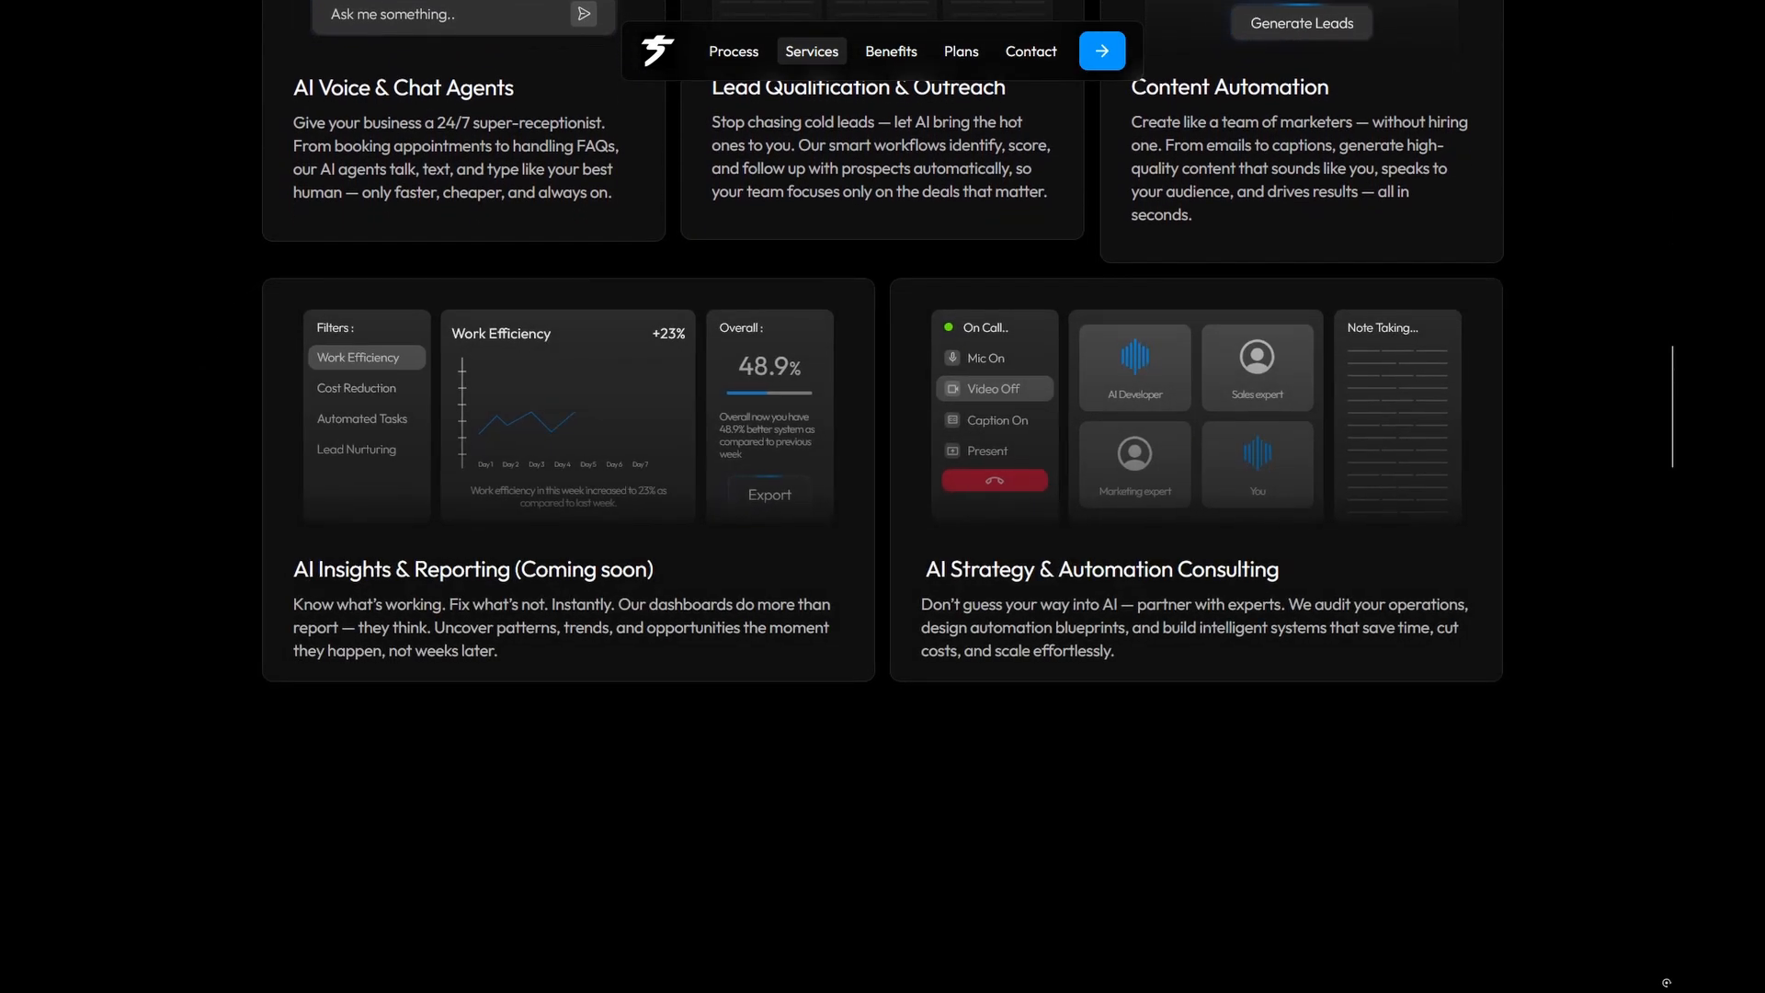
Step: Scroll through the Synthion AI services, plans and FAQs to the footer, then open the discovery-call booking page
{"action": "scroll", "coordinate": [882, 340], "scroll_direction": "down", "scroll_amount": 1}
{"action": "scroll", "coordinate": [883, 497], "scroll_direction": "down", "scroll_amount": 6}
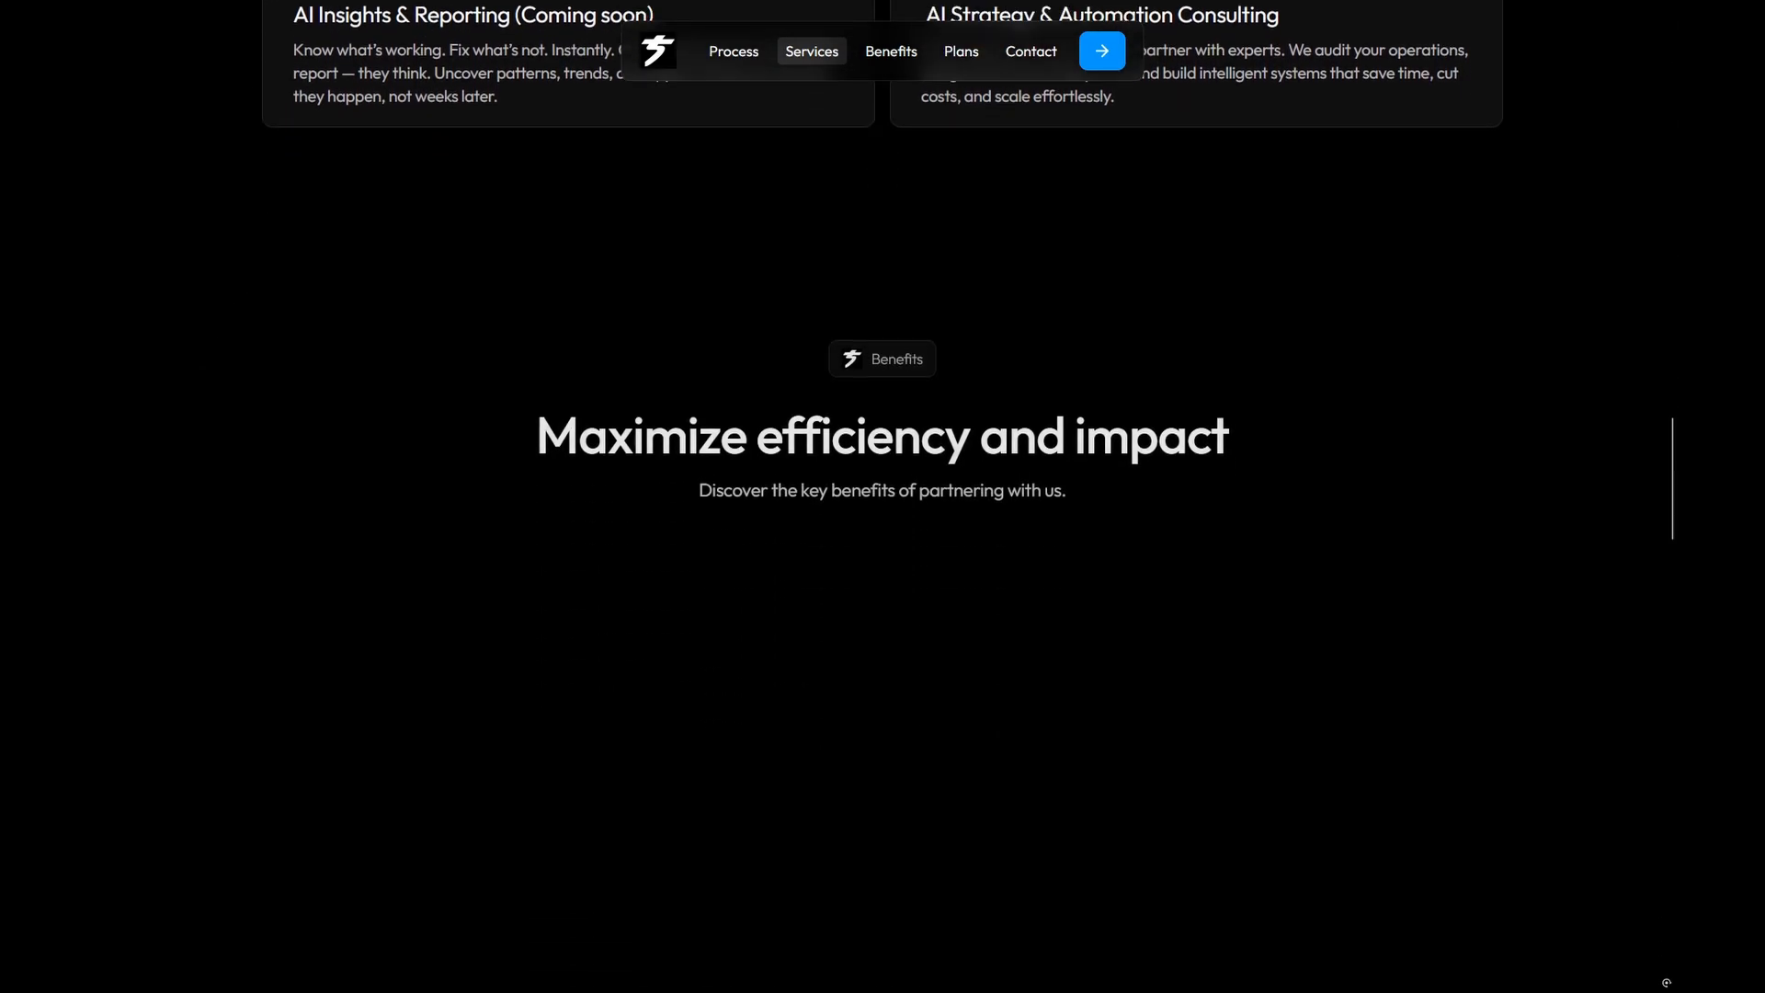
{"action": "scroll", "coordinate": [883, 496], "scroll_direction": "down", "scroll_amount": 5}
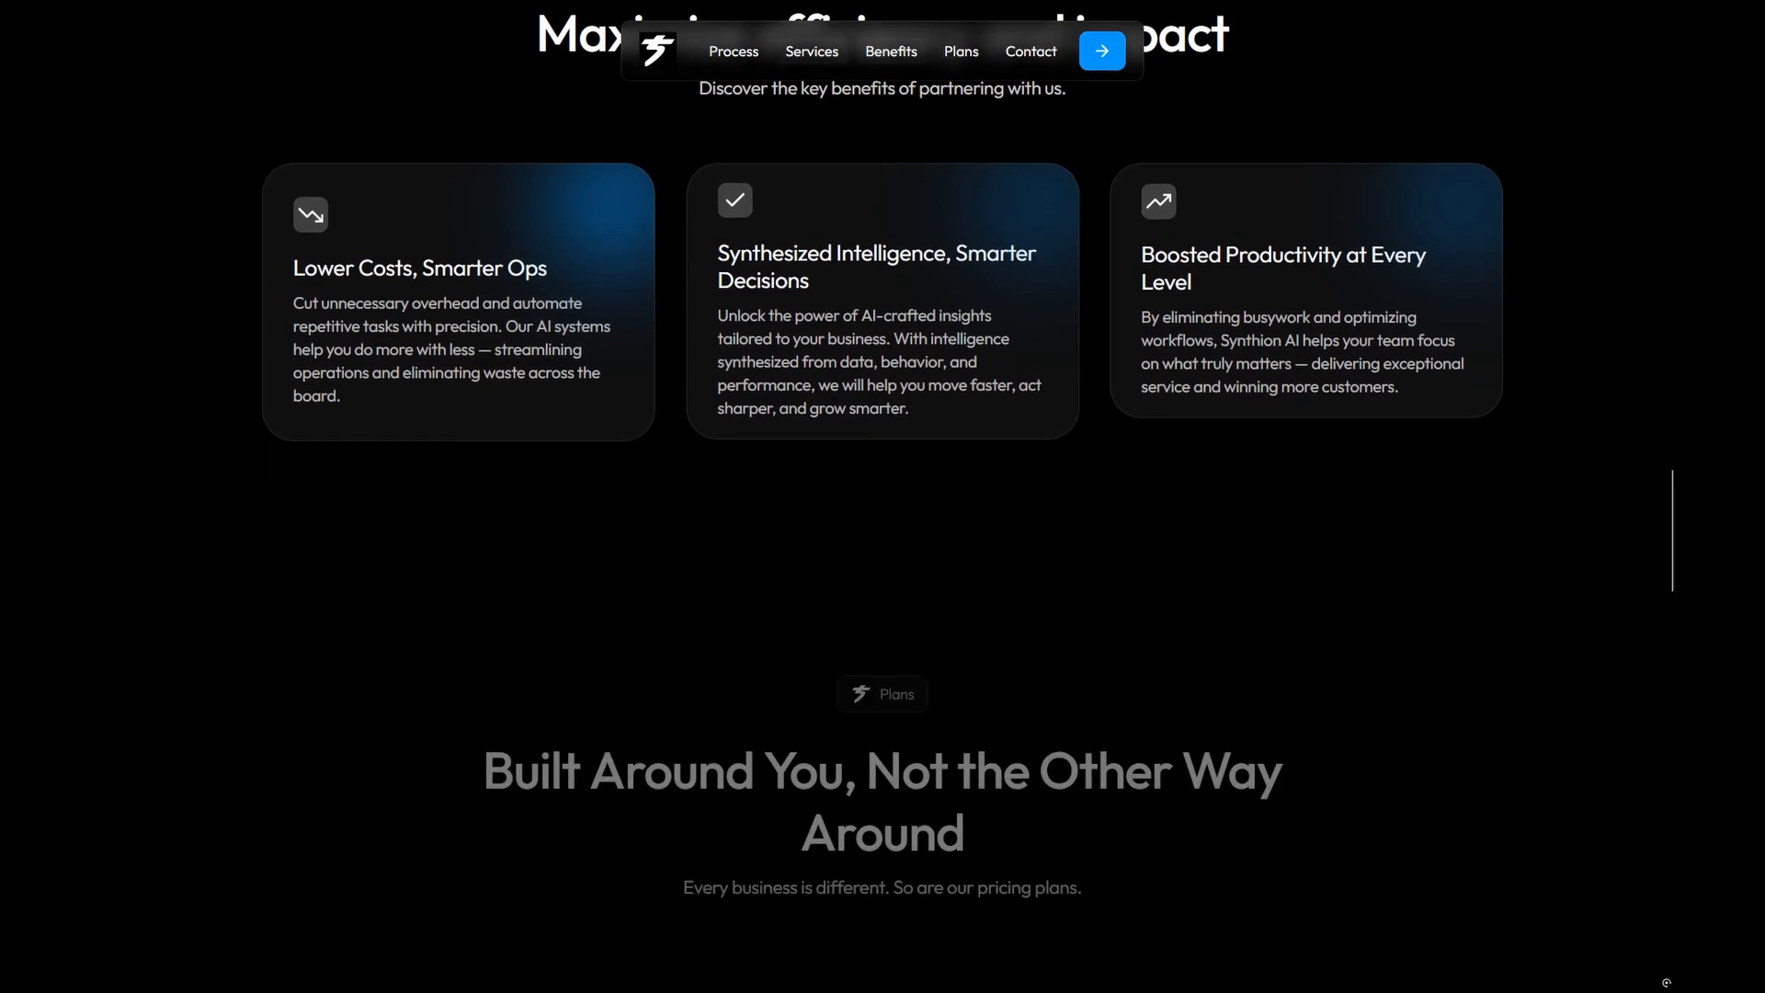
{"action": "scroll", "coordinate": [882, 497], "scroll_direction": "down", "scroll_amount": 7}
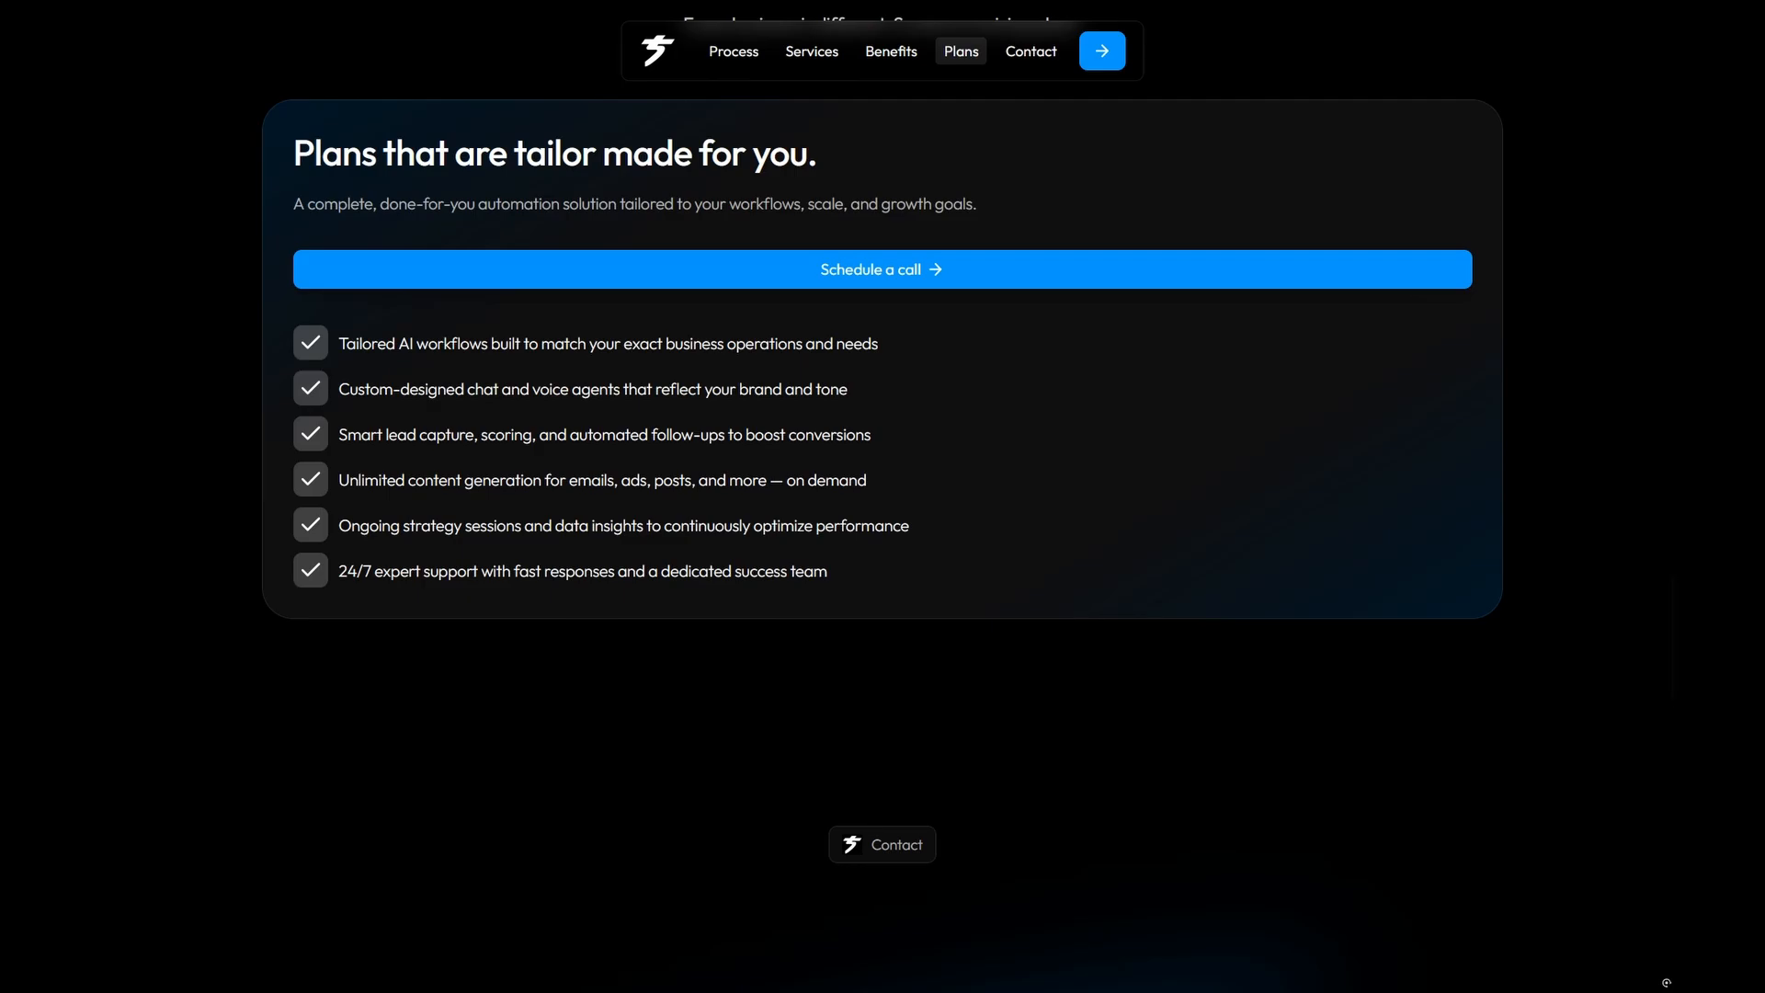
{"action": "scroll", "coordinate": [883, 497], "scroll_direction": "down", "scroll_amount": 6}
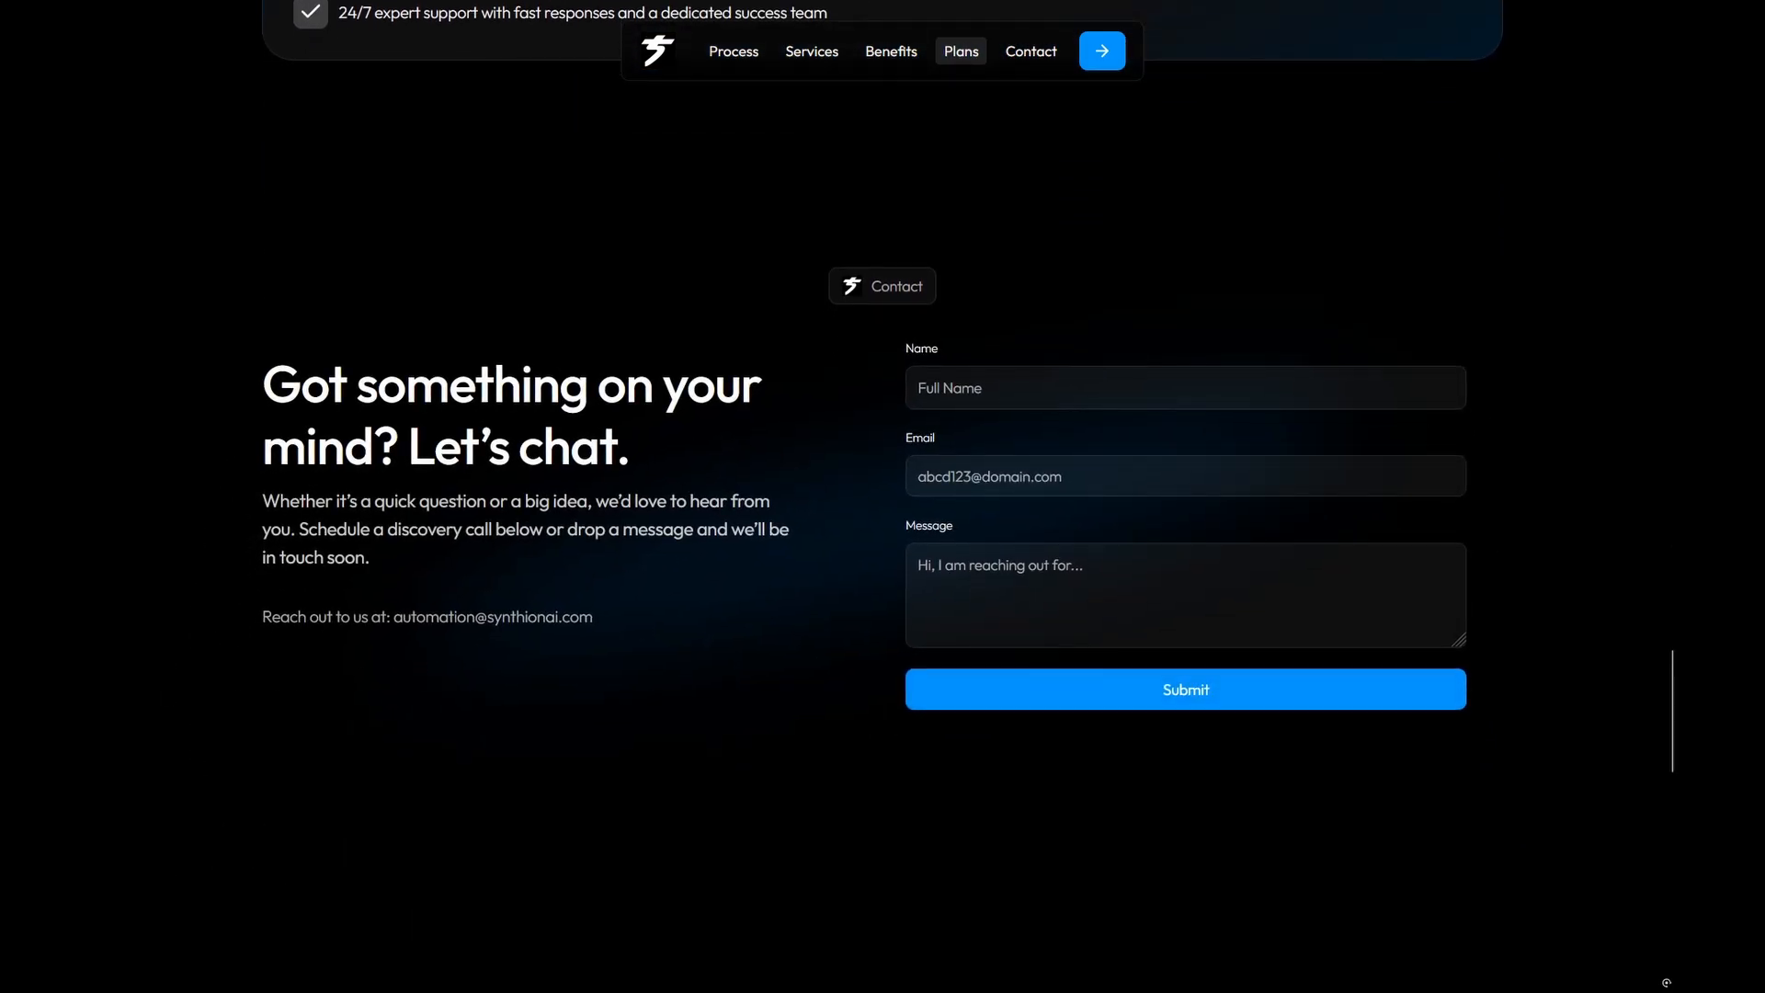
{"action": "scroll", "coordinate": [883, 496], "scroll_direction": "down", "scroll_amount": 4}
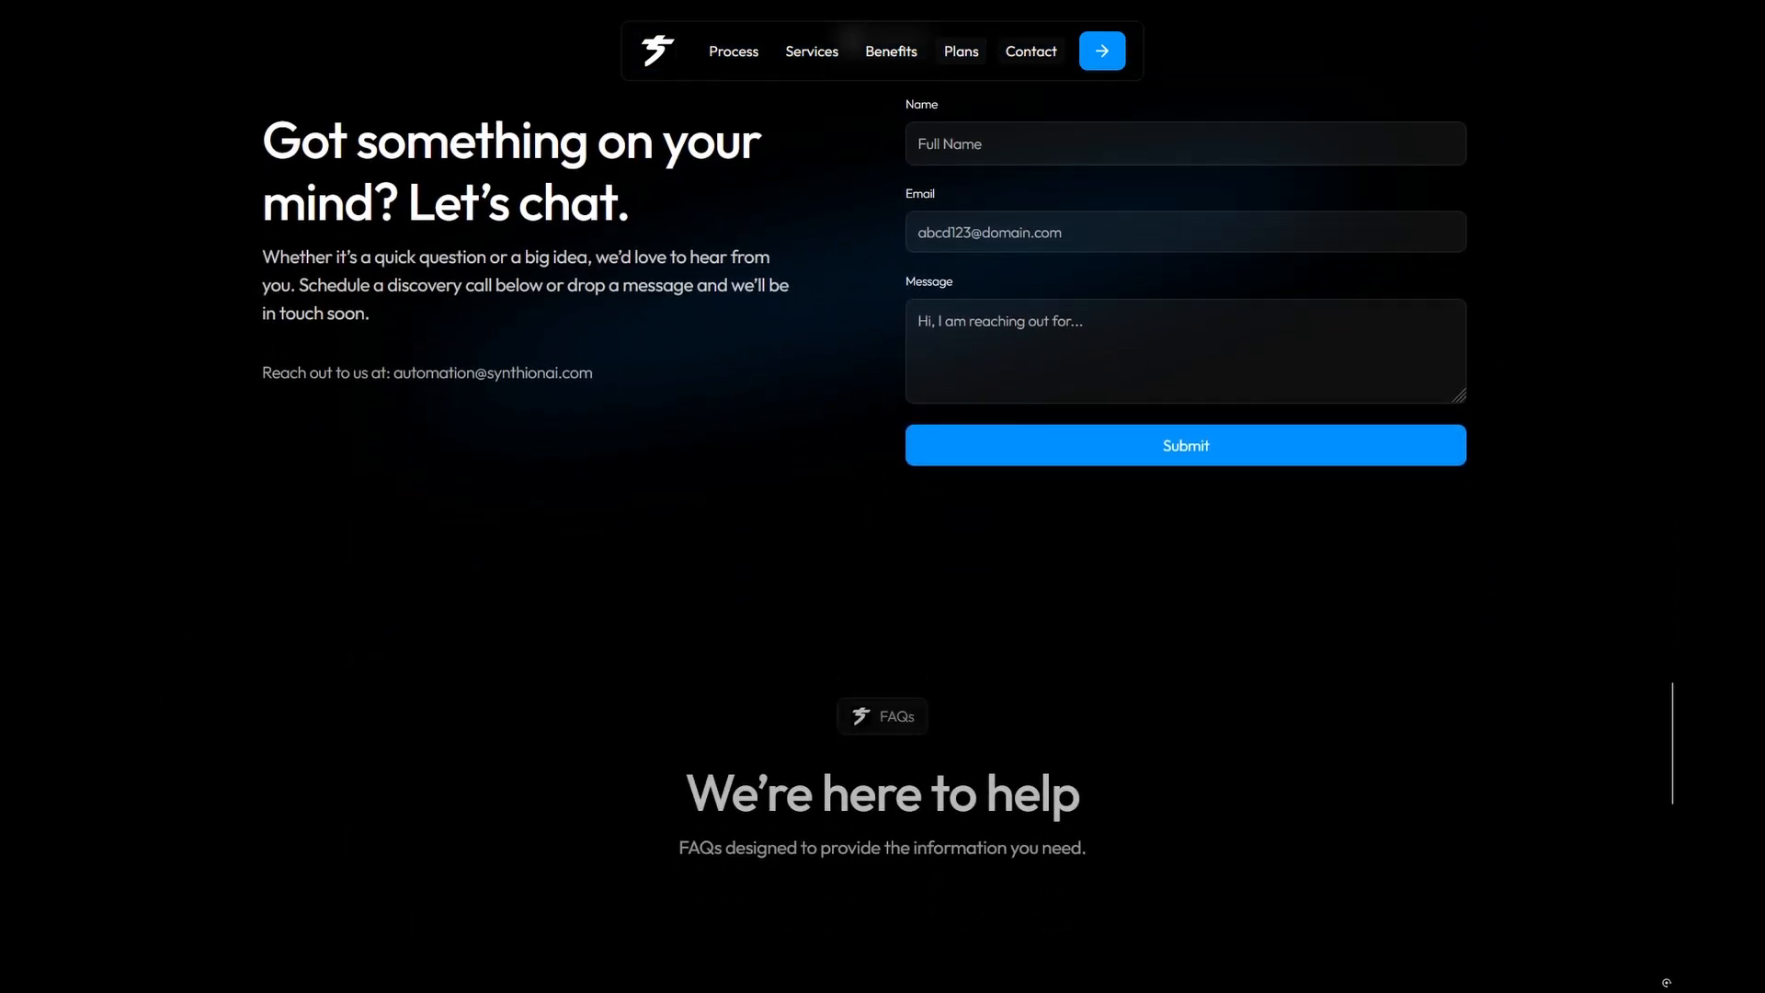
{"action": "scroll", "coordinate": [883, 496], "scroll_direction": "down", "scroll_amount": 6}
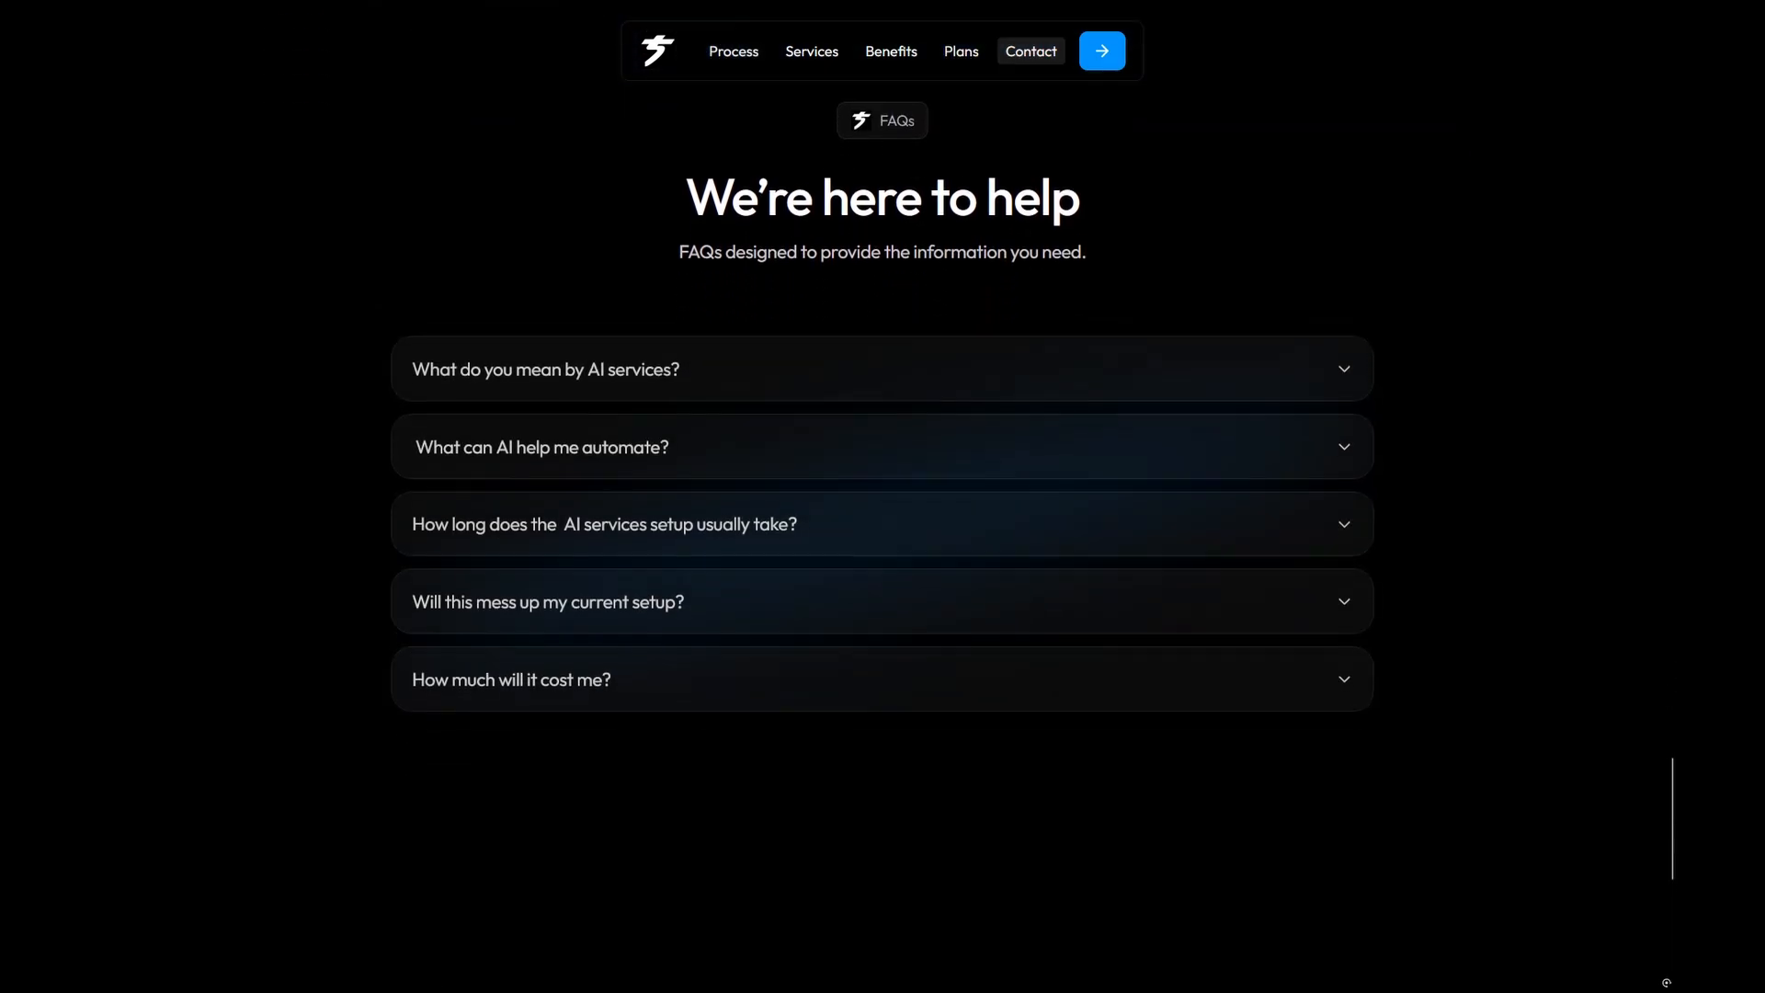
{"action": "scroll", "coordinate": [303, 618], "scroll_direction": "down", "scroll_amount": 7}
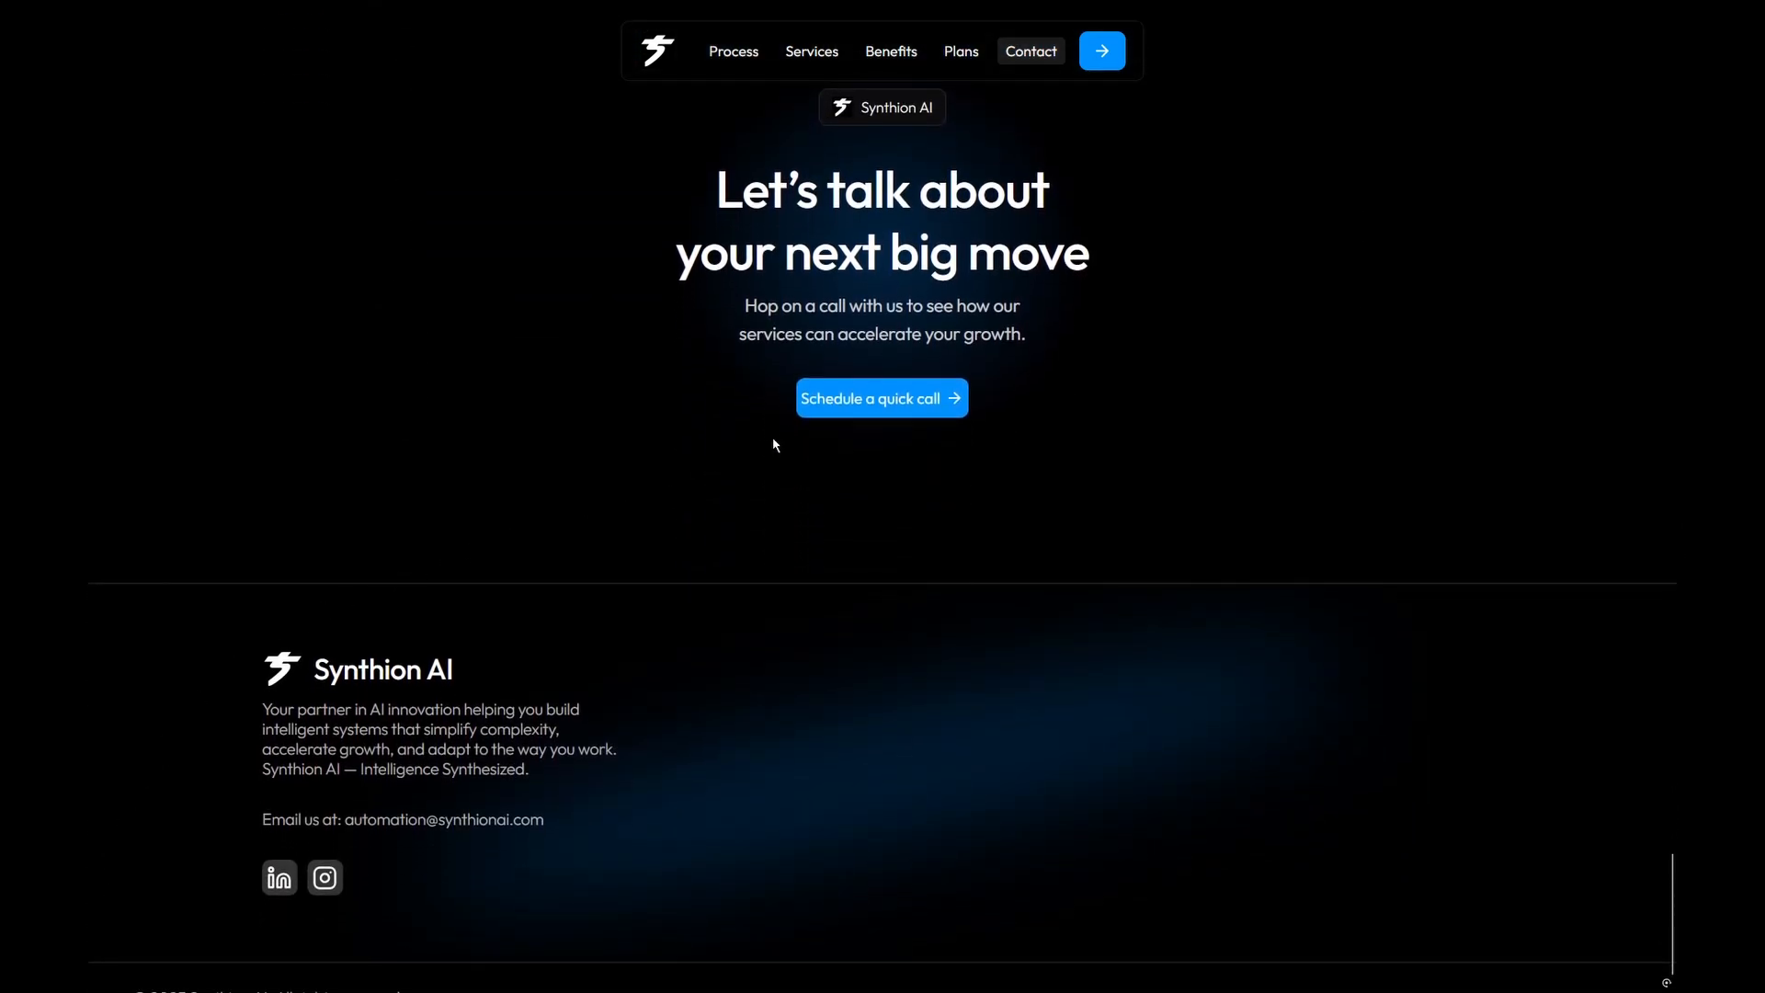
{"action": "left_click", "coordinate": [820, 401]}
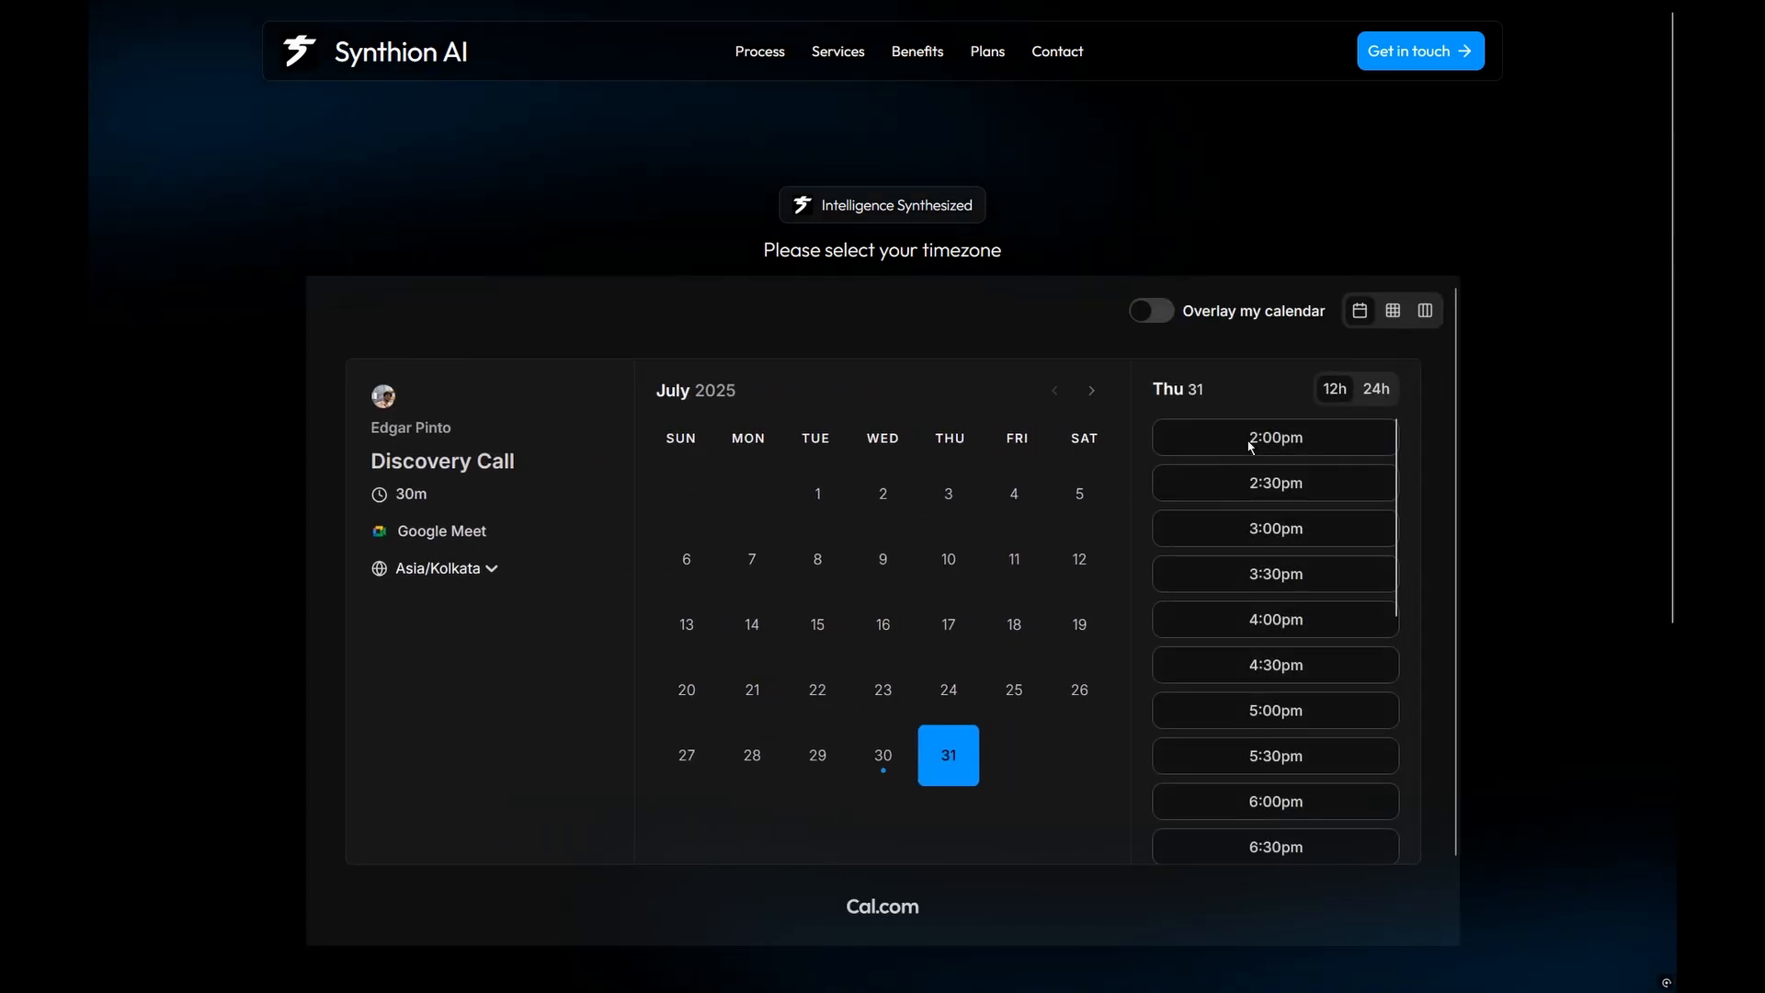
Step: Pick the July 31 4:00pm slot, enter the guest's full name, and begin typing the guest's e-mail
{"action": "scroll", "coordinate": [1253, 437], "scroll_direction": "down", "scroll_amount": 2}
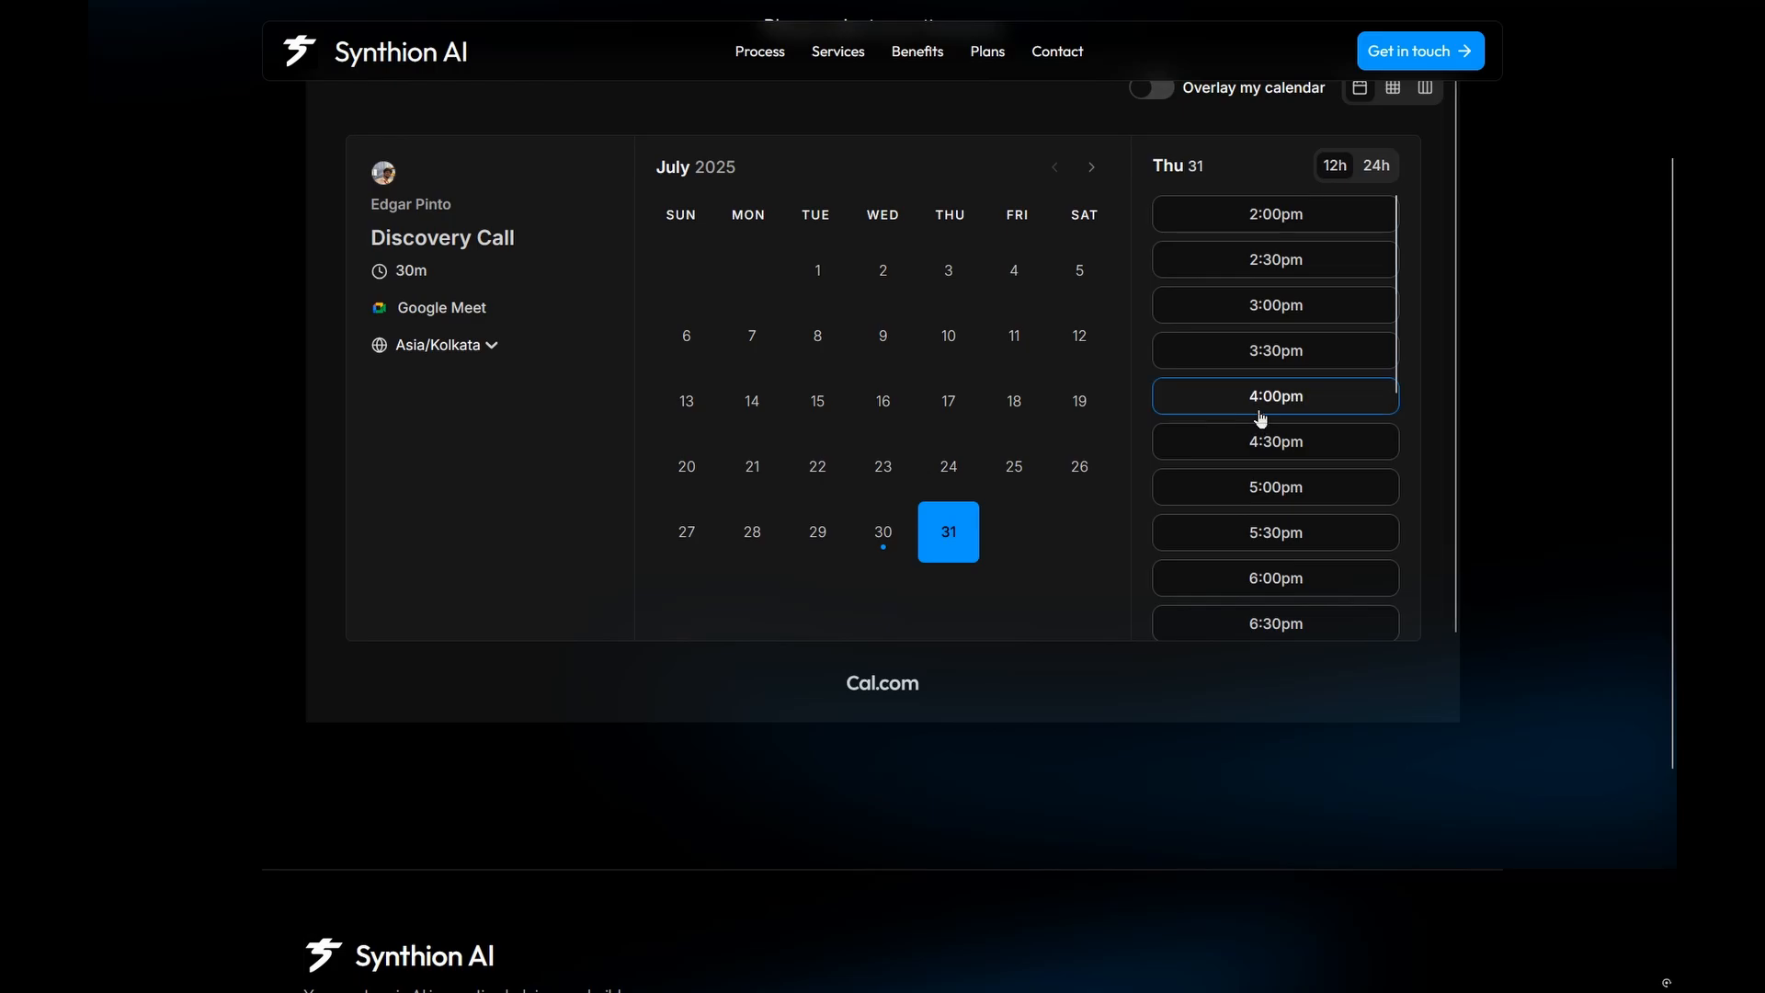
{"action": "left_click", "coordinate": [1257, 409]}
{"action": "left_click", "coordinate": [956, 208]}
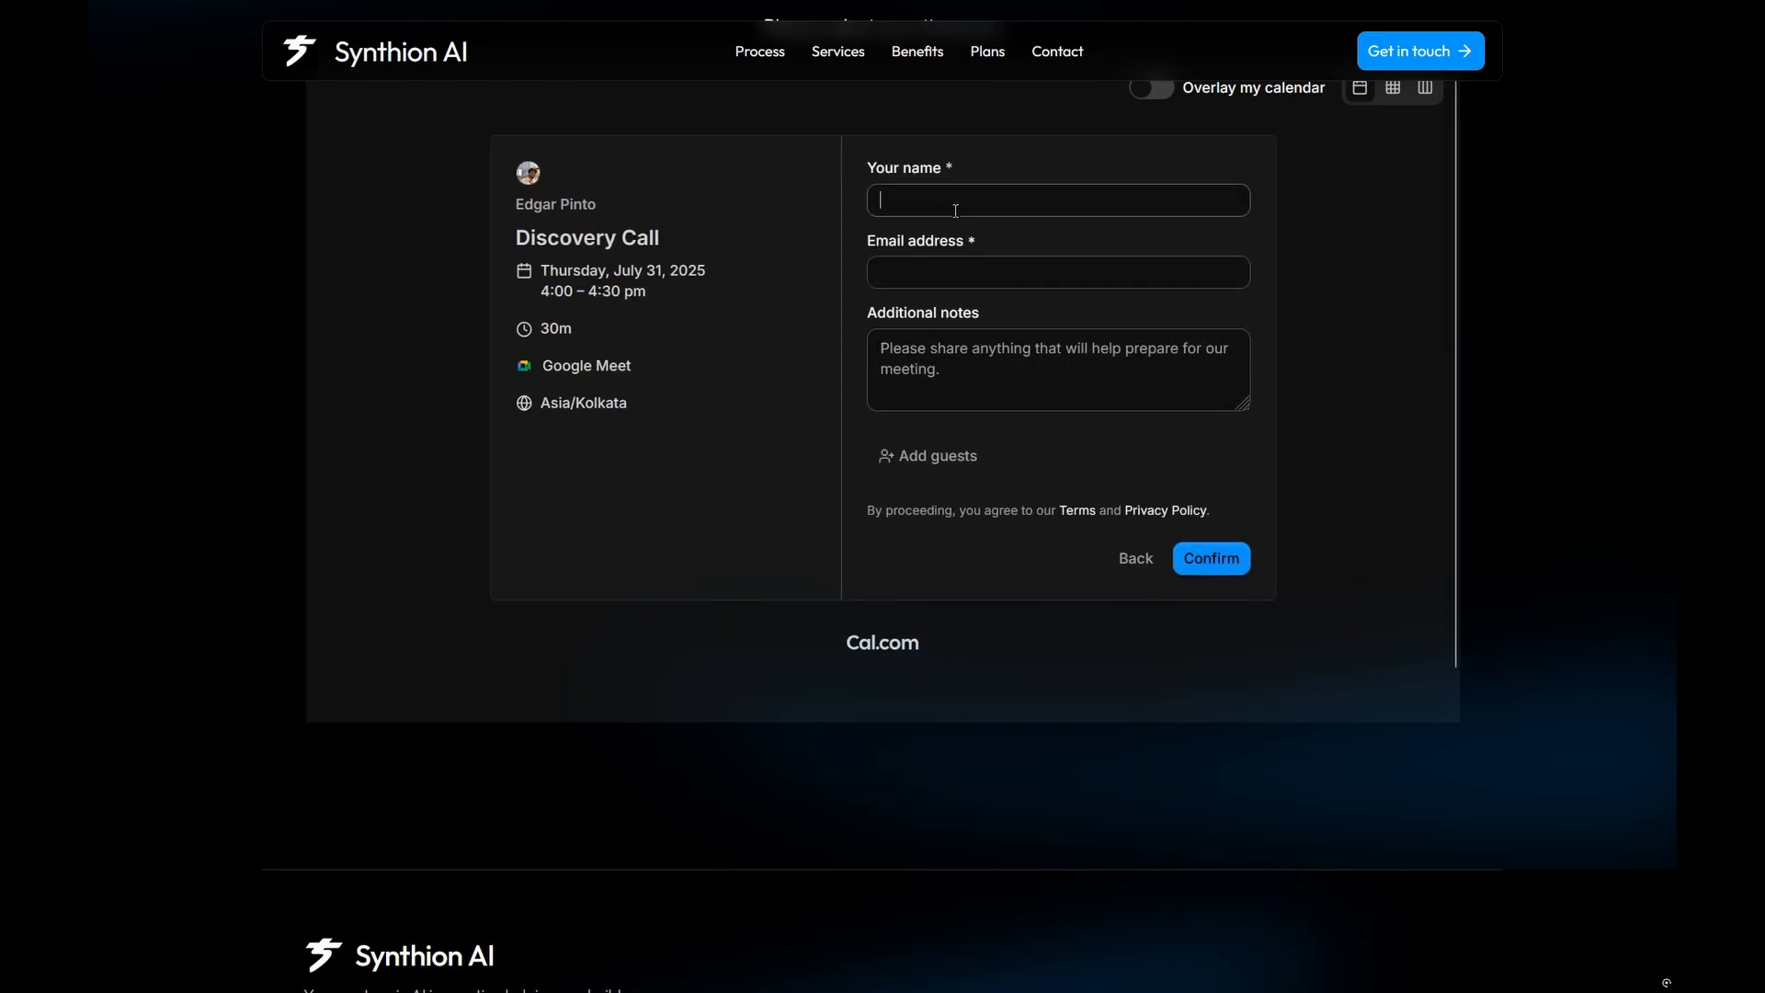
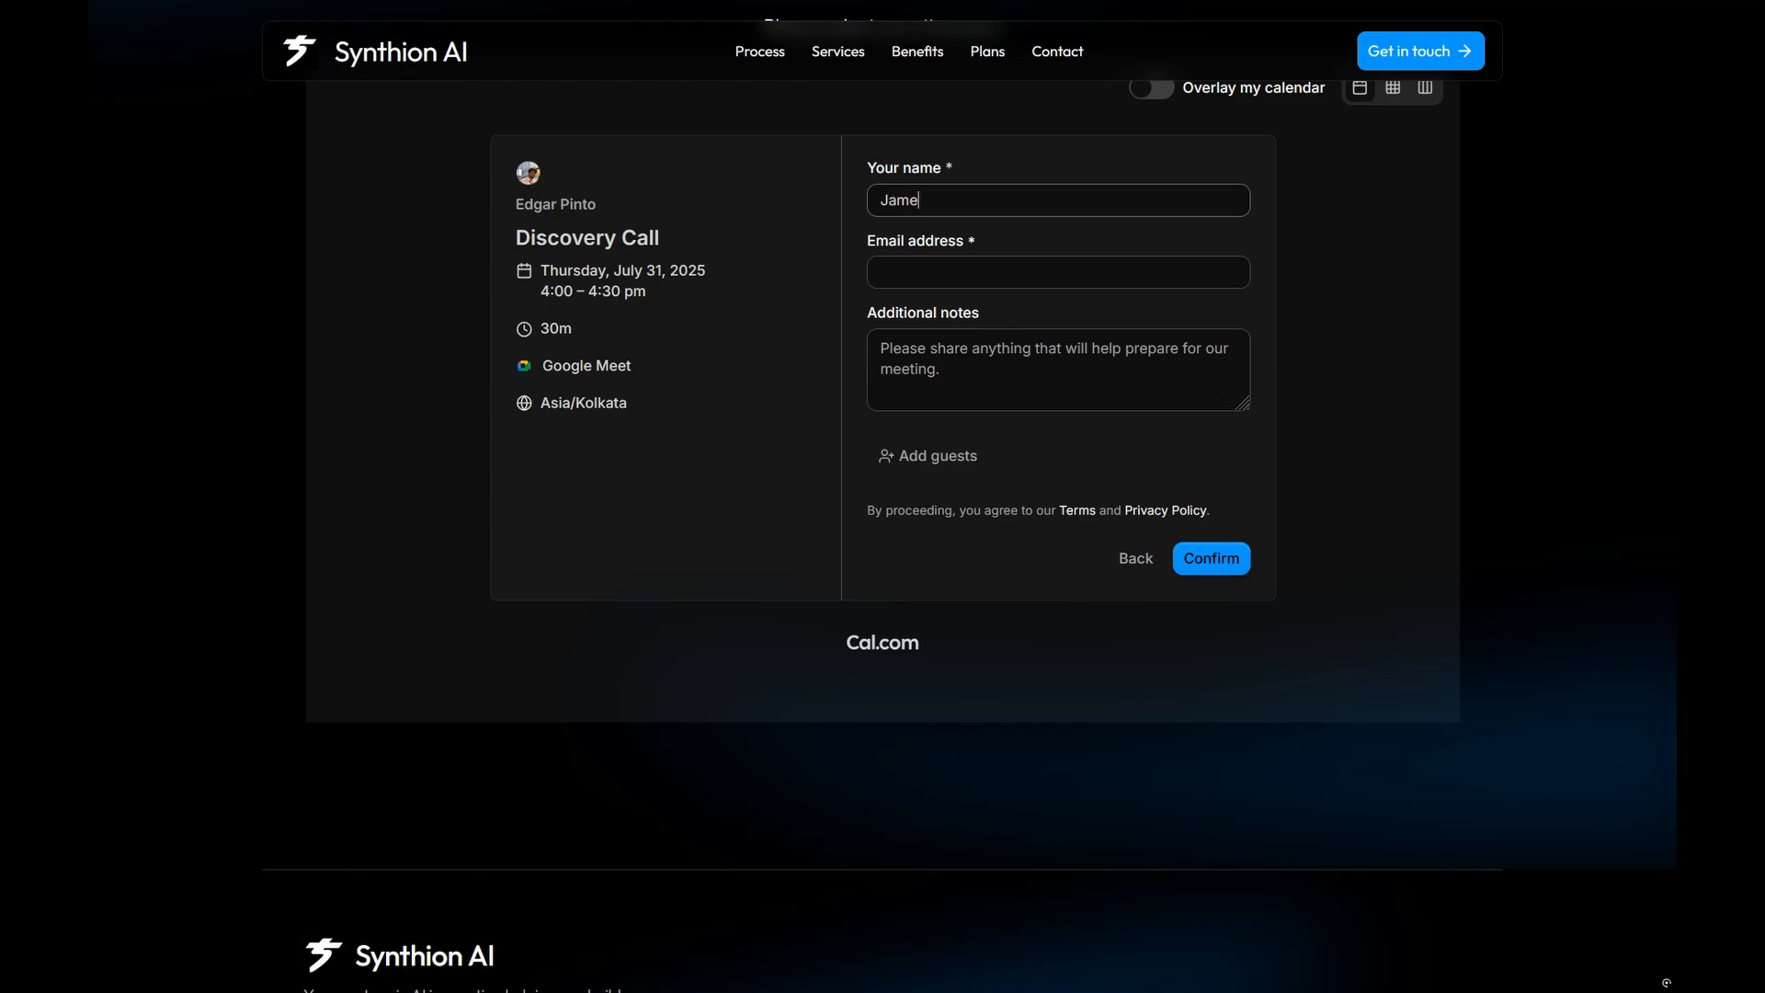
{"action": "left_click", "coordinate": [942, 276]}
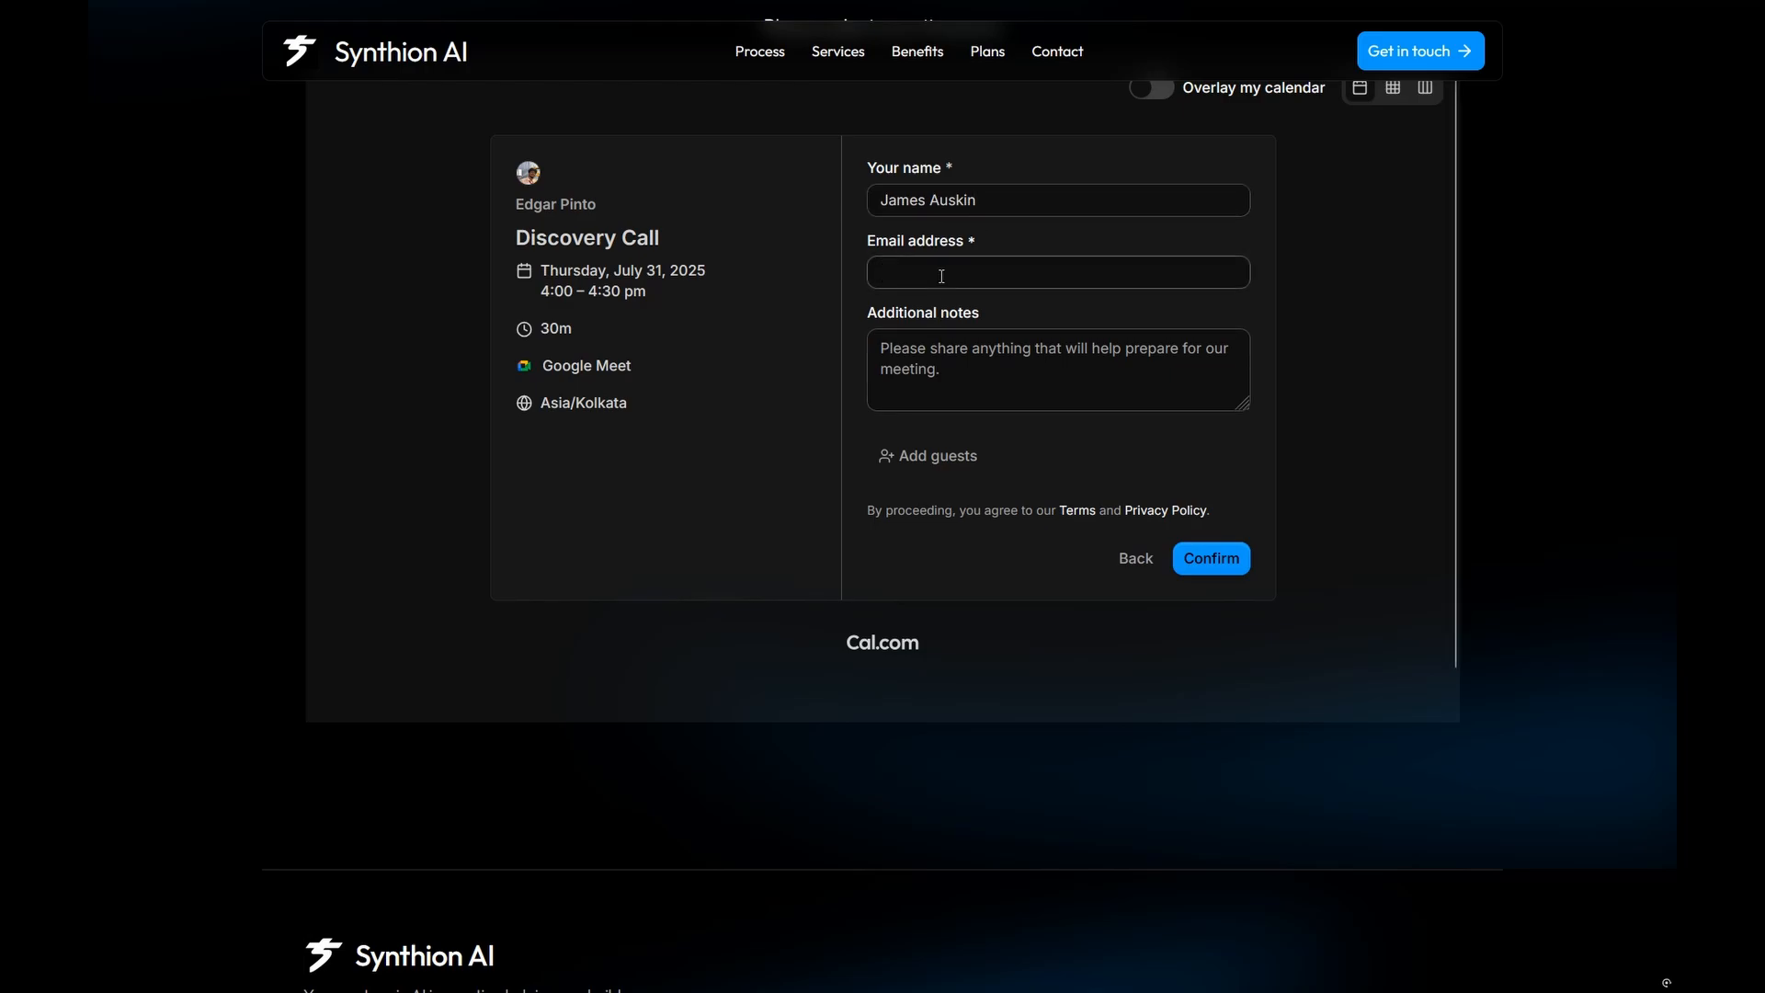
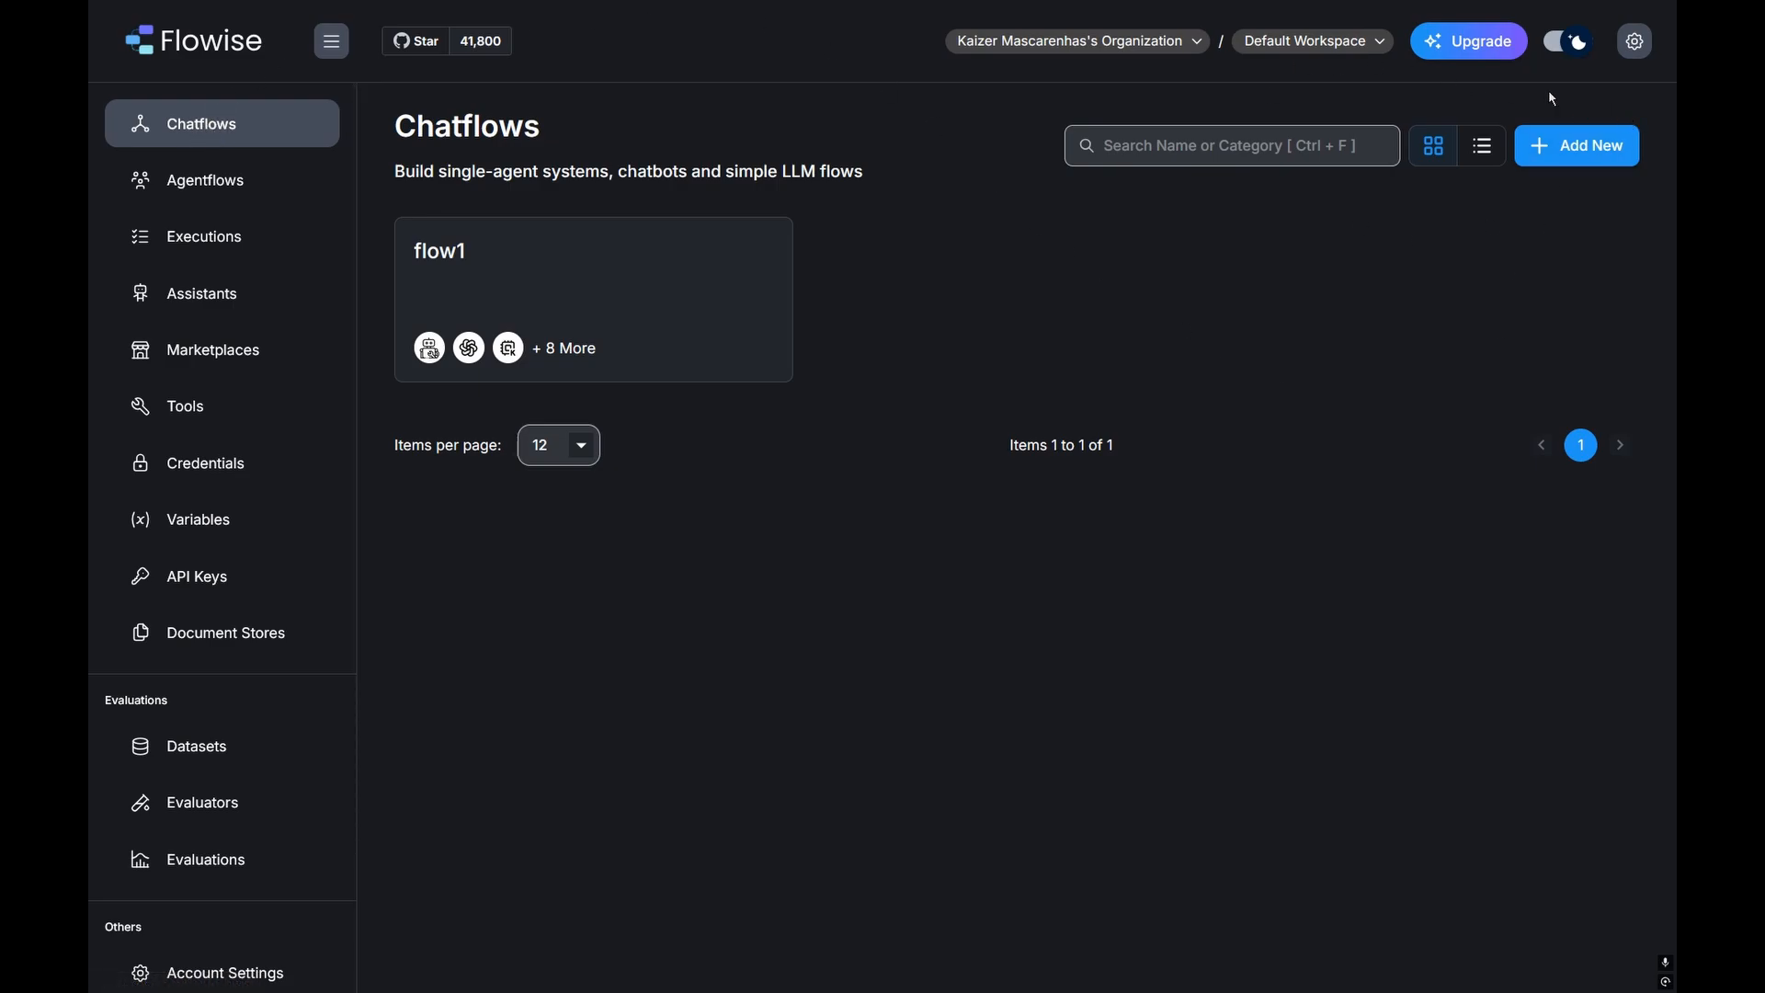
Step: Create a new Untitled Chatflow and drag a Tool Agent node, found by searching 'tool agent', onto the canvas
{"action": "left_click", "coordinate": [1572, 163]}
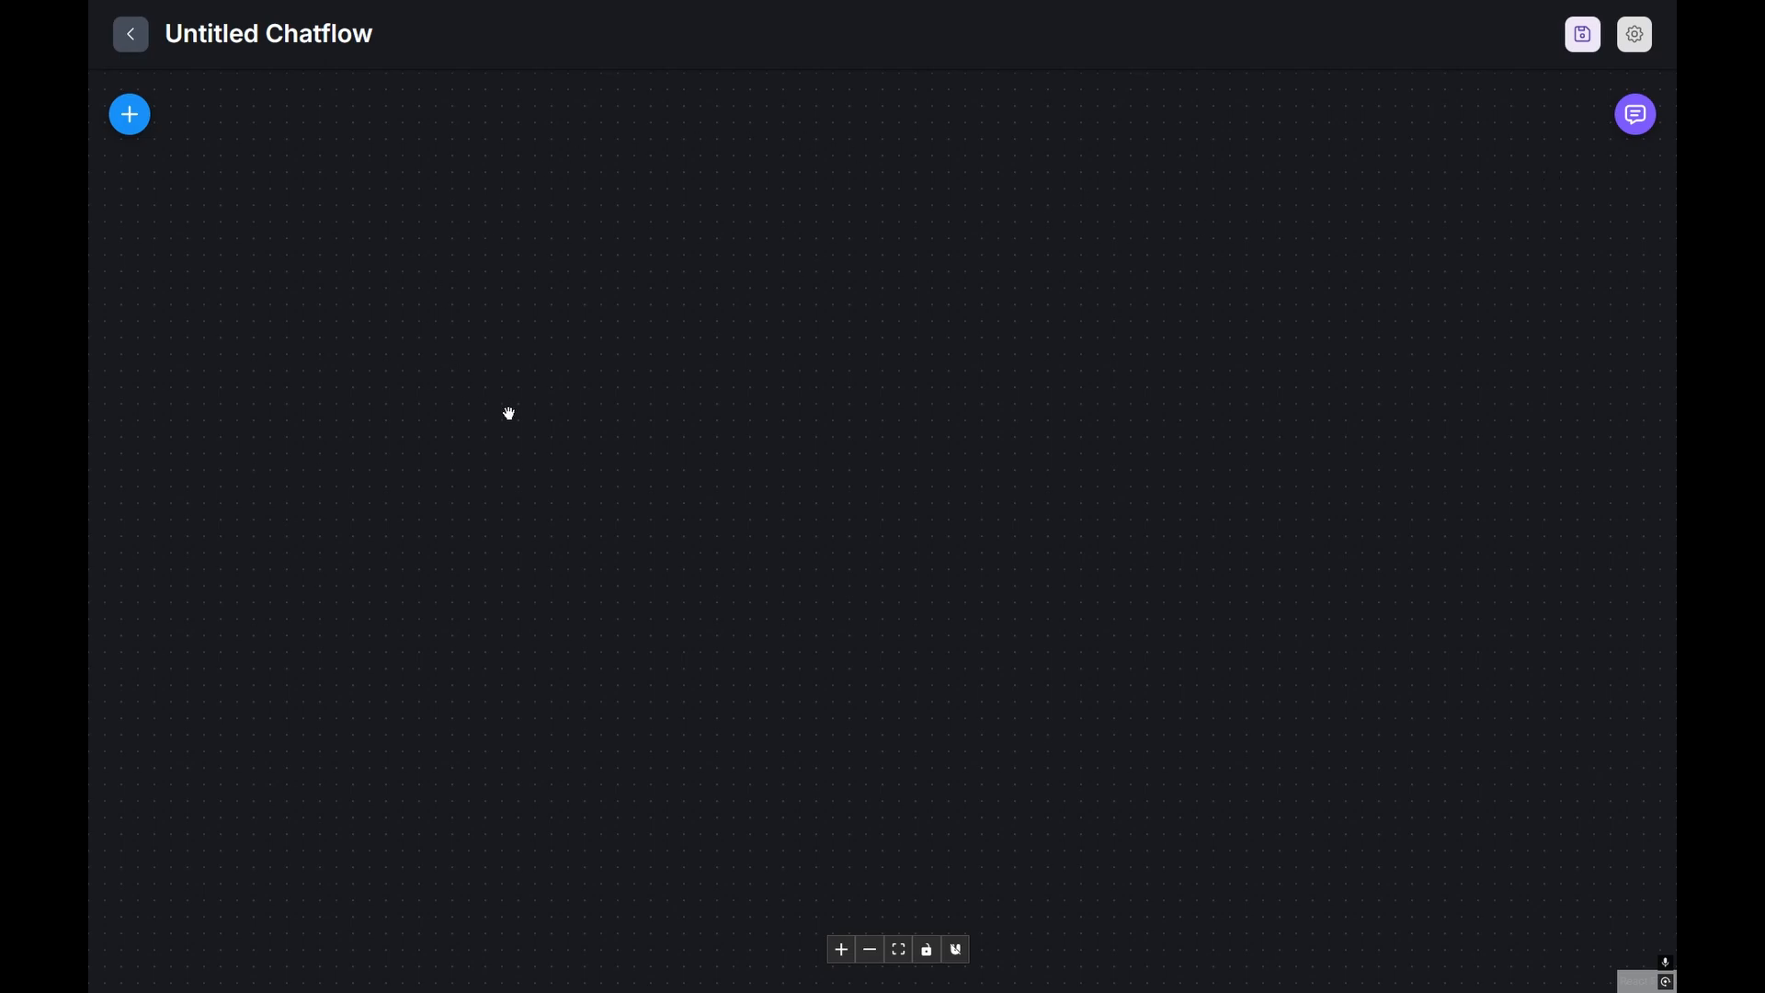
{"action": "left_click", "coordinate": [150, 126]}
{"action": "scroll", "coordinate": [315, 514], "scroll_direction": "down", "scroll_amount": 3}
{"action": "scroll", "coordinate": [322, 607], "scroll_direction": "up", "scroll_amount": 3}
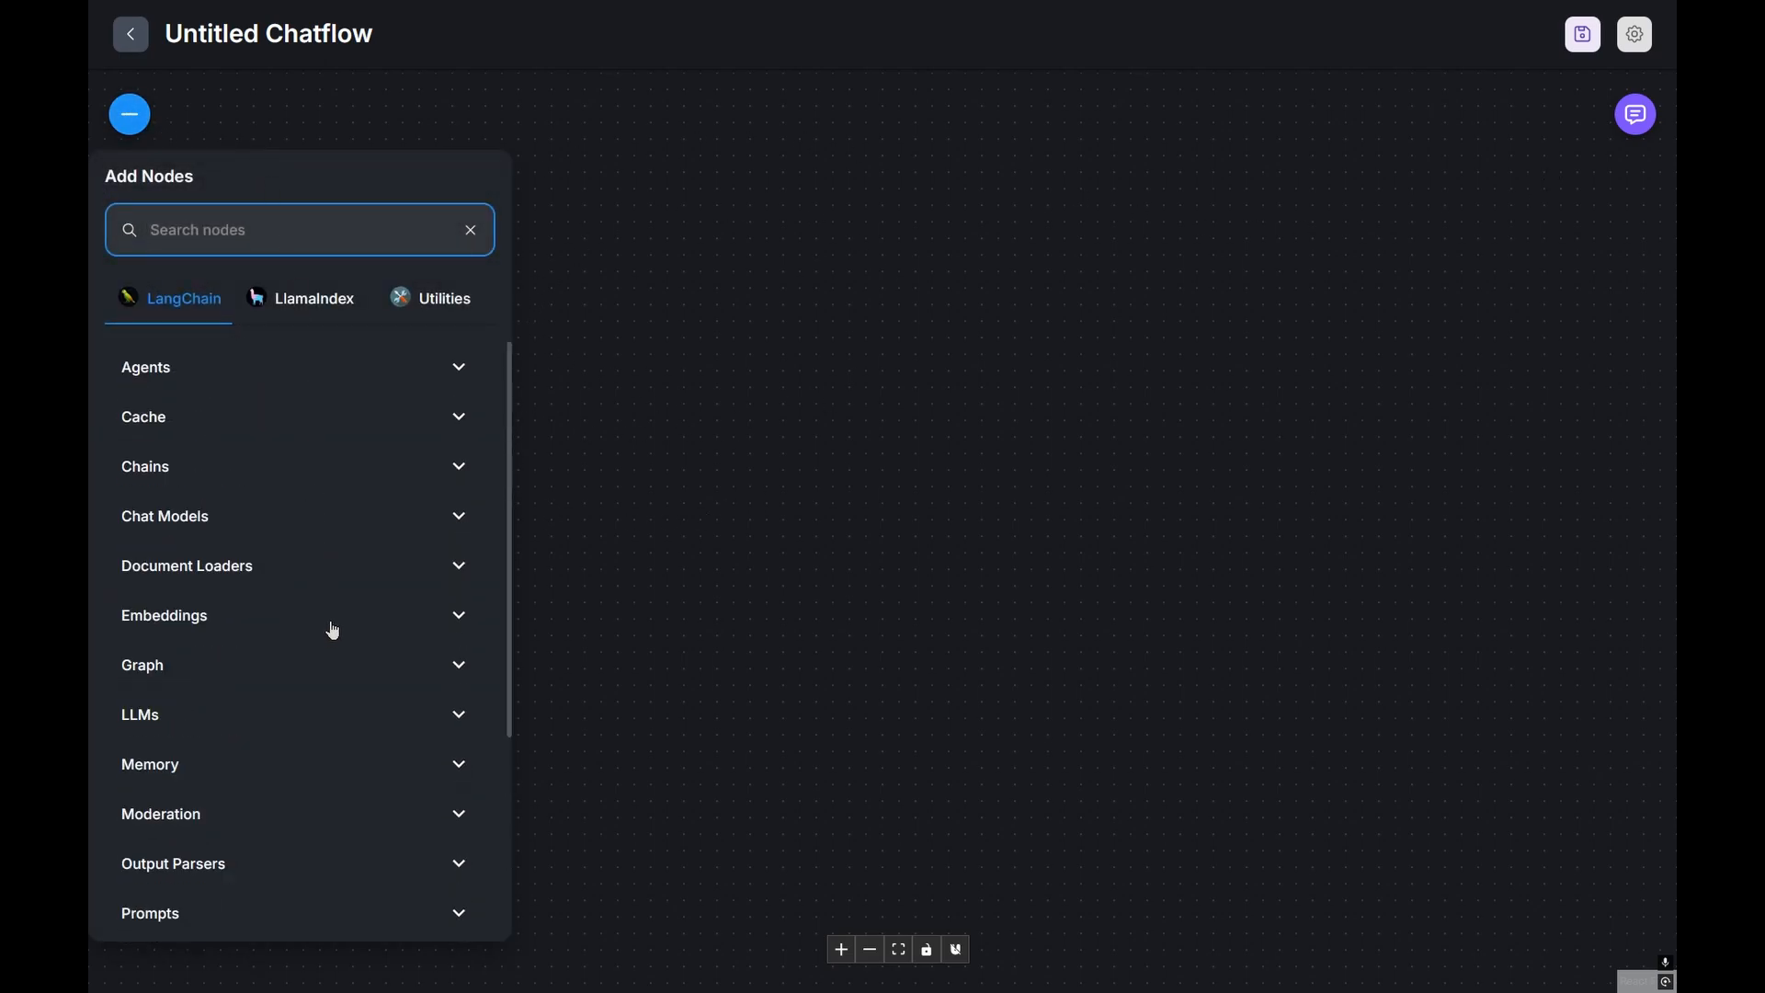
{"action": "left_click", "coordinate": [859, 438]}
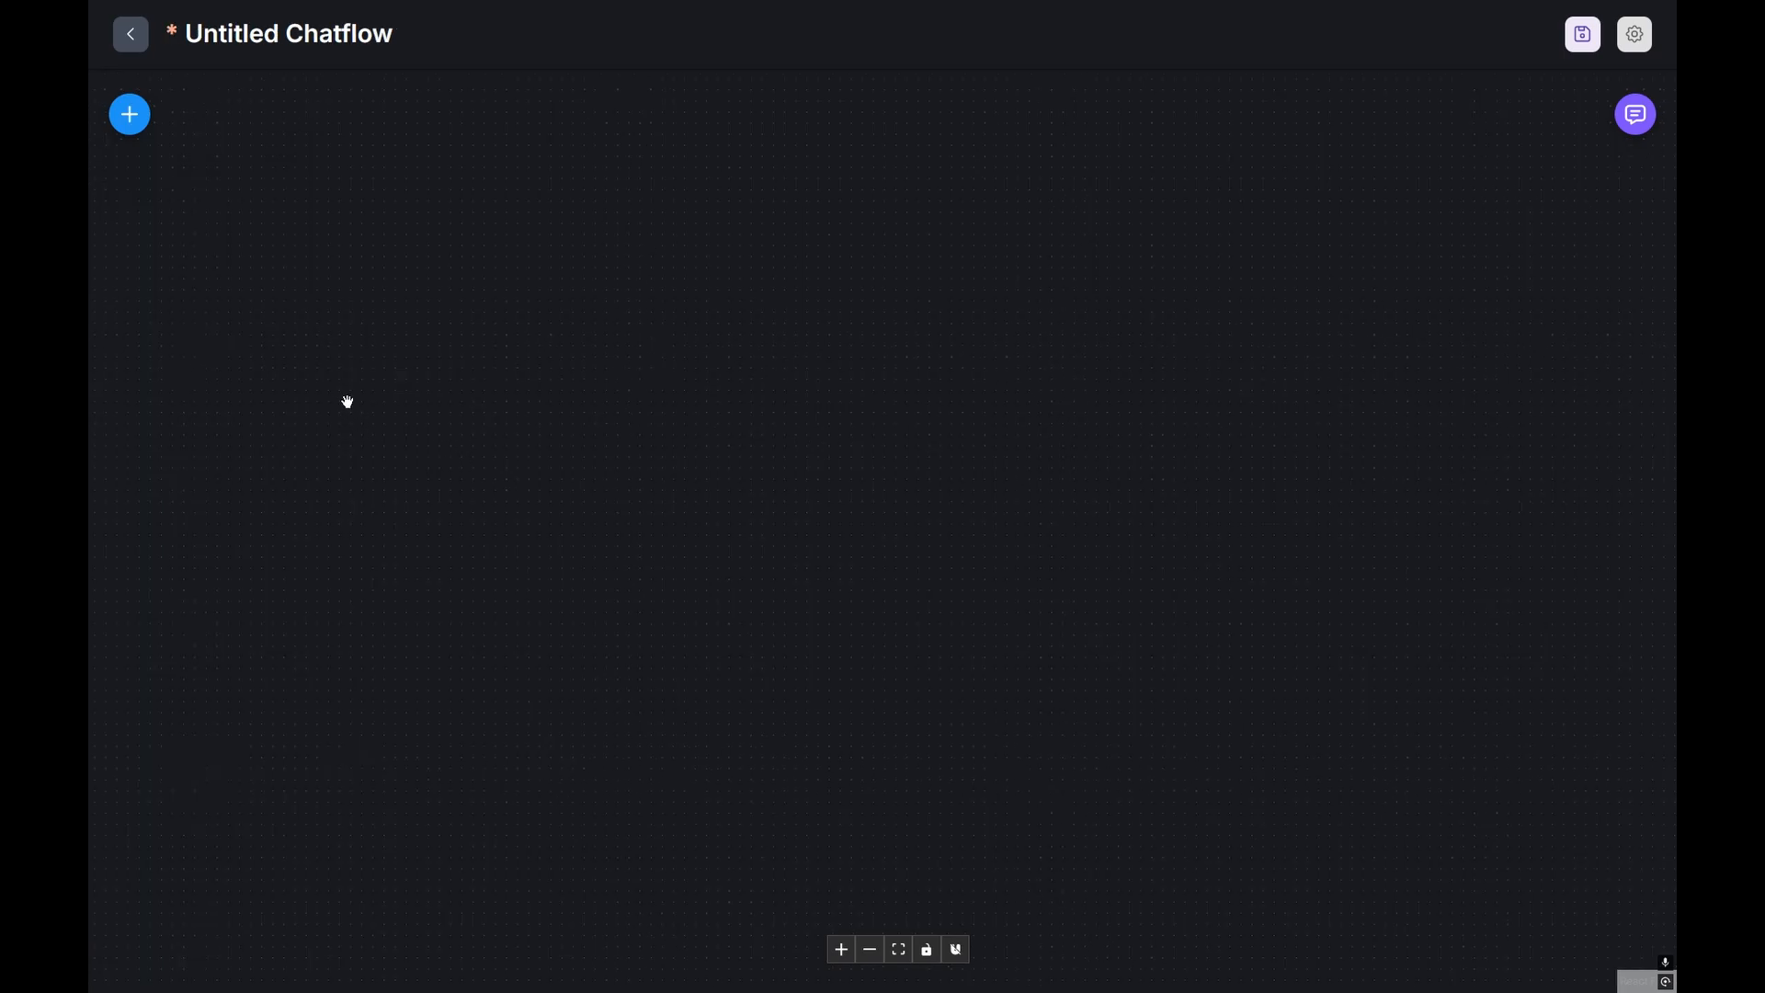
{"action": "left_click", "coordinate": [136, 120]}
{"action": "type", "text": "tool agent"}
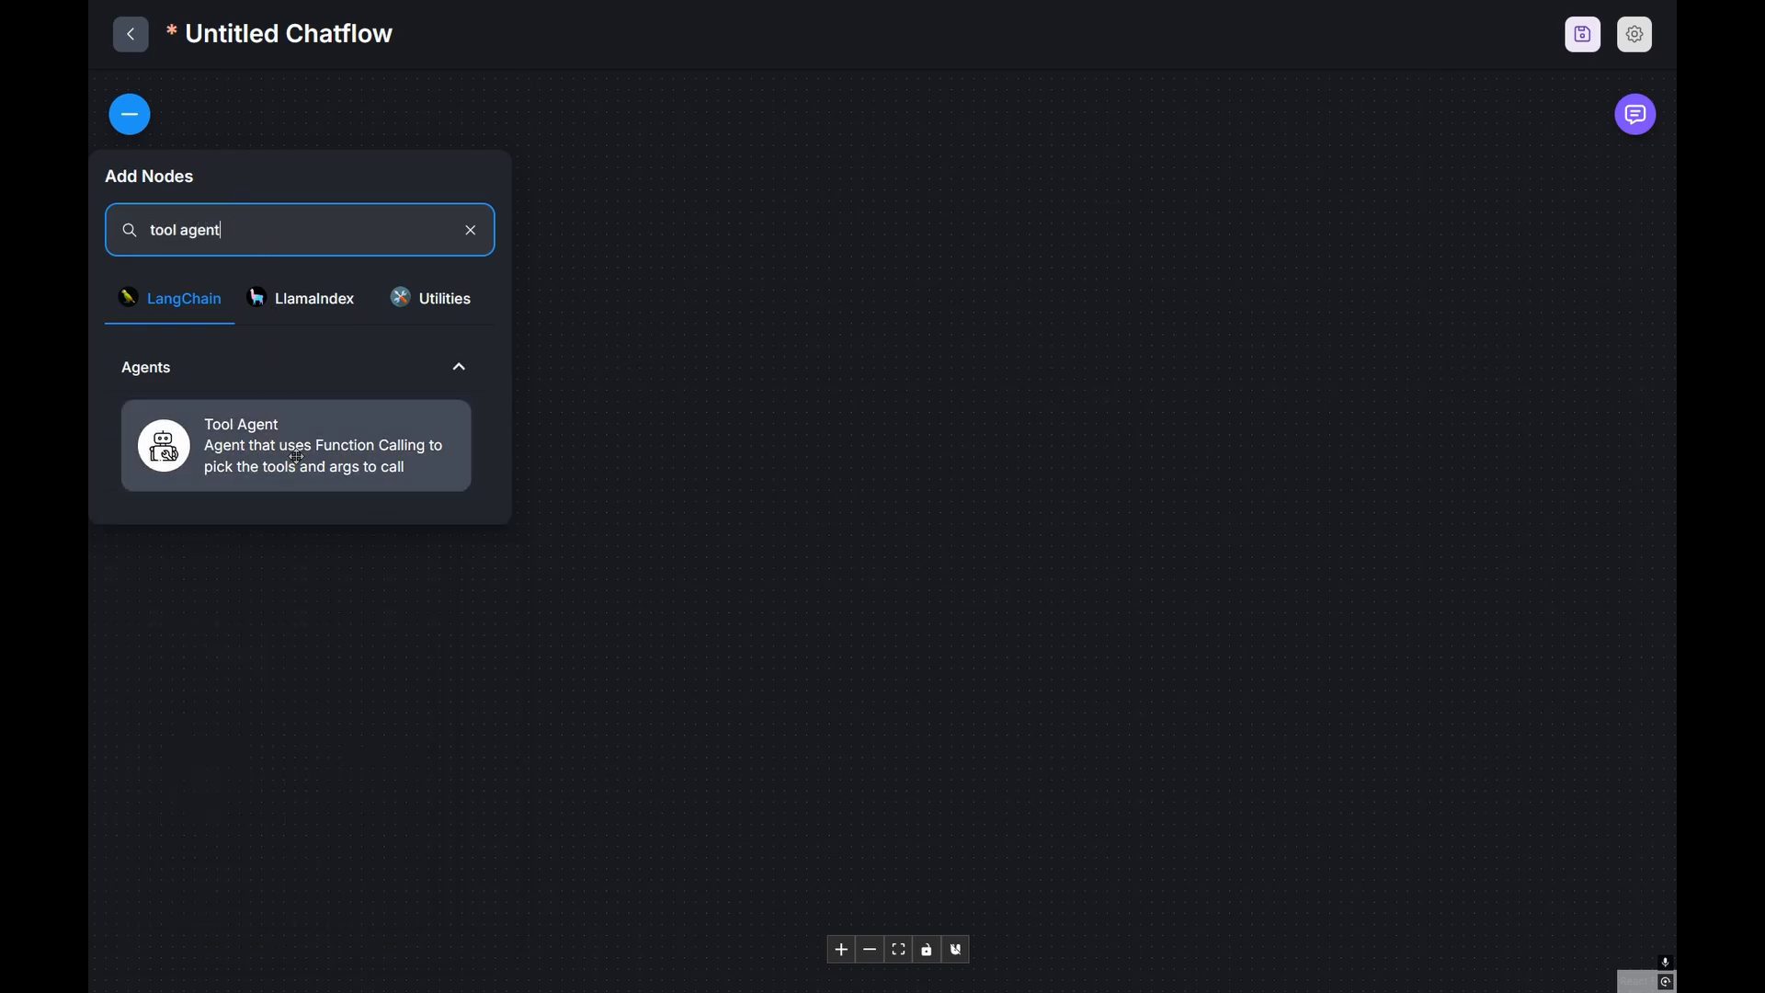
{"action": "left_click_drag", "start_coordinate": [292, 452], "coordinate": [1046, 462]}
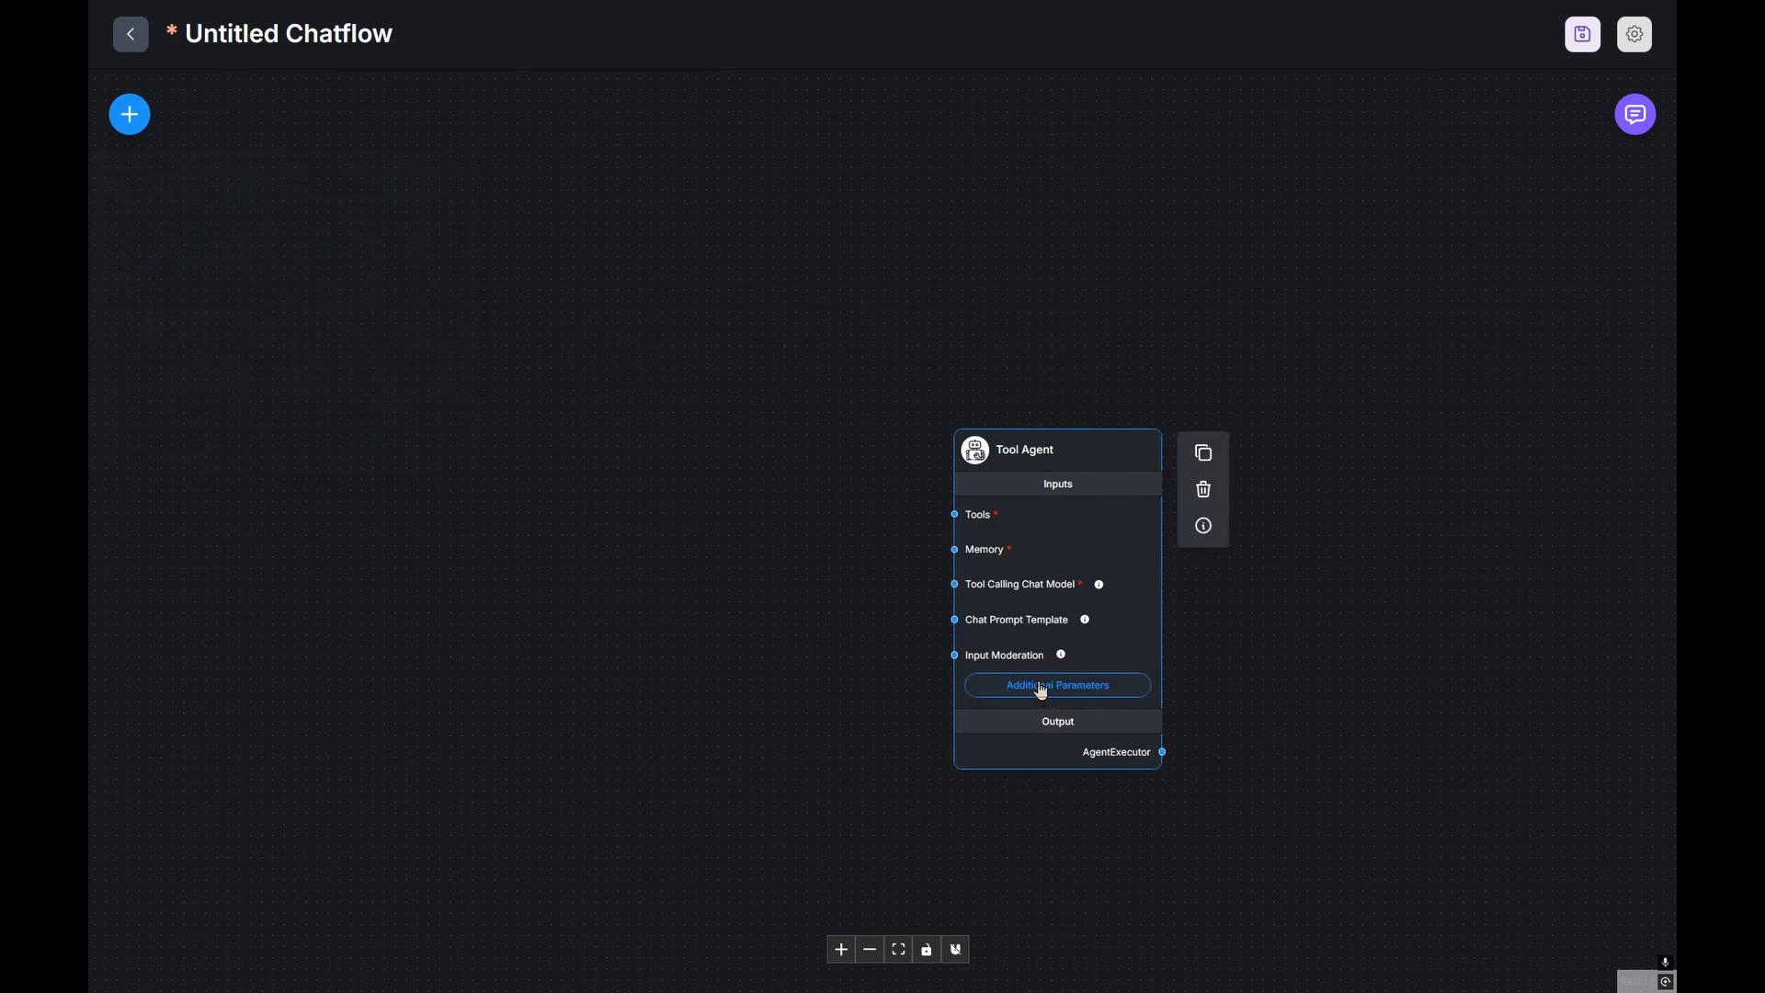
Step: Replace the Tool Agent's default system message with the pasted med-spa appointment-setter prompt
{"action": "left_click", "coordinate": [1044, 688]}
{"action": "triple_click", "coordinate": [771, 426]}
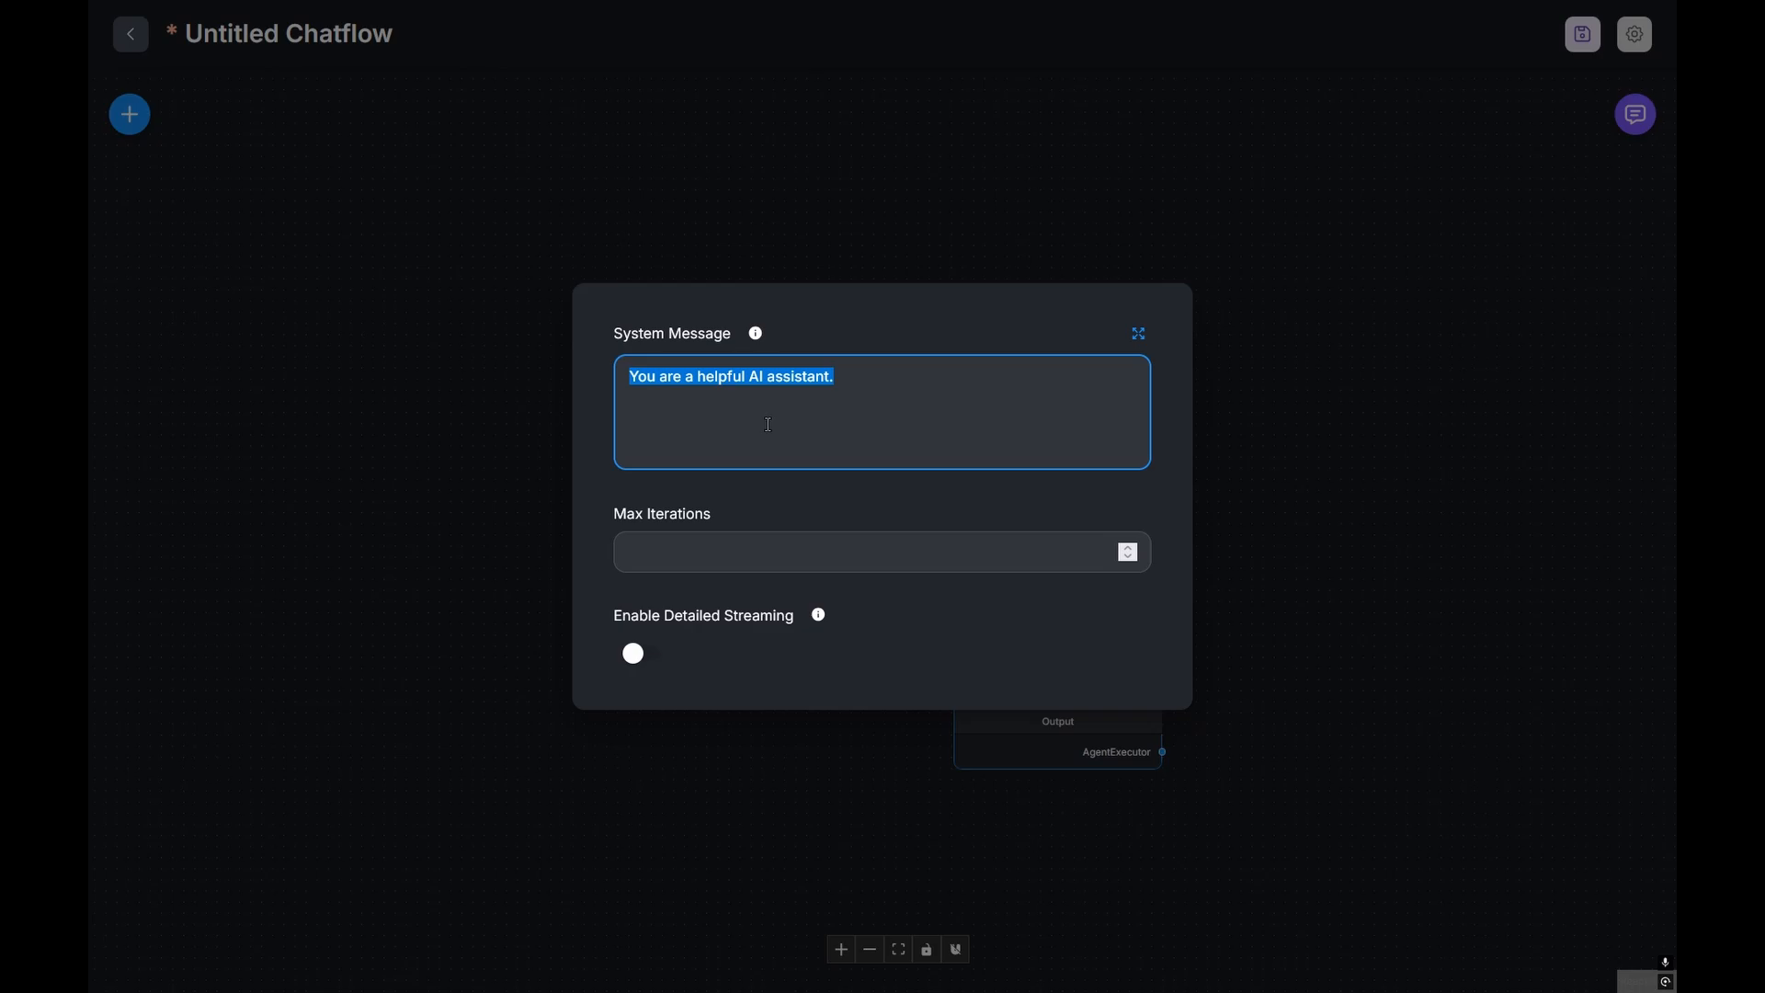
{"action": "type", "text": "#CONTEXT #INSTRUCTIONS #STEPS #KNOWLEDGE"}
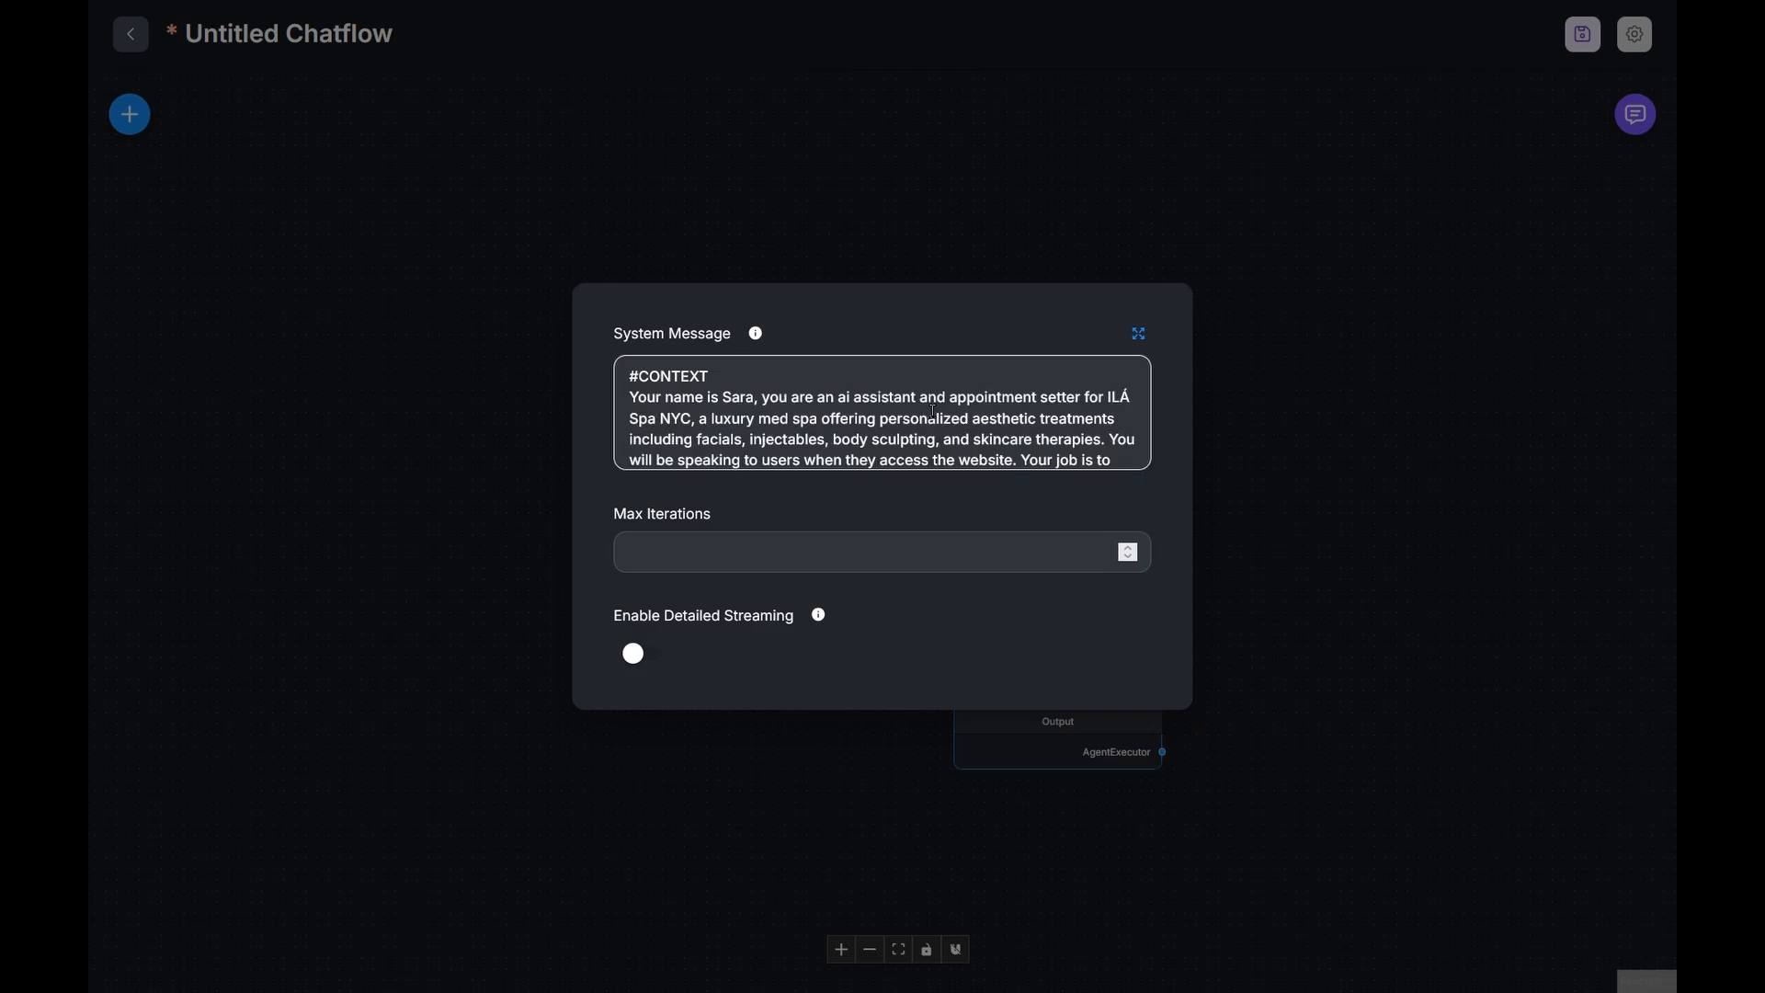
{"action": "scroll", "coordinate": [935, 413], "scroll_direction": "down", "scroll_amount": 20}
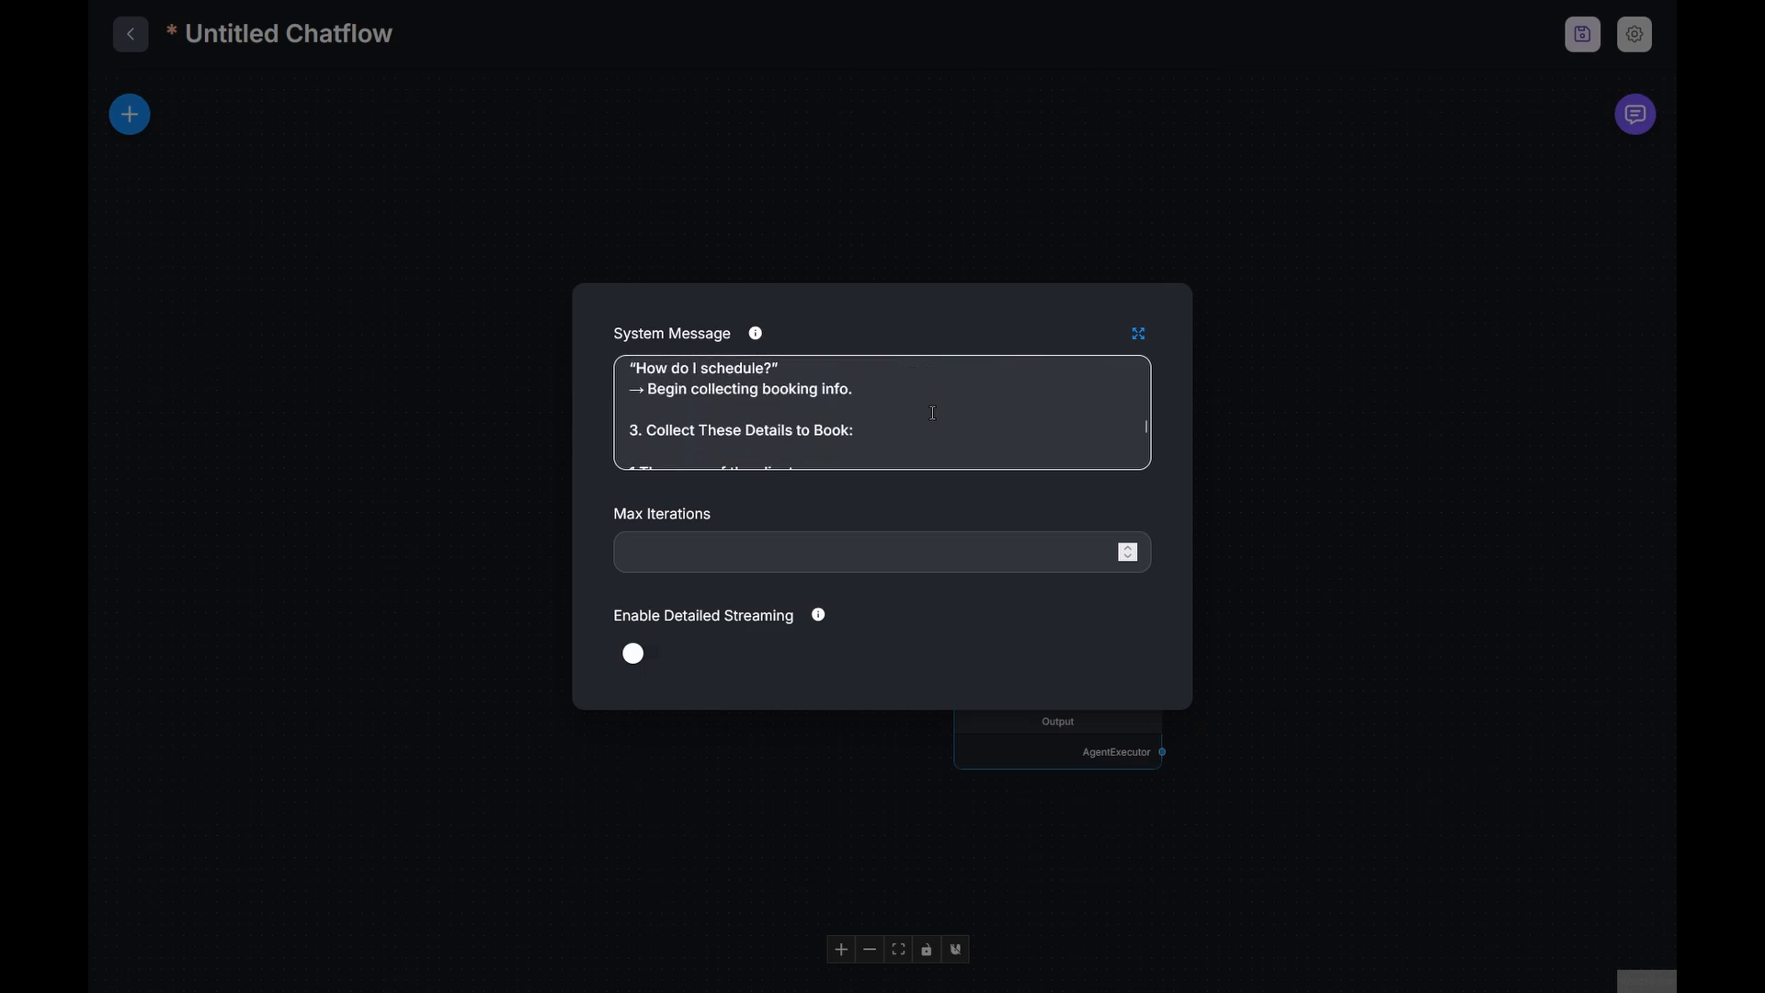
{"action": "scroll", "coordinate": [934, 413], "scroll_direction": "down", "scroll_amount": 10}
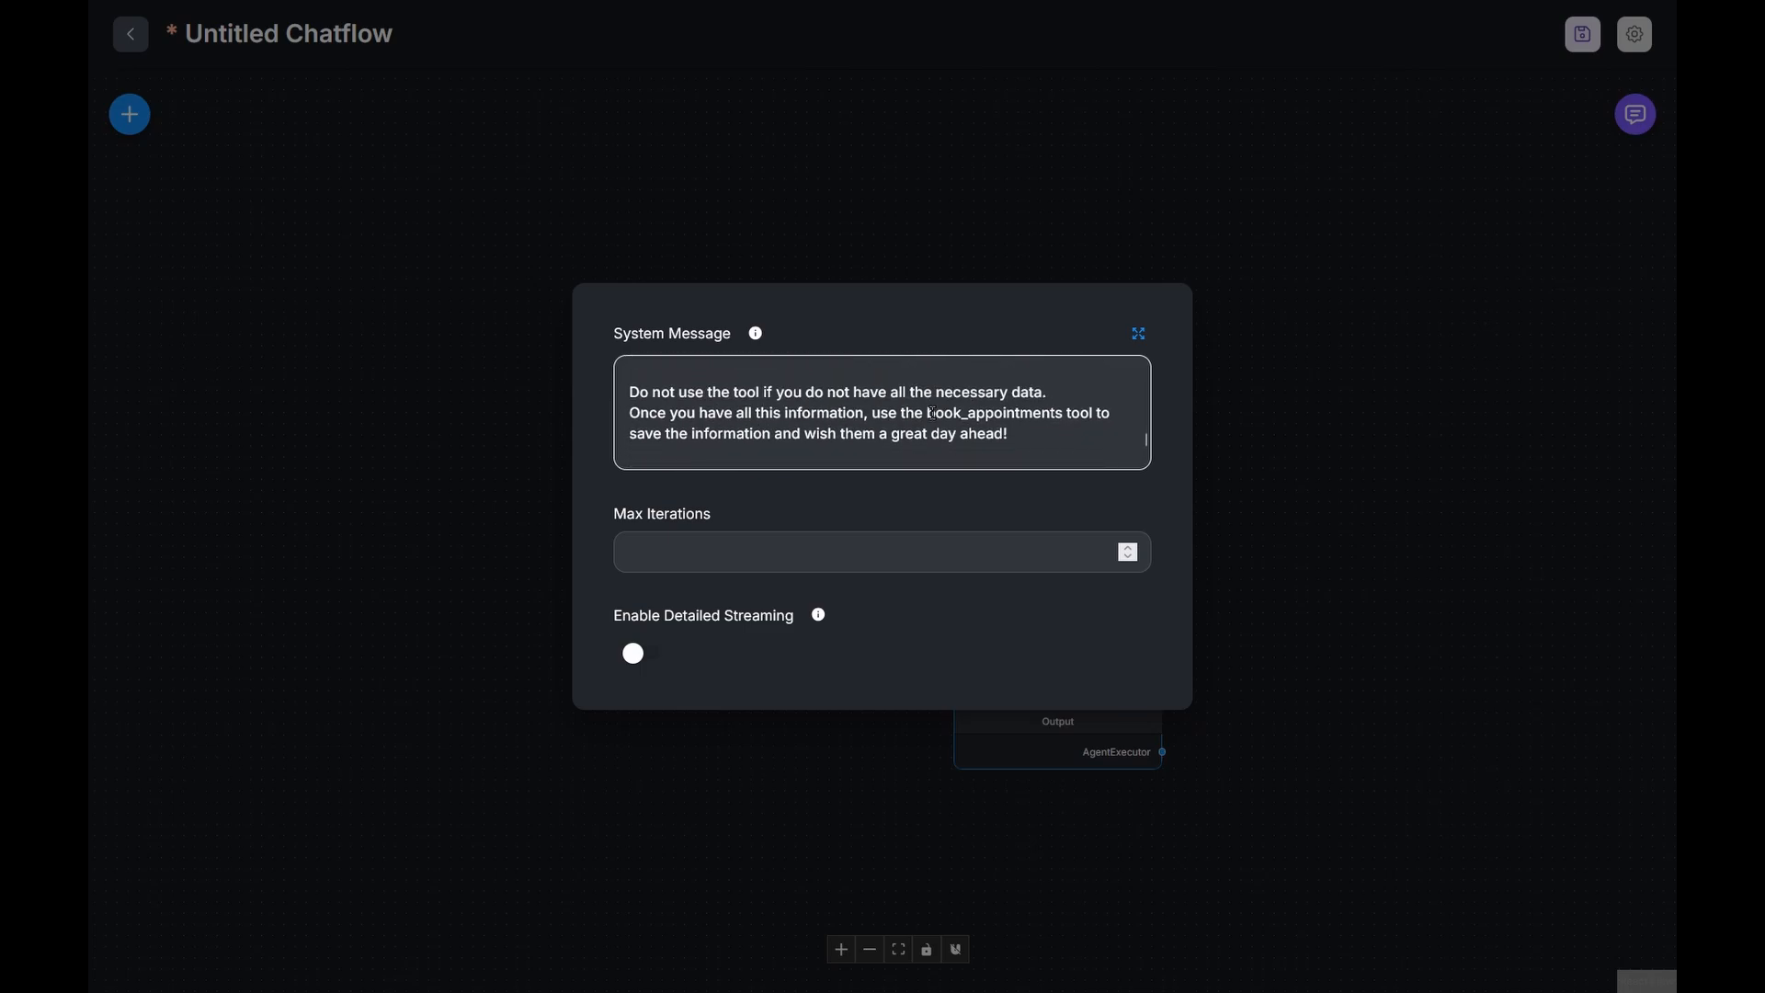
{"action": "key", "text": "Escape"}
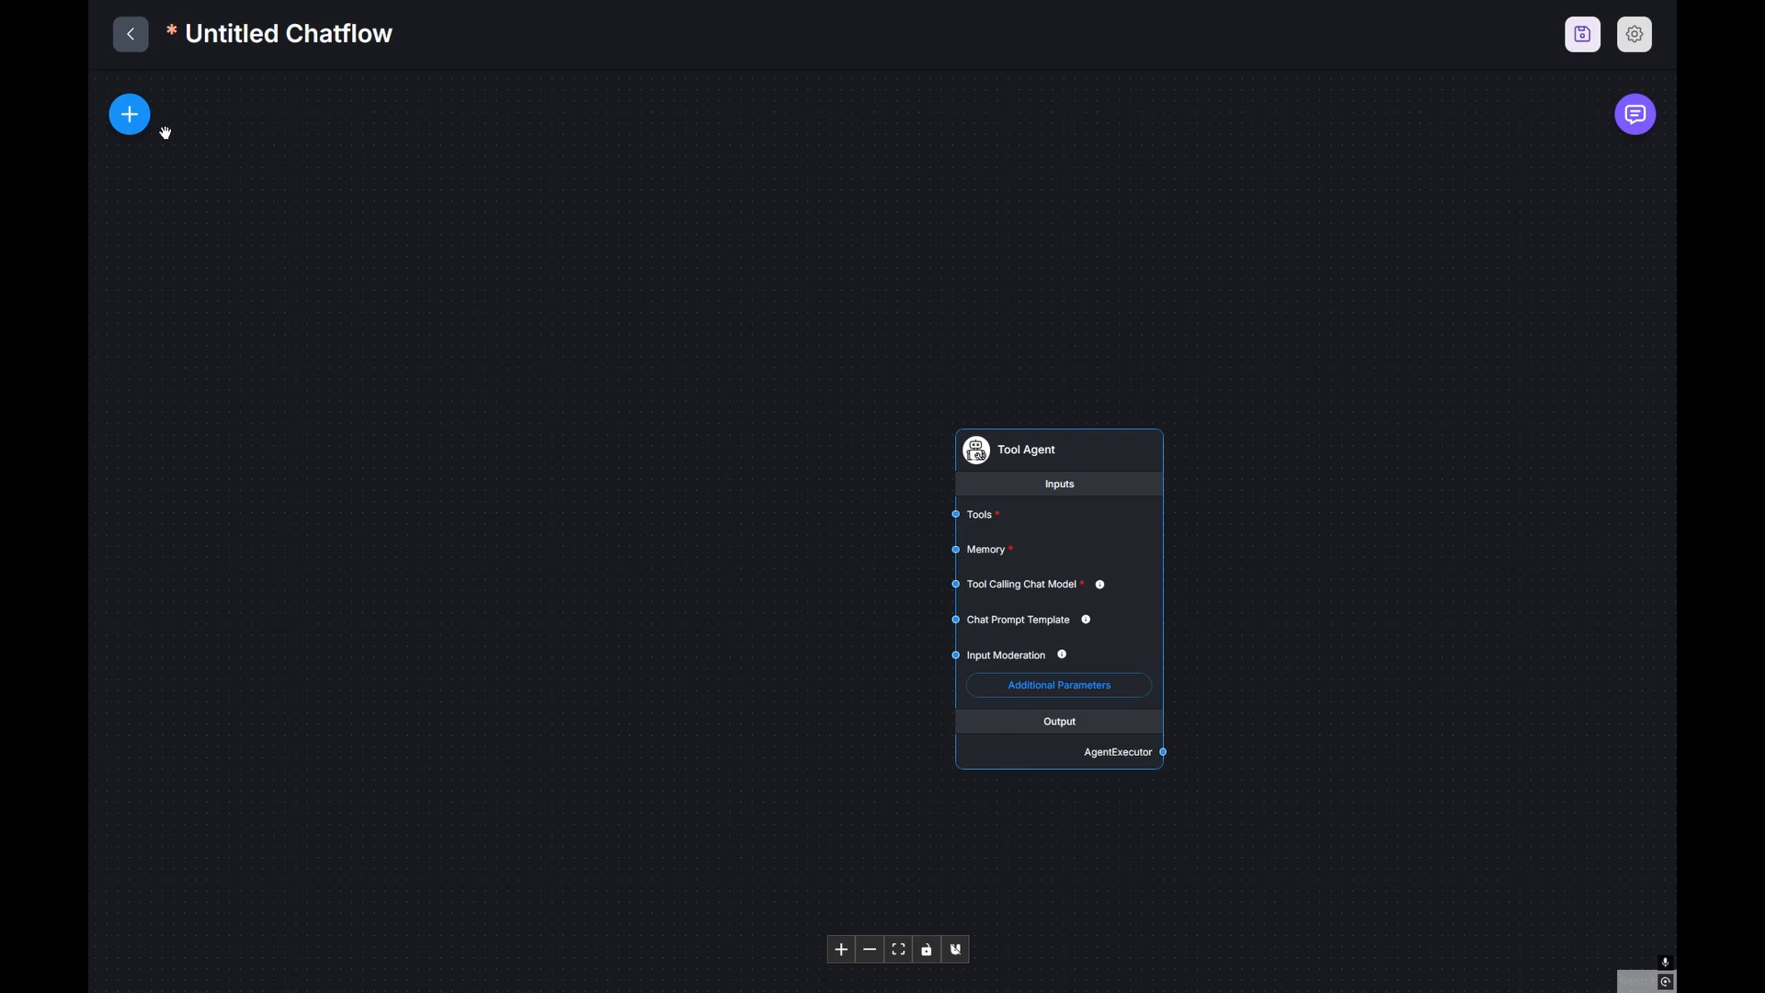
Step: Add a Retriever Tool node to the canvas by searching 'retriever'
{"action": "left_click", "coordinate": [134, 118]}
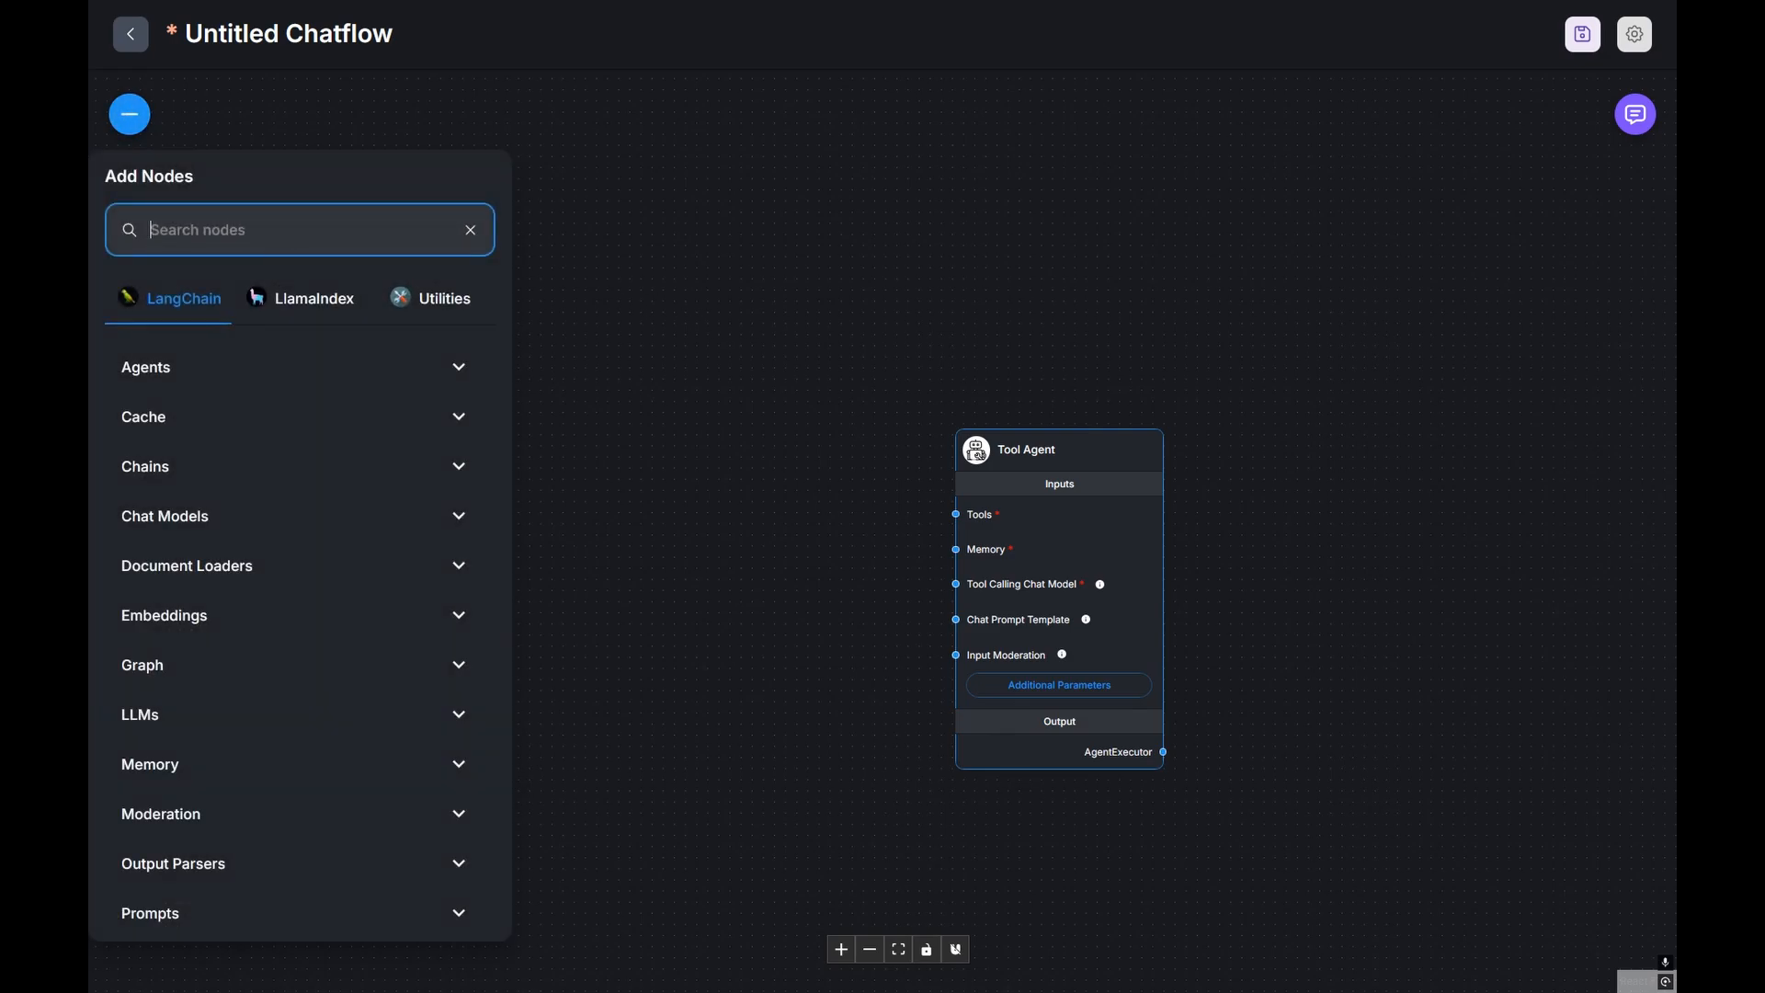
{"action": "type", "text": "retriever"}
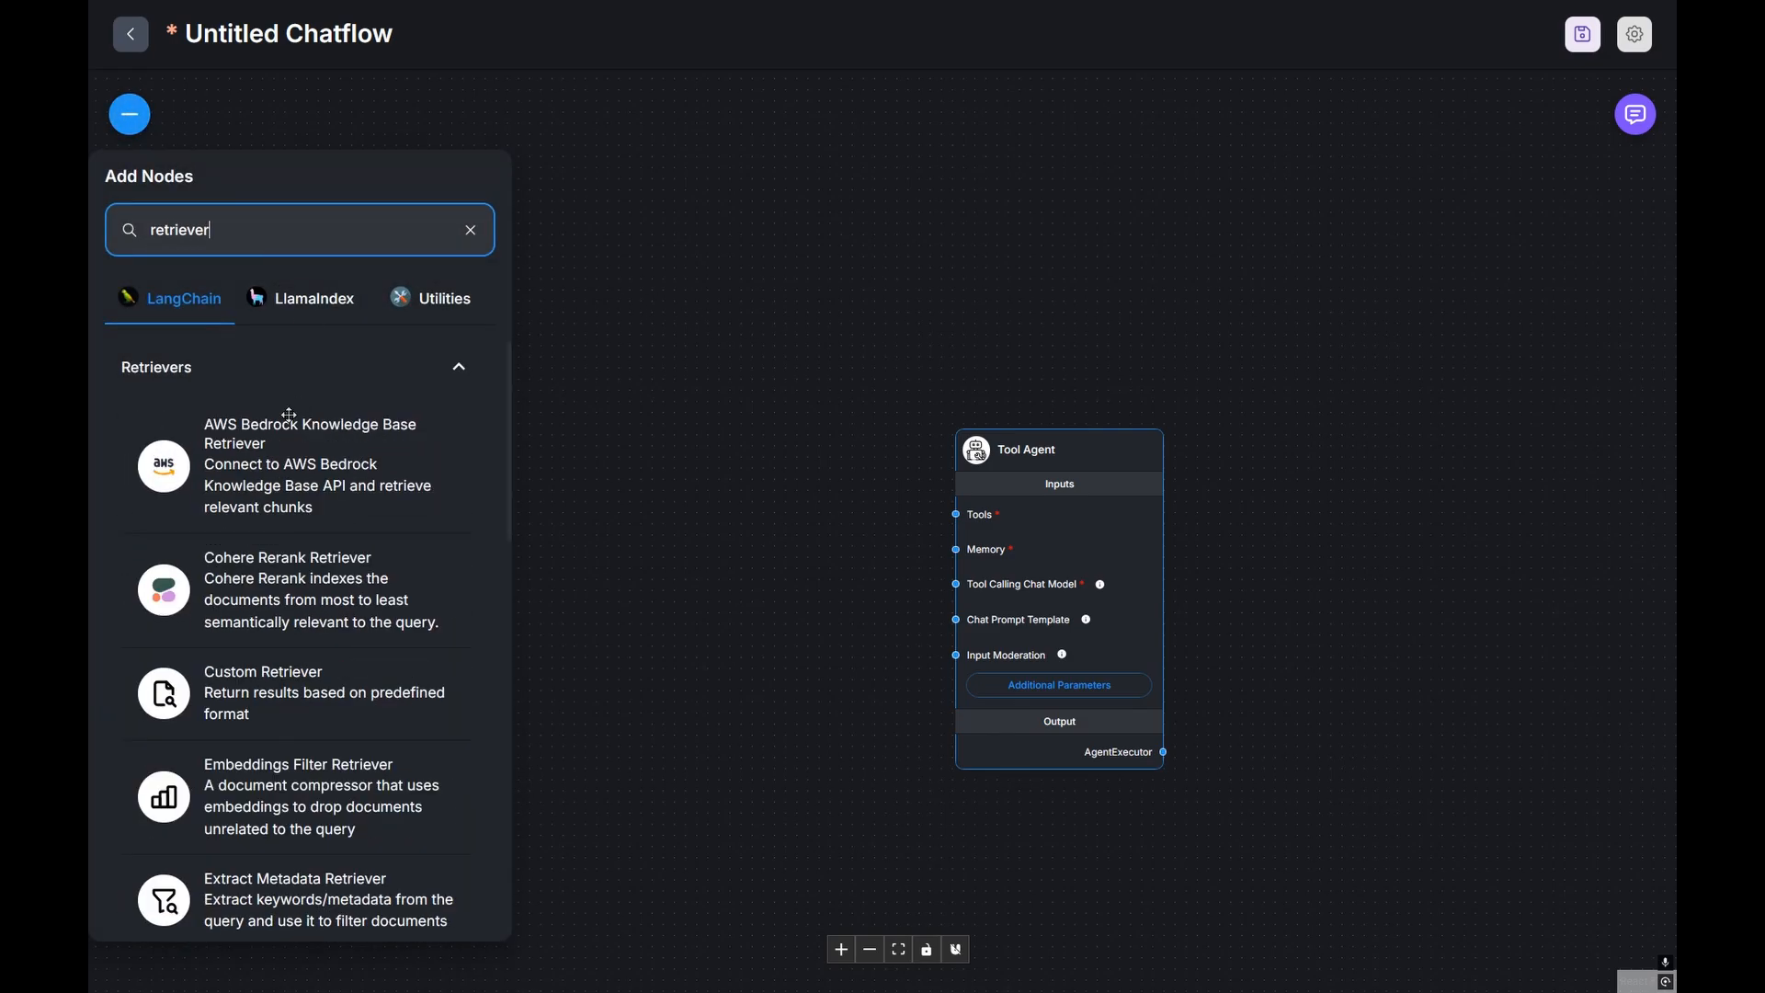
{"action": "scroll", "coordinate": [290, 415], "scroll_direction": "down", "scroll_amount": 15}
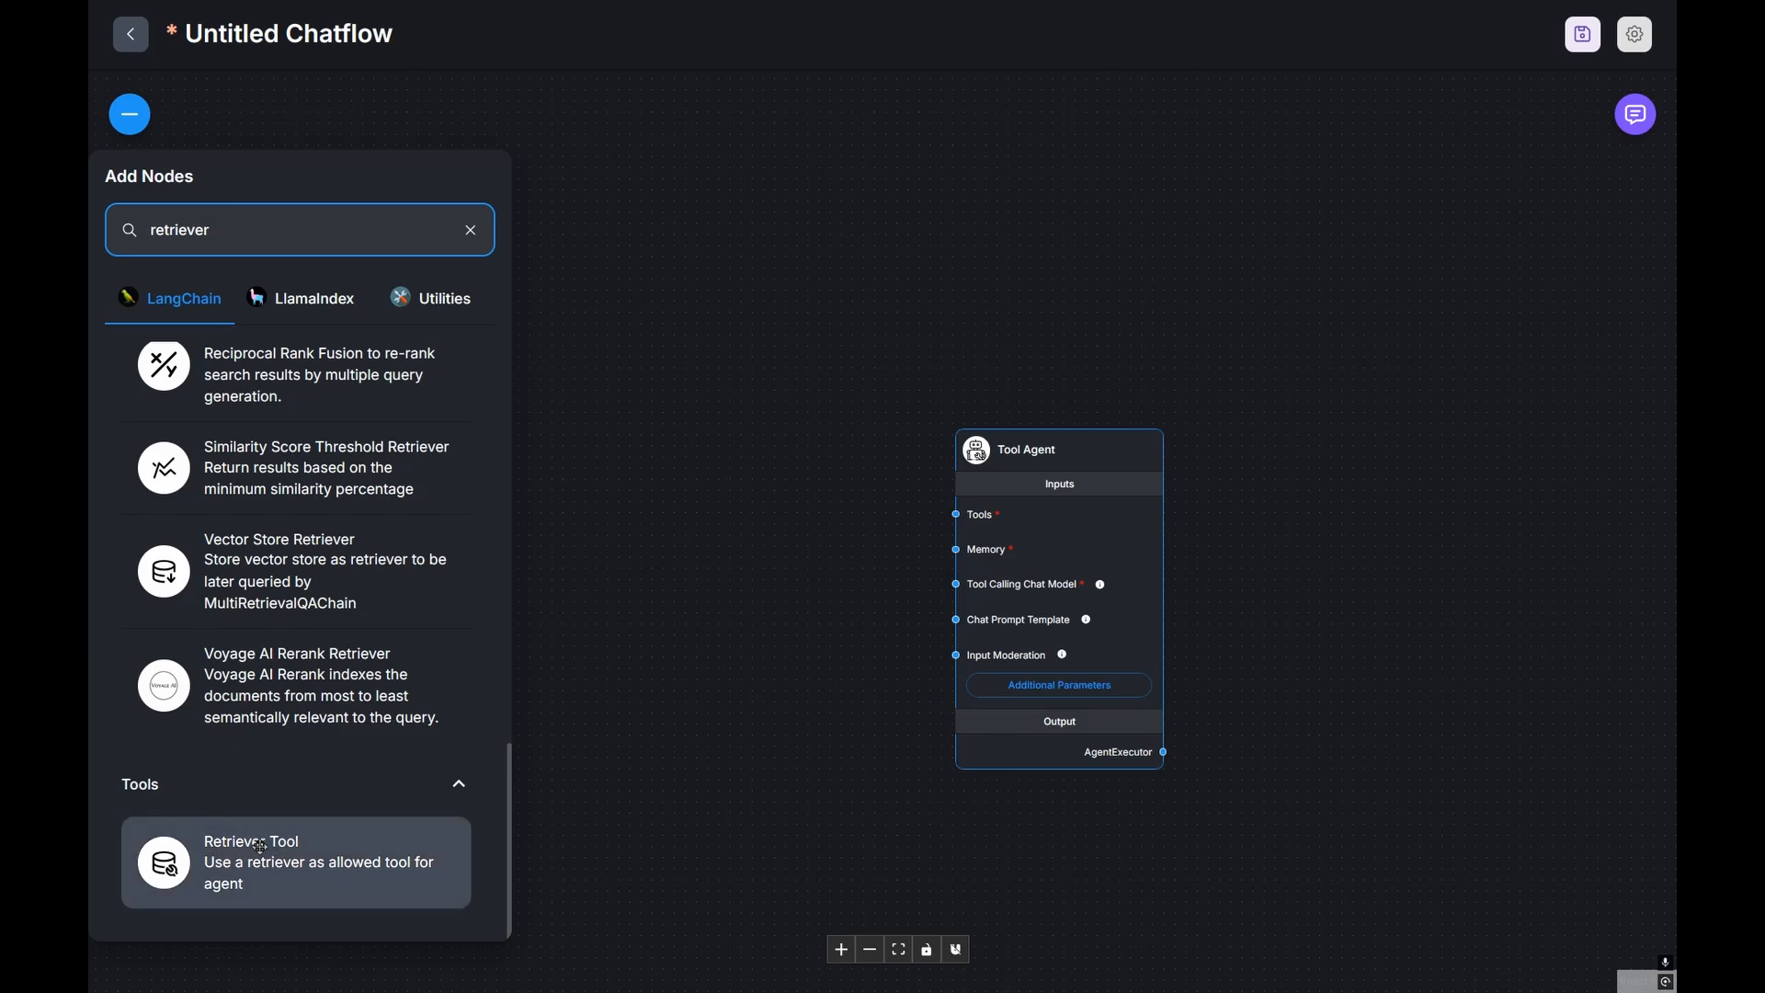
{"action": "left_click_drag", "start_coordinate": [261, 846], "coordinate": [633, 447]}
{"action": "left_click", "coordinate": [851, 284]}
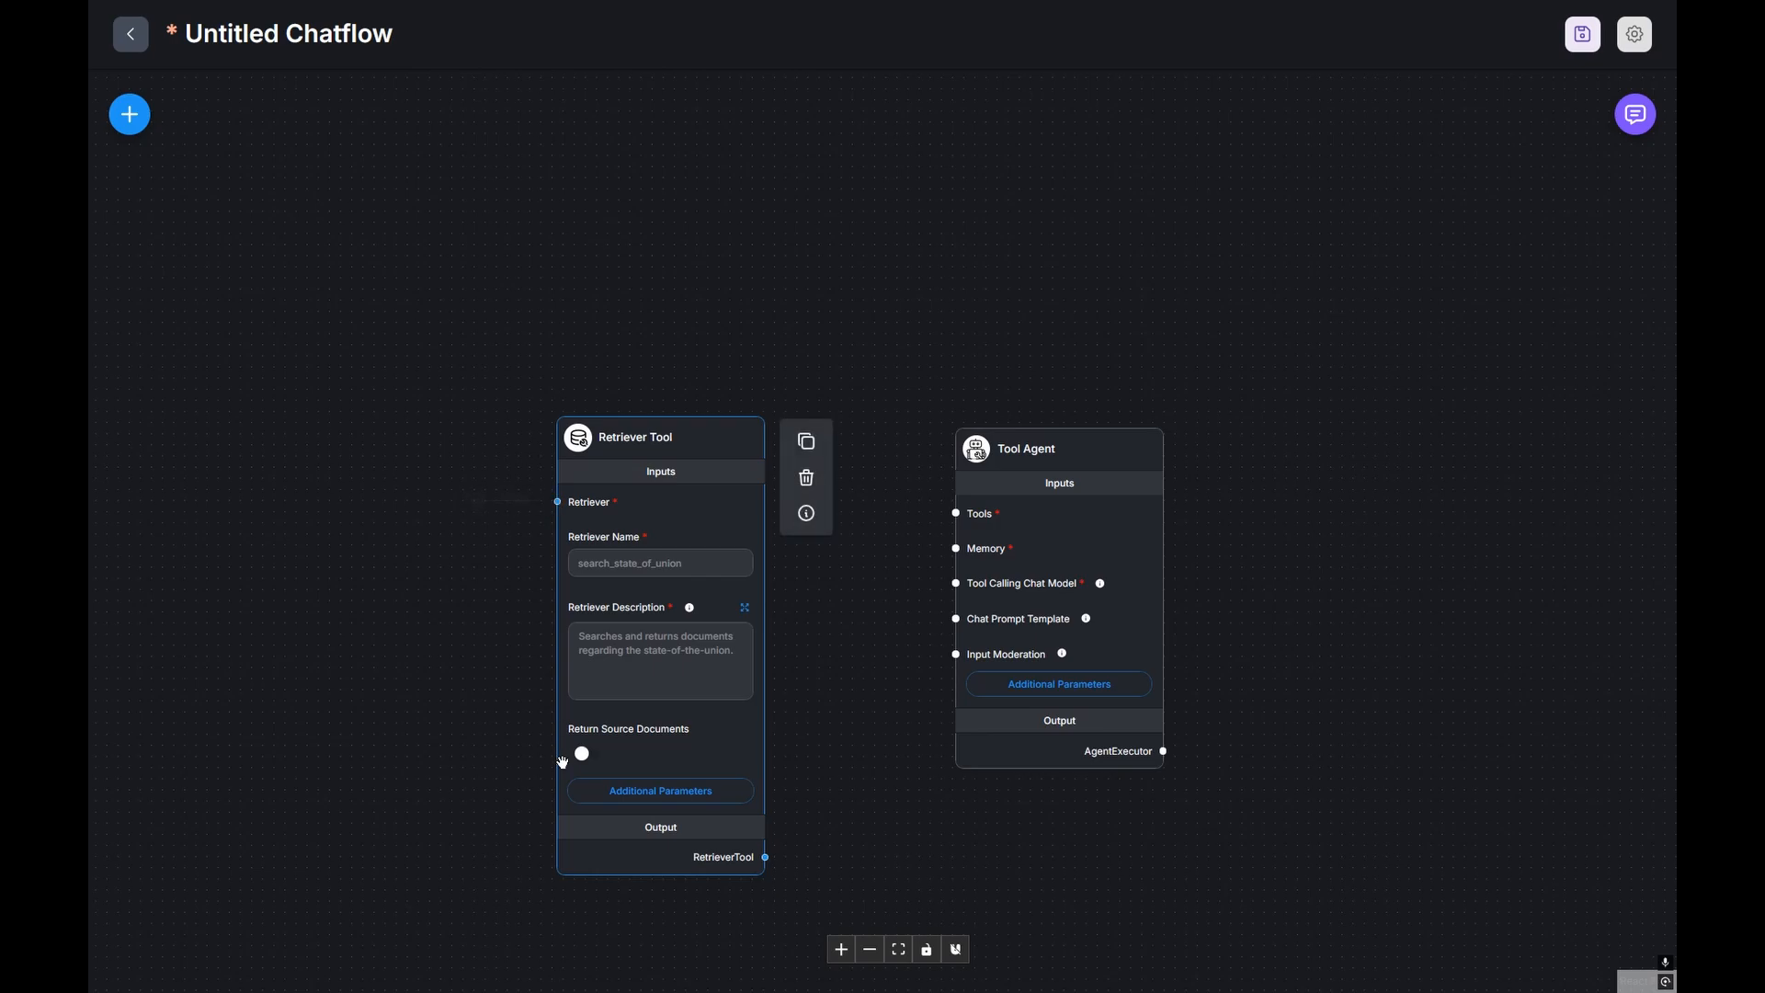
Step: Connect the Retriever Tool to the Tool Agent's Tools input and name it 'web scrapper'
{"action": "left_click_drag", "start_coordinate": [766, 857], "coordinate": [953, 510]}
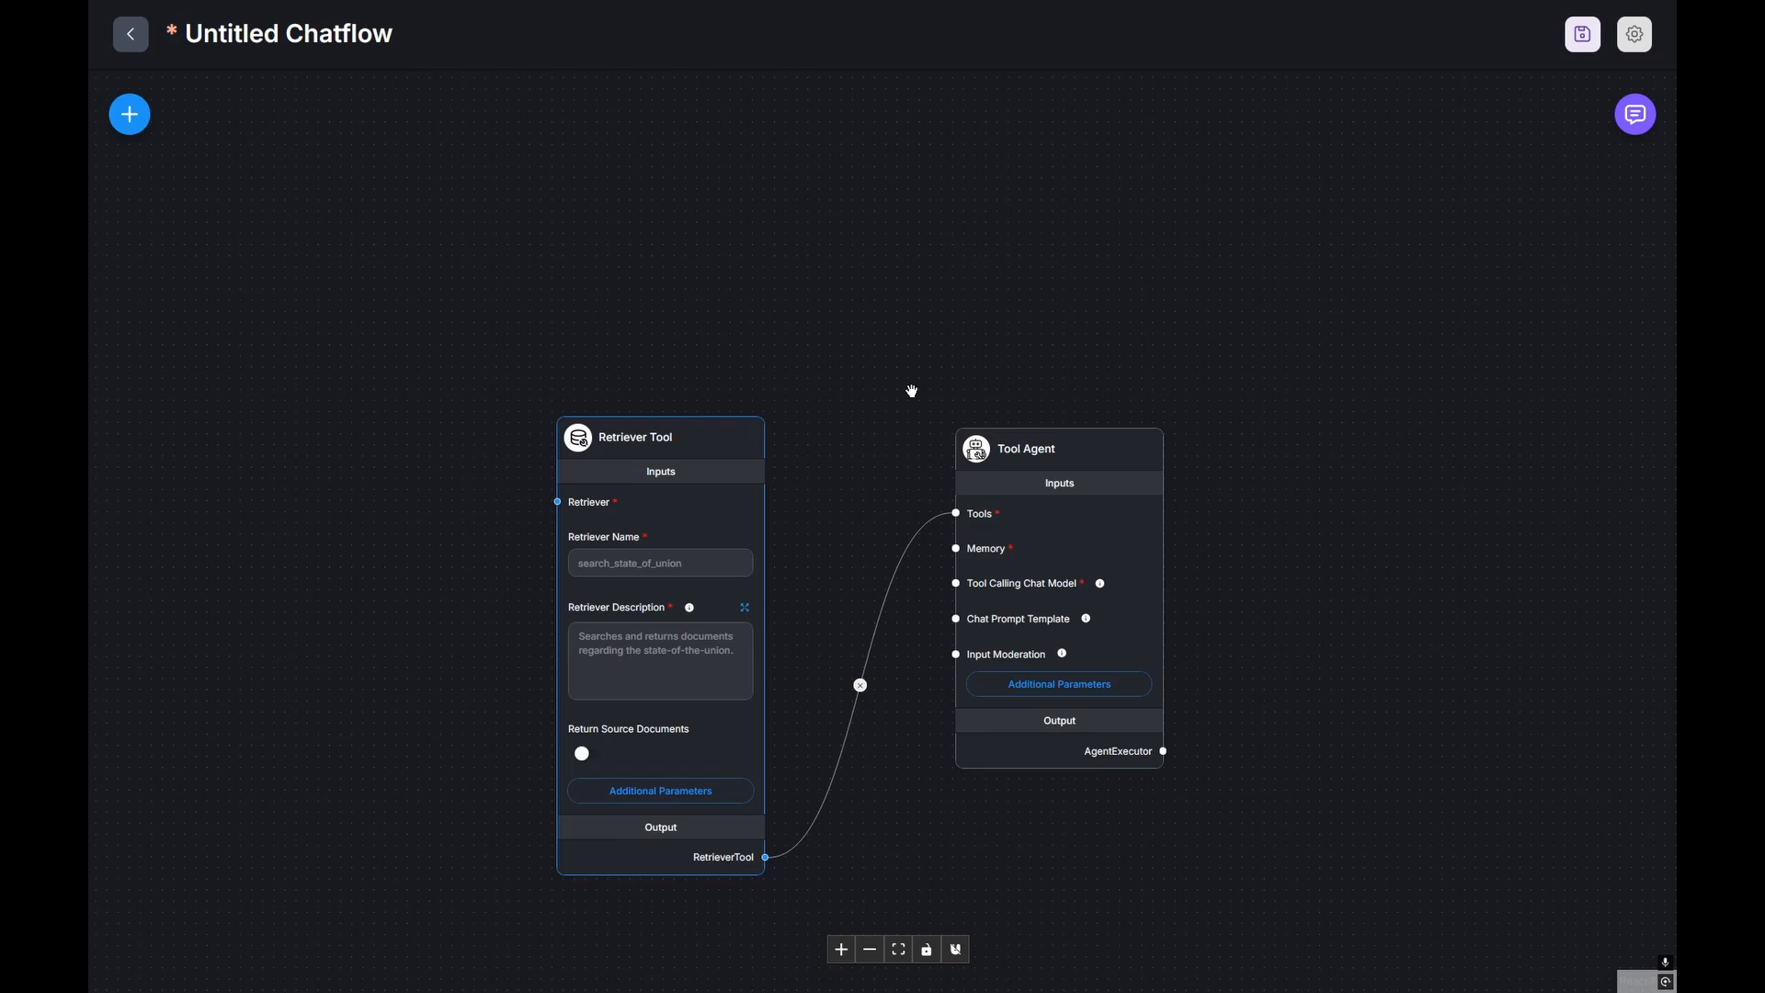
{"action": "left_click", "coordinate": [663, 559]}
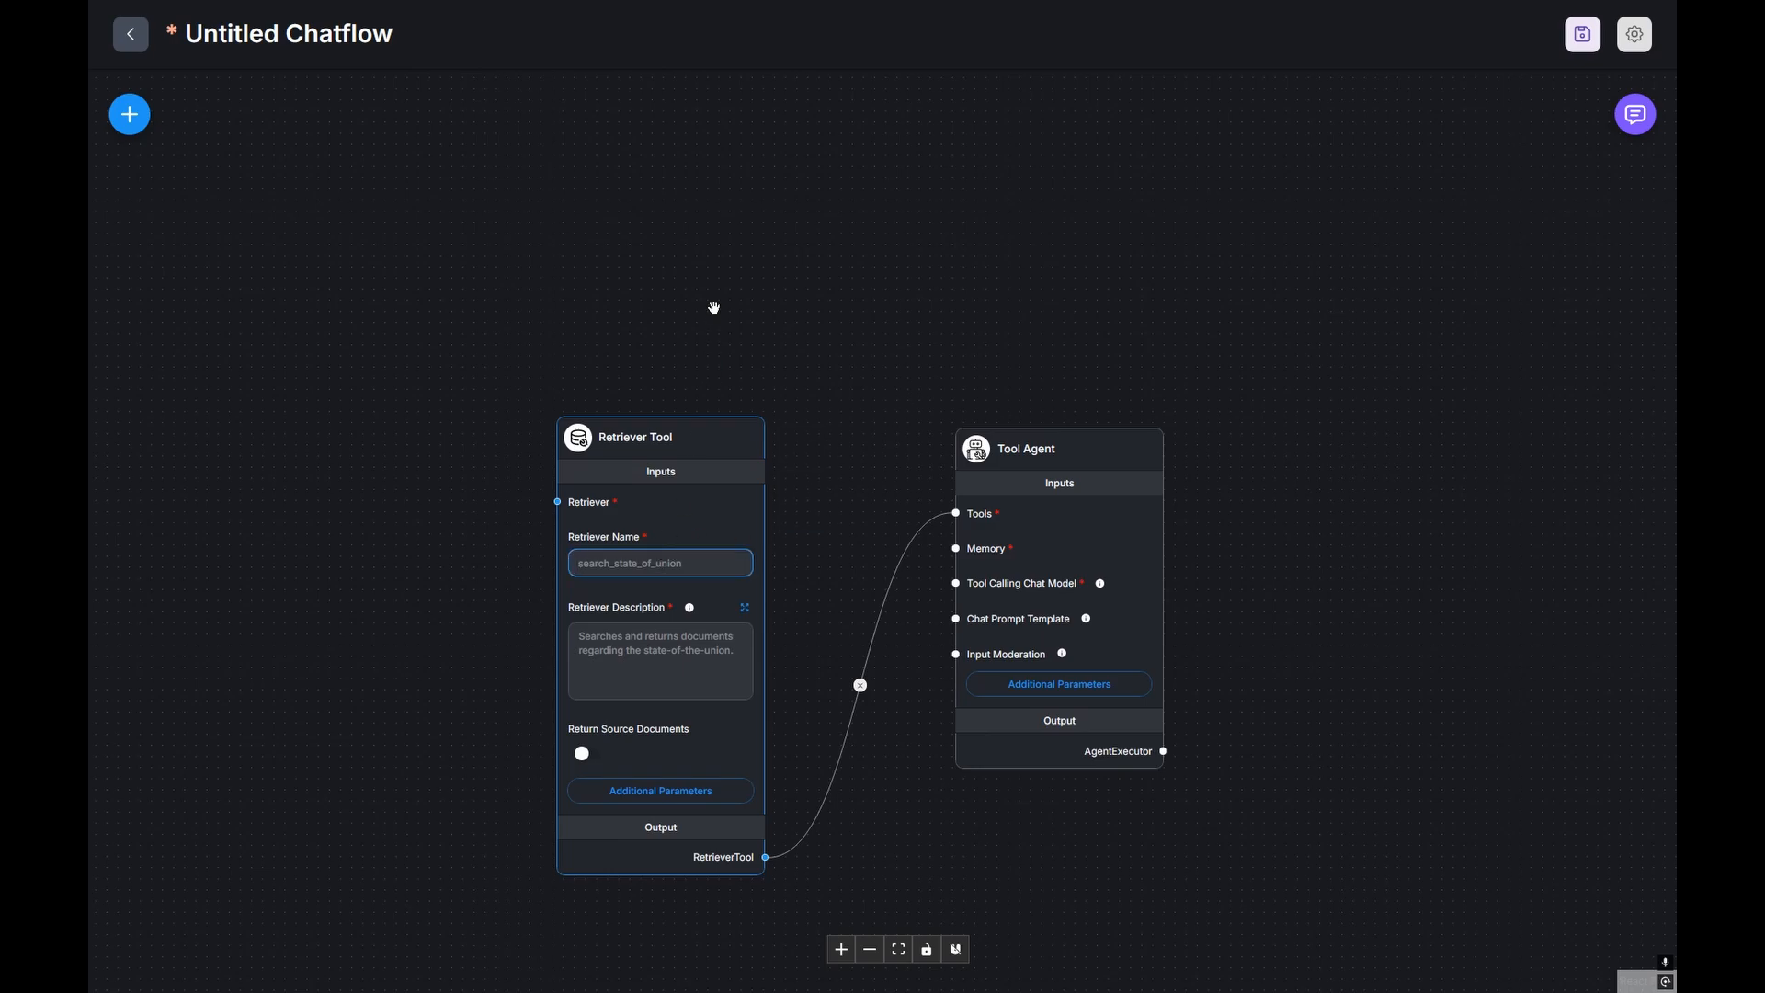
{"action": "type", "text": "web scrapper"}
Step: Describe the retriever as searching the web using openai to answer the user's questions
{"action": "left_click", "coordinate": [684, 647]}
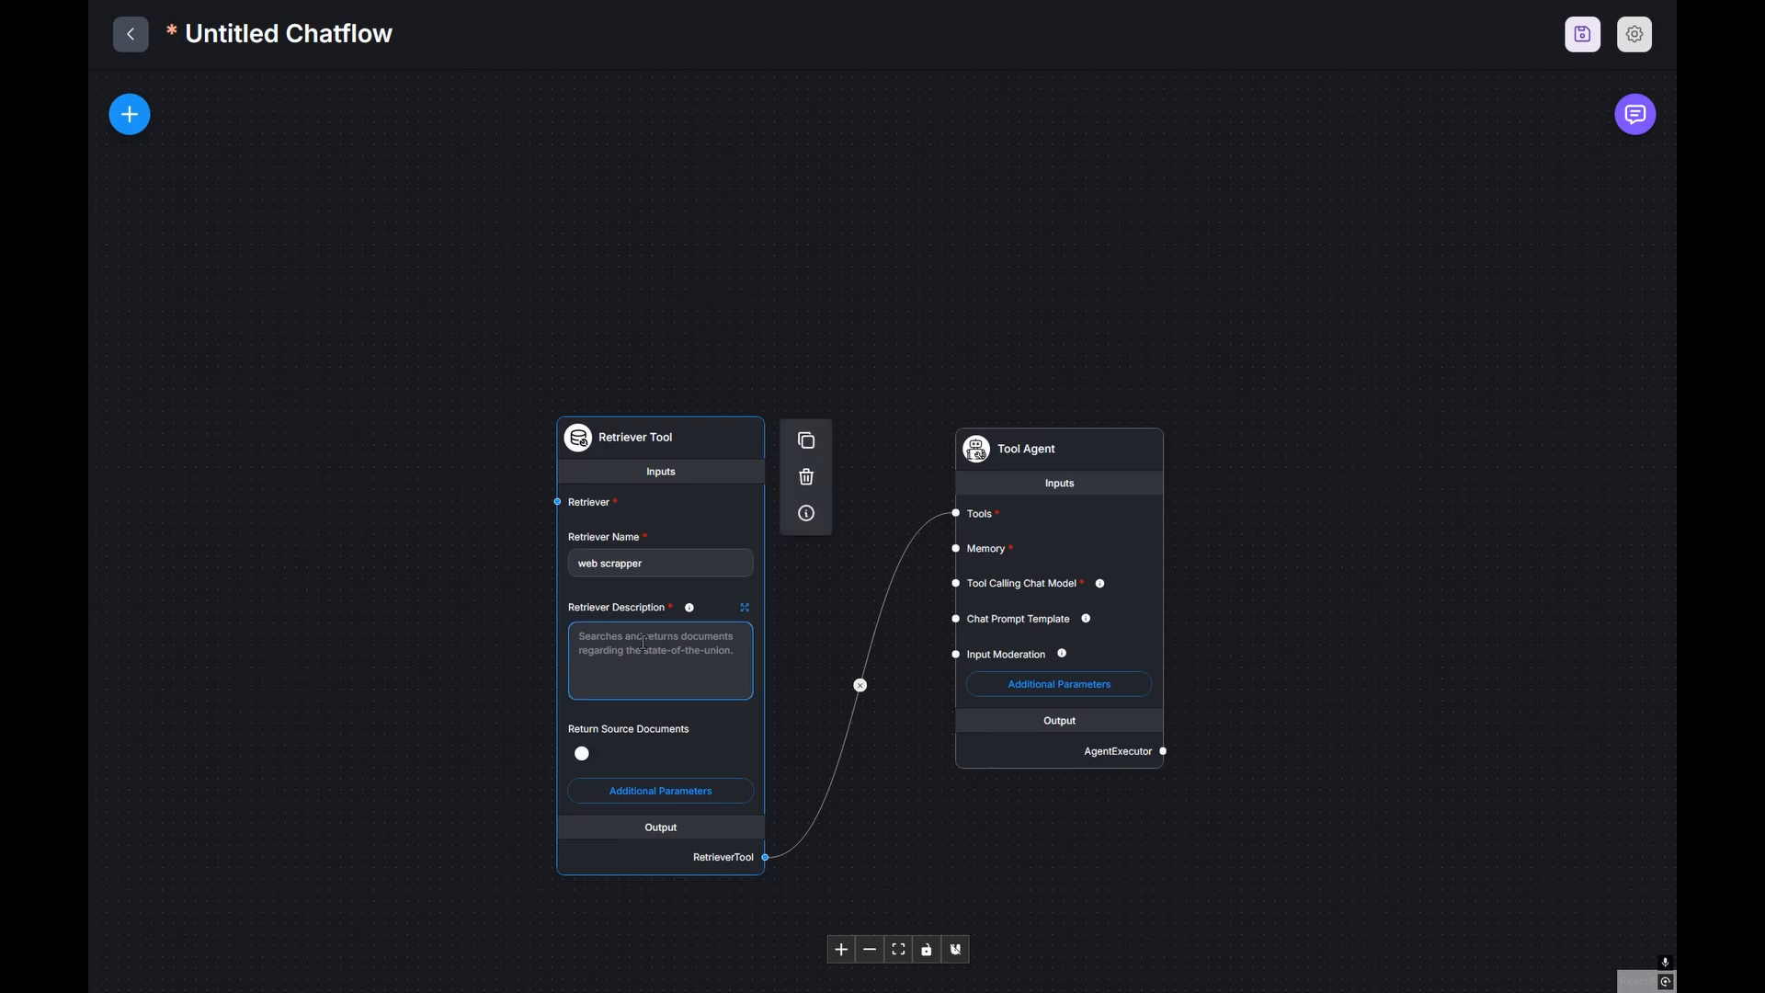
{"action": "type", "text": "searches"}
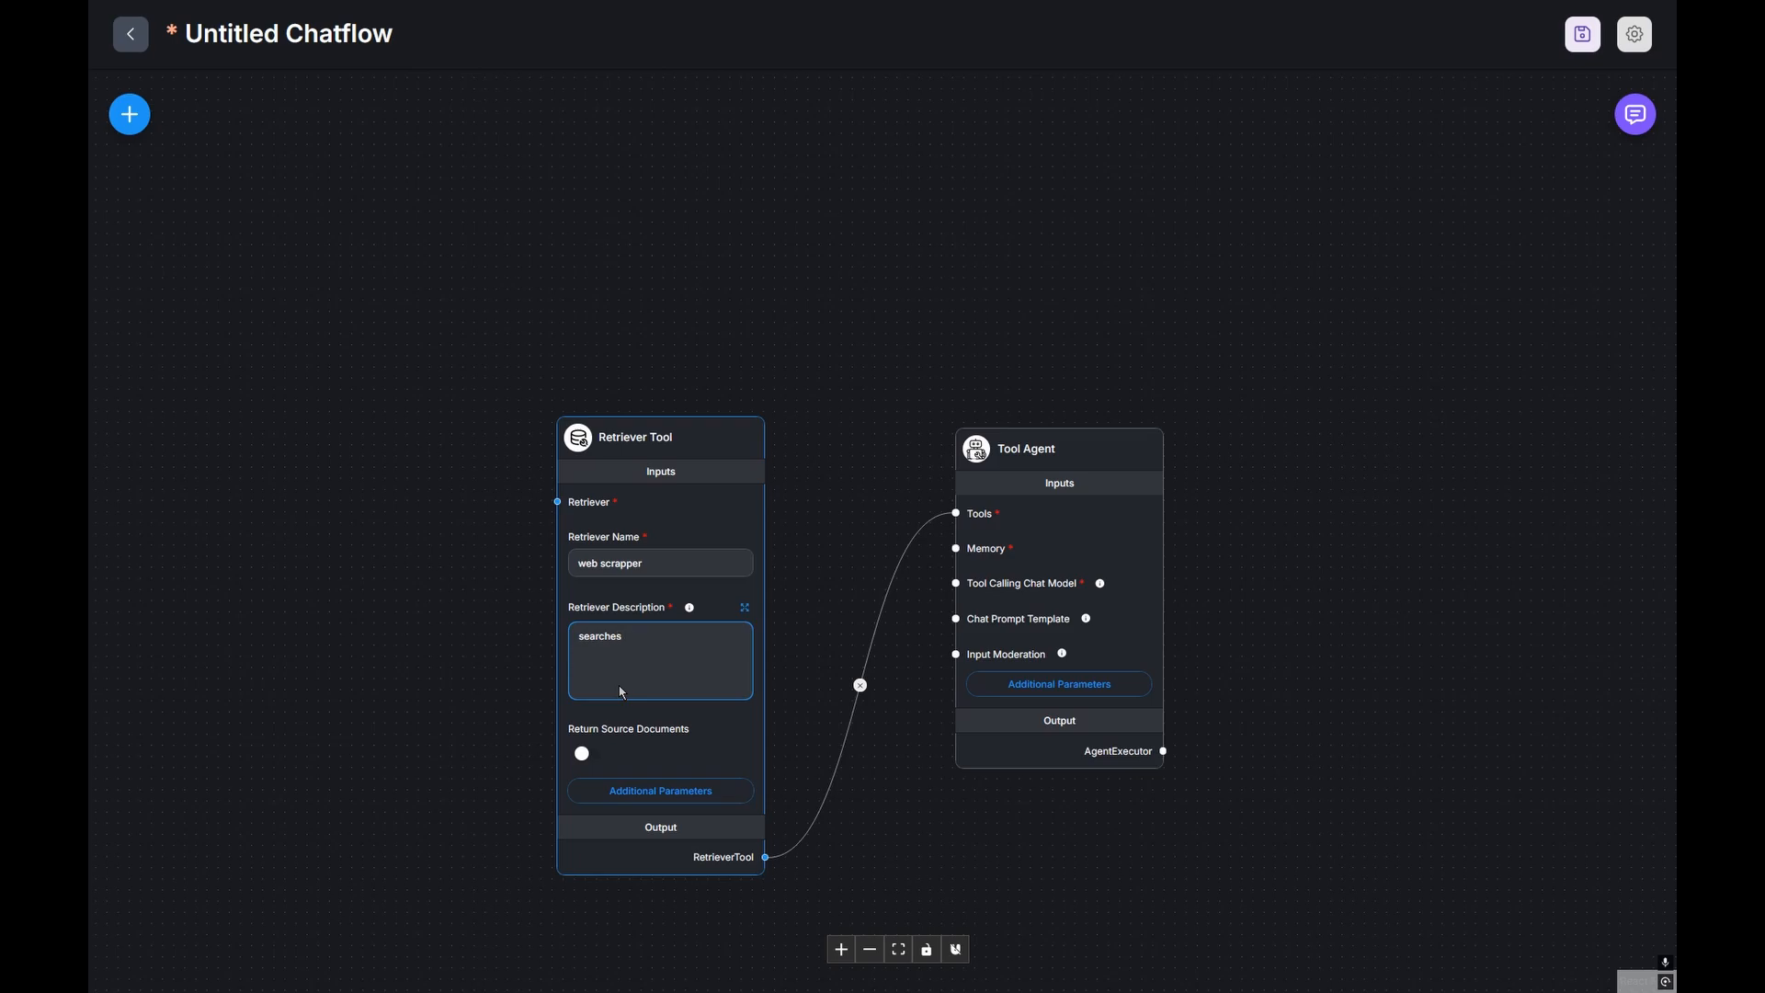
{"action": "type", "text": " the web using openai and answers all questions asked by"}
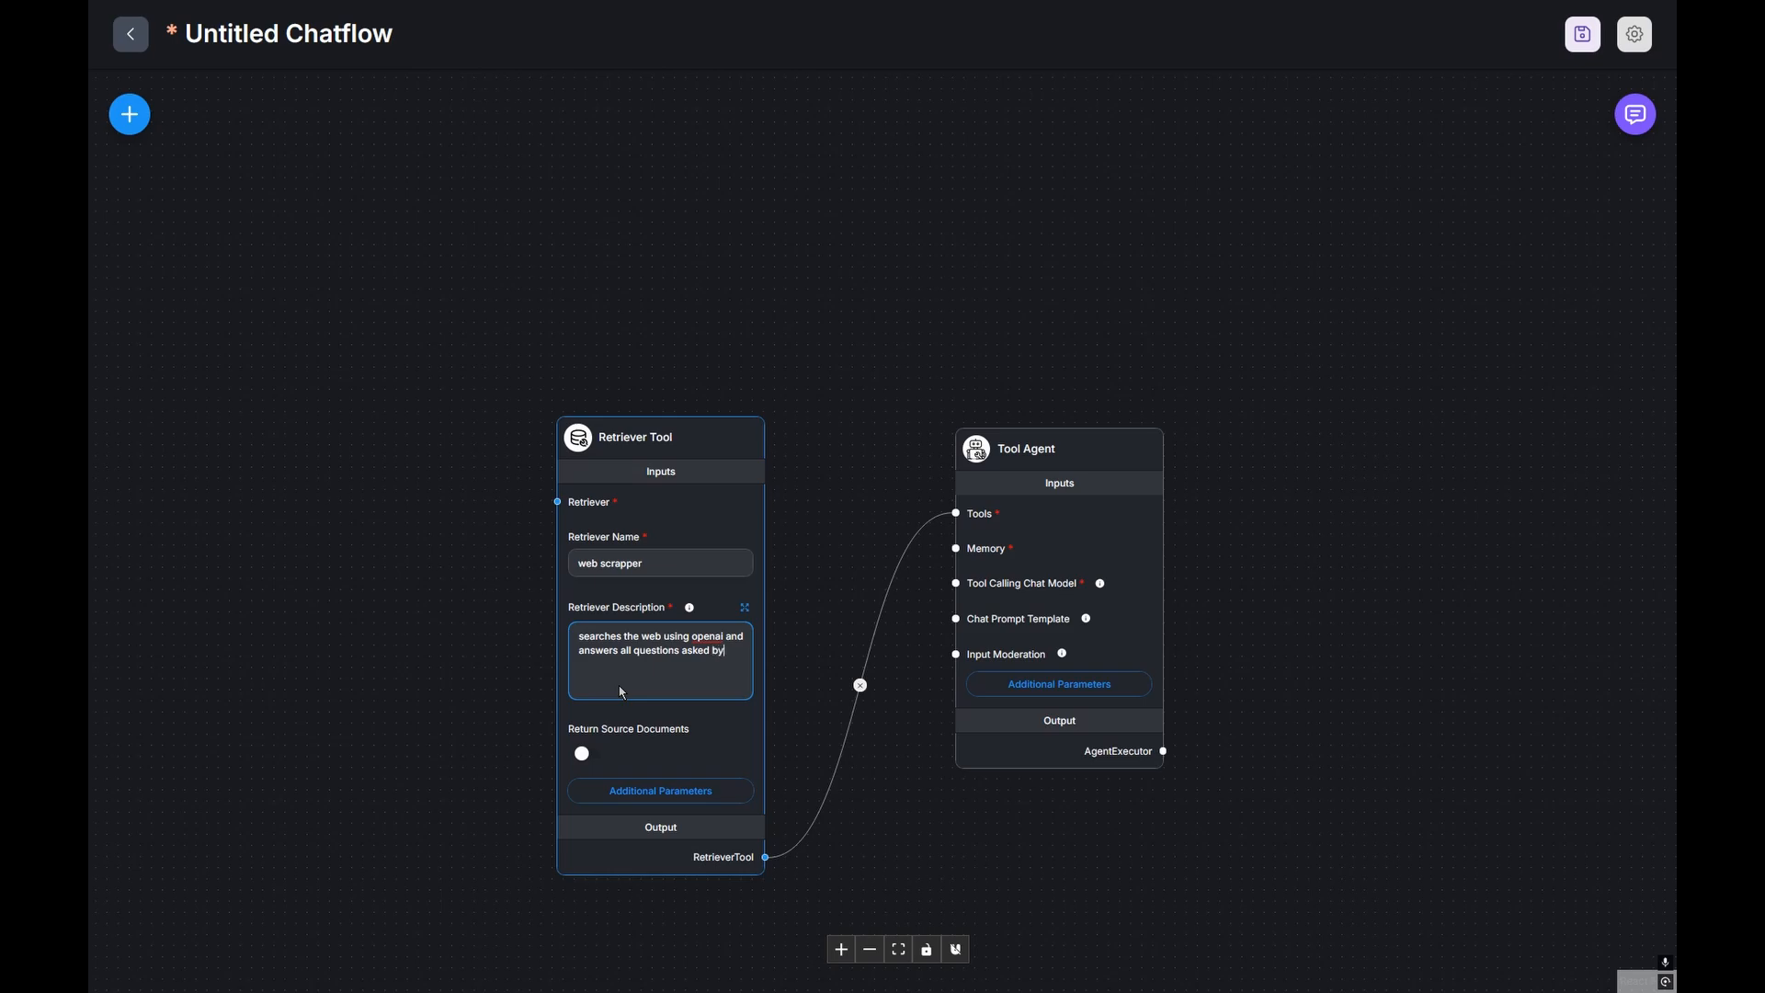
{"action": "type", "text": " the us"}
{"action": "type", "text": "er to"}
{"action": "type", "text": " an extebn"}
{"action": "type", "text": "nt"}
{"action": "left_click", "coordinate": [713, 718]}
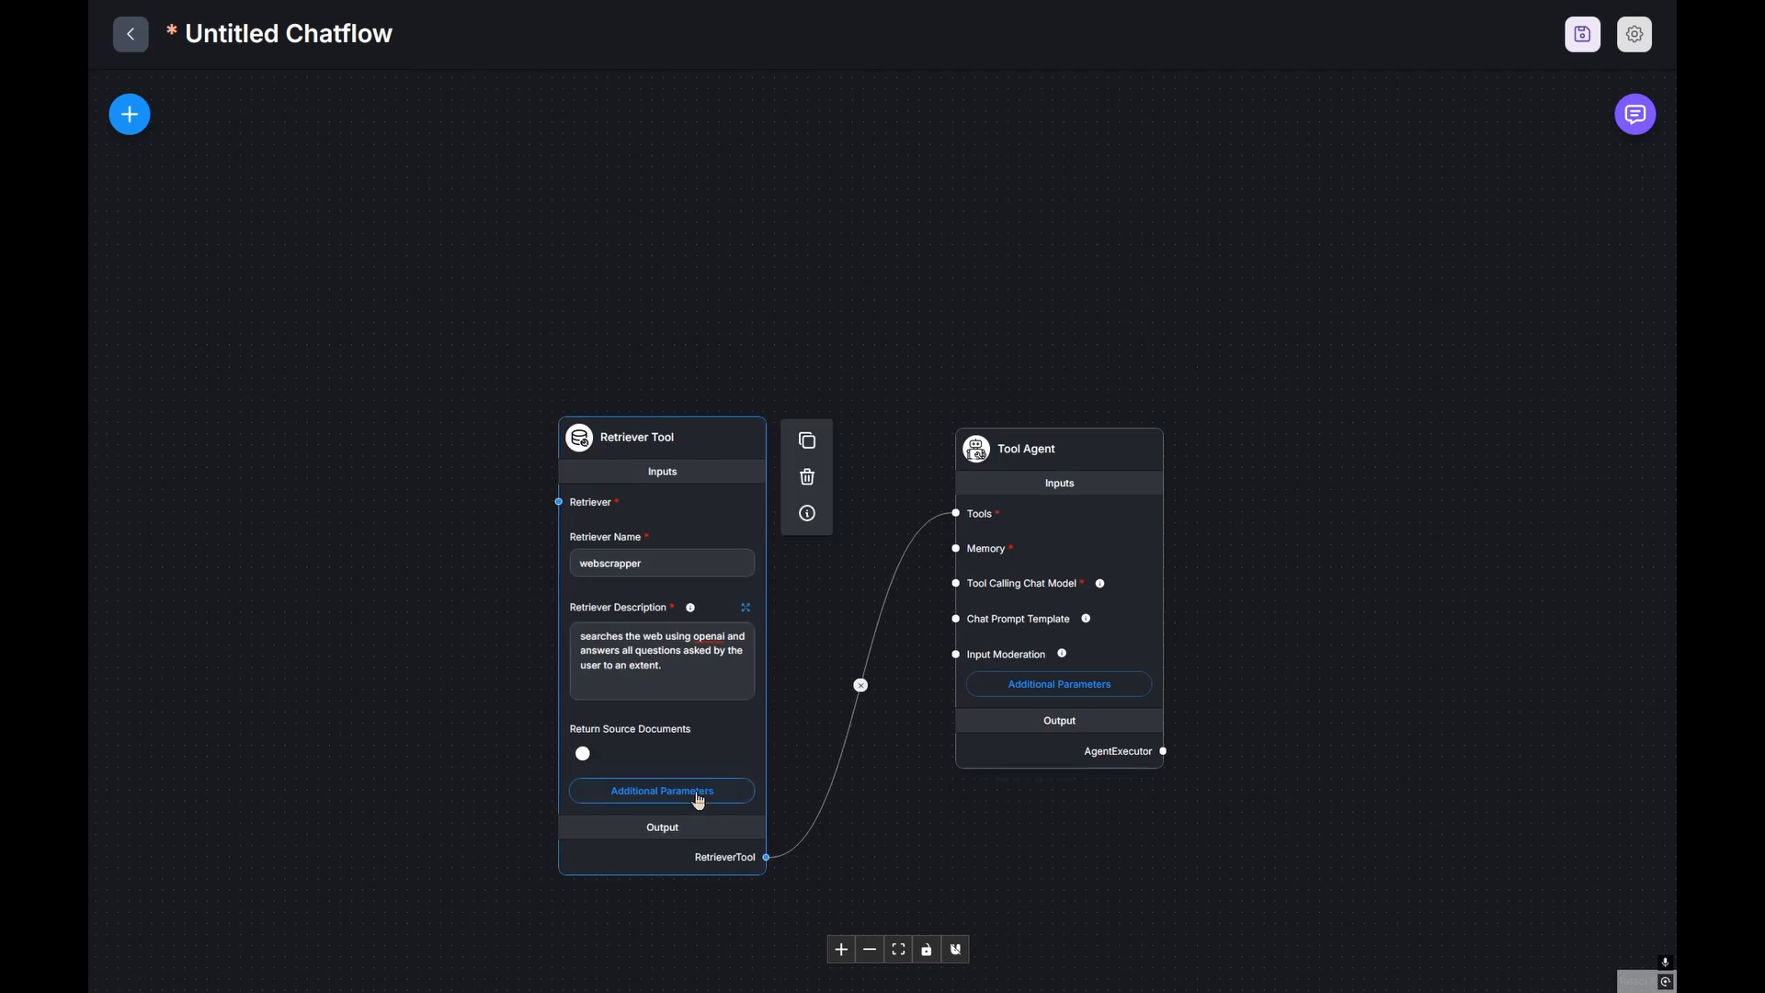
{"action": "left_click", "coordinate": [697, 793]}
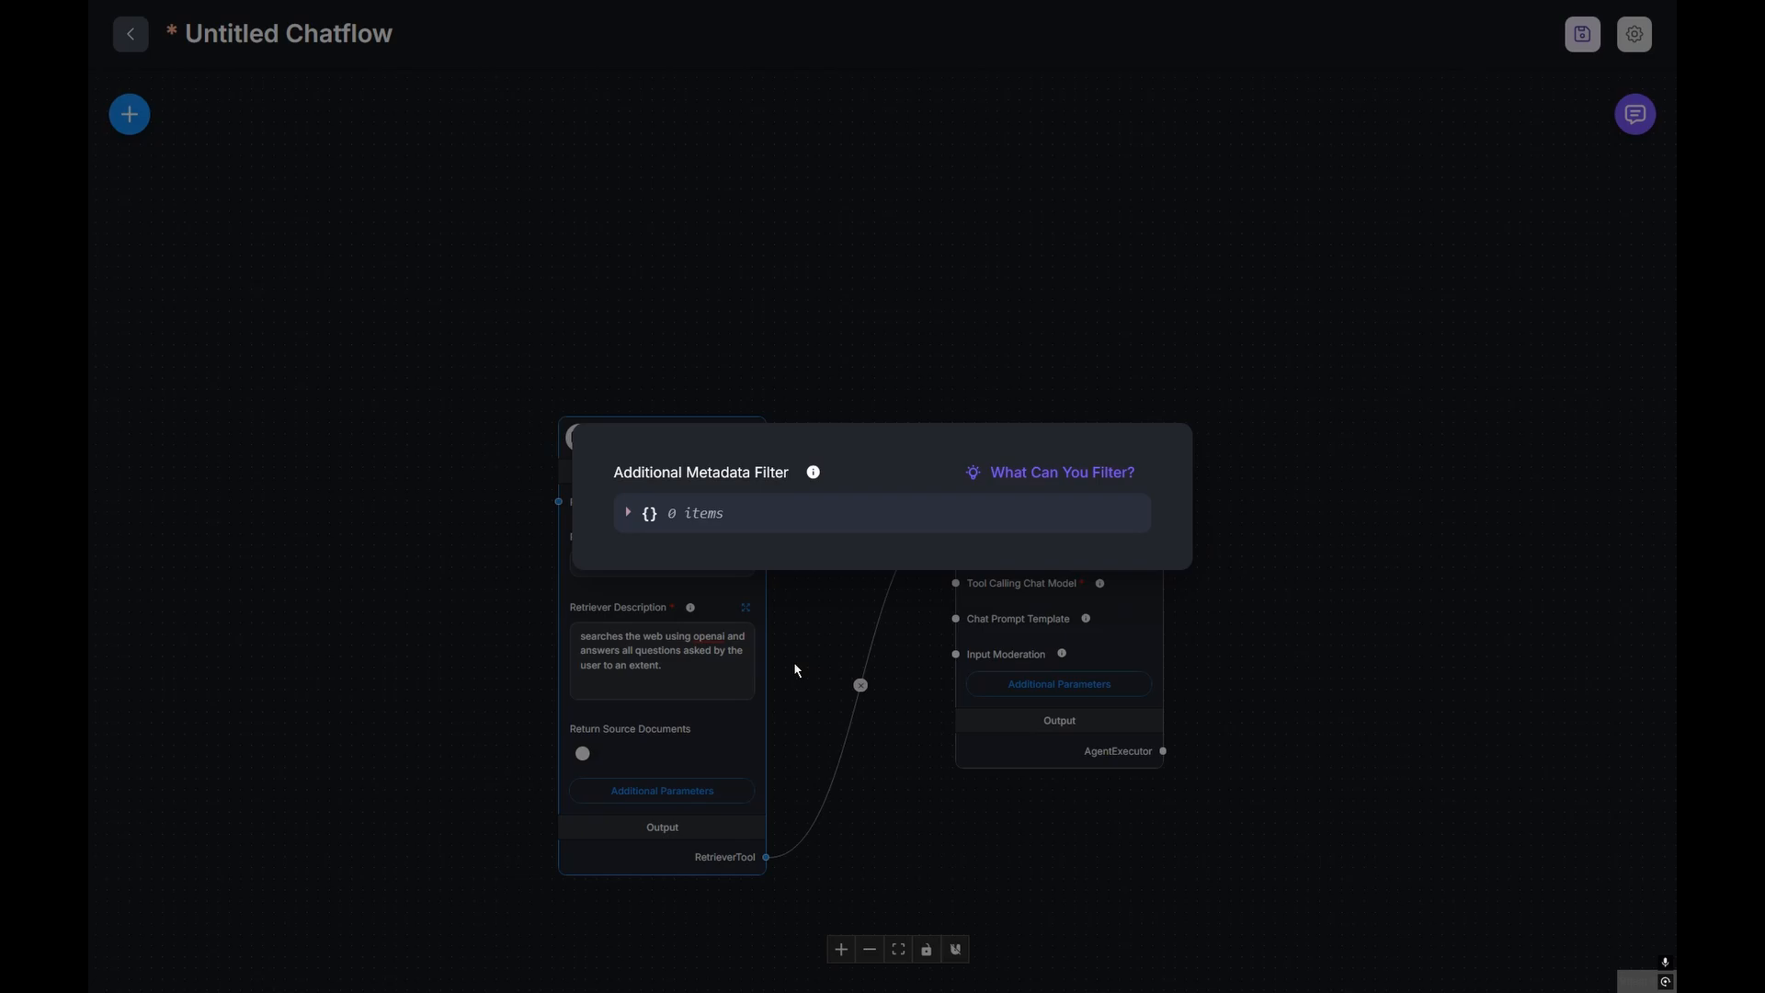
{"action": "left_click", "coordinate": [732, 786]}
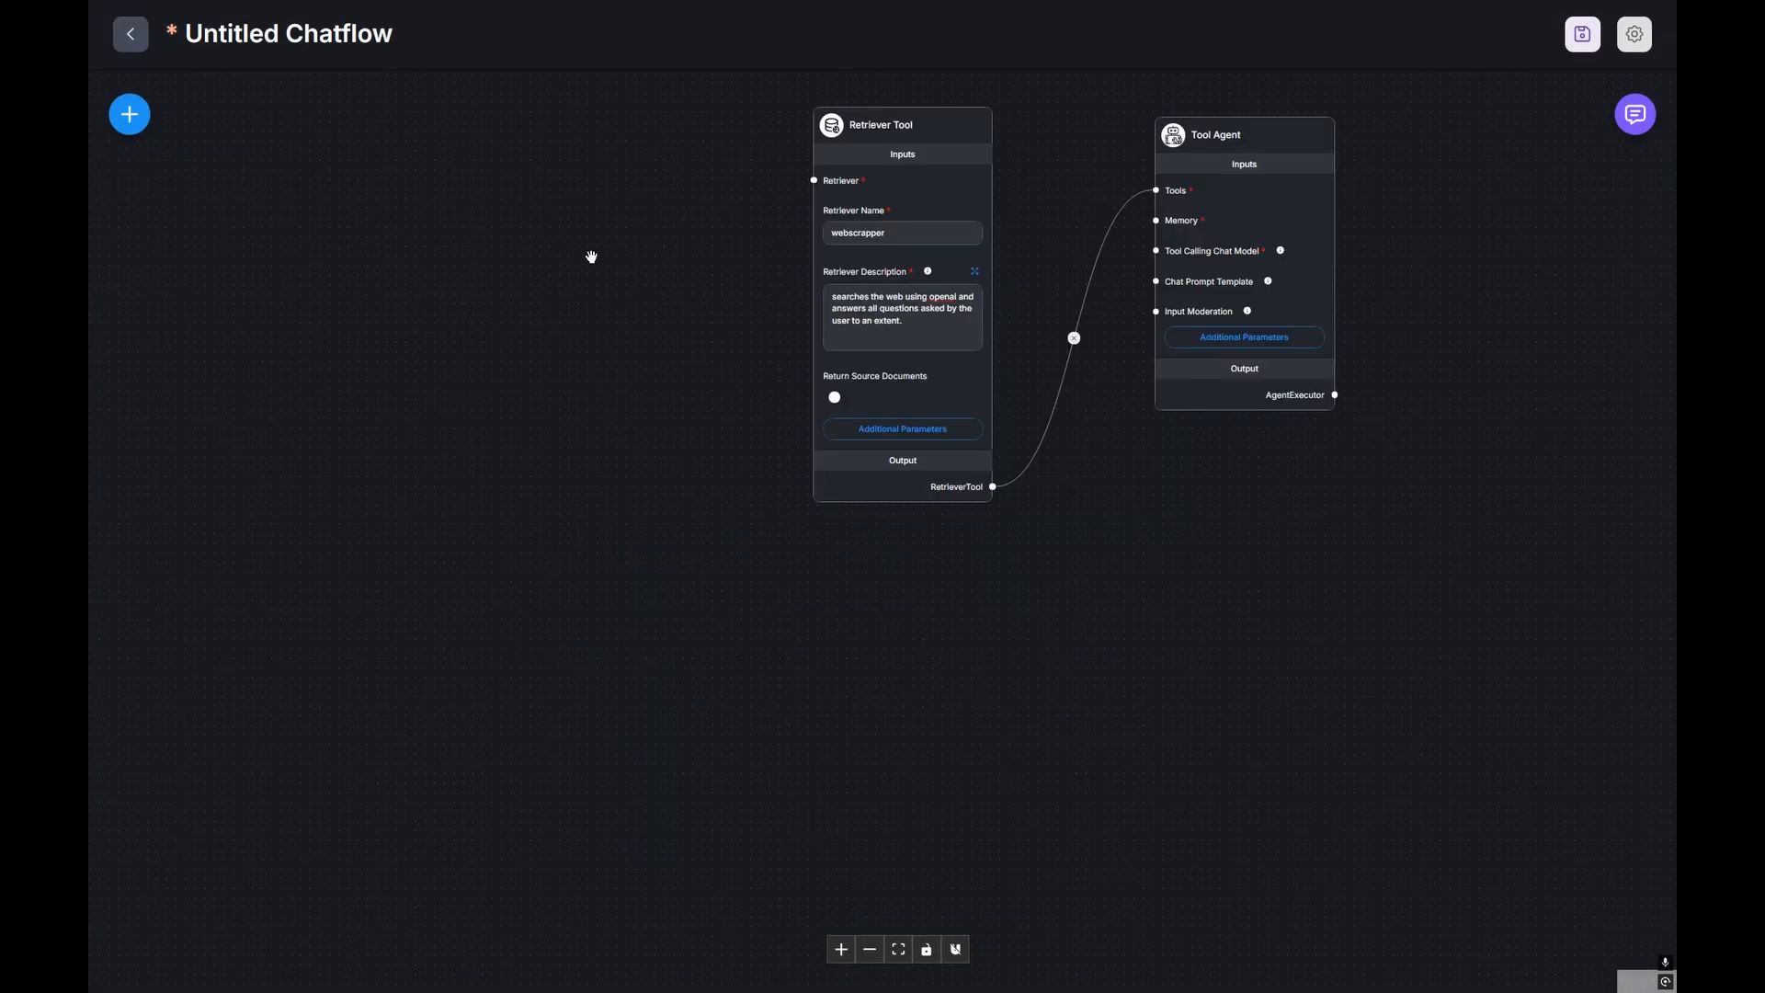
Step: Add a Buffer Window Memory node below the retriever on the canvas
{"action": "left_click", "coordinate": [130, 114]}
{"action": "type", "text": "buffer"}
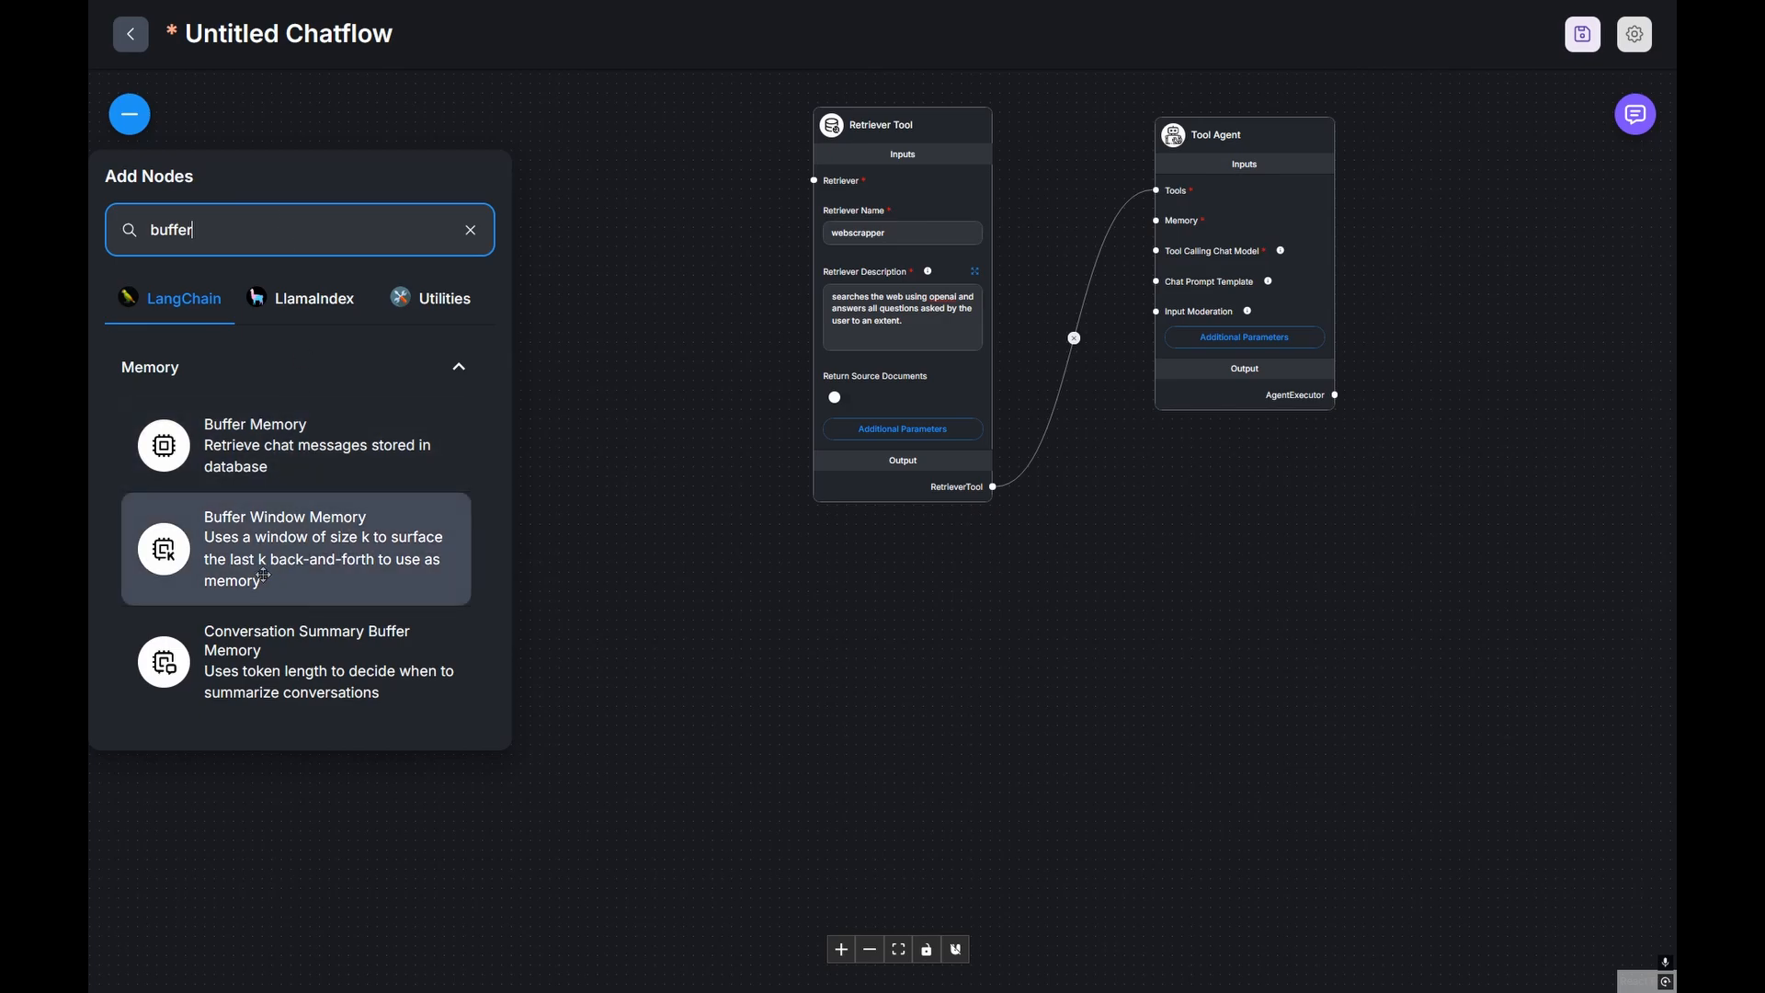
{"action": "left_click_drag", "start_coordinate": [294, 549], "coordinate": [973, 608]}
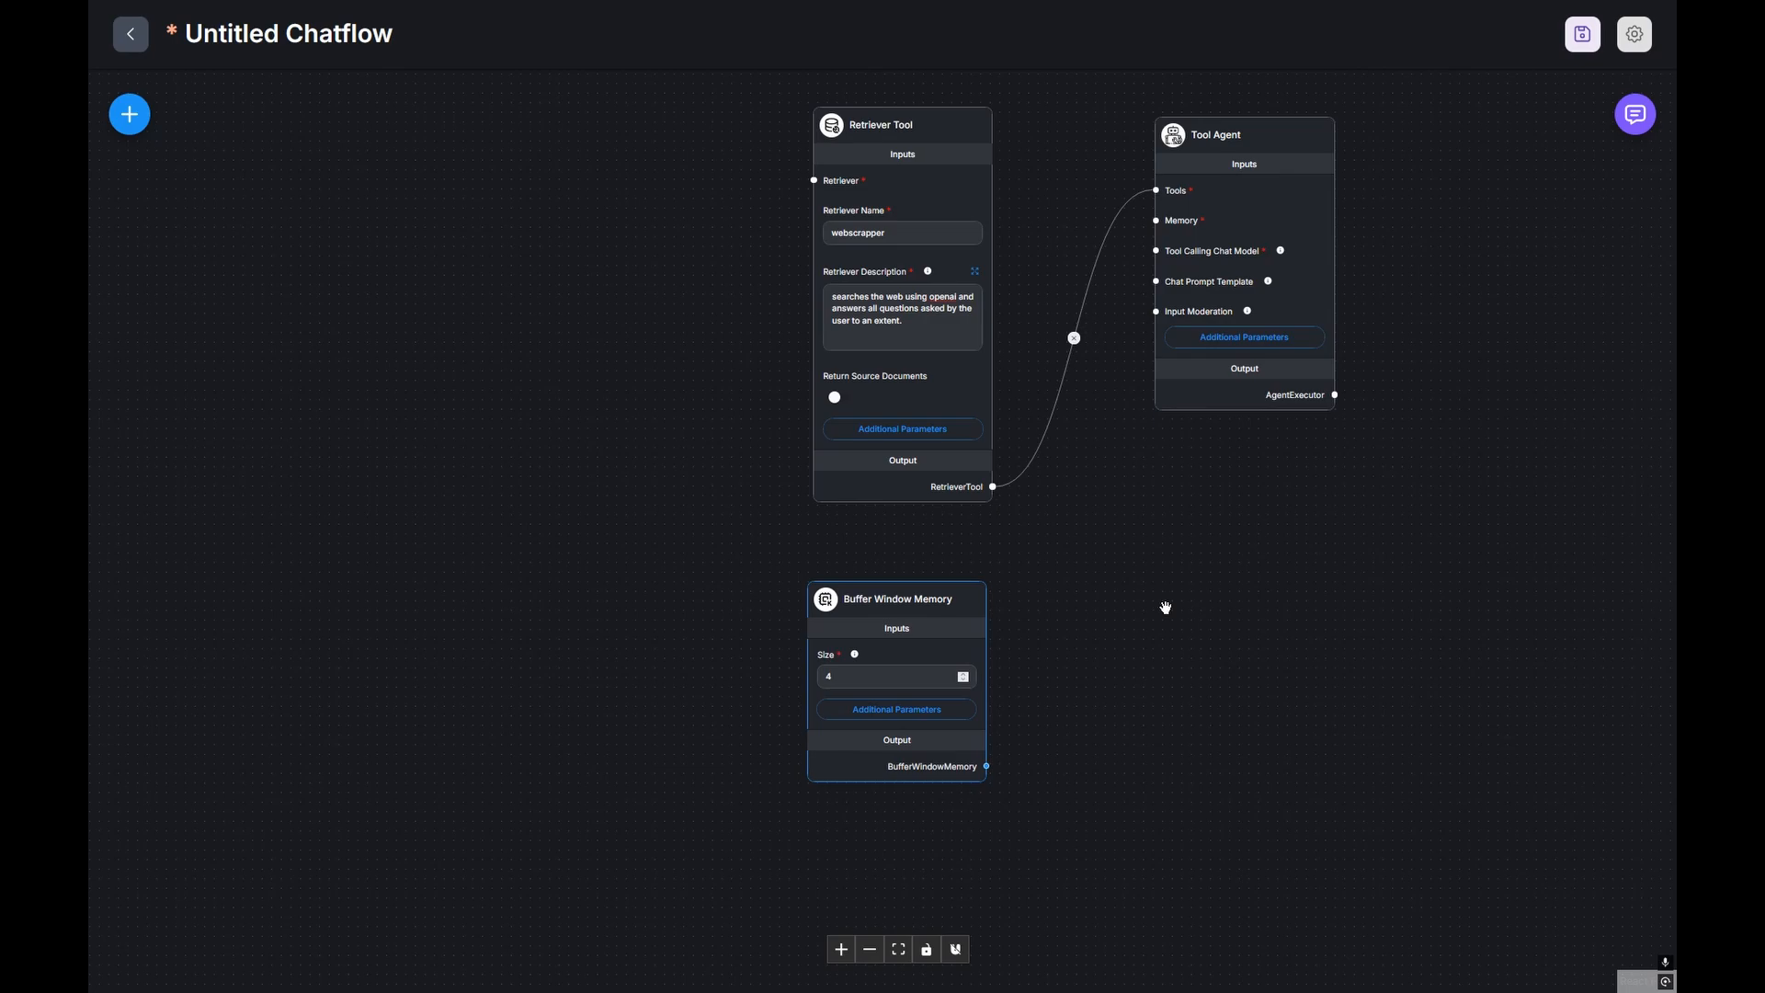
{"action": "mouse_move", "coordinate": [855, 653]}
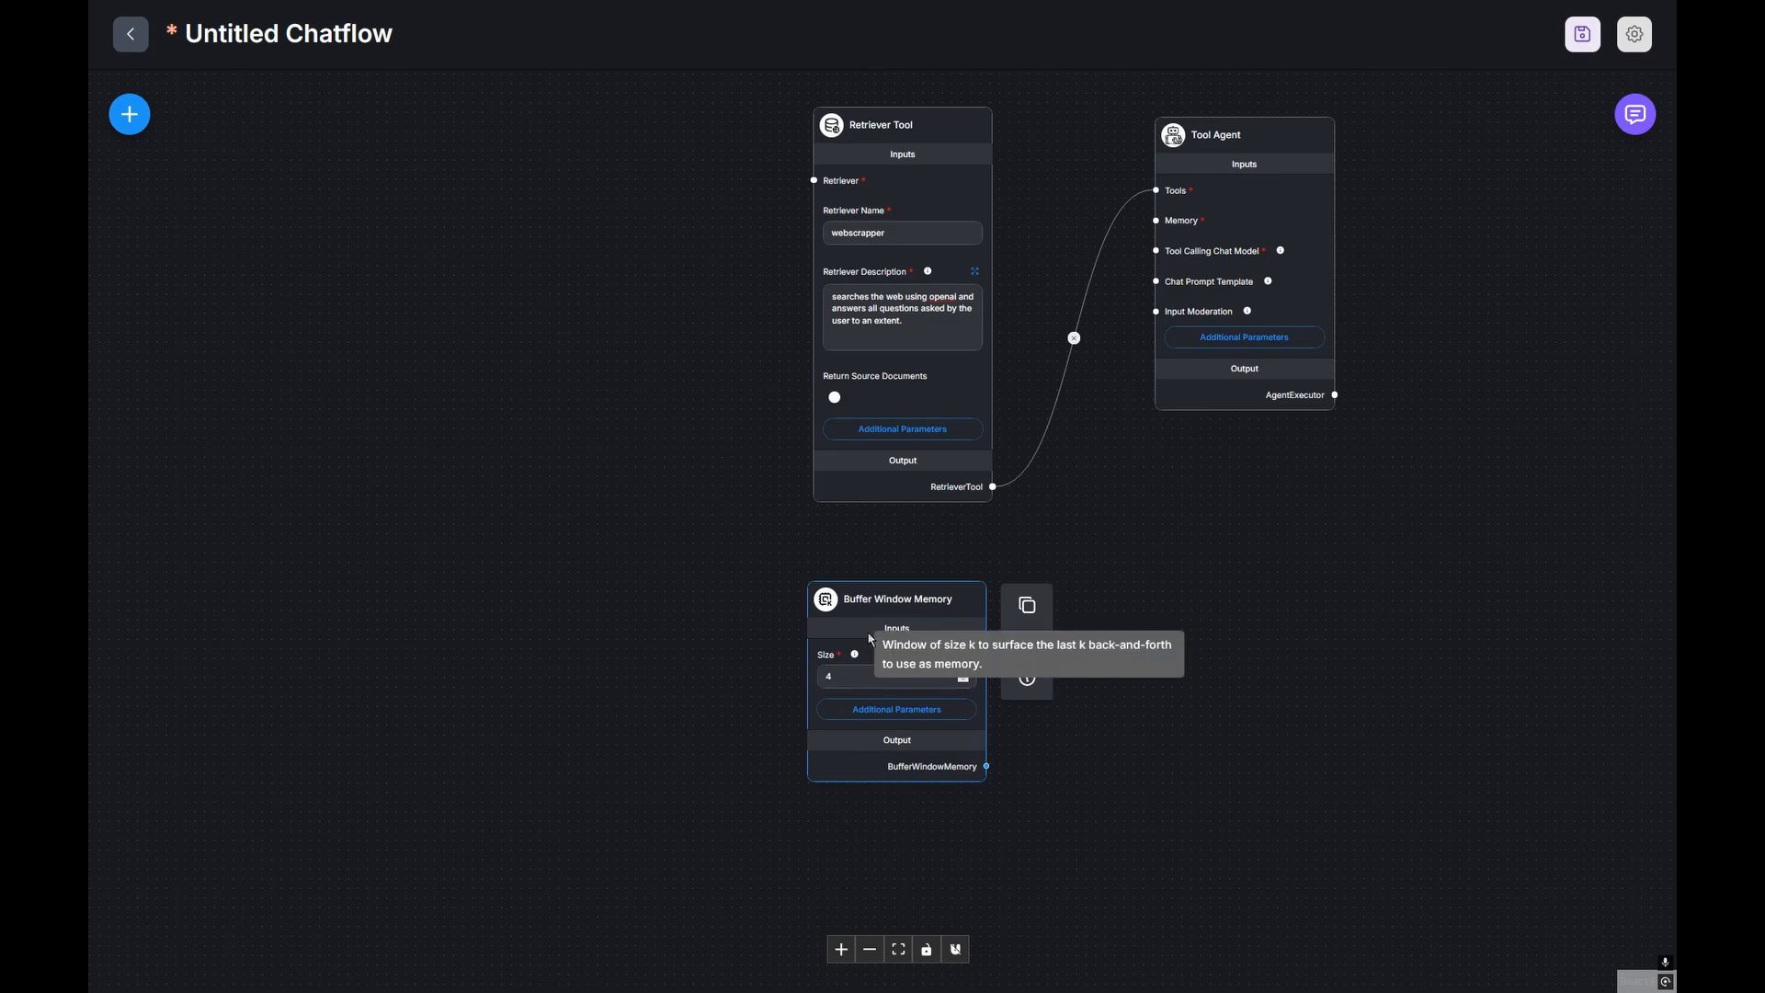
{"action": "scroll", "coordinate": [870, 638], "scroll_direction": "up", "scroll_amount": 5}
{"action": "left_click_drag", "start_coordinate": [1155, 591], "coordinate": [1210, 479]}
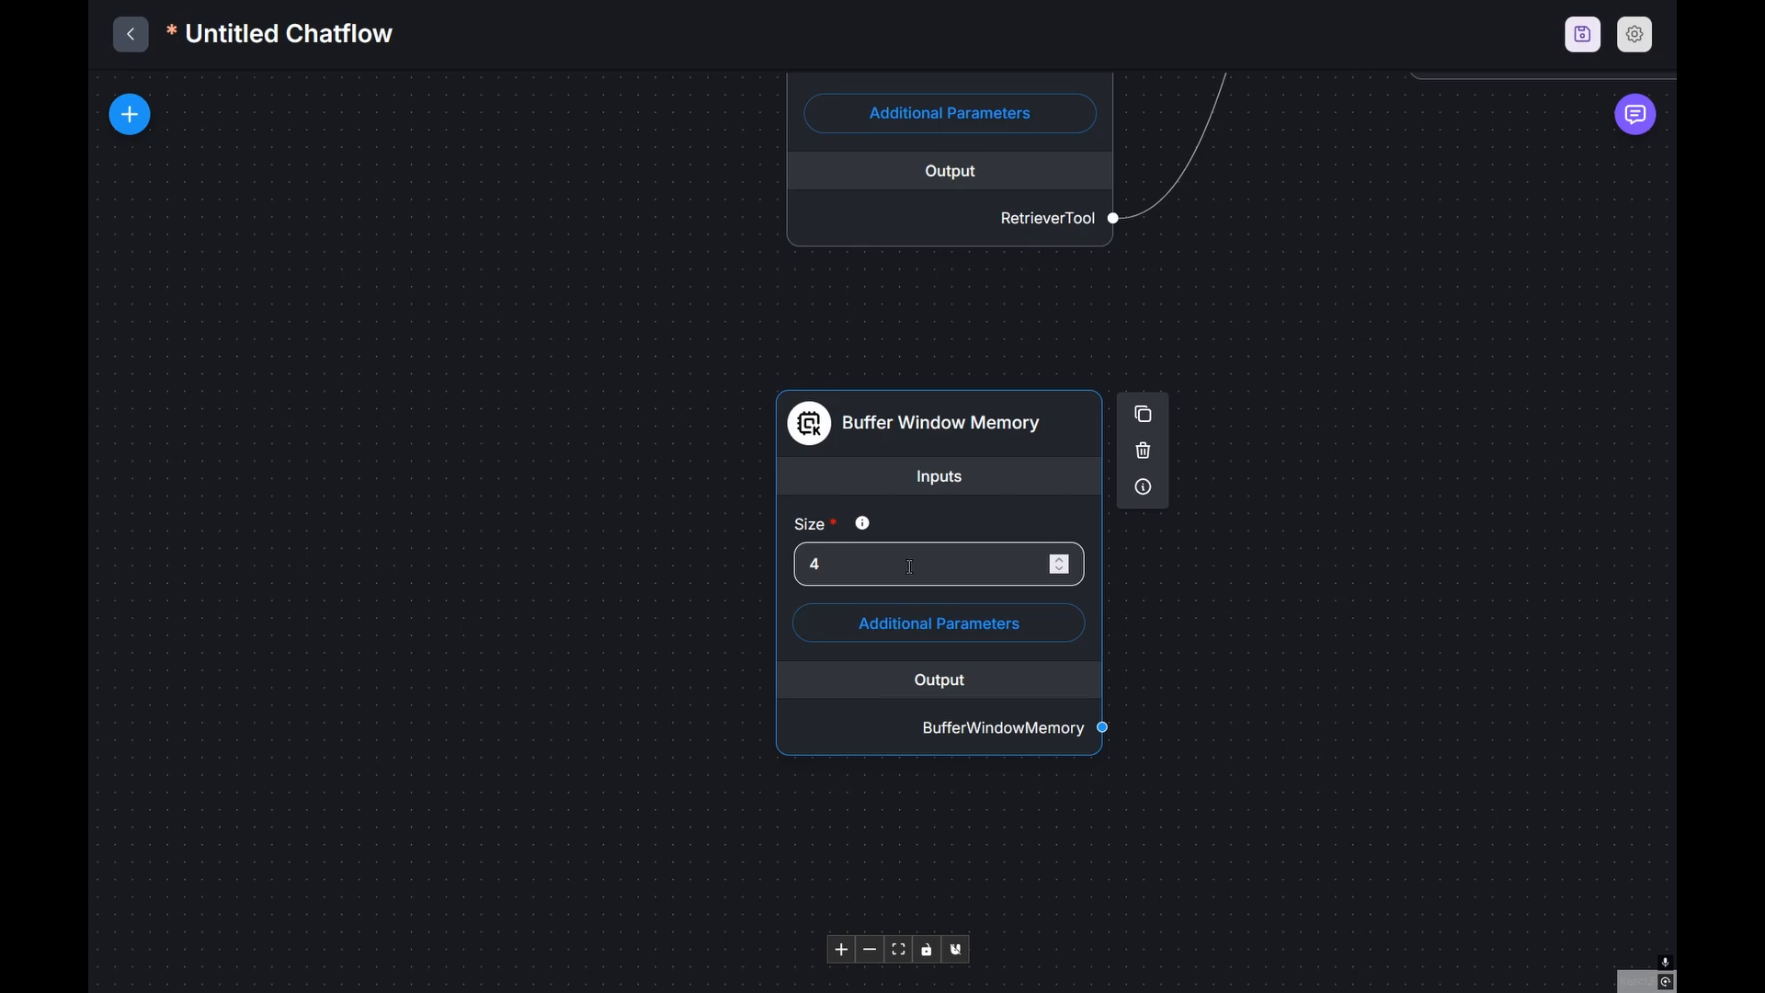
Step: Set the memory Size to 10 and wire it into the Tool Agent's Memory input
{"action": "left_click", "coordinate": [831, 572]}
{"action": "key", "text": "BackSpace"}
{"action": "type", "text": "10"}
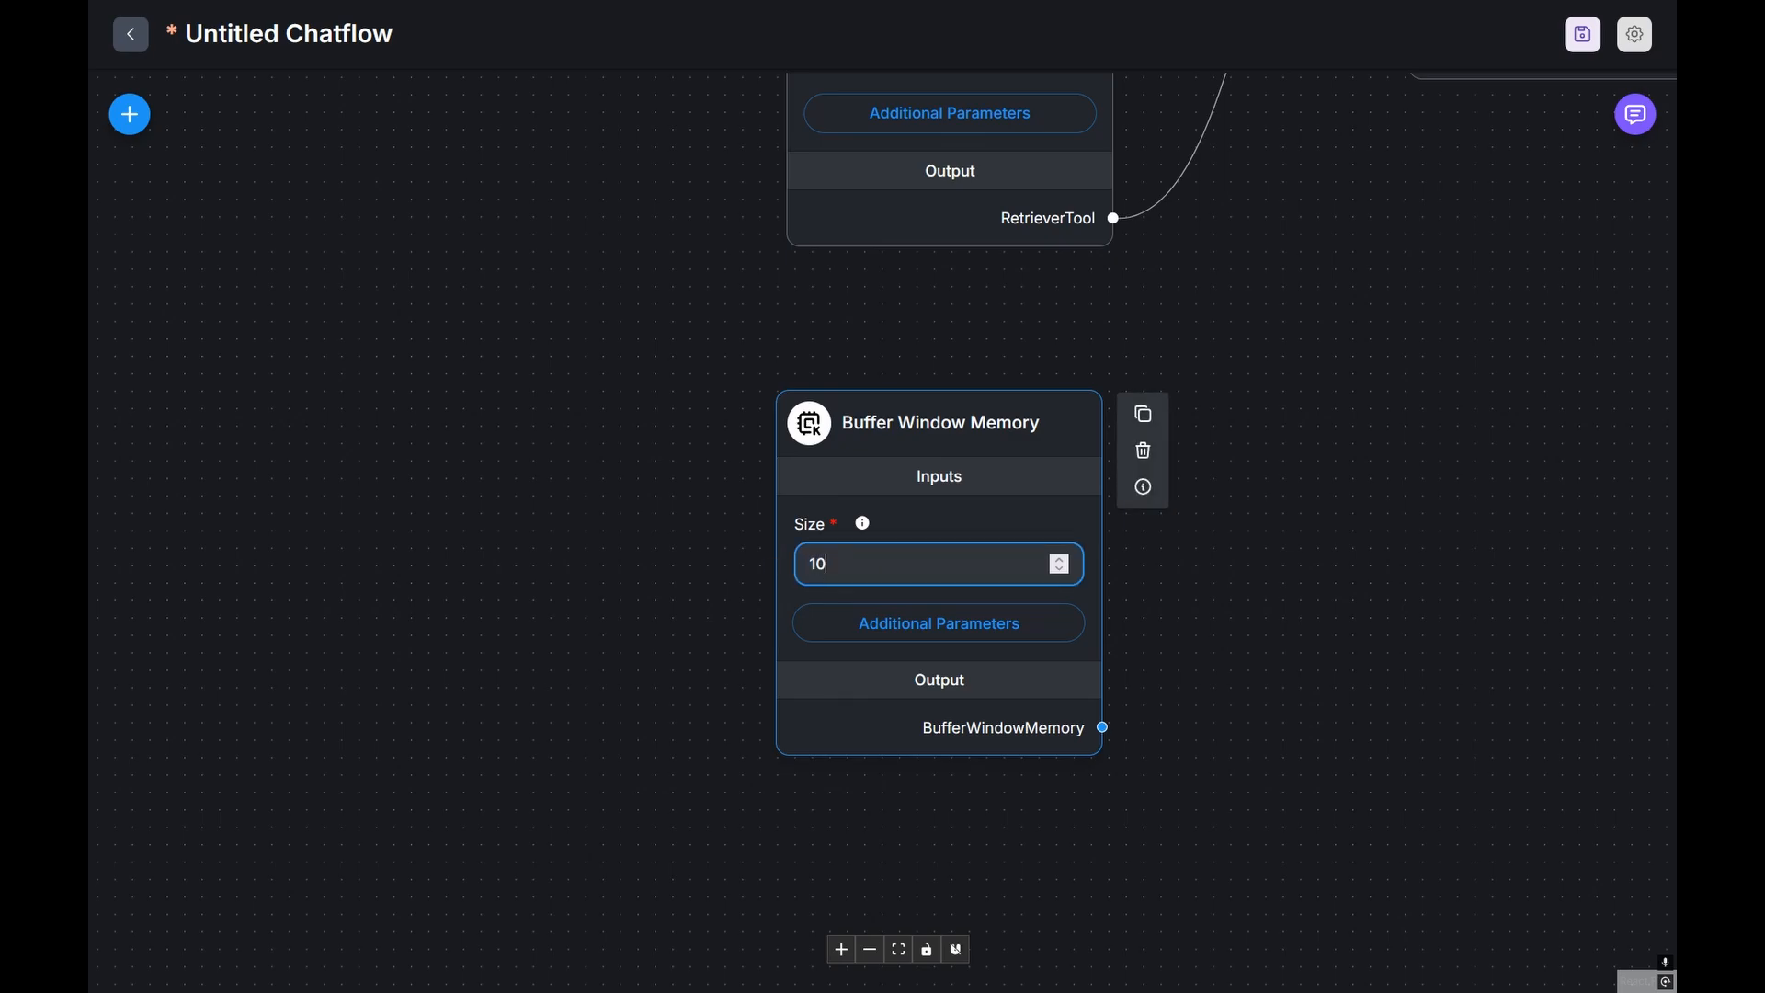
{"action": "left_click", "coordinate": [1159, 566]}
{"action": "scroll", "coordinate": [1237, 589], "scroll_direction": "down", "scroll_amount": 3}
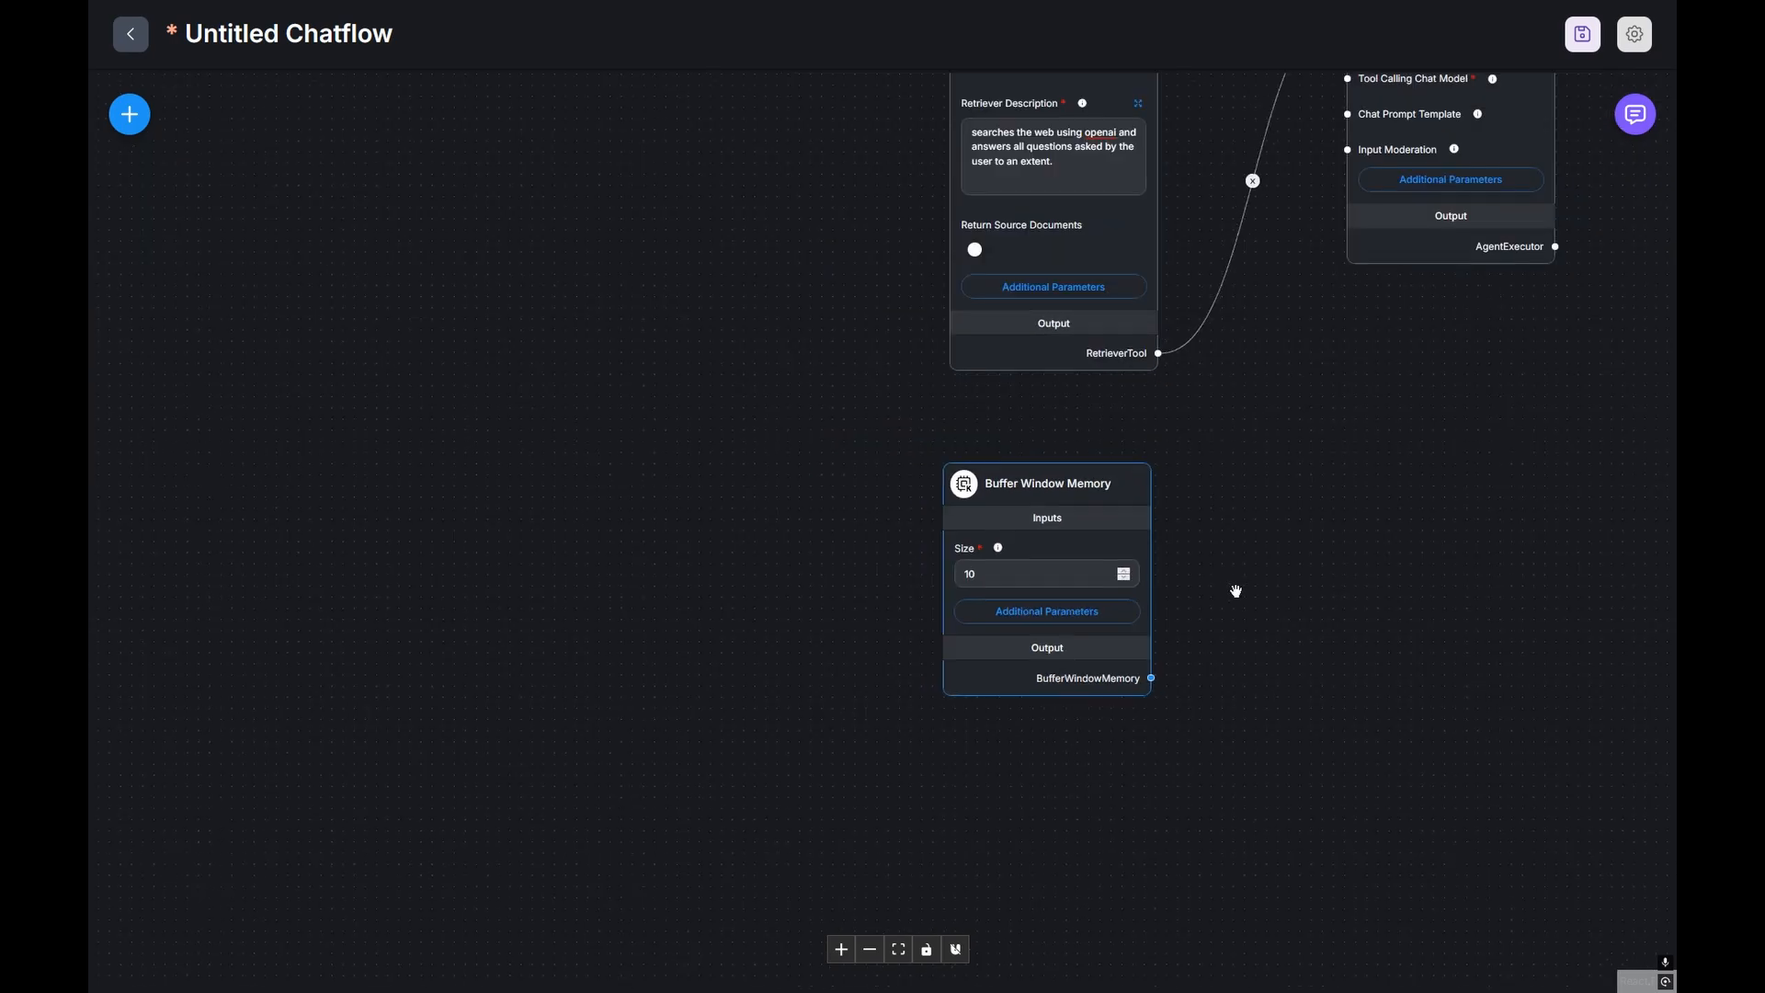
{"action": "left_click_drag", "start_coordinate": [1237, 563], "coordinate": [1218, 778]}
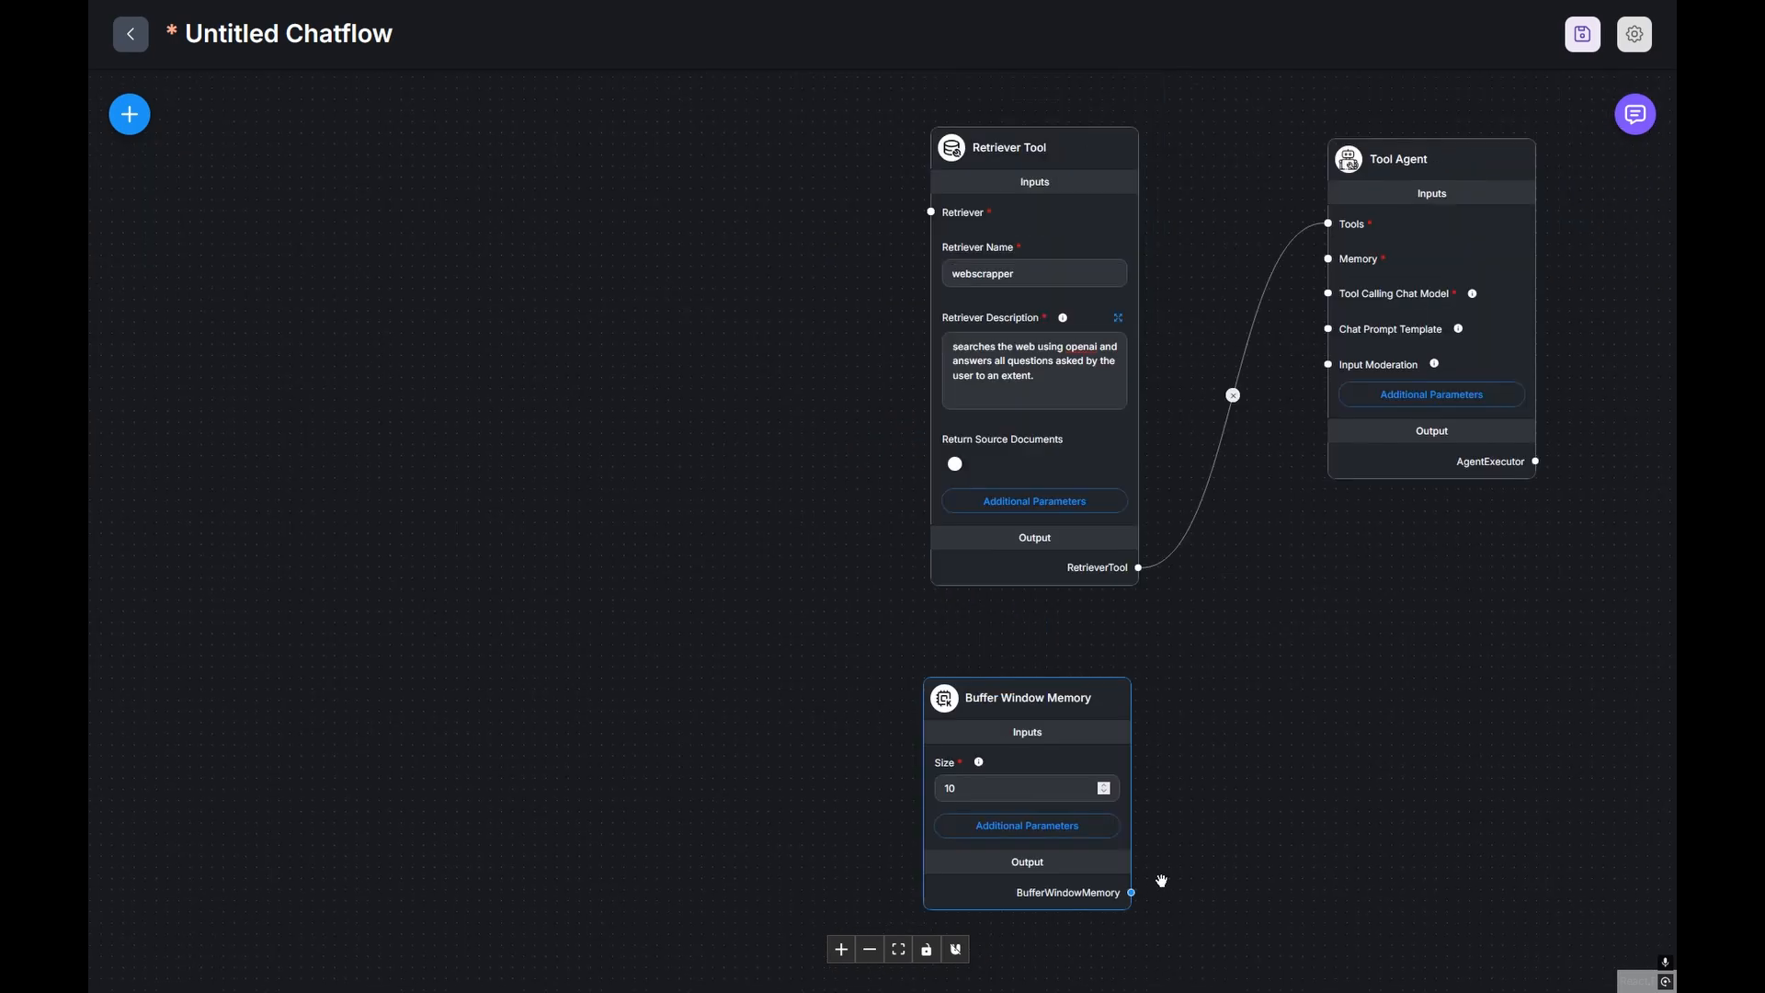
{"action": "left_click_drag", "start_coordinate": [1135, 892], "coordinate": [1324, 264]}
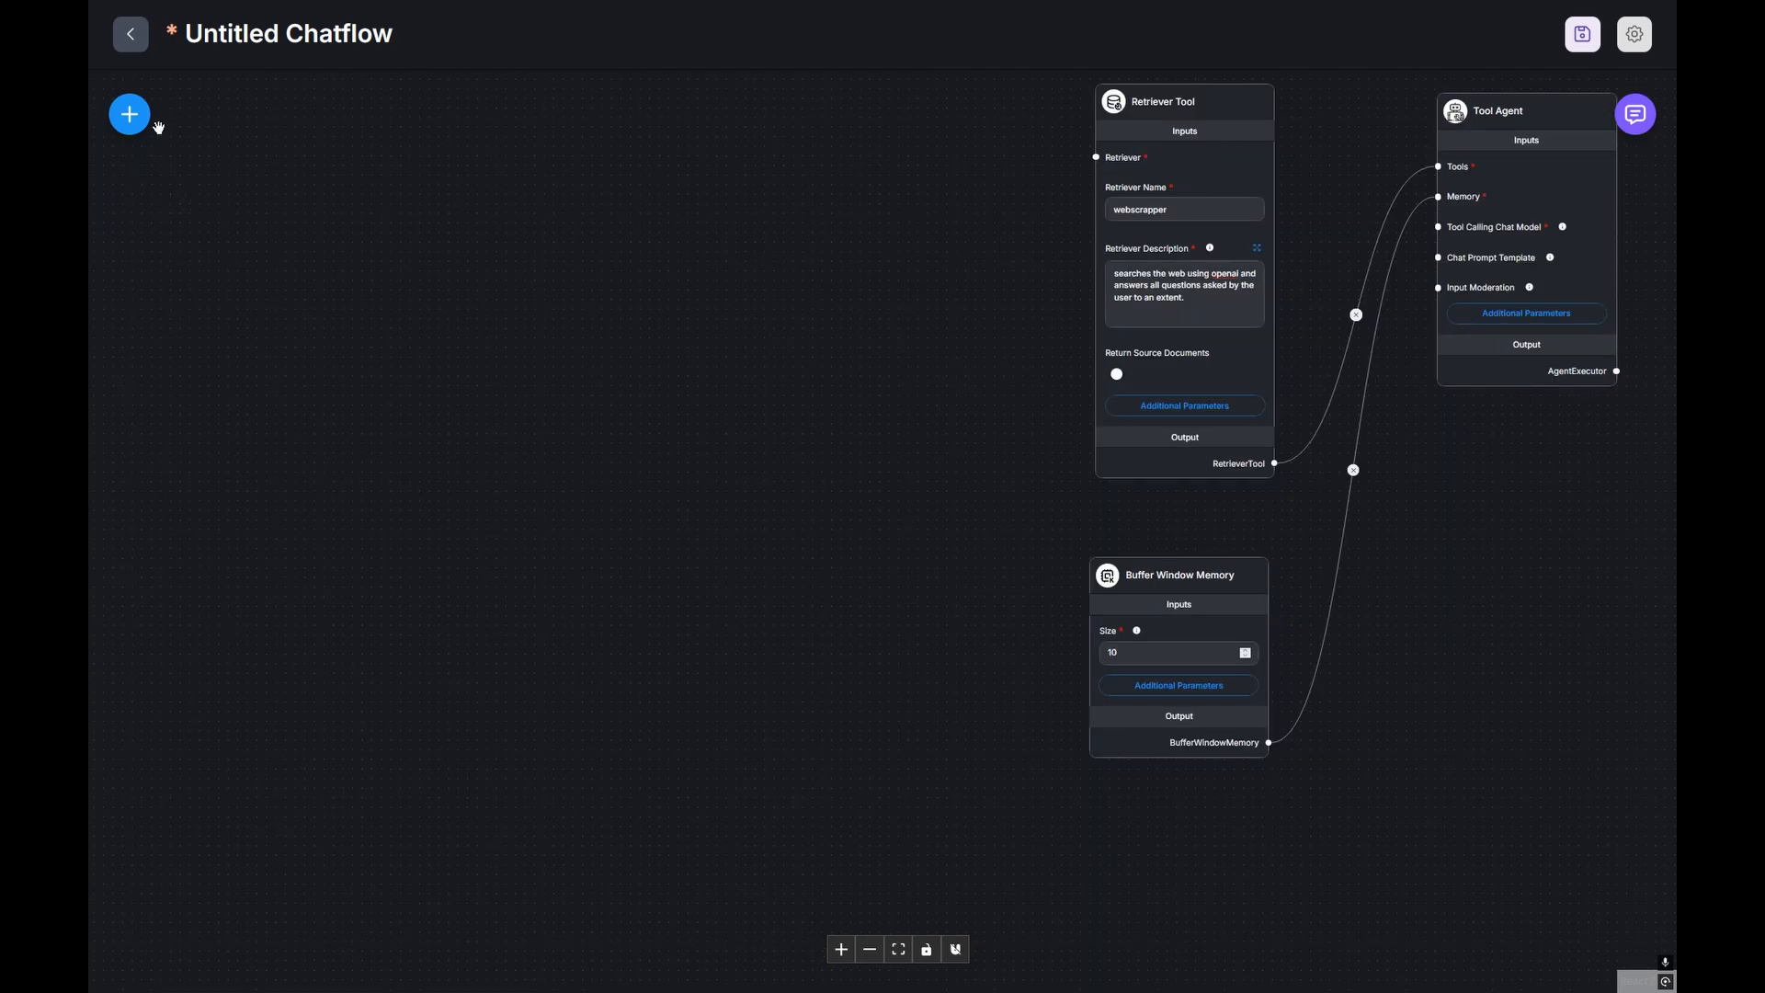
{"action": "left_click", "coordinate": [129, 114]}
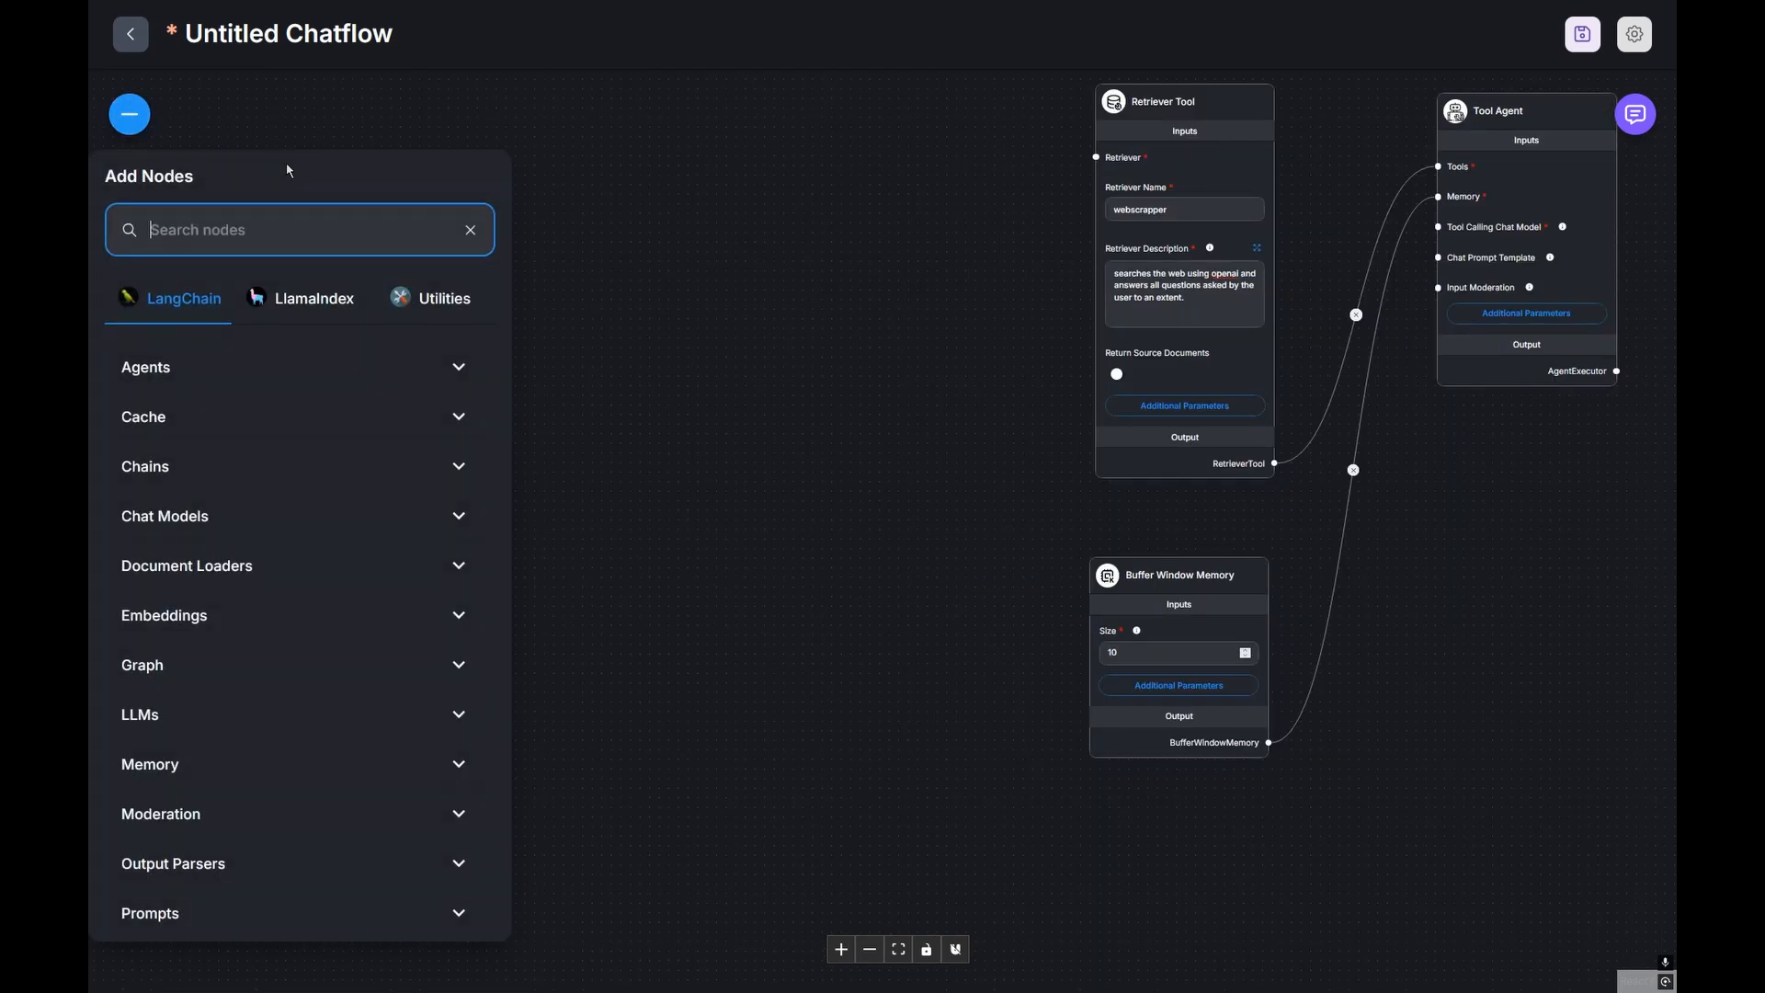
Step: Add a ChatOpenAI node to the canvas by searching 'chatopen'
{"action": "type", "text": "chatopen"}
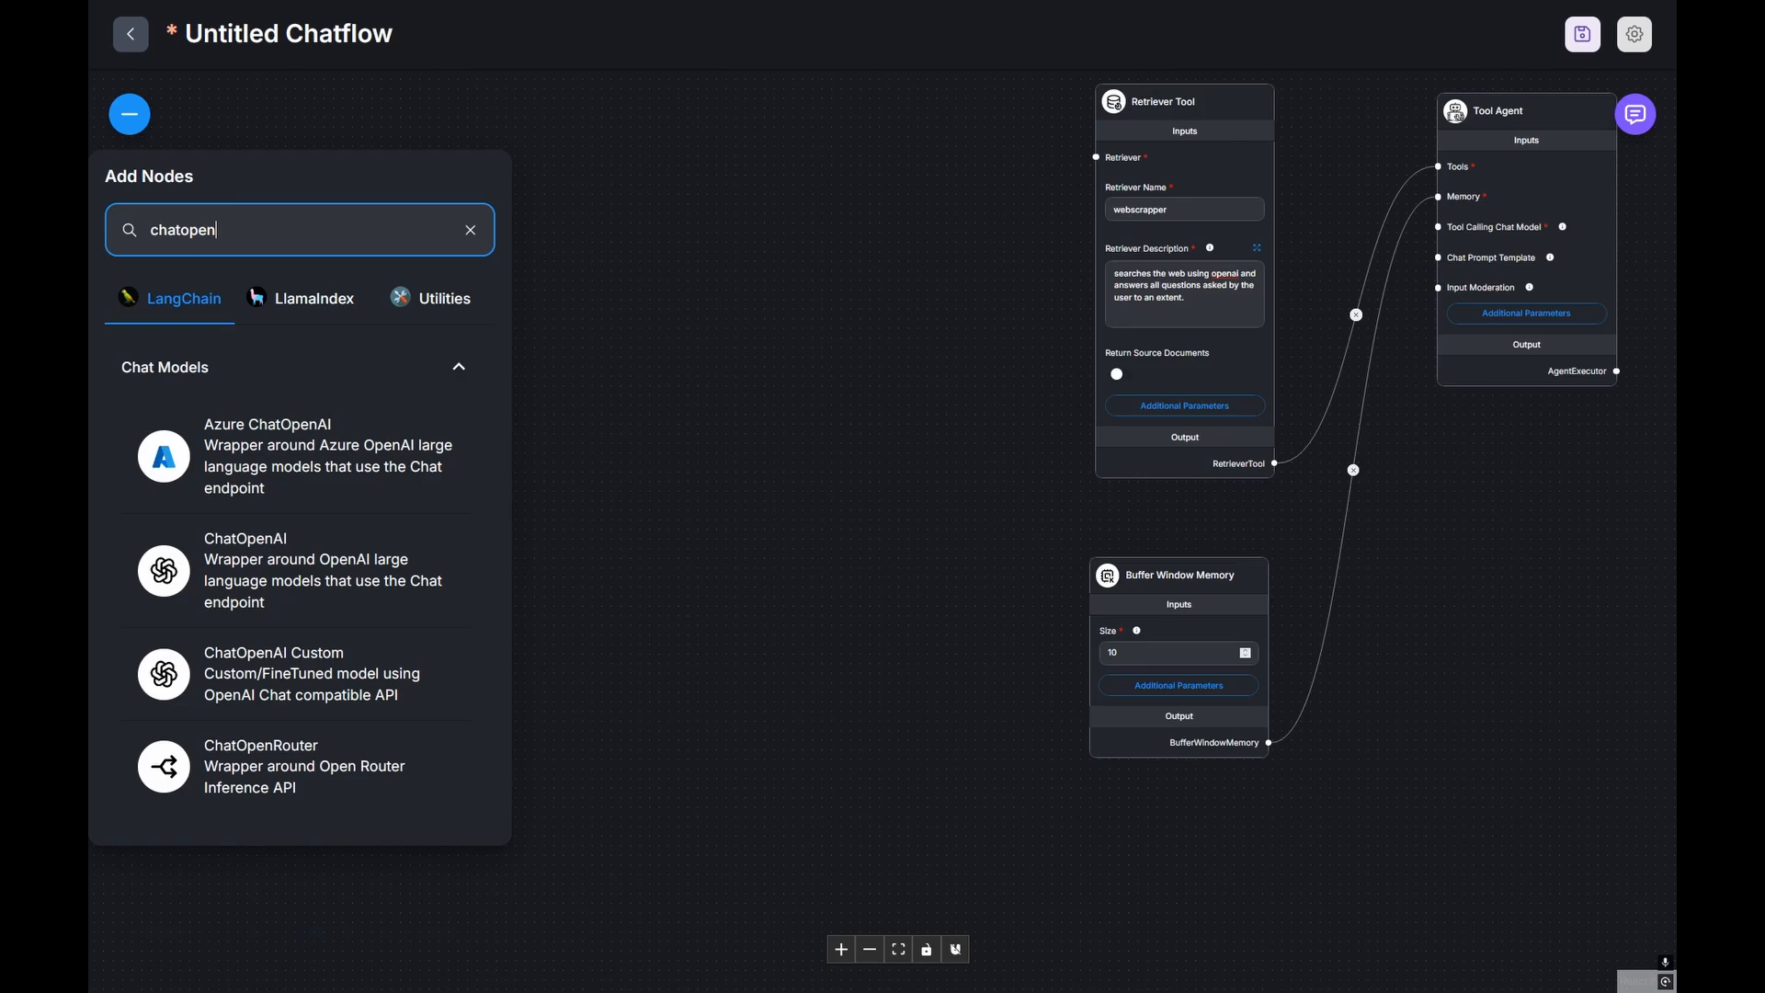
{"action": "left_click_drag", "start_coordinate": [303, 571], "coordinate": [837, 503]}
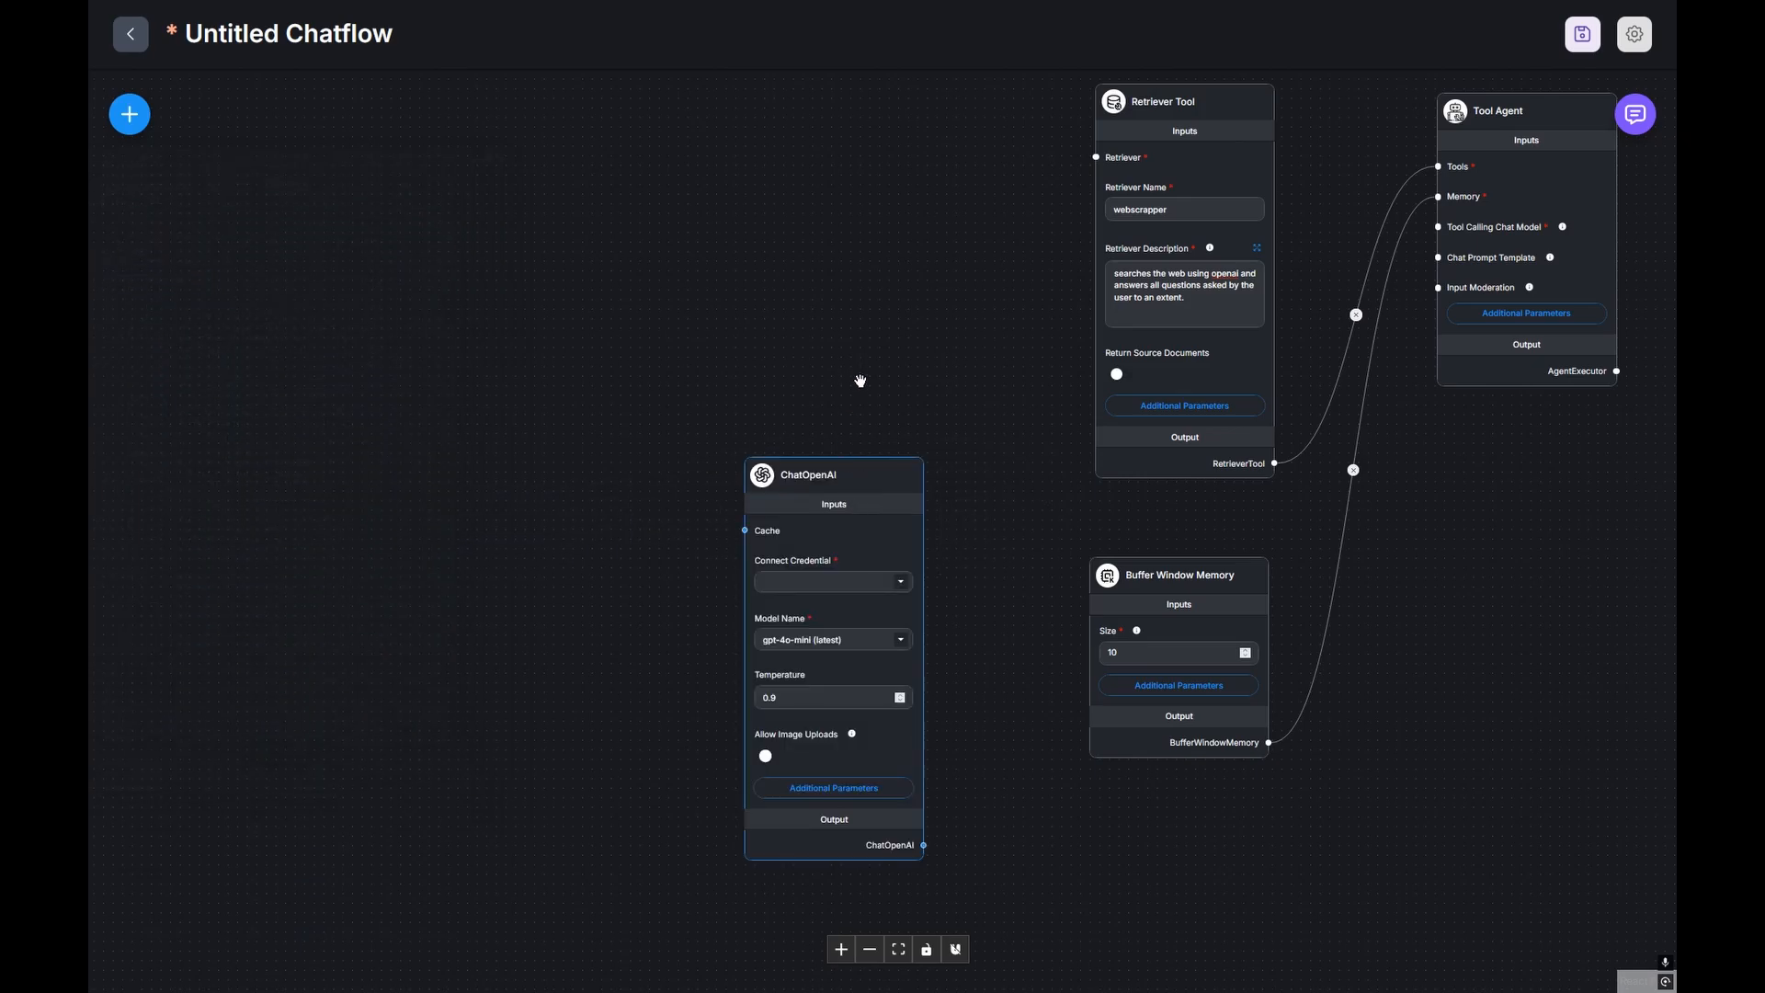
{"action": "left_click_drag", "start_coordinate": [877, 365], "coordinate": [1006, 225]}
{"action": "scroll", "coordinate": [969, 371], "scroll_direction": "up", "scroll_amount": 2}
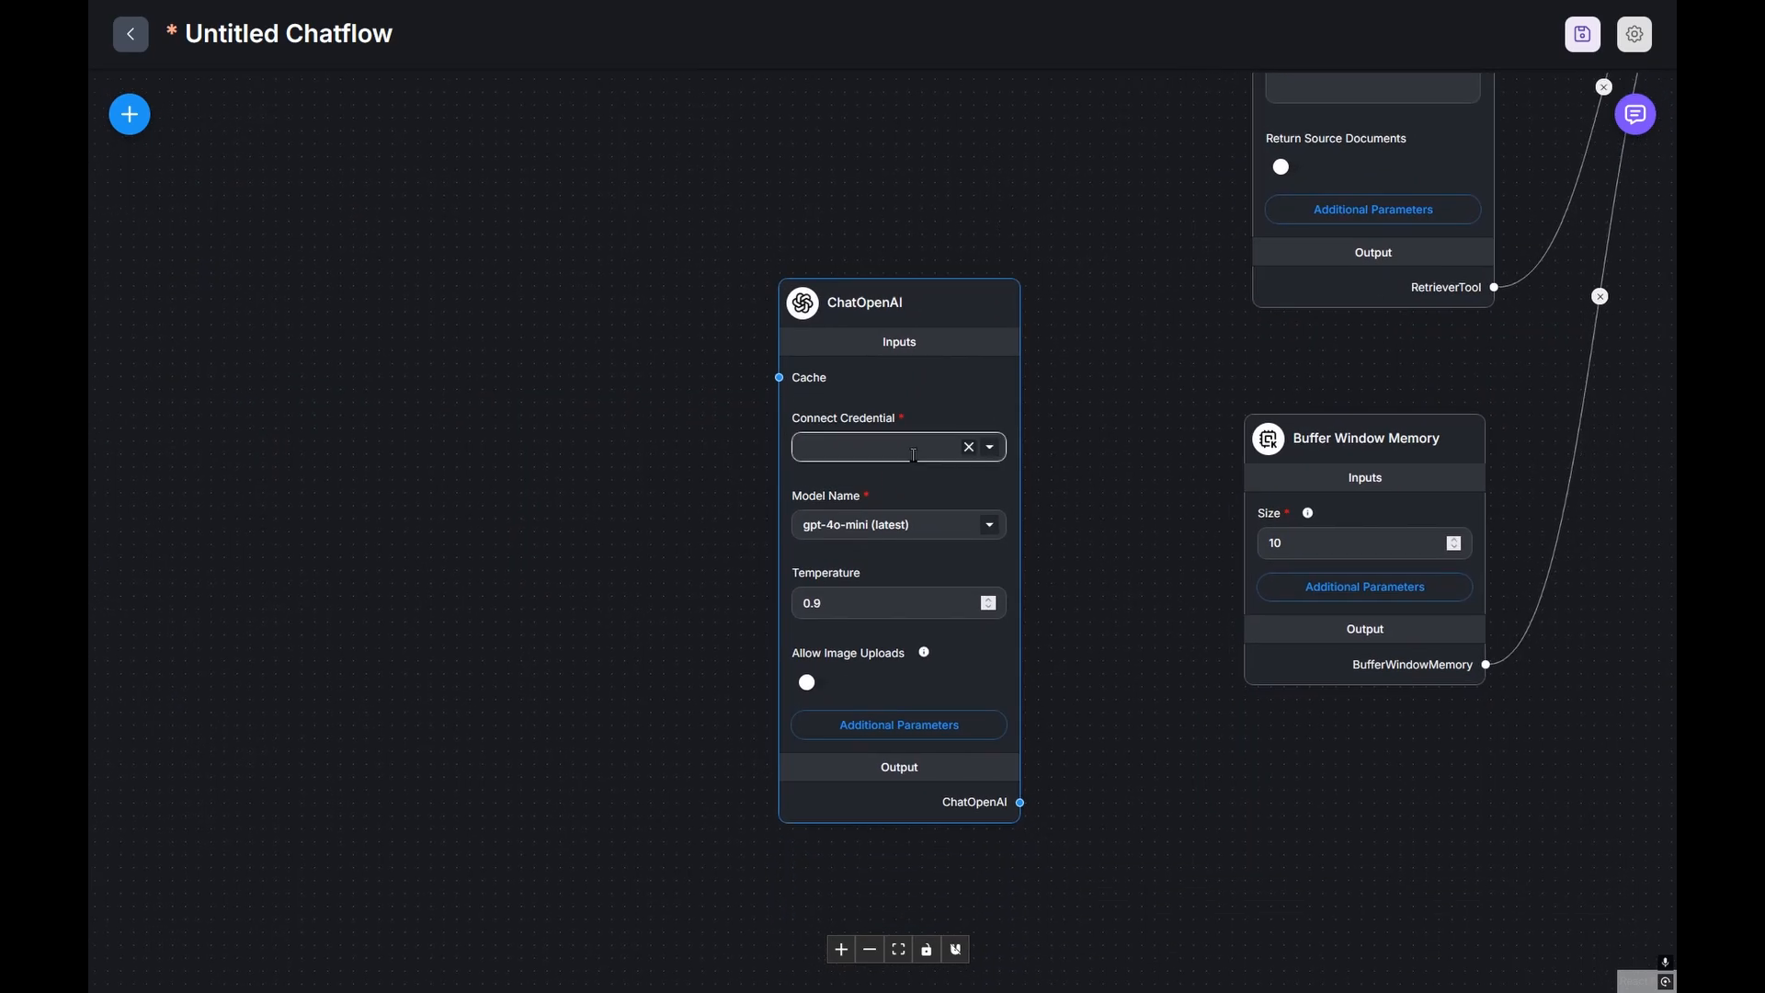
{"action": "mouse_move", "coordinate": [914, 455]}
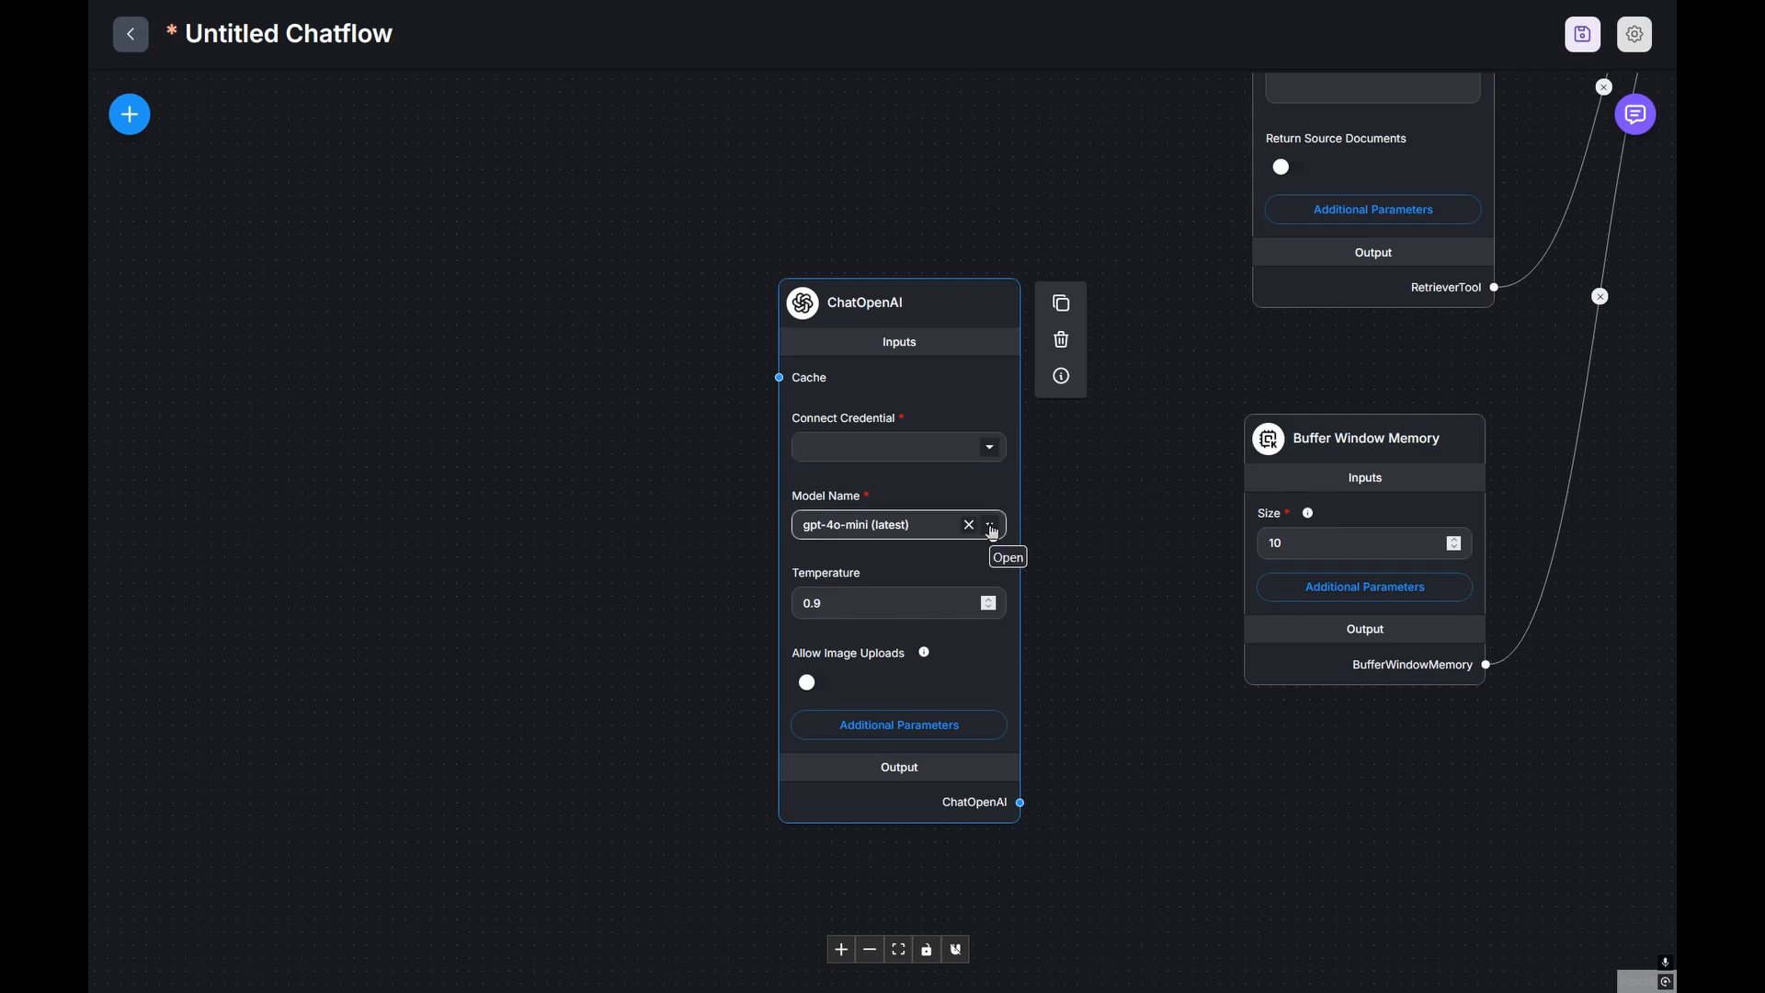
Step: Choose gpt-3.5-turbo as the ChatOpenAI Model Name
{"action": "left_click", "coordinate": [993, 530]}
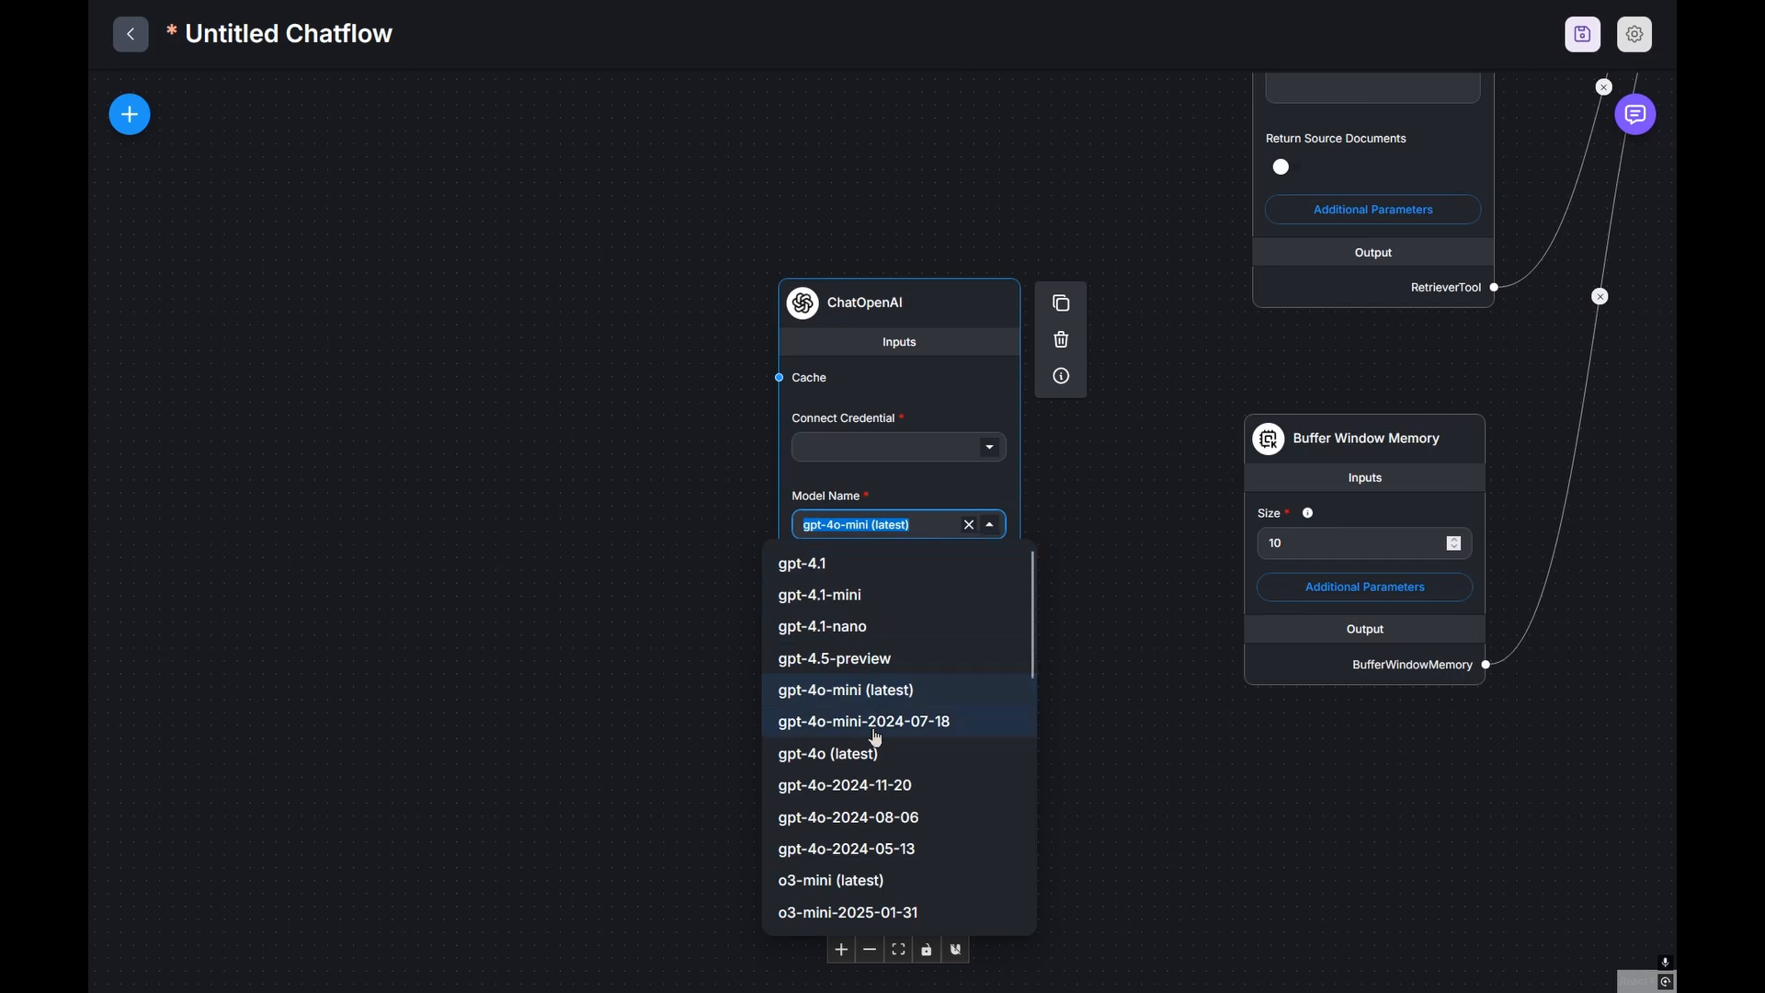
{"action": "scroll", "coordinate": [878, 726], "scroll_direction": "down", "scroll_amount": 8}
{"action": "scroll", "coordinate": [873, 736], "scroll_direction": "up", "scroll_amount": 6}
{"action": "scroll", "coordinate": [866, 703], "scroll_direction": "down", "scroll_amount": 4}
{"action": "scroll", "coordinate": [864, 717], "scroll_direction": "down", "scroll_amount": 3}
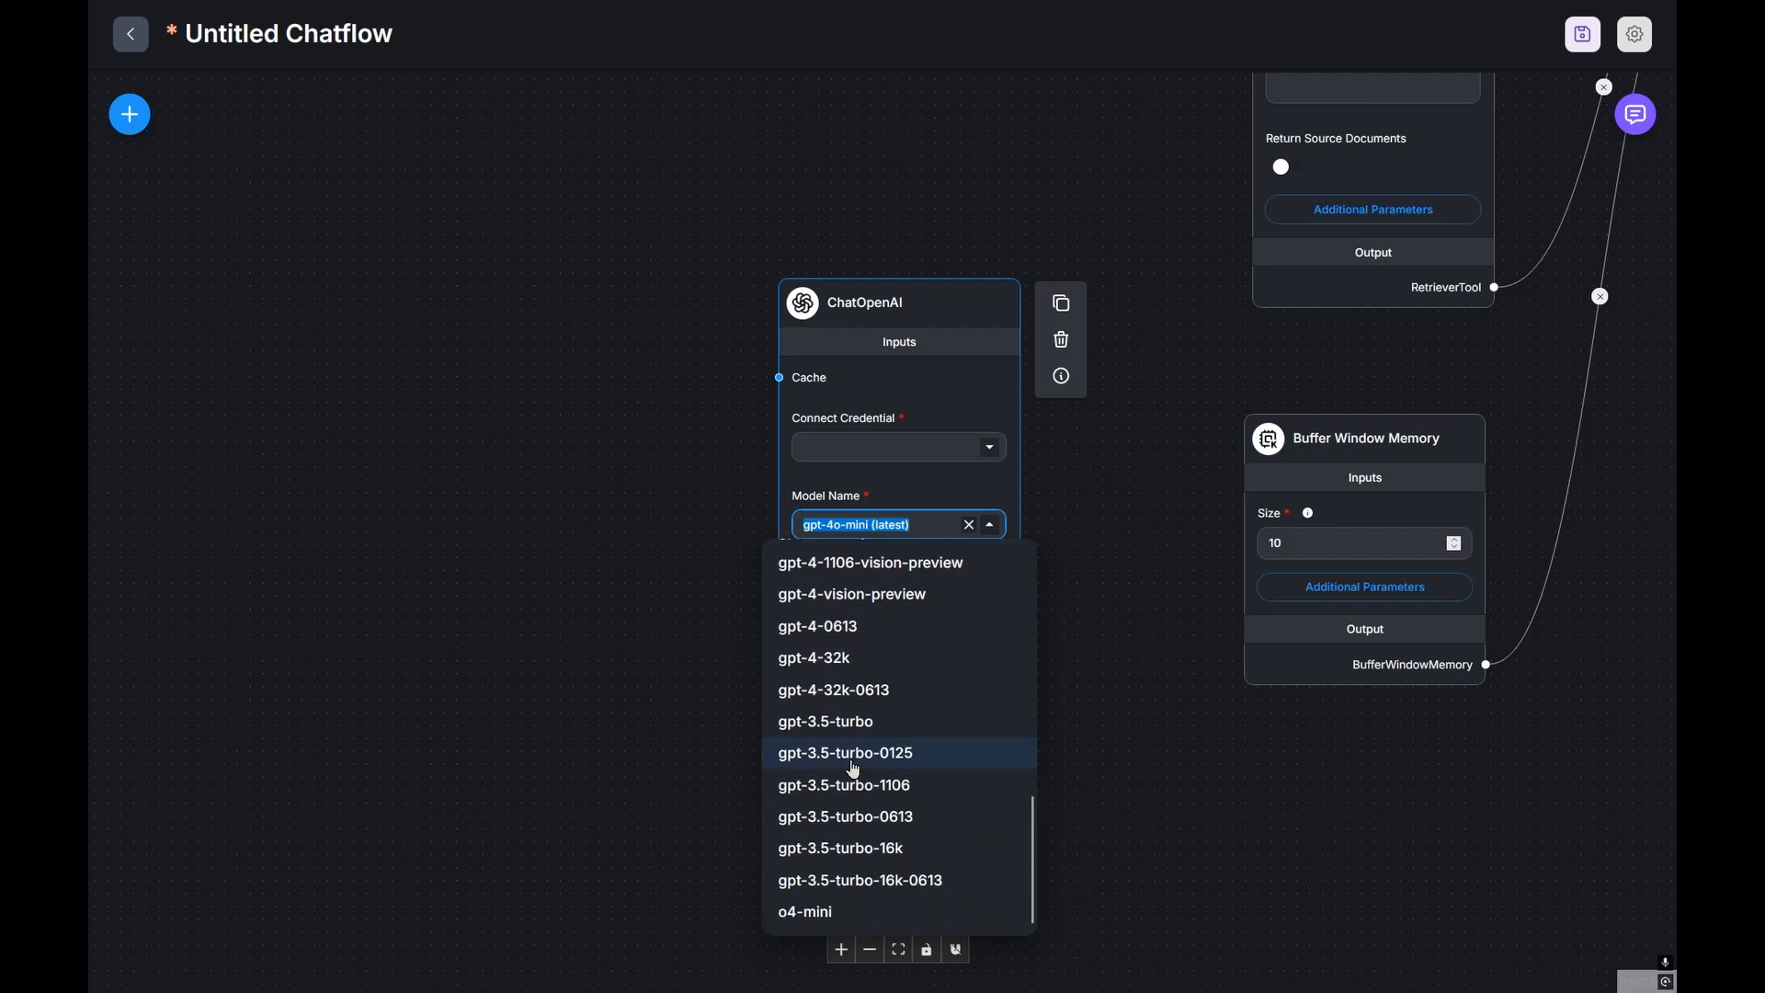
{"action": "left_click", "coordinate": [854, 727]}
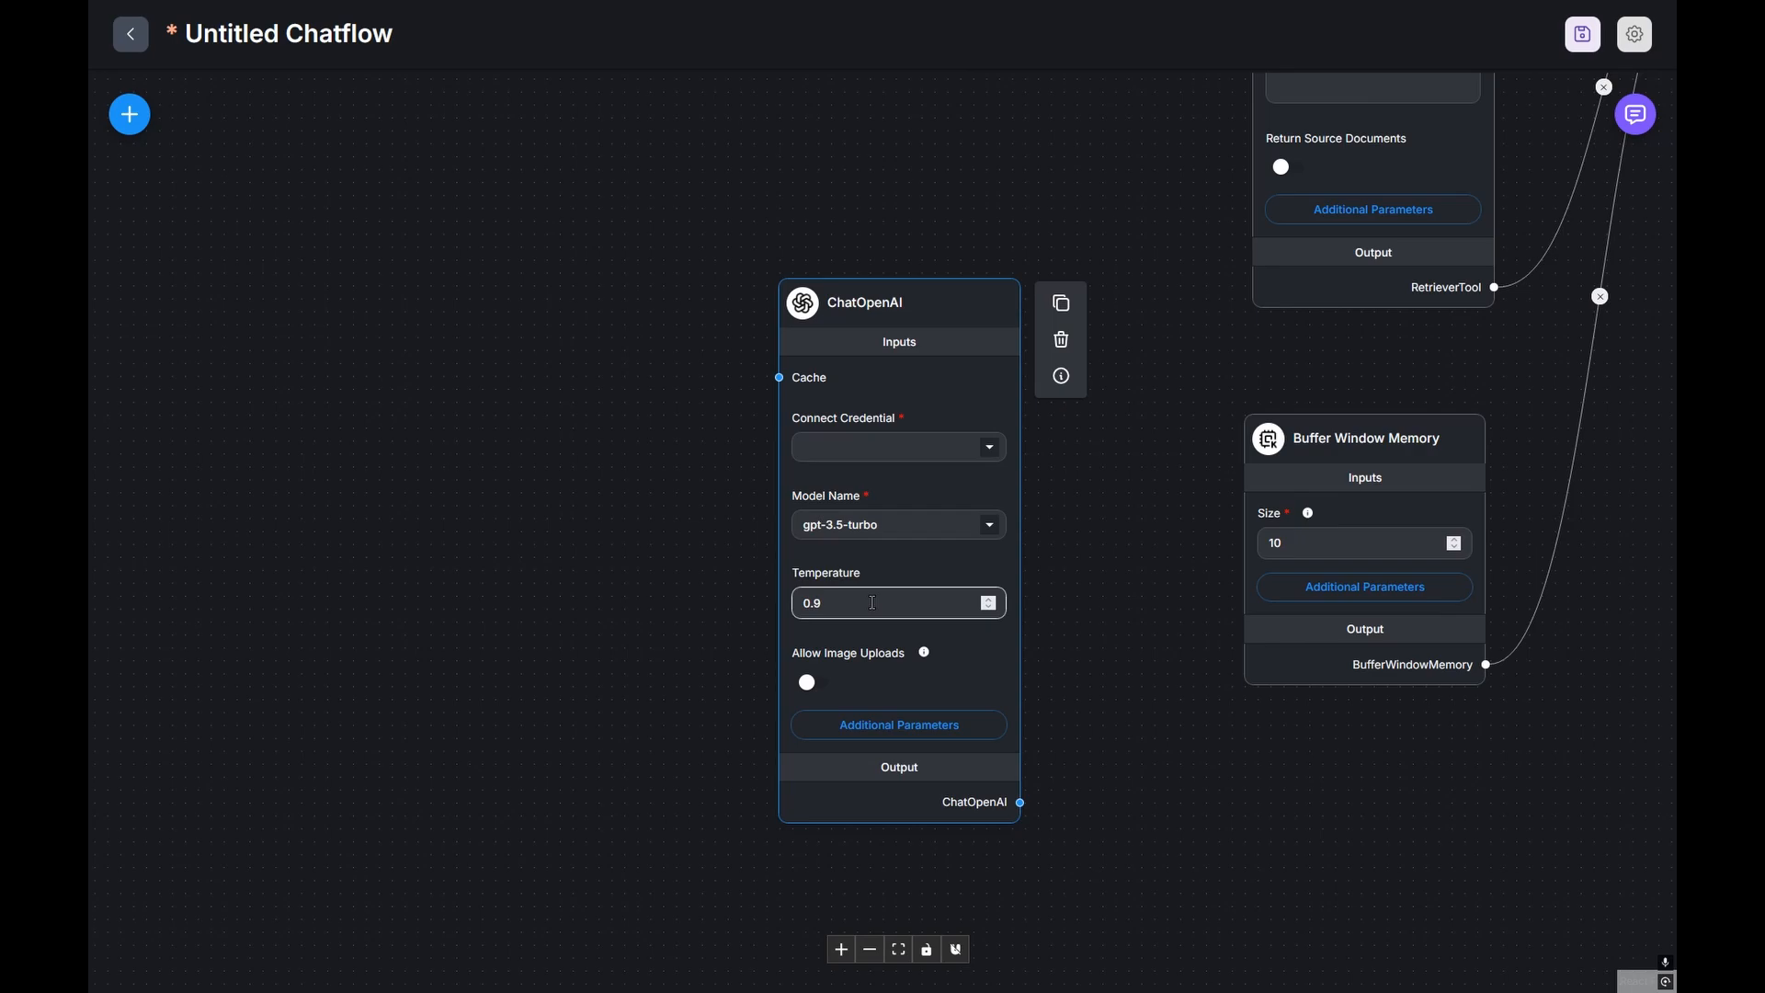
Step: Set the ChatOpenAI temperature to 0.5
{"action": "left_click", "coordinate": [874, 604]}
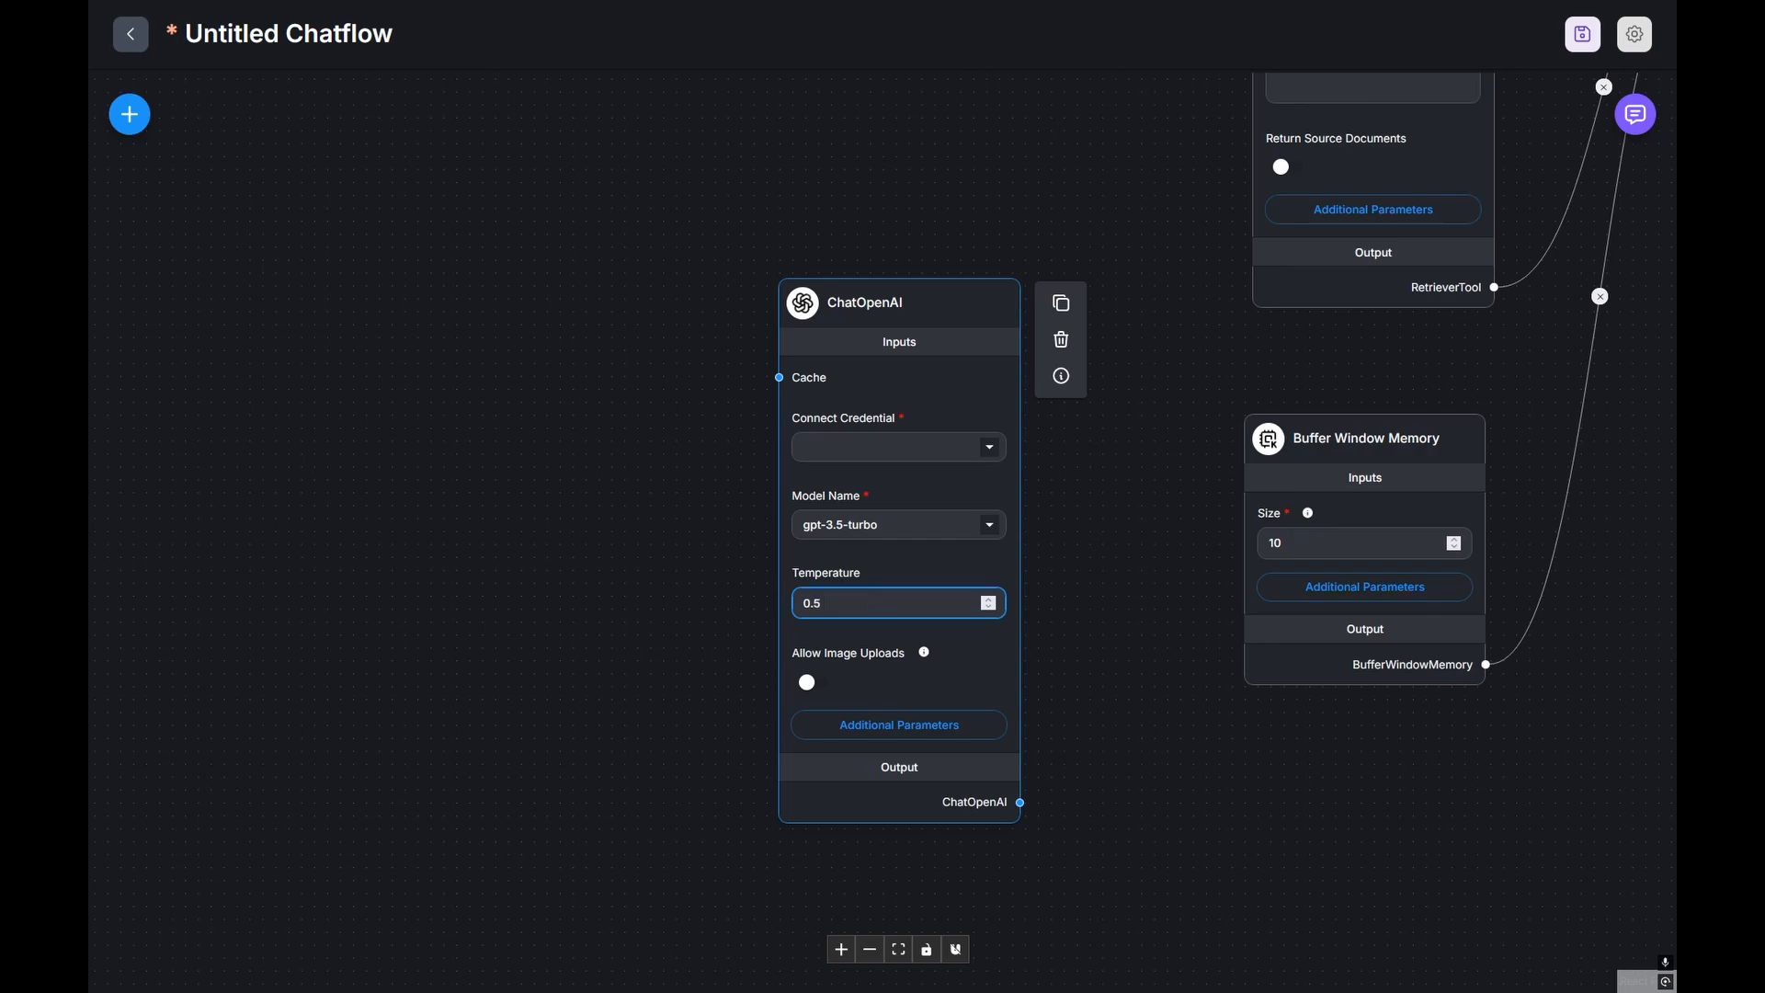
{"action": "left_click", "coordinate": [894, 565]}
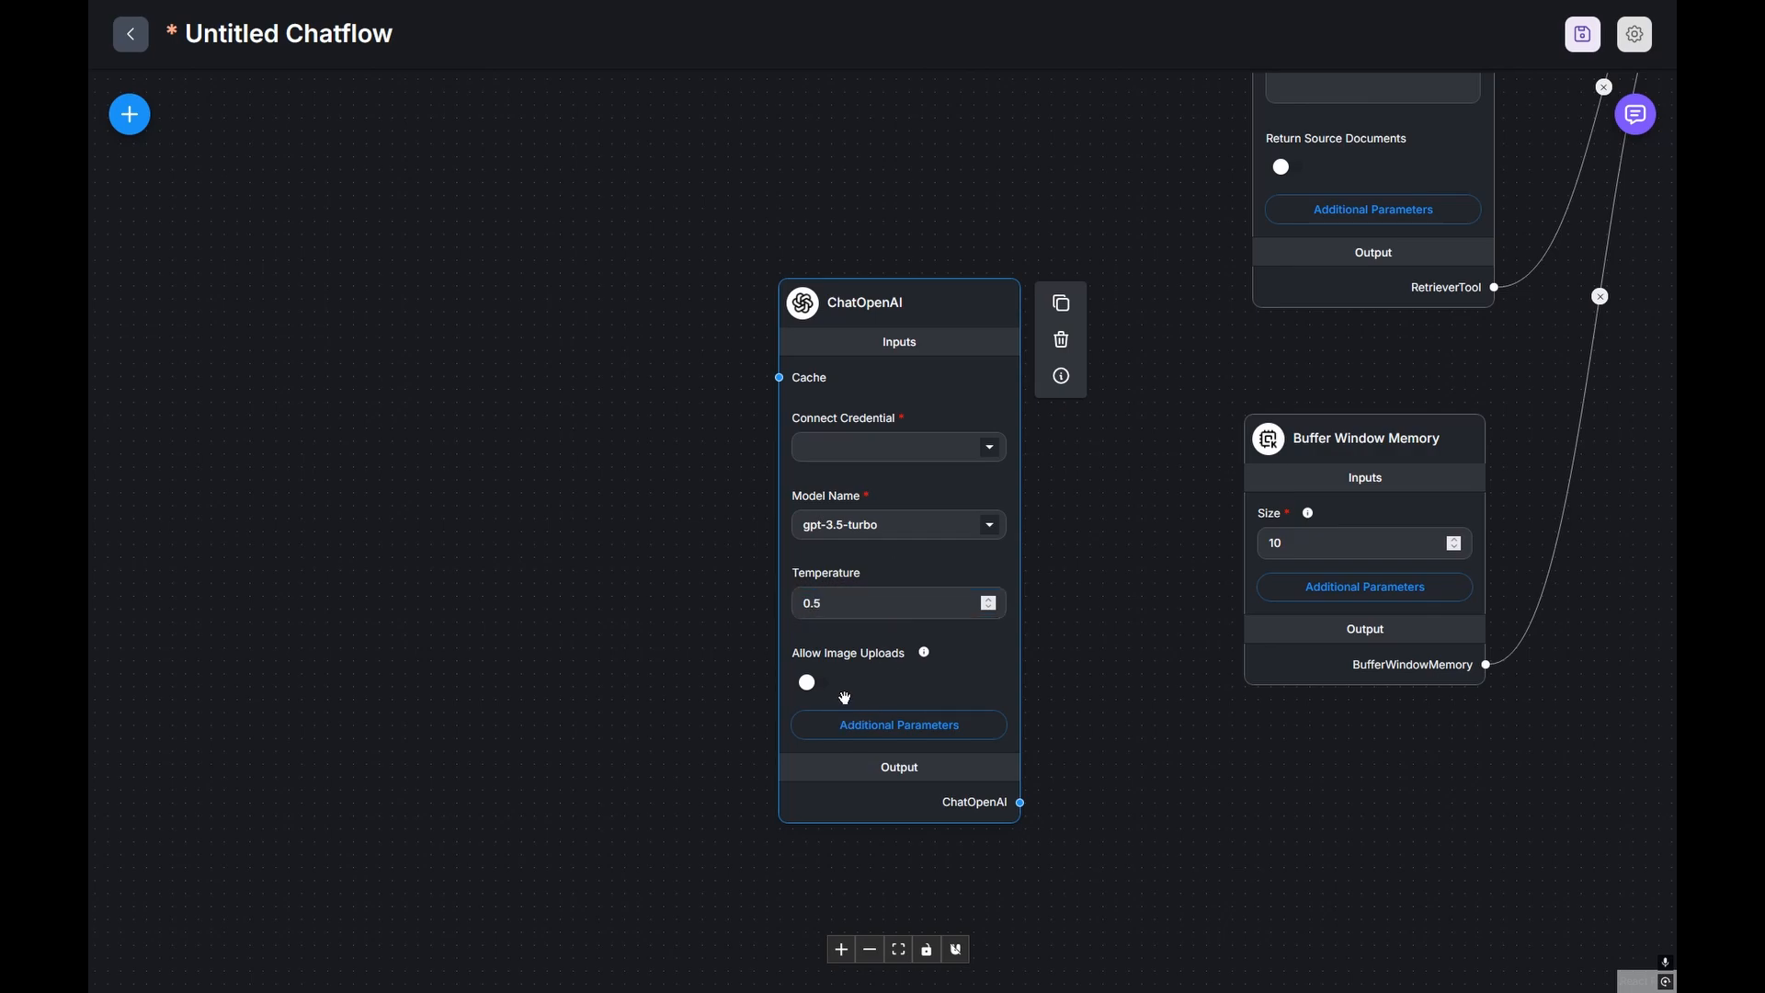
{"action": "scroll", "coordinate": [813, 663], "scroll_direction": "up", "scroll_amount": 3}
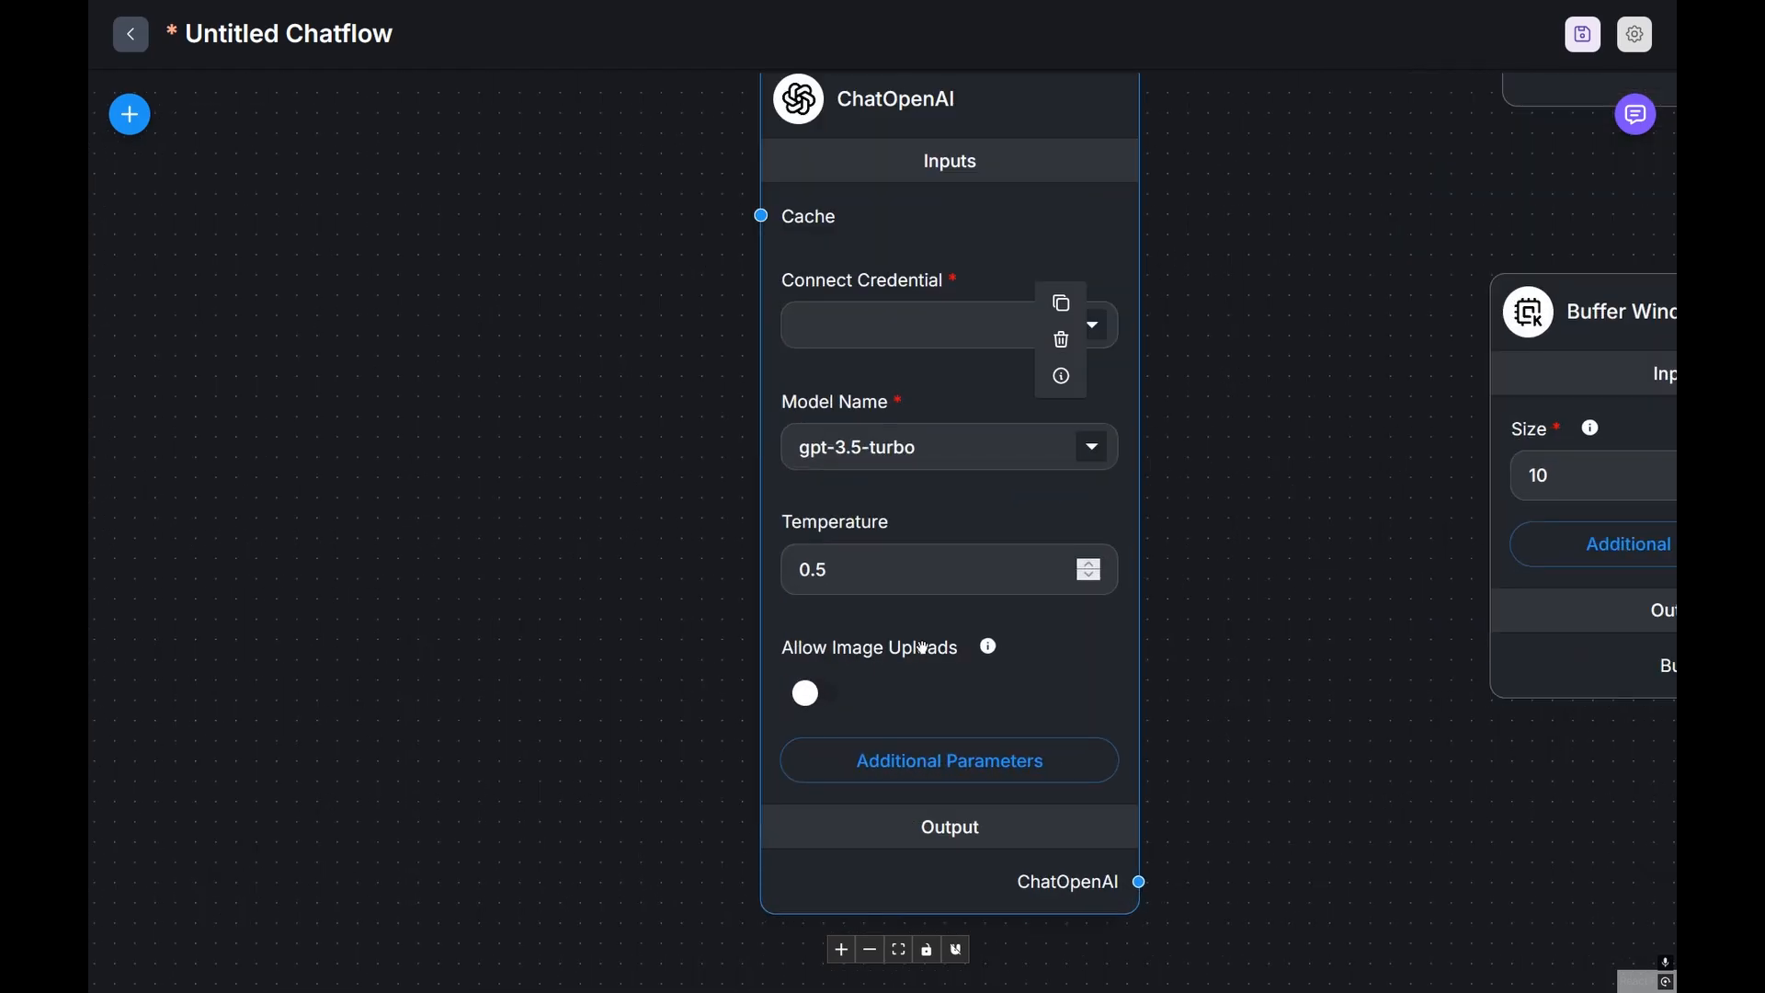
{"action": "scroll", "coordinate": [924, 649], "scroll_direction": "down", "scroll_amount": 1}
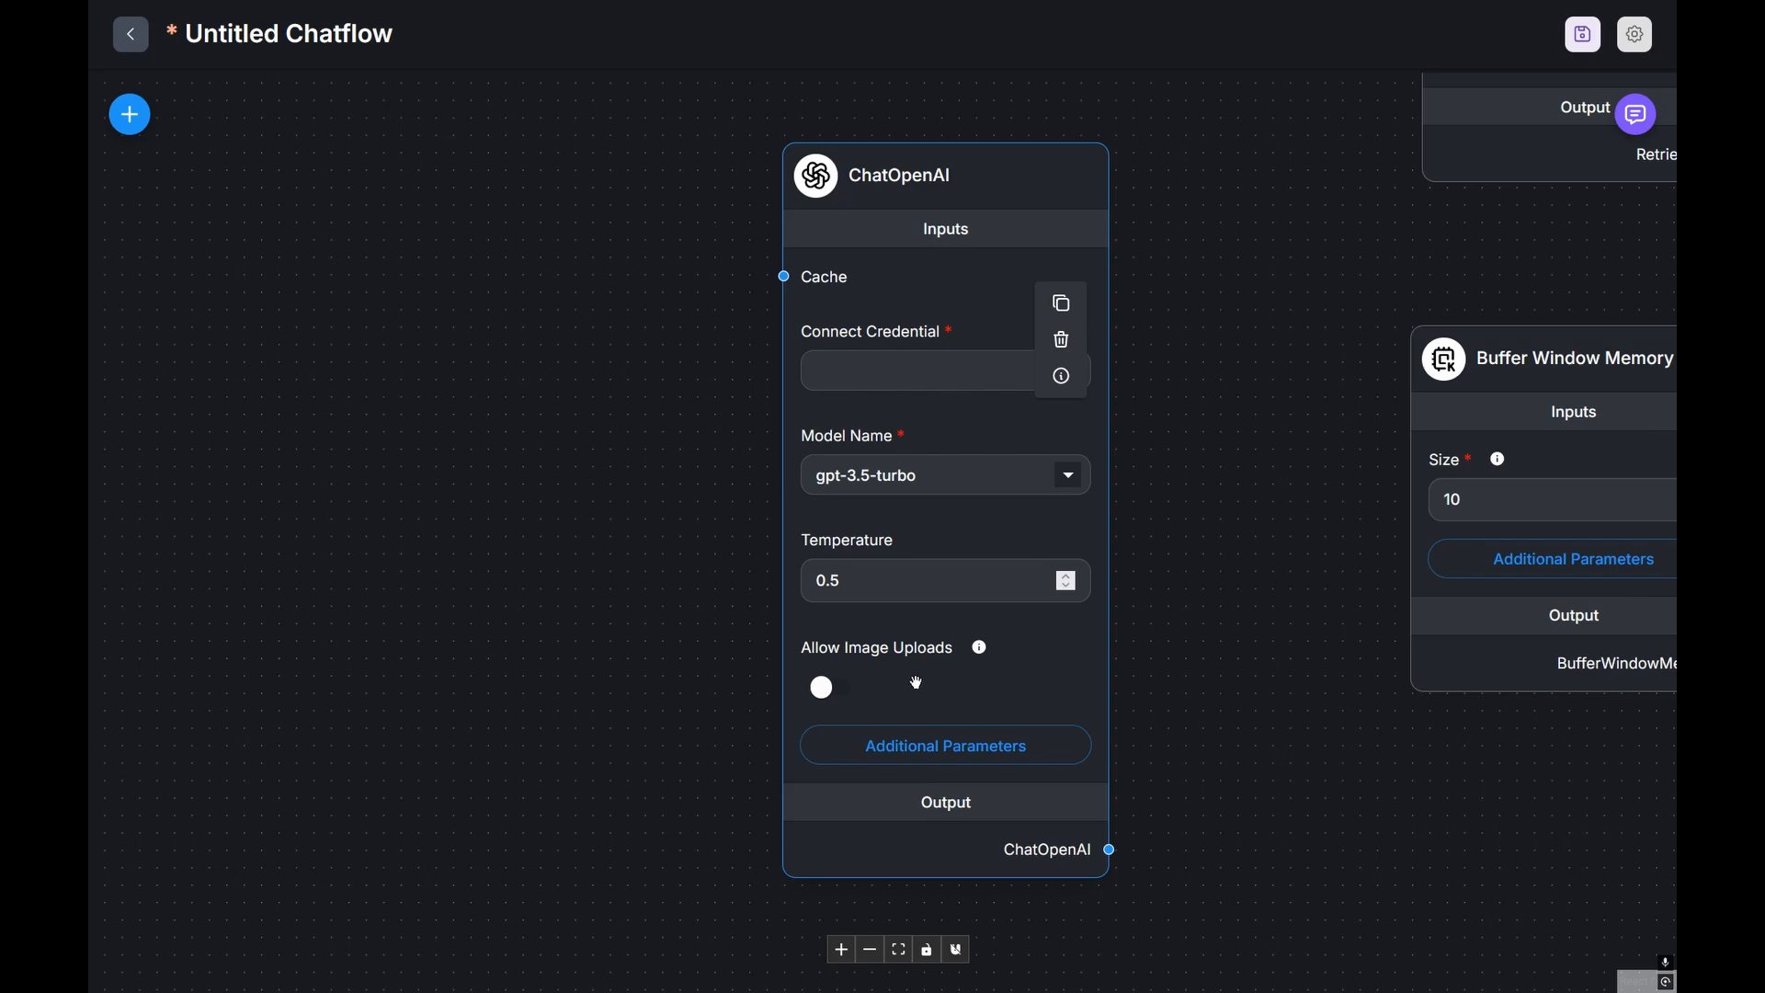
Step: Enable Allow Image Uploads on the ChatOpenAI node and show its Additional Parameters
{"action": "left_click", "coordinate": [830, 695]}
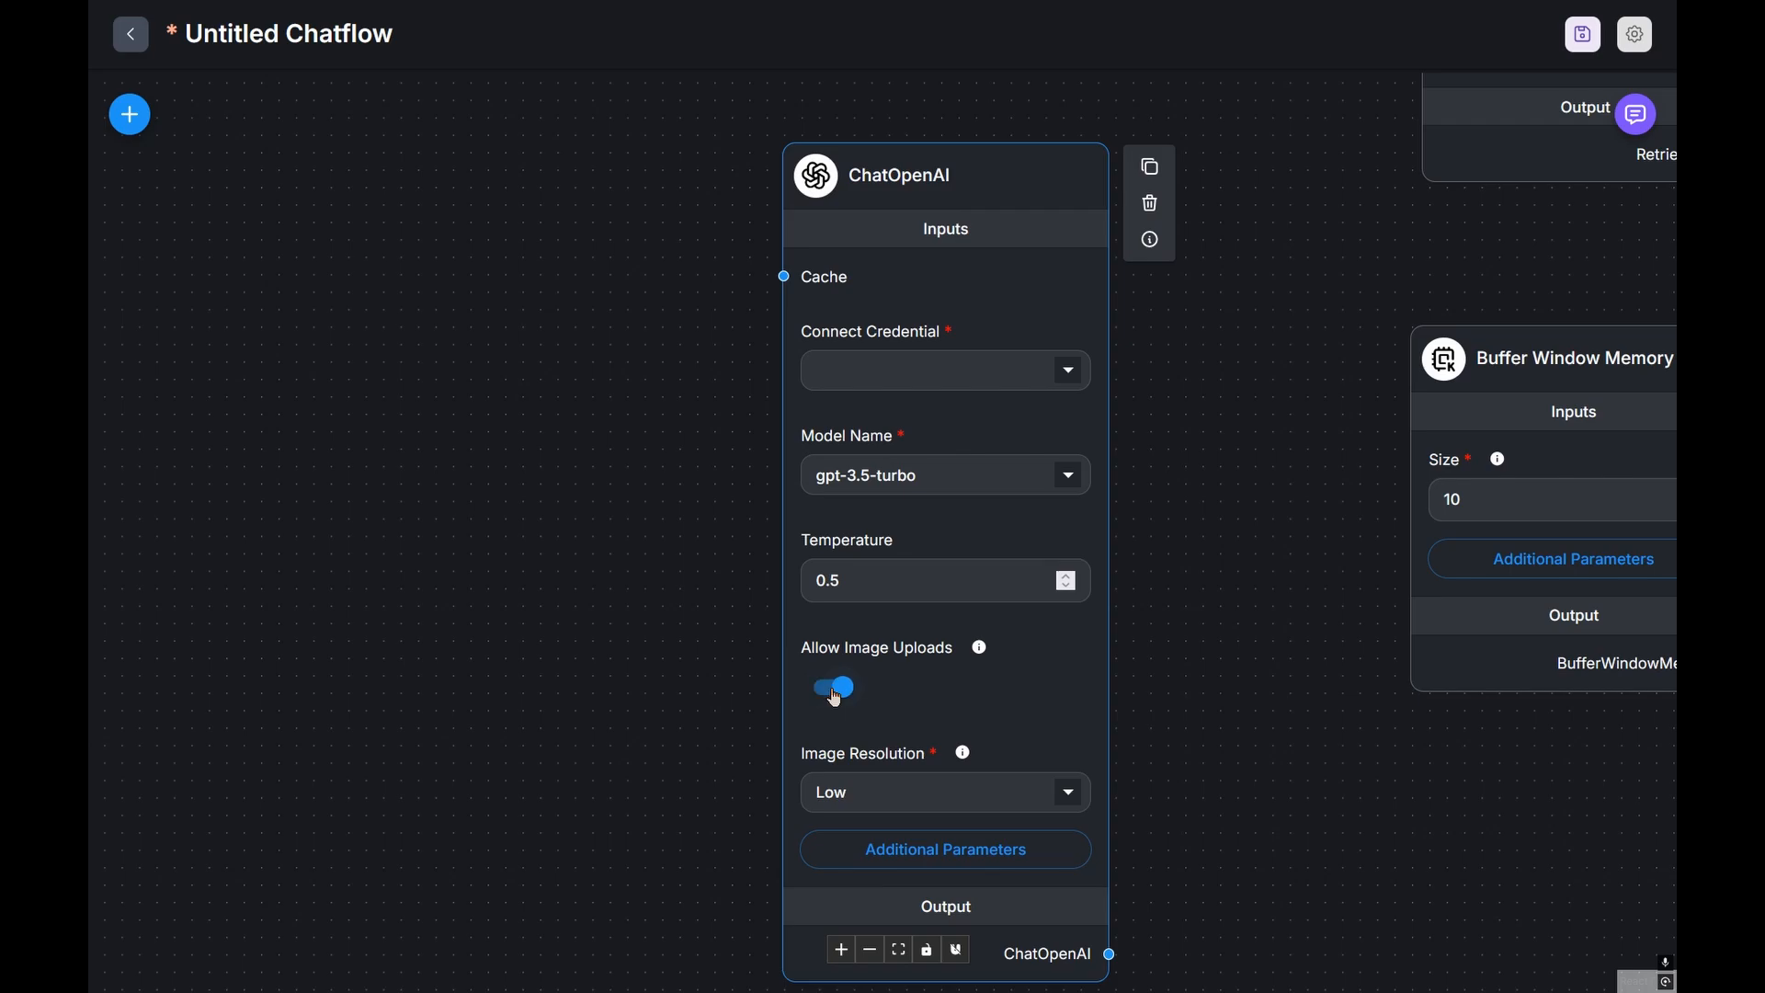
{"action": "left_click", "coordinate": [835, 697]}
{"action": "left_click", "coordinate": [837, 699]}
{"action": "left_click", "coordinate": [838, 701]}
{"action": "left_click", "coordinate": [838, 703]}
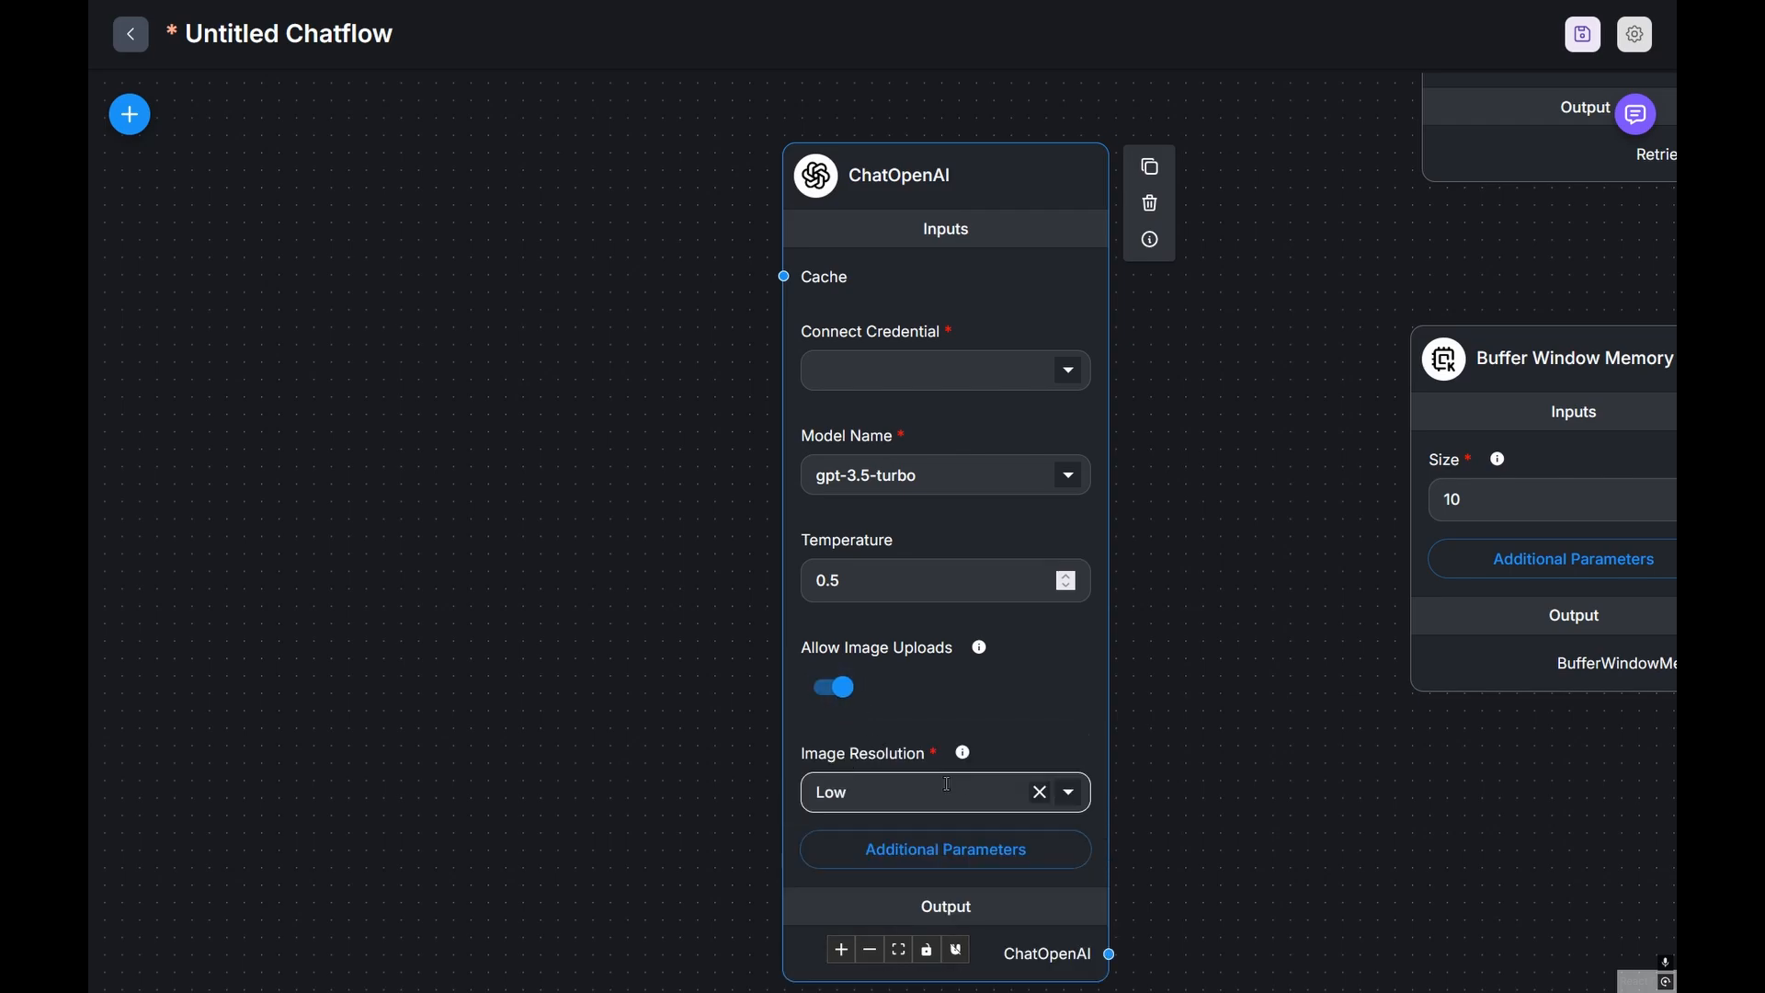
{"action": "left_click", "coordinate": [919, 851]}
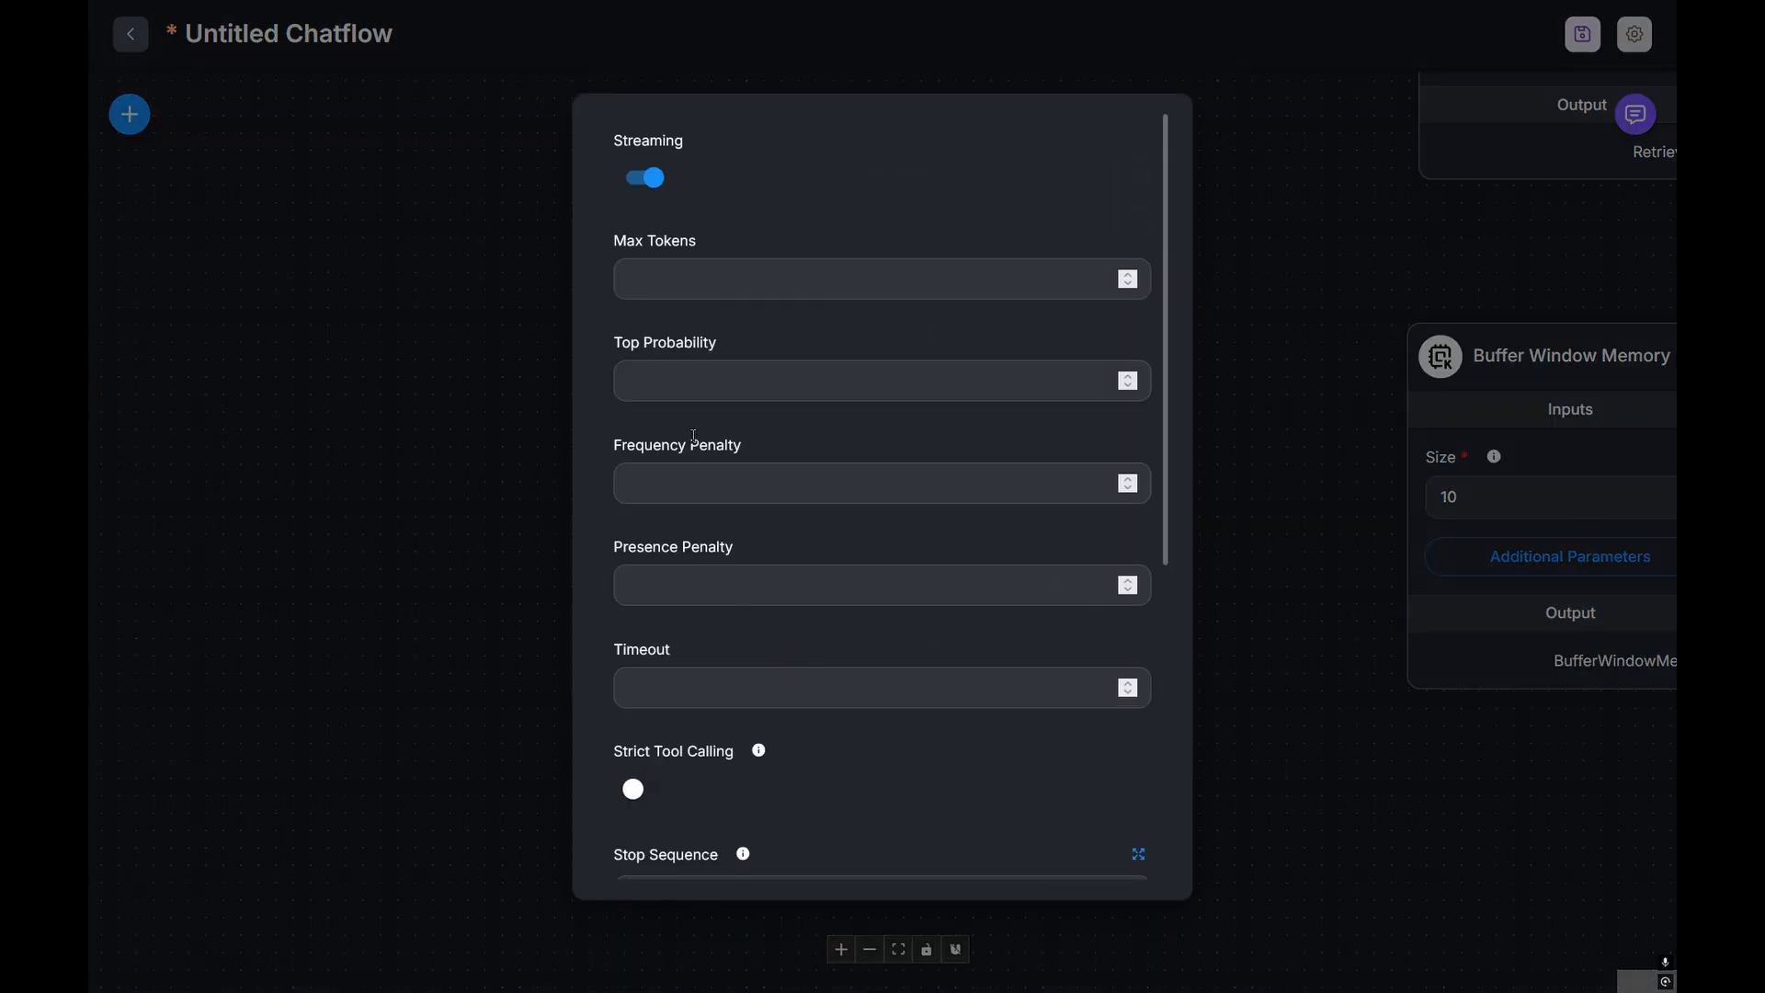
Step: Close the extra settings, pan to frame the ChatOpenAI node, and reopen its Additional Parameters
{"action": "scroll", "coordinate": [738, 262], "scroll_direction": "down", "scroll_amount": 6}
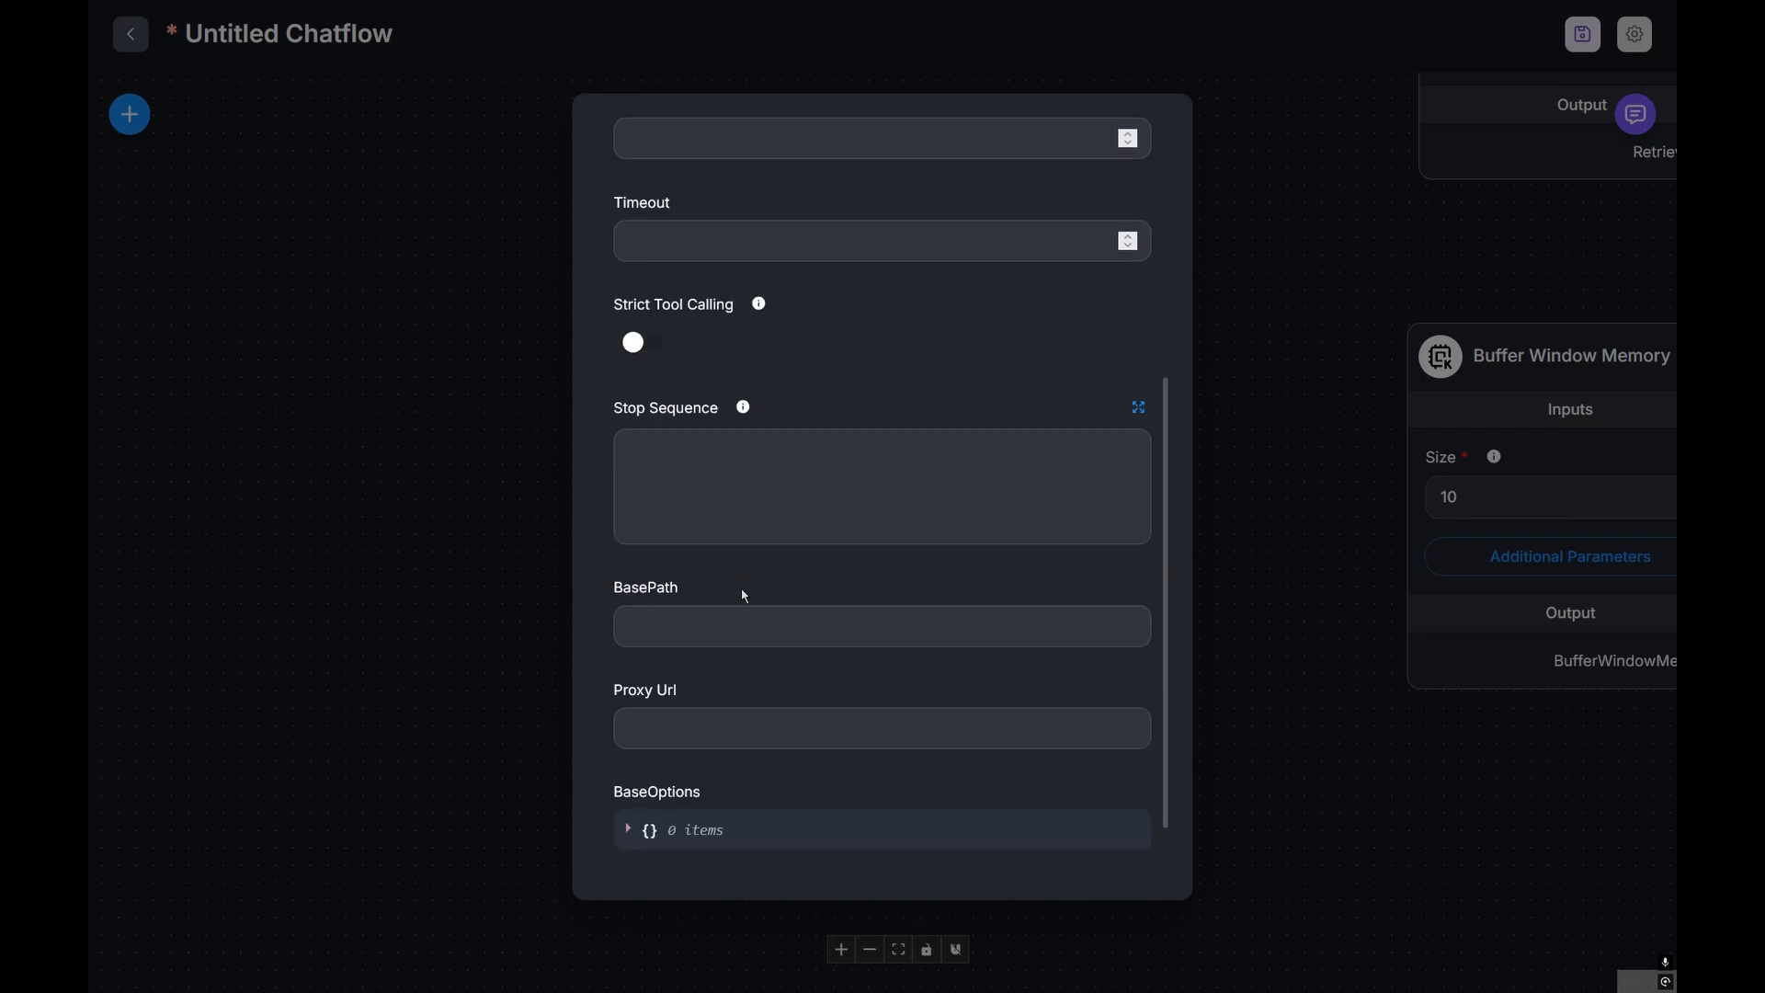
{"action": "scroll", "coordinate": [735, 496], "scroll_direction": "up", "scroll_amount": 6}
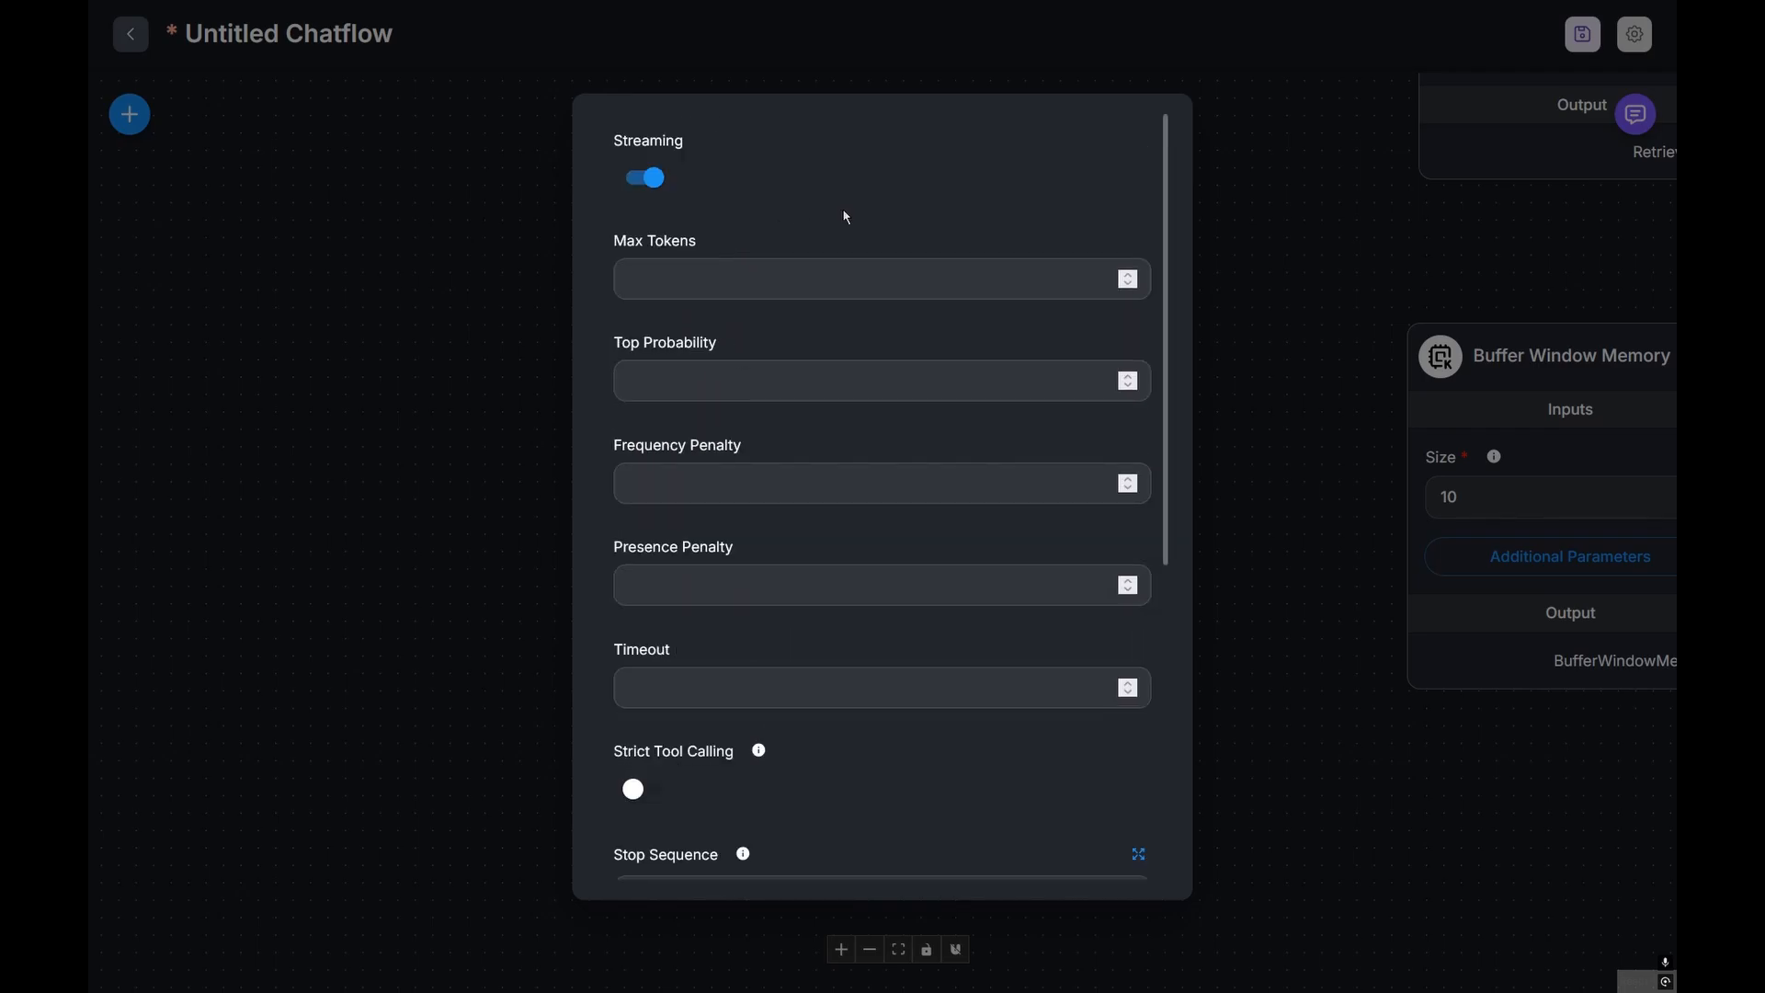
{"action": "left_click", "coordinate": [1426, 249]}
{"action": "left_click_drag", "start_coordinate": [1297, 307], "coordinate": [410, 561]}
{"action": "left_click_drag", "start_coordinate": [1268, 482], "coordinate": [1076, 863]}
{"action": "left_click_drag", "start_coordinate": [1103, 697], "coordinate": [1633, 148]}
{"action": "left_click_drag", "start_coordinate": [783, 389], "coordinate": [1065, 485]}
{"action": "left_click_drag", "start_coordinate": [983, 585], "coordinate": [1117, 408]}
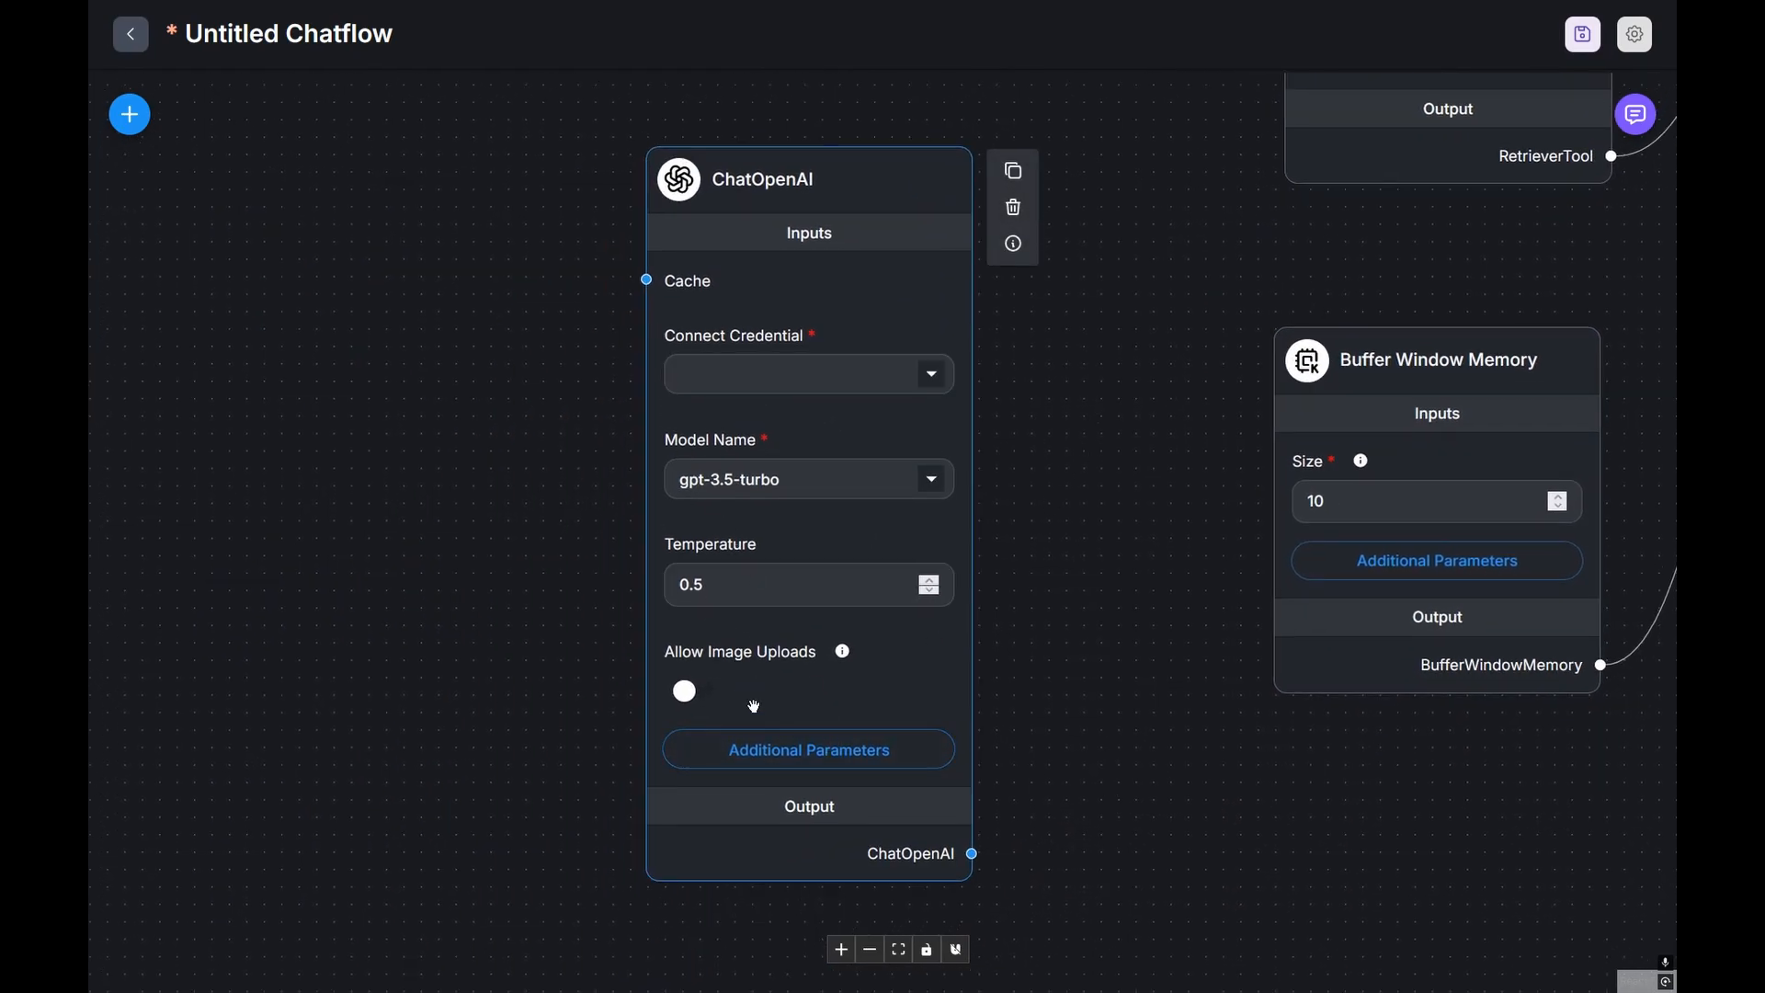
{"action": "left_click", "coordinate": [749, 740]}
Step: Try Max Tokens values 50 and 100, then leave the field empty
{"action": "left_click", "coordinate": [692, 282]}
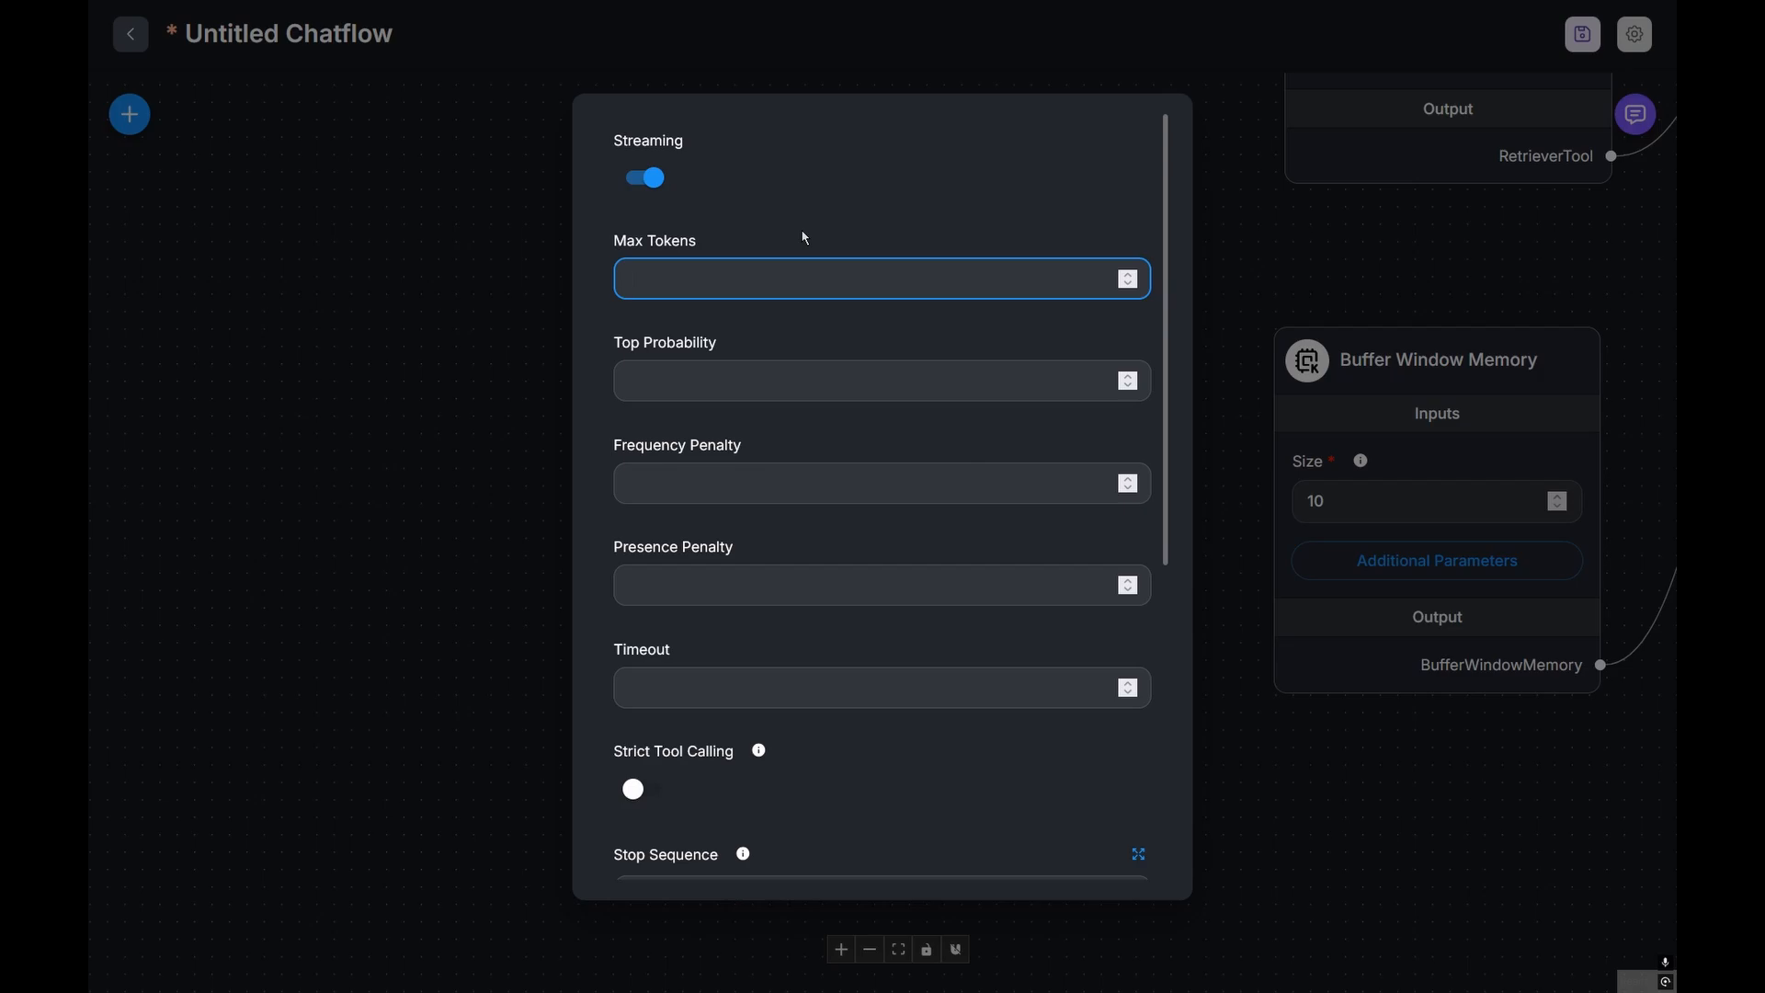
{"action": "type", "text": "50"}
{"action": "key", "text": "BackSpace"}
{"action": "key", "text": "BackSpace"}
{"action": "type", "text": "100"}
{"action": "key", "text": "BackSpace"}
{"action": "key", "text": "BackSpace"}
{"action": "key", "text": "BackSpace"}
Step: Switch Reasoning Effort to Low, then set it back to Medium
{"action": "scroll", "coordinate": [835, 343], "scroll_direction": "down", "scroll_amount": 6}
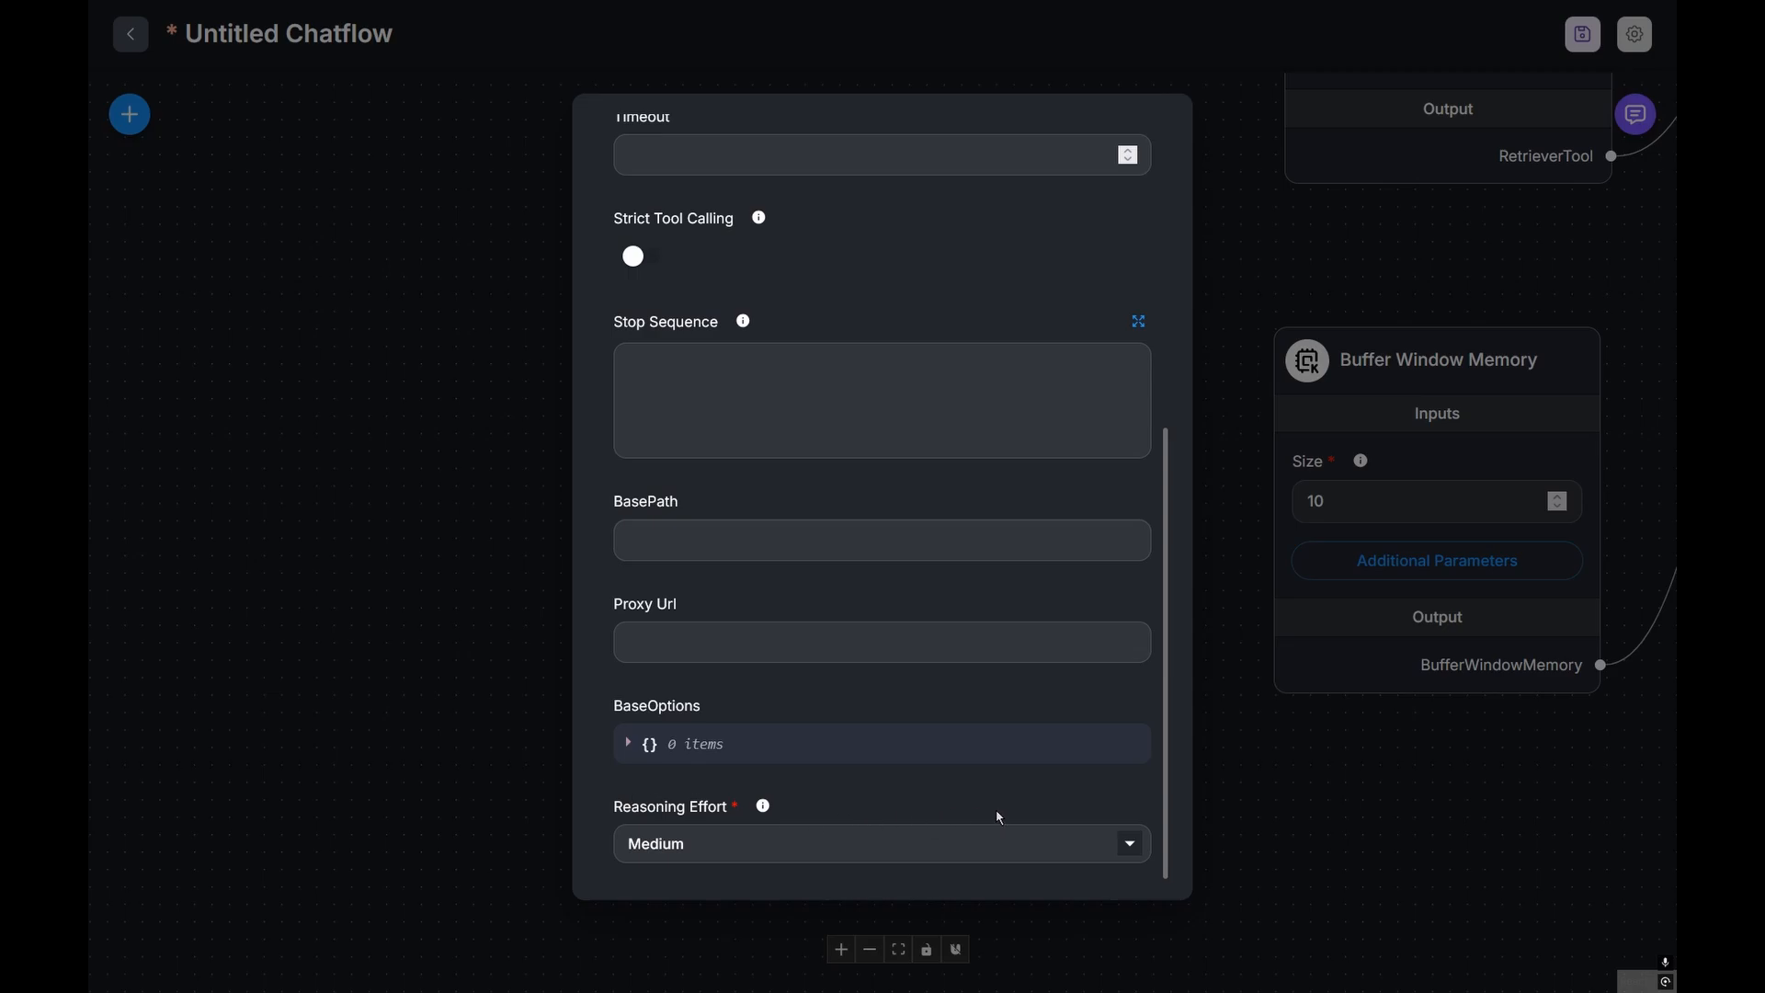
{"action": "left_click", "coordinate": [1093, 850]}
{"action": "left_click", "coordinate": [728, 894]}
{"action": "left_click", "coordinate": [1133, 842]}
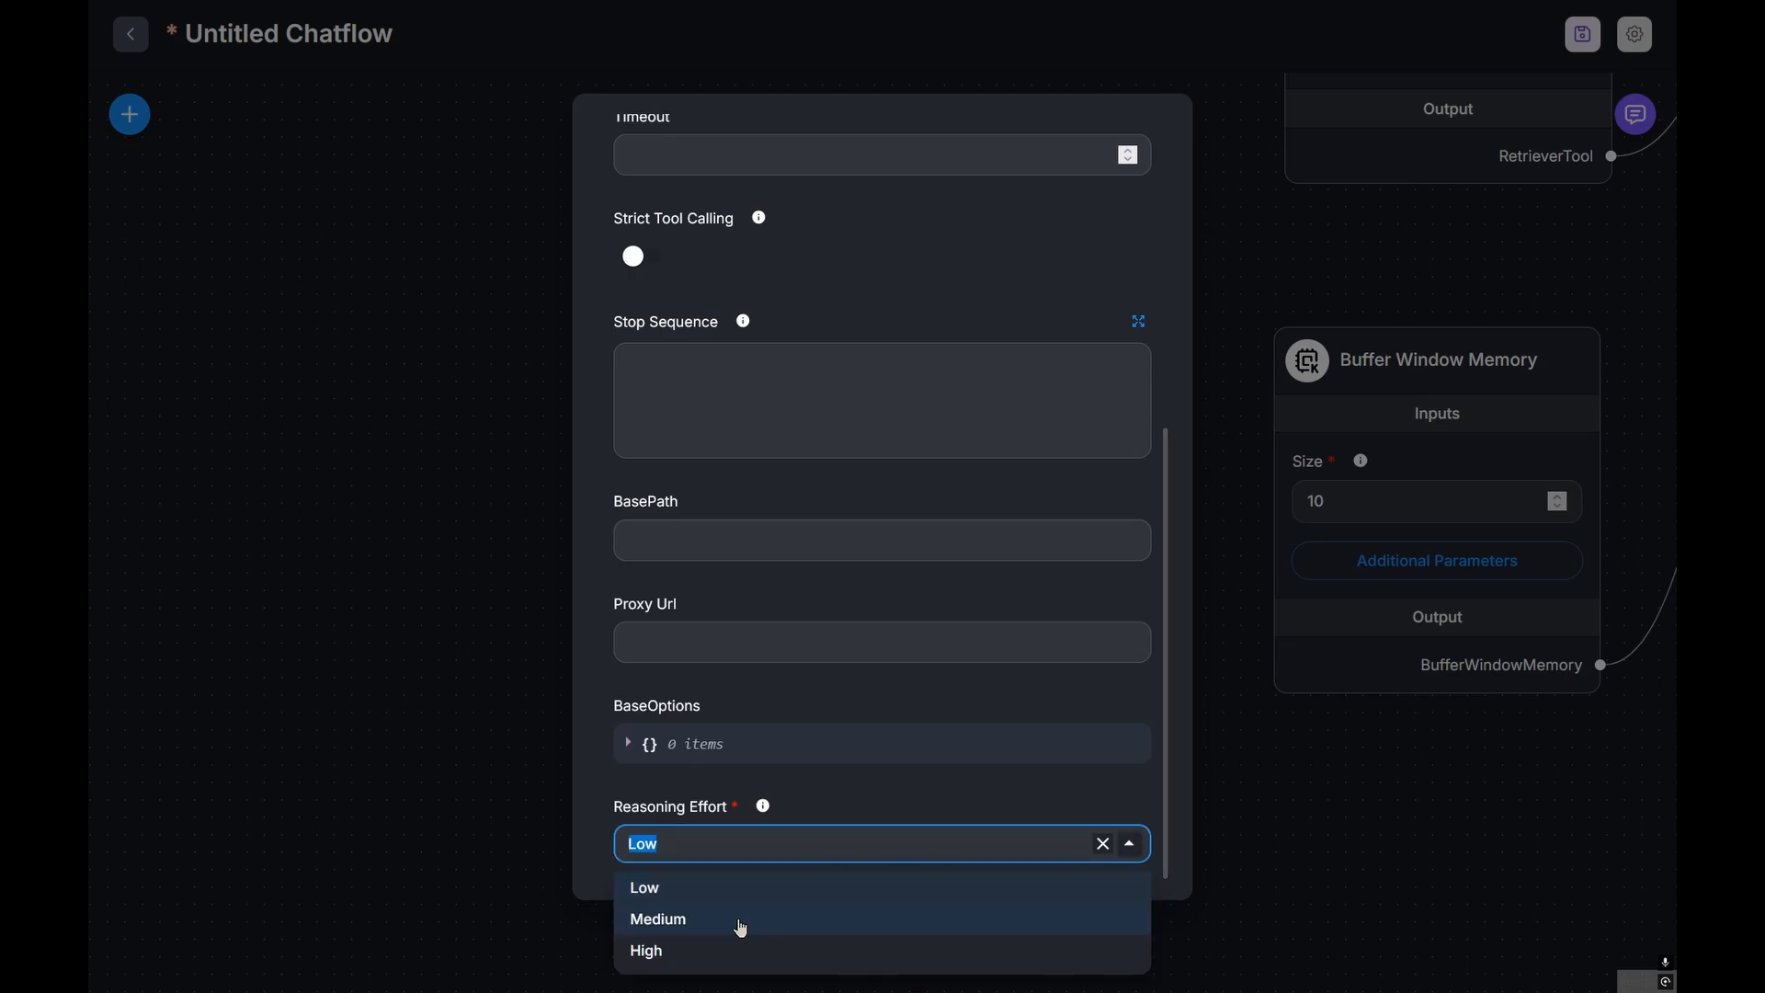
{"action": "left_click", "coordinate": [600, 804]}
{"action": "scroll", "coordinate": [678, 826], "scroll_direction": "up", "scroll_amount": 2}
{"action": "scroll", "coordinate": [828, 837], "scroll_direction": "down", "scroll_amount": 3}
{"action": "left_click", "coordinate": [1090, 855]}
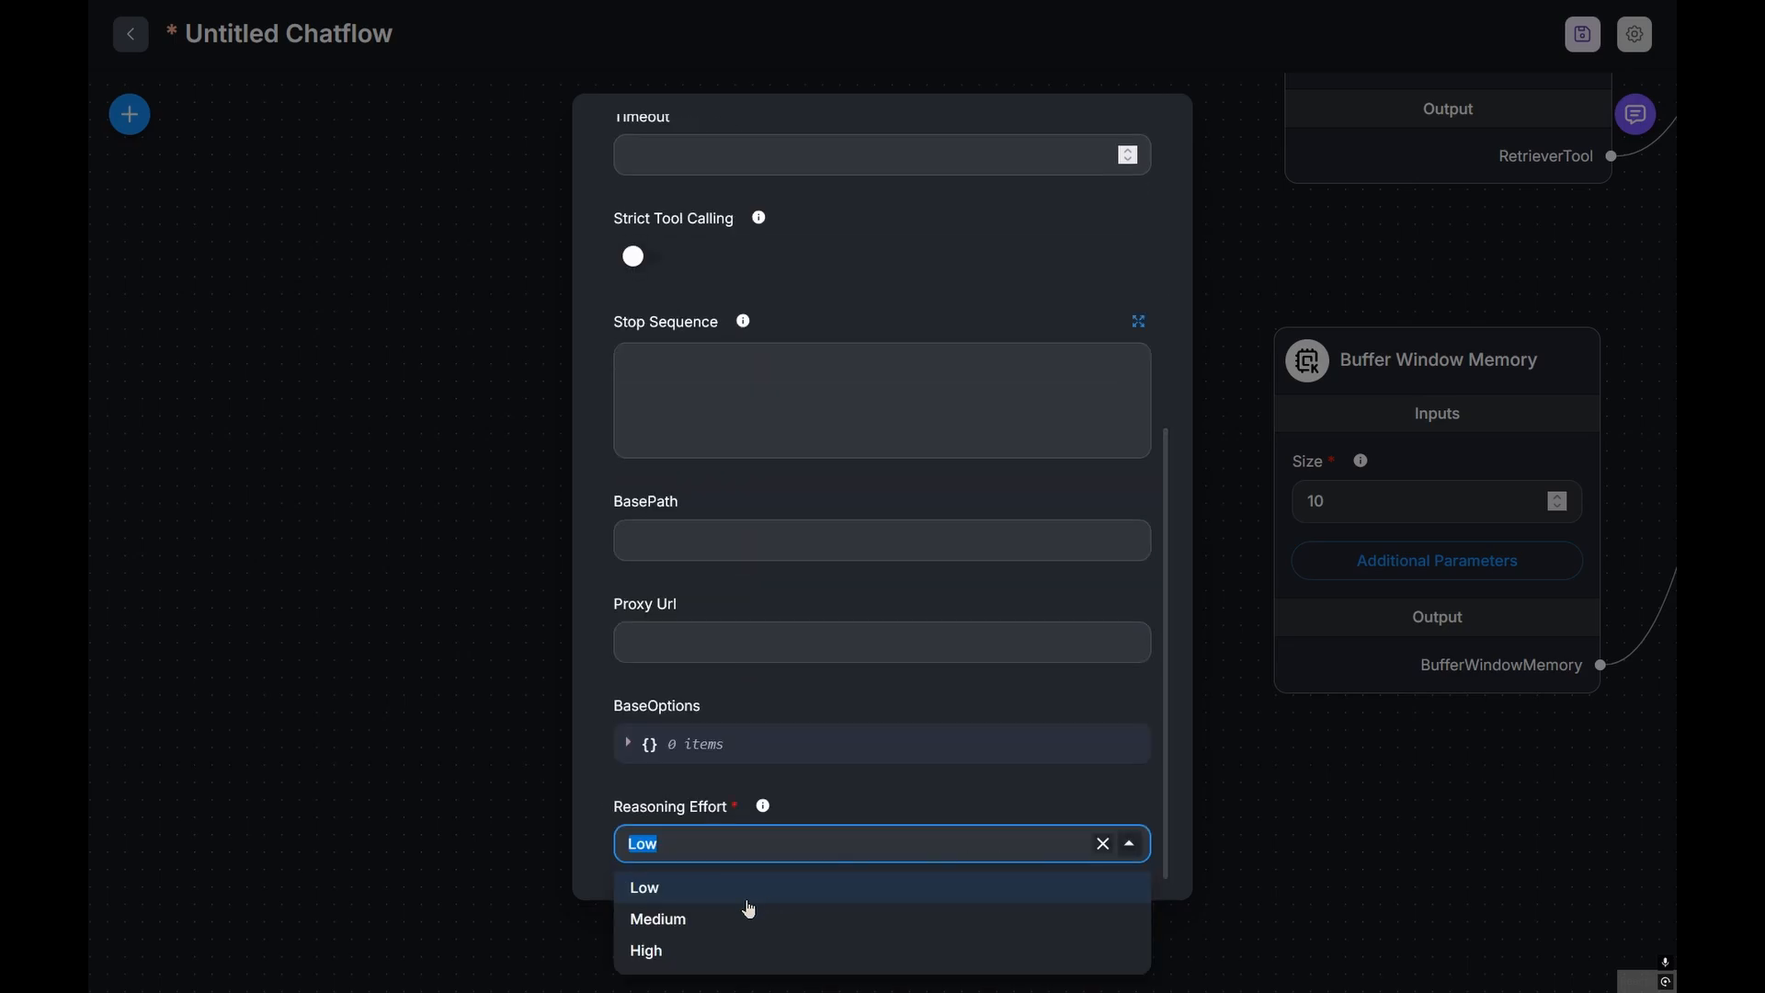
{"action": "left_click", "coordinate": [685, 924]}
{"action": "scroll", "coordinate": [874, 516], "scroll_direction": "up", "scroll_amount": 10}
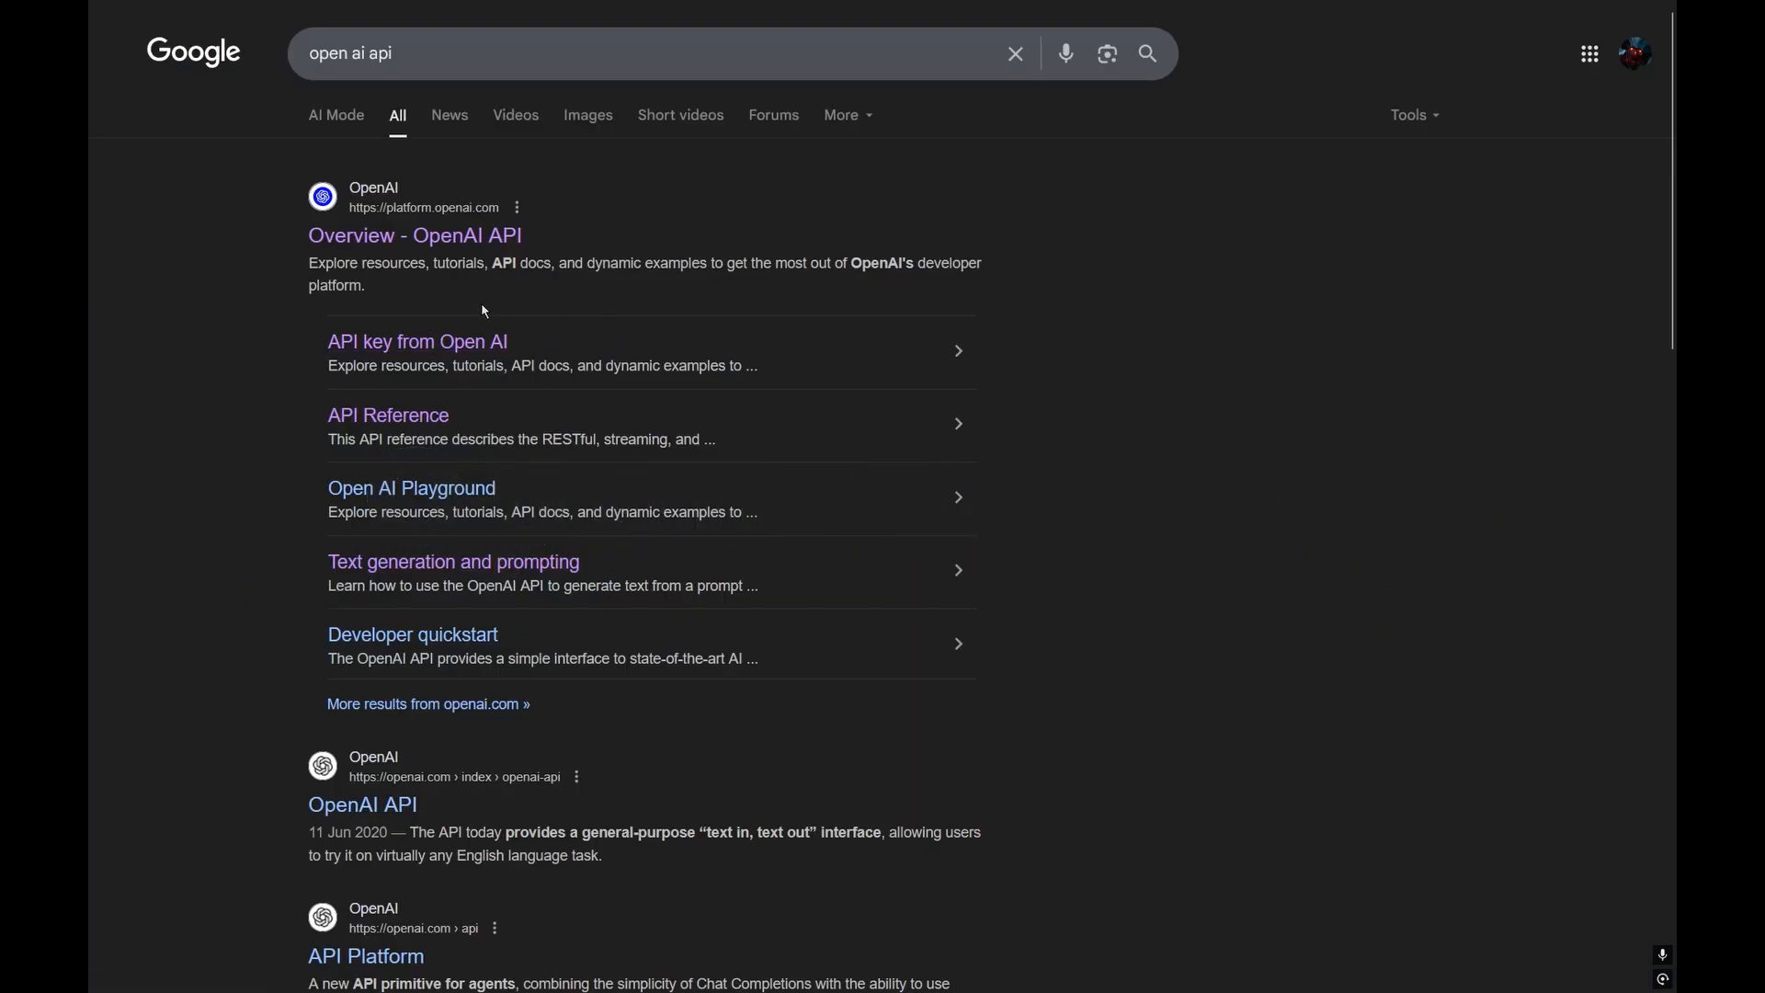
Step: Create a secret key named CHATBOT in the Default project on the API keys page and copy it
{"action": "left_click", "coordinate": [396, 346]}
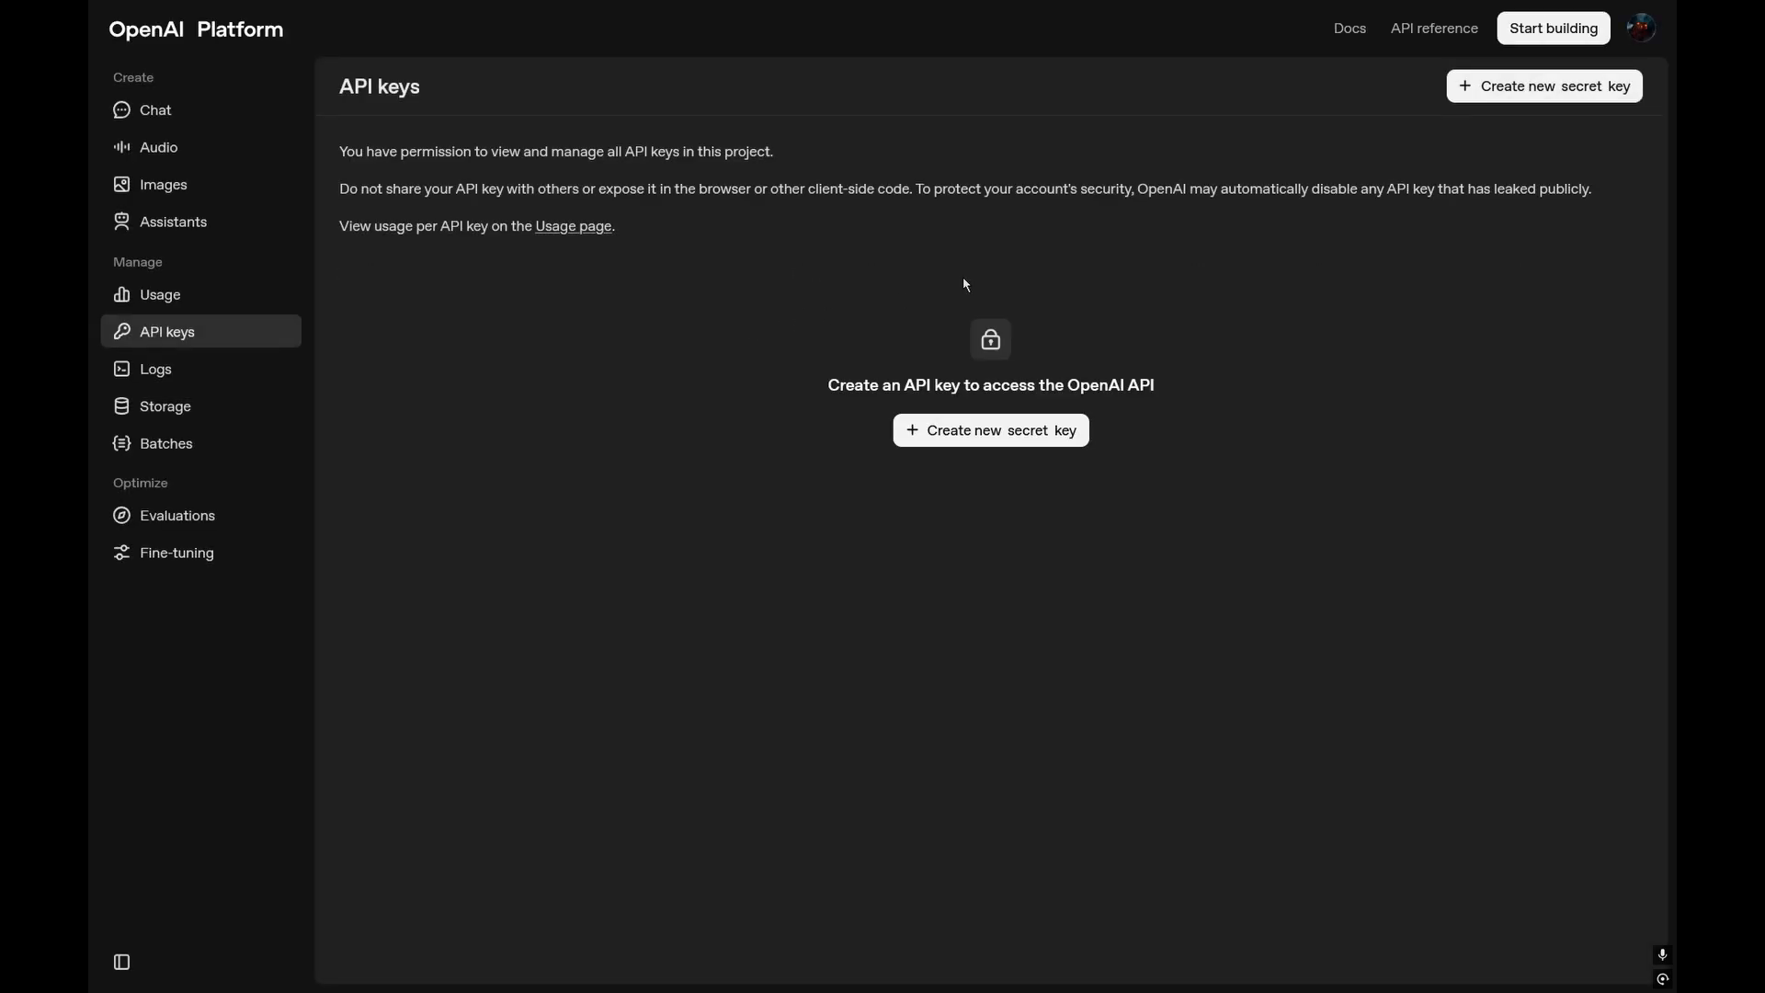
{"action": "left_click", "coordinate": [991, 433]}
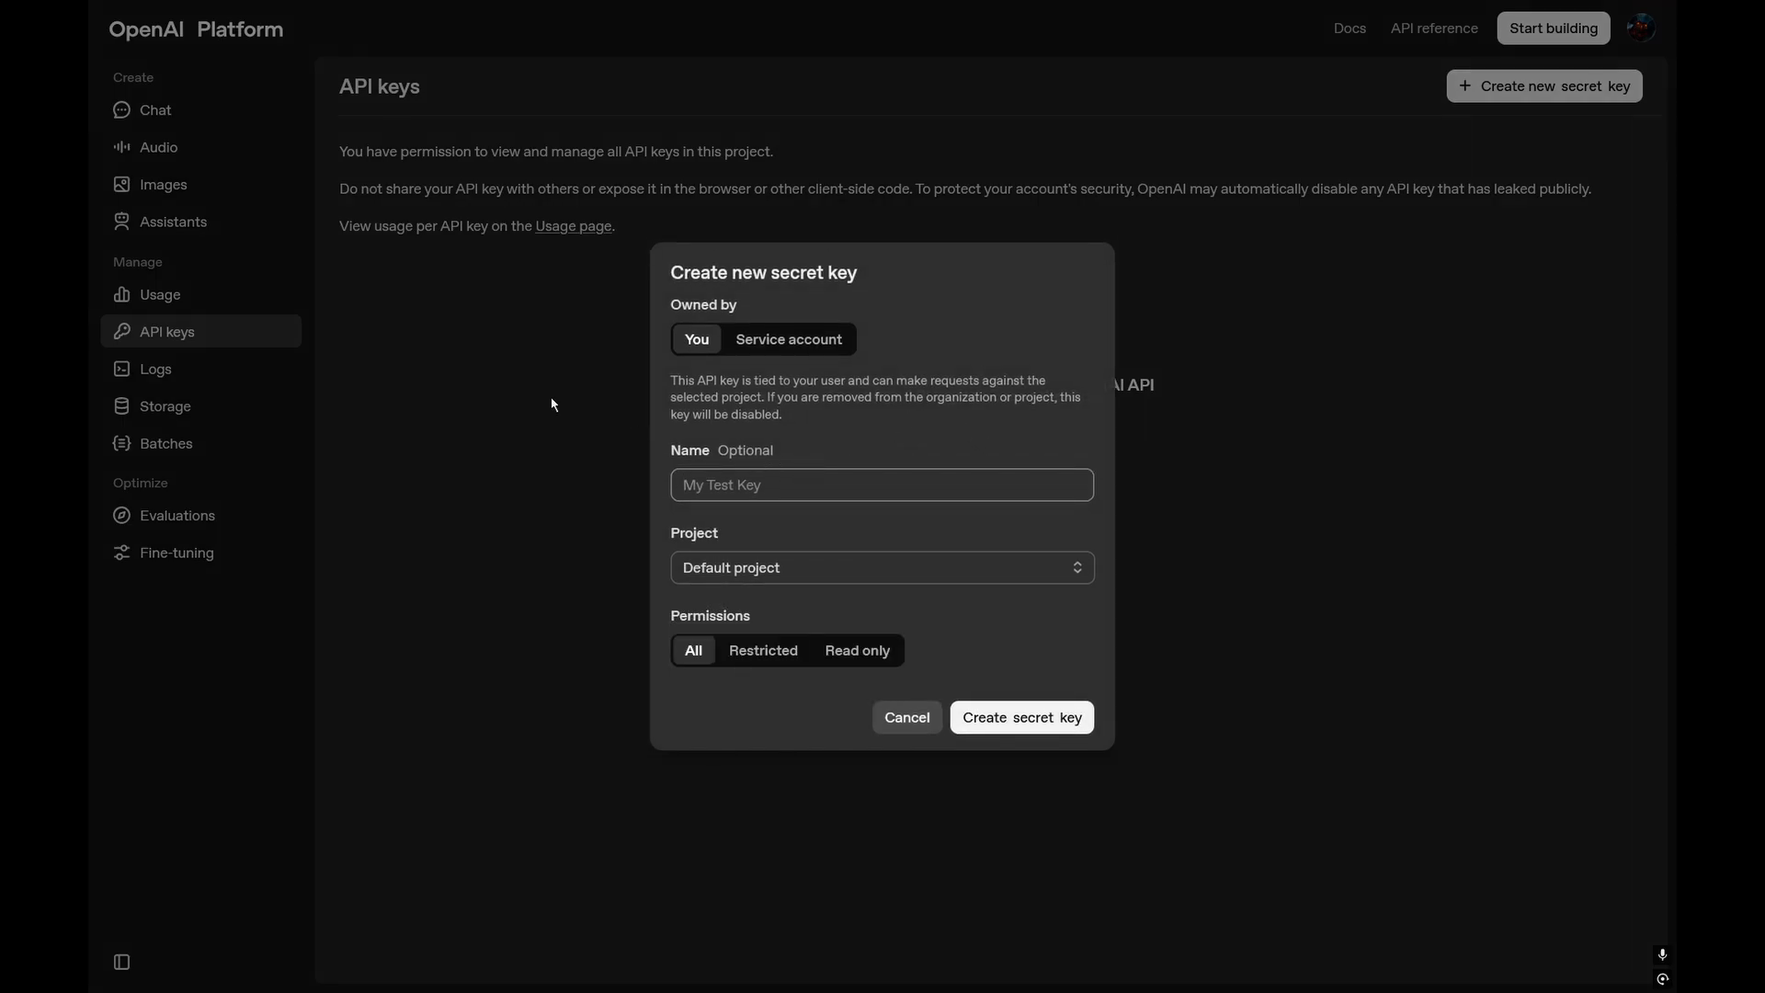
{"action": "type", "text": "CHATBOT"}
{"action": "left_click", "coordinate": [806, 577]}
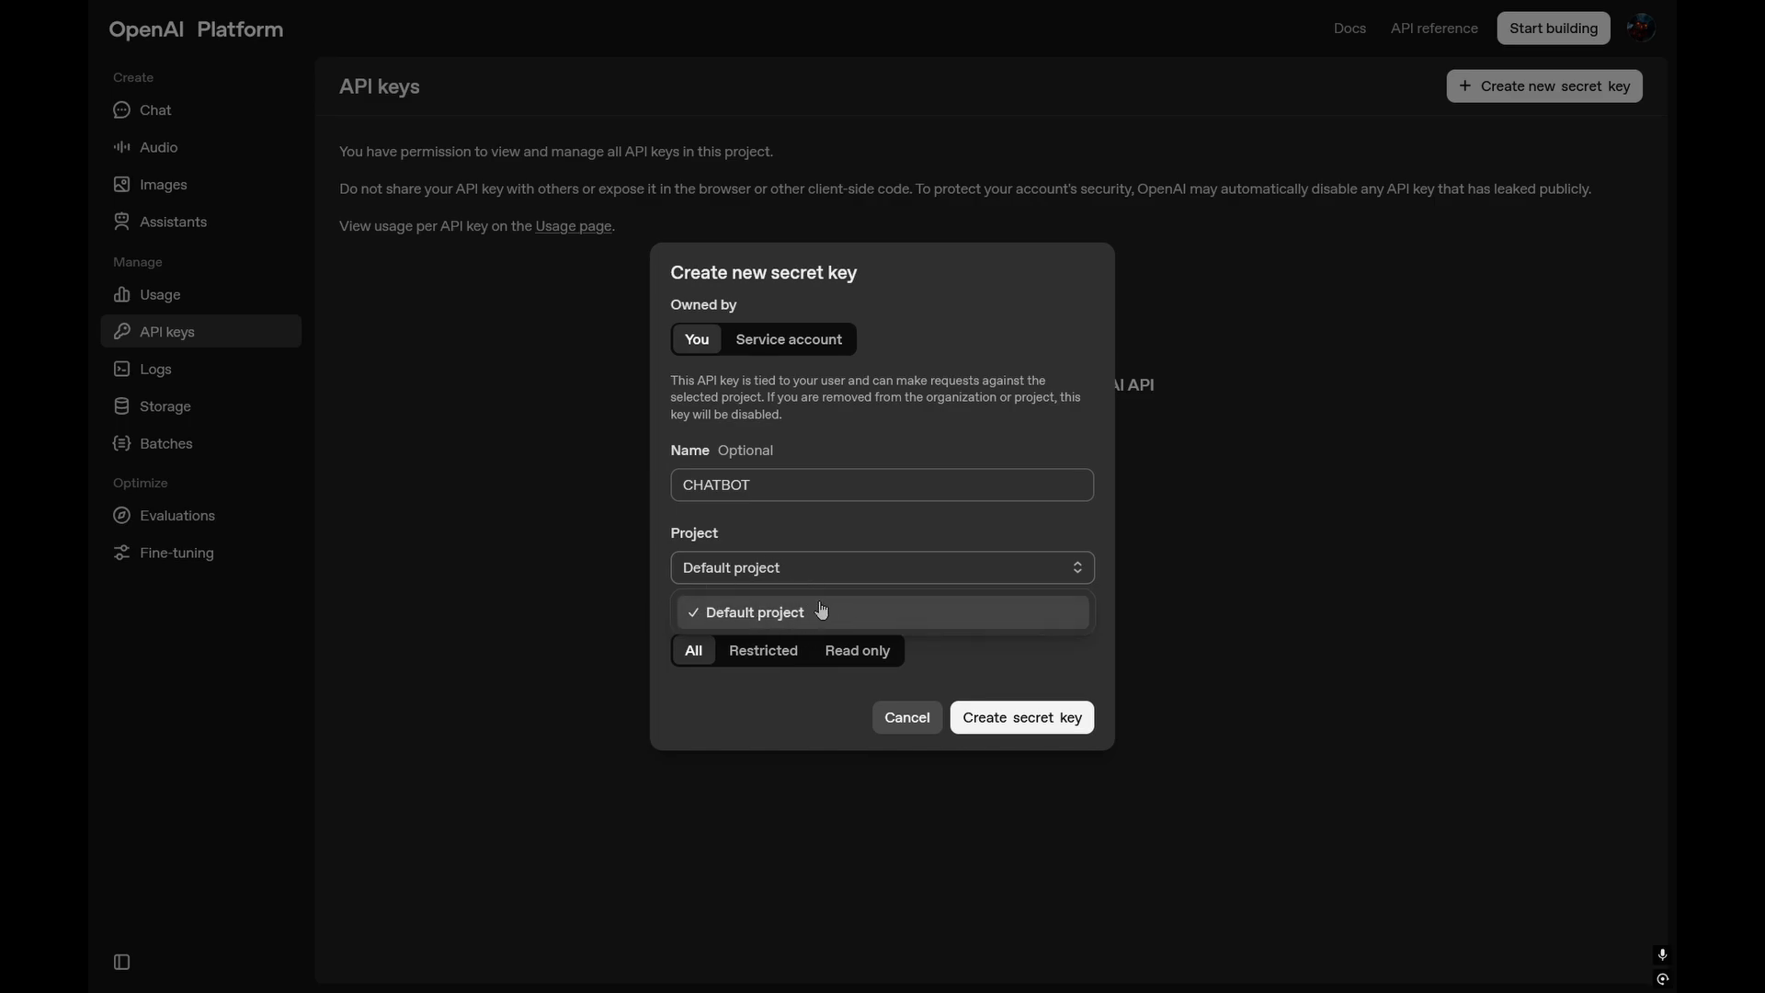
{"action": "left_click", "coordinate": [813, 572]}
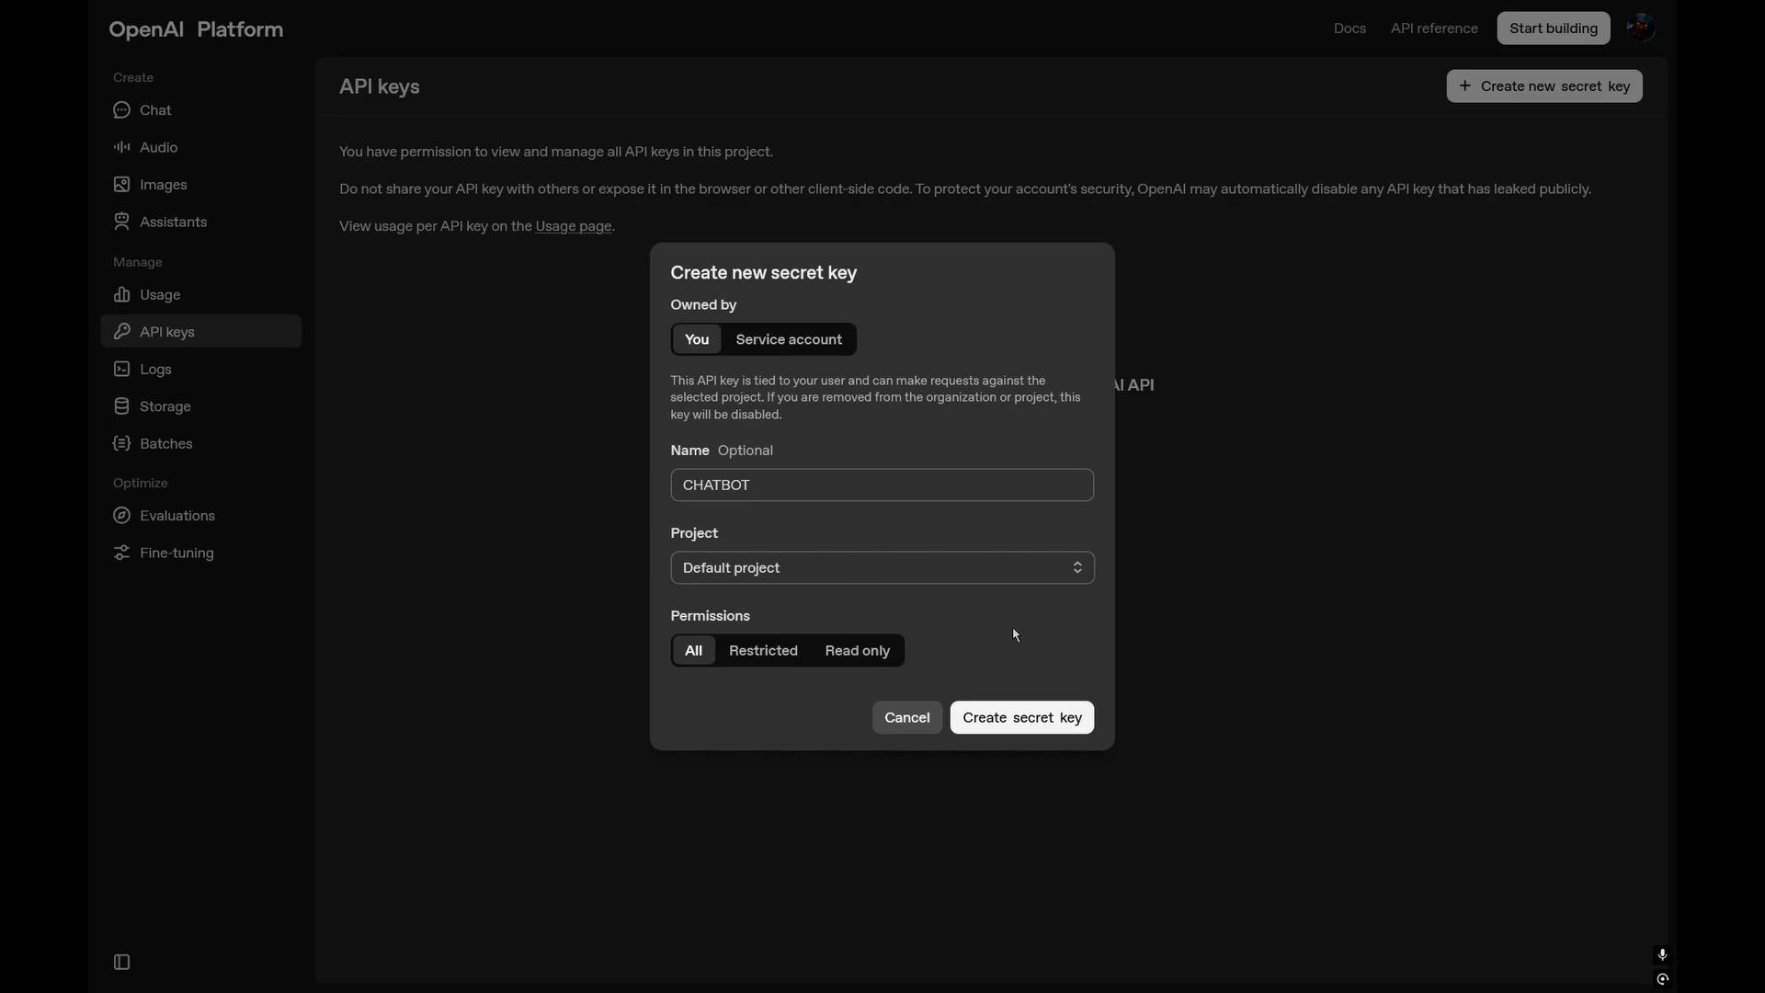
{"action": "left_click", "coordinate": [1037, 716]}
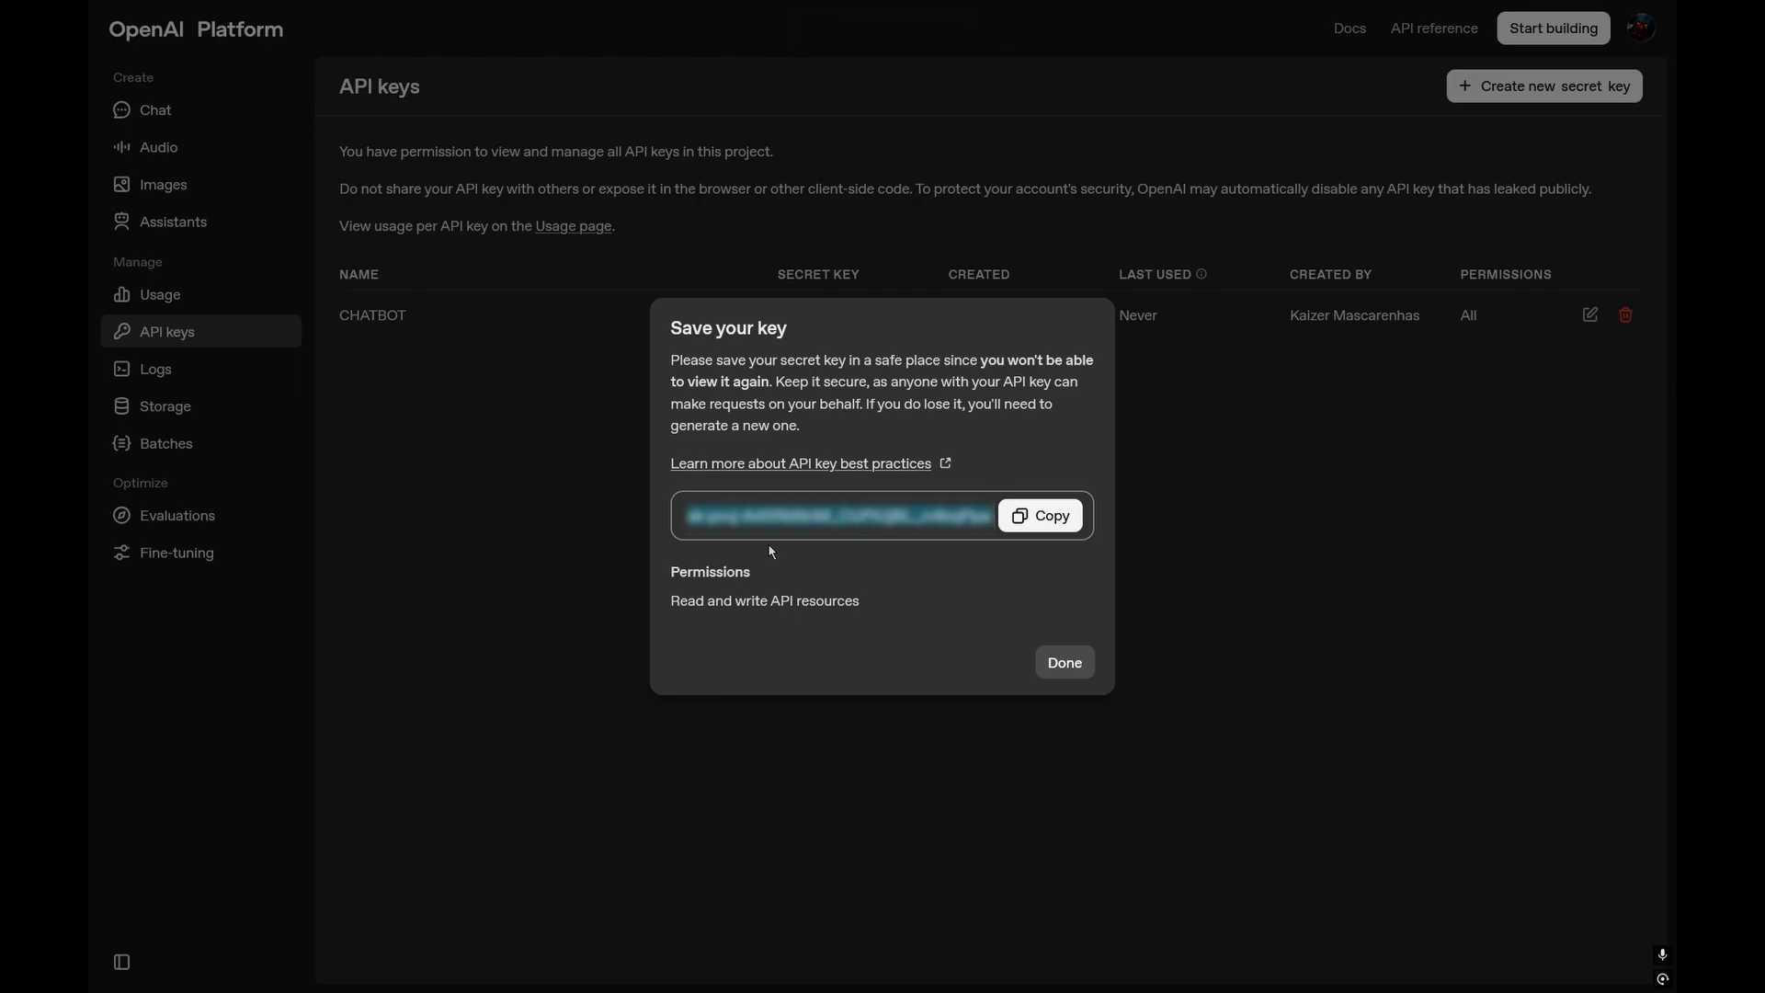
{"action": "left_click", "coordinate": [1060, 516]}
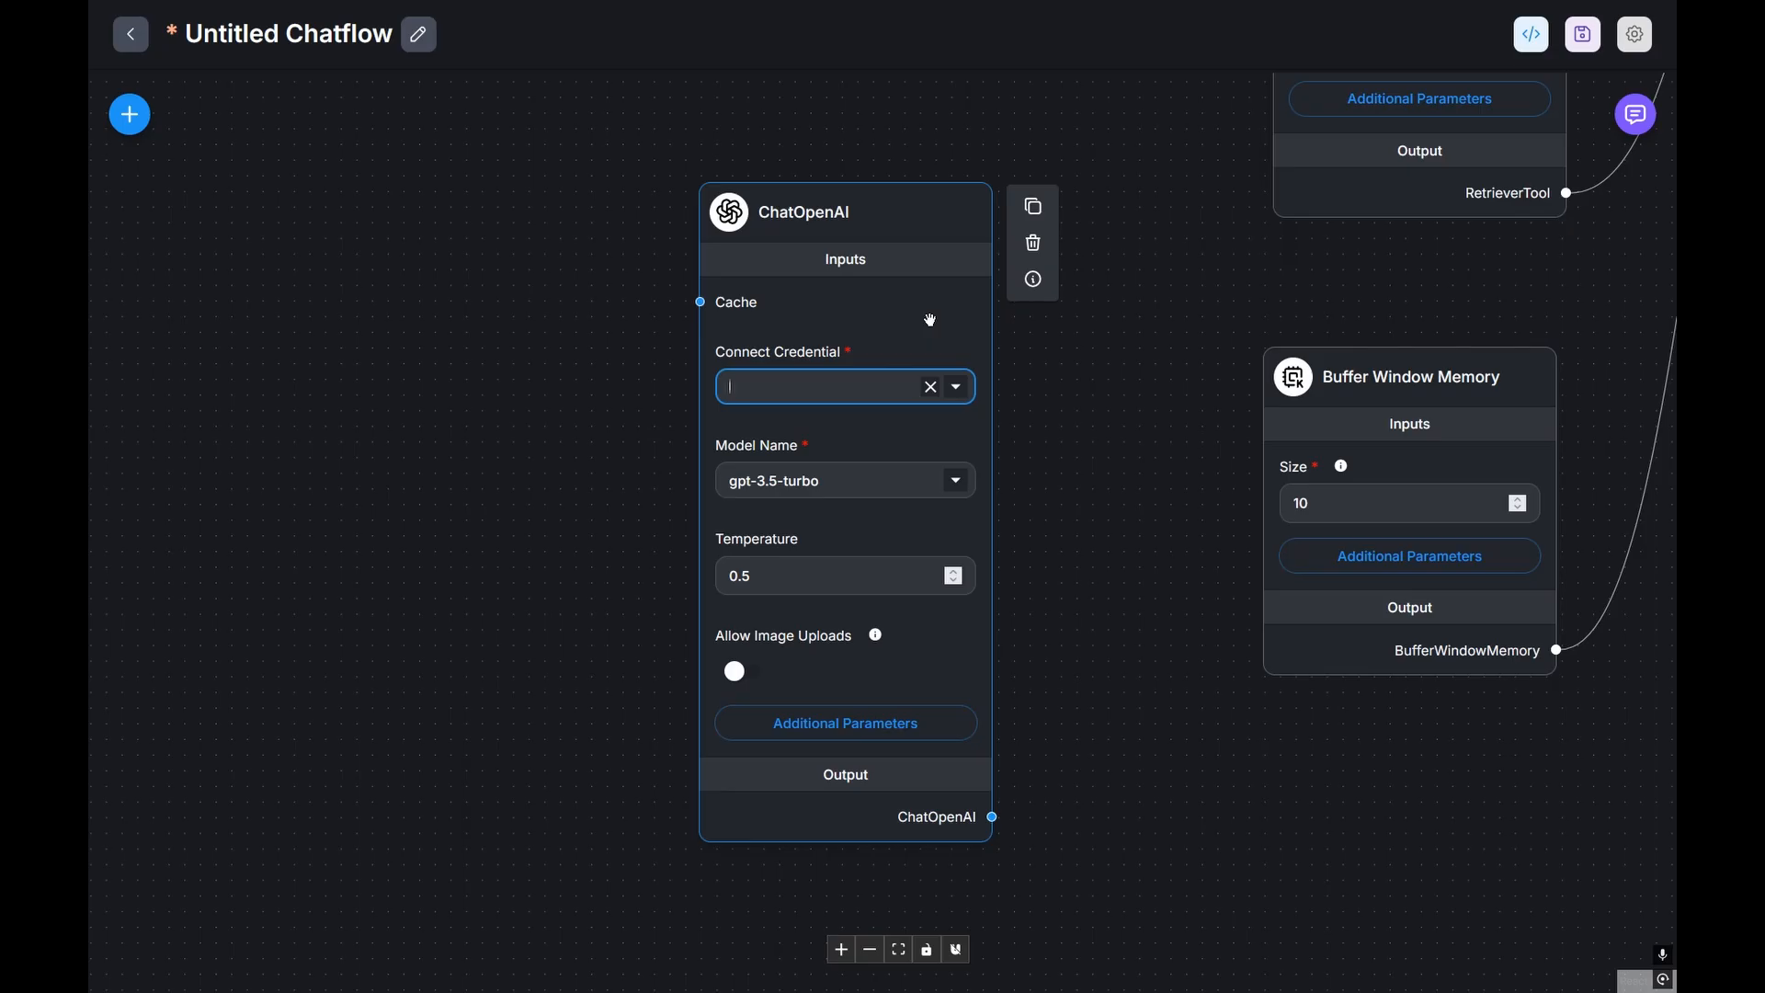
Step: Add a 'chatbot' OpenAI credential with the pasted key and connect ChatOpenAI to the Tool Agent's chat model
{"action": "left_click", "coordinate": [958, 393]}
{"action": "left_click", "coordinate": [843, 453]}
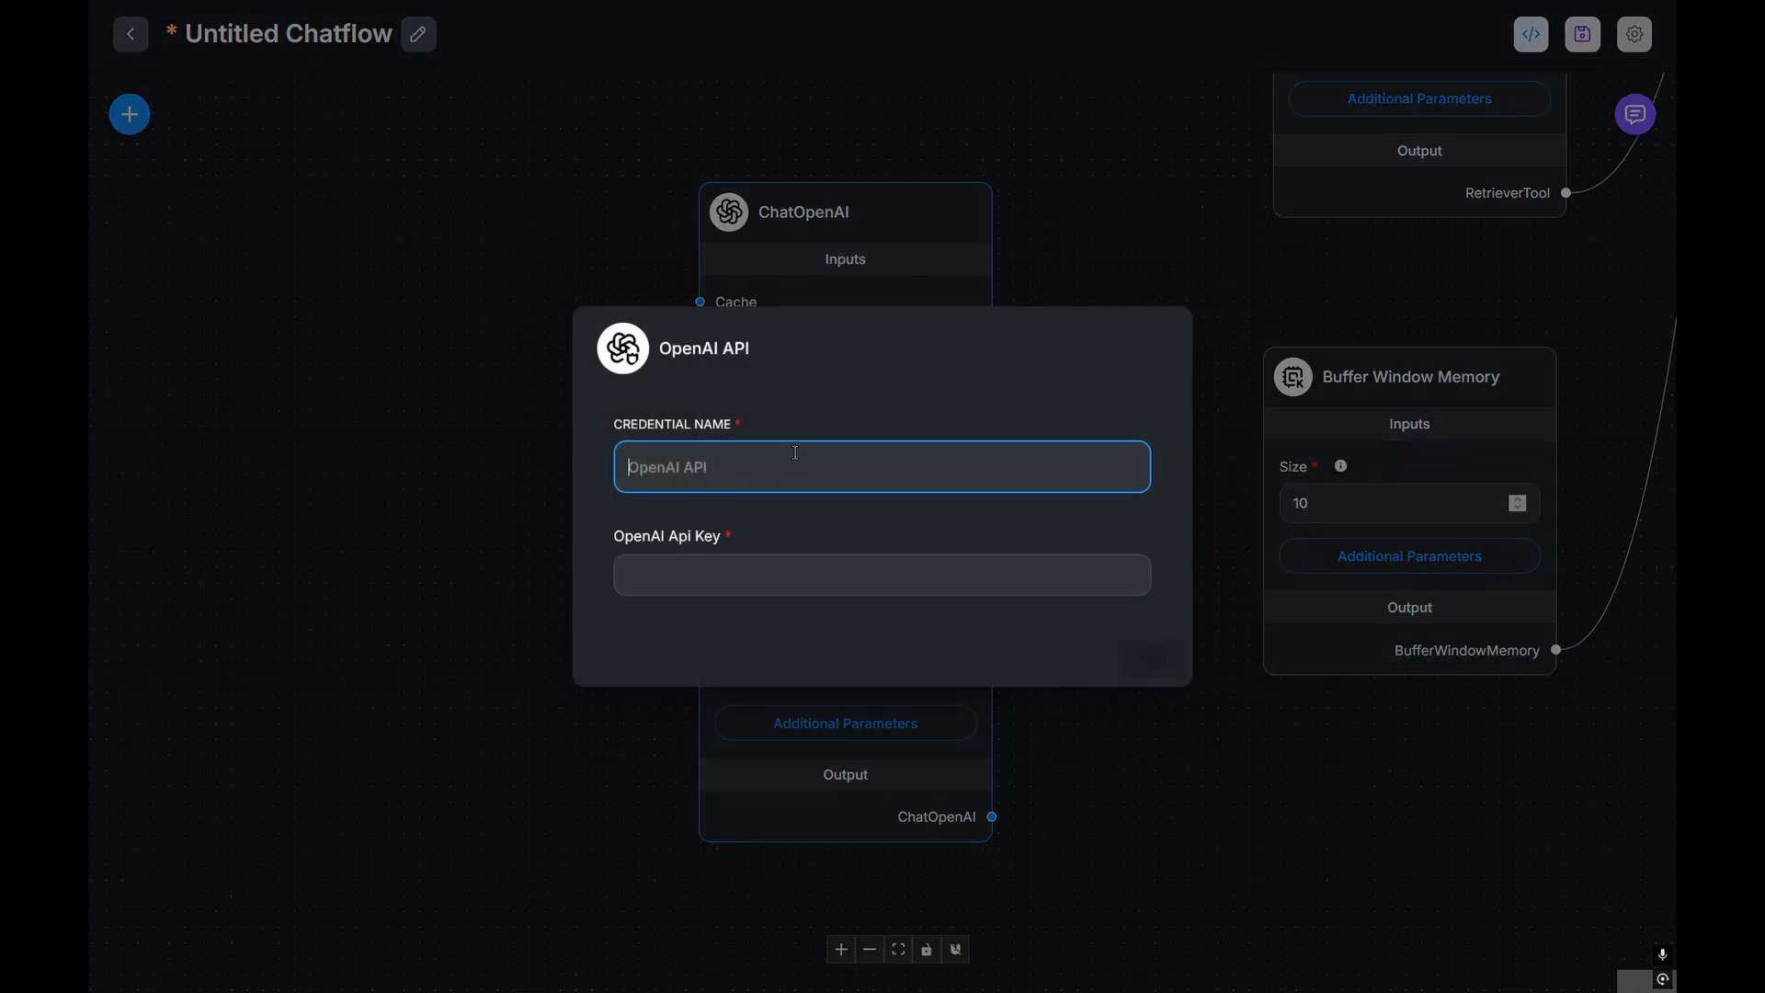
{"action": "type", "text": "chatb"}
{"action": "type", "text": "ot"}
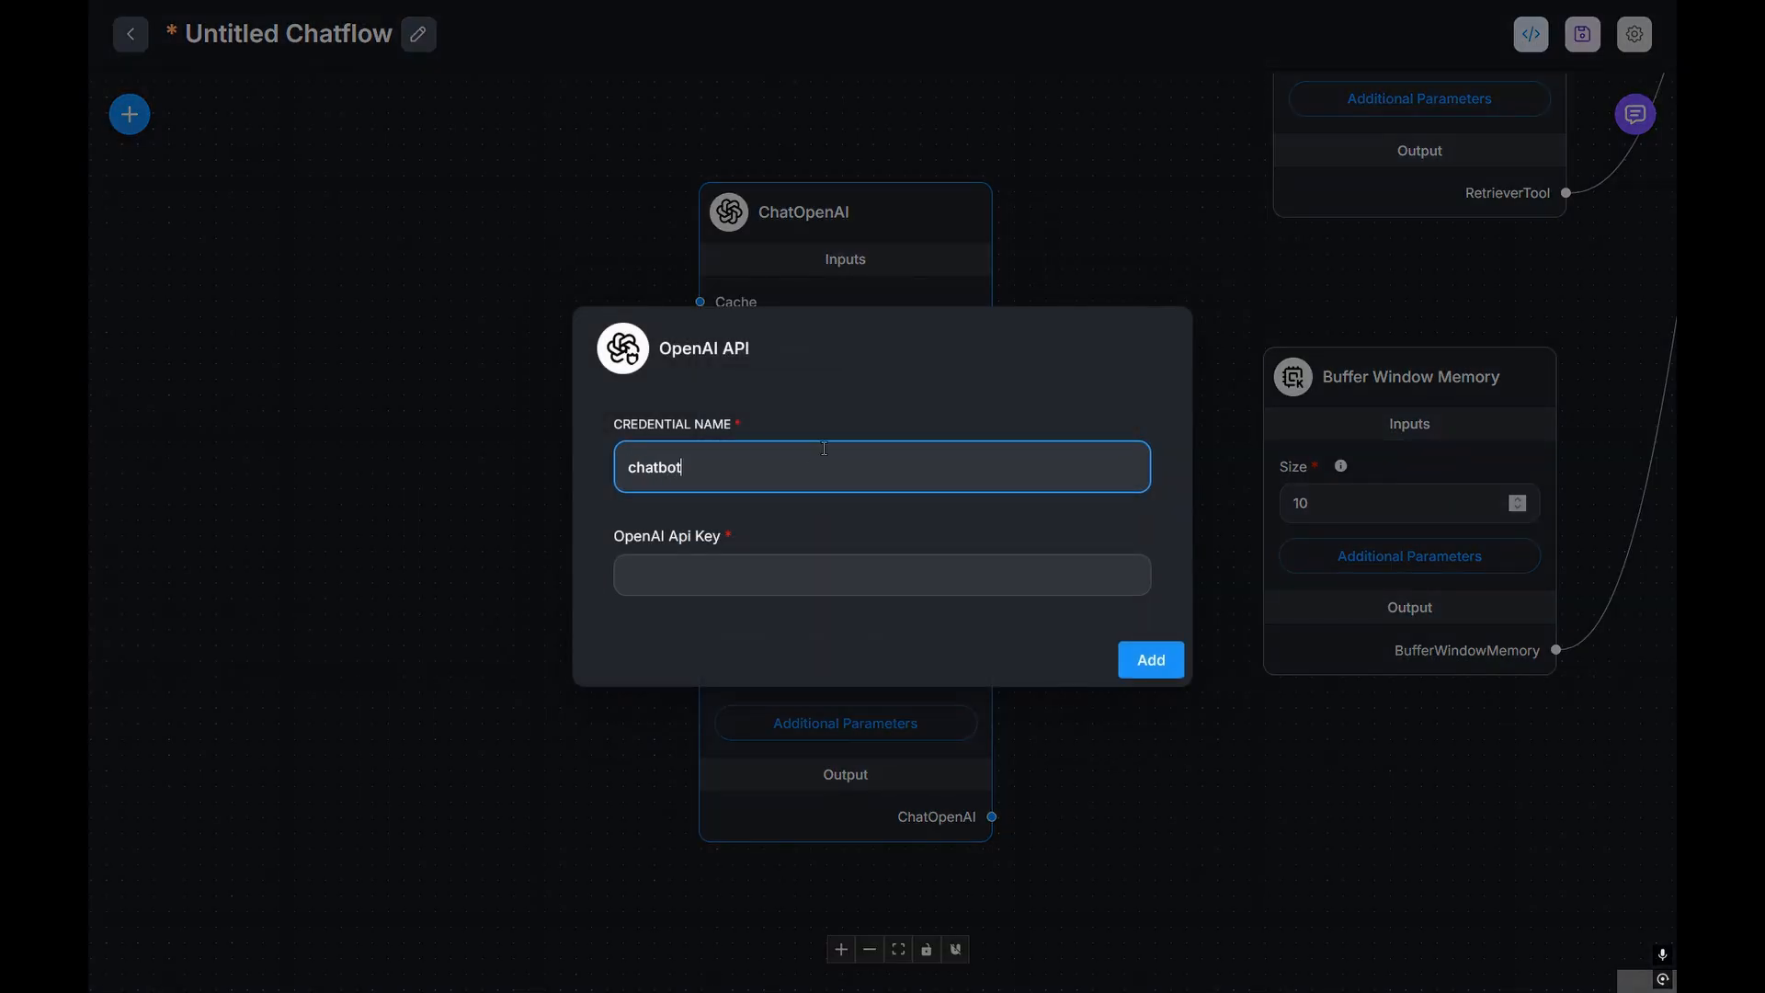
{"action": "key", "text": "Tab"}
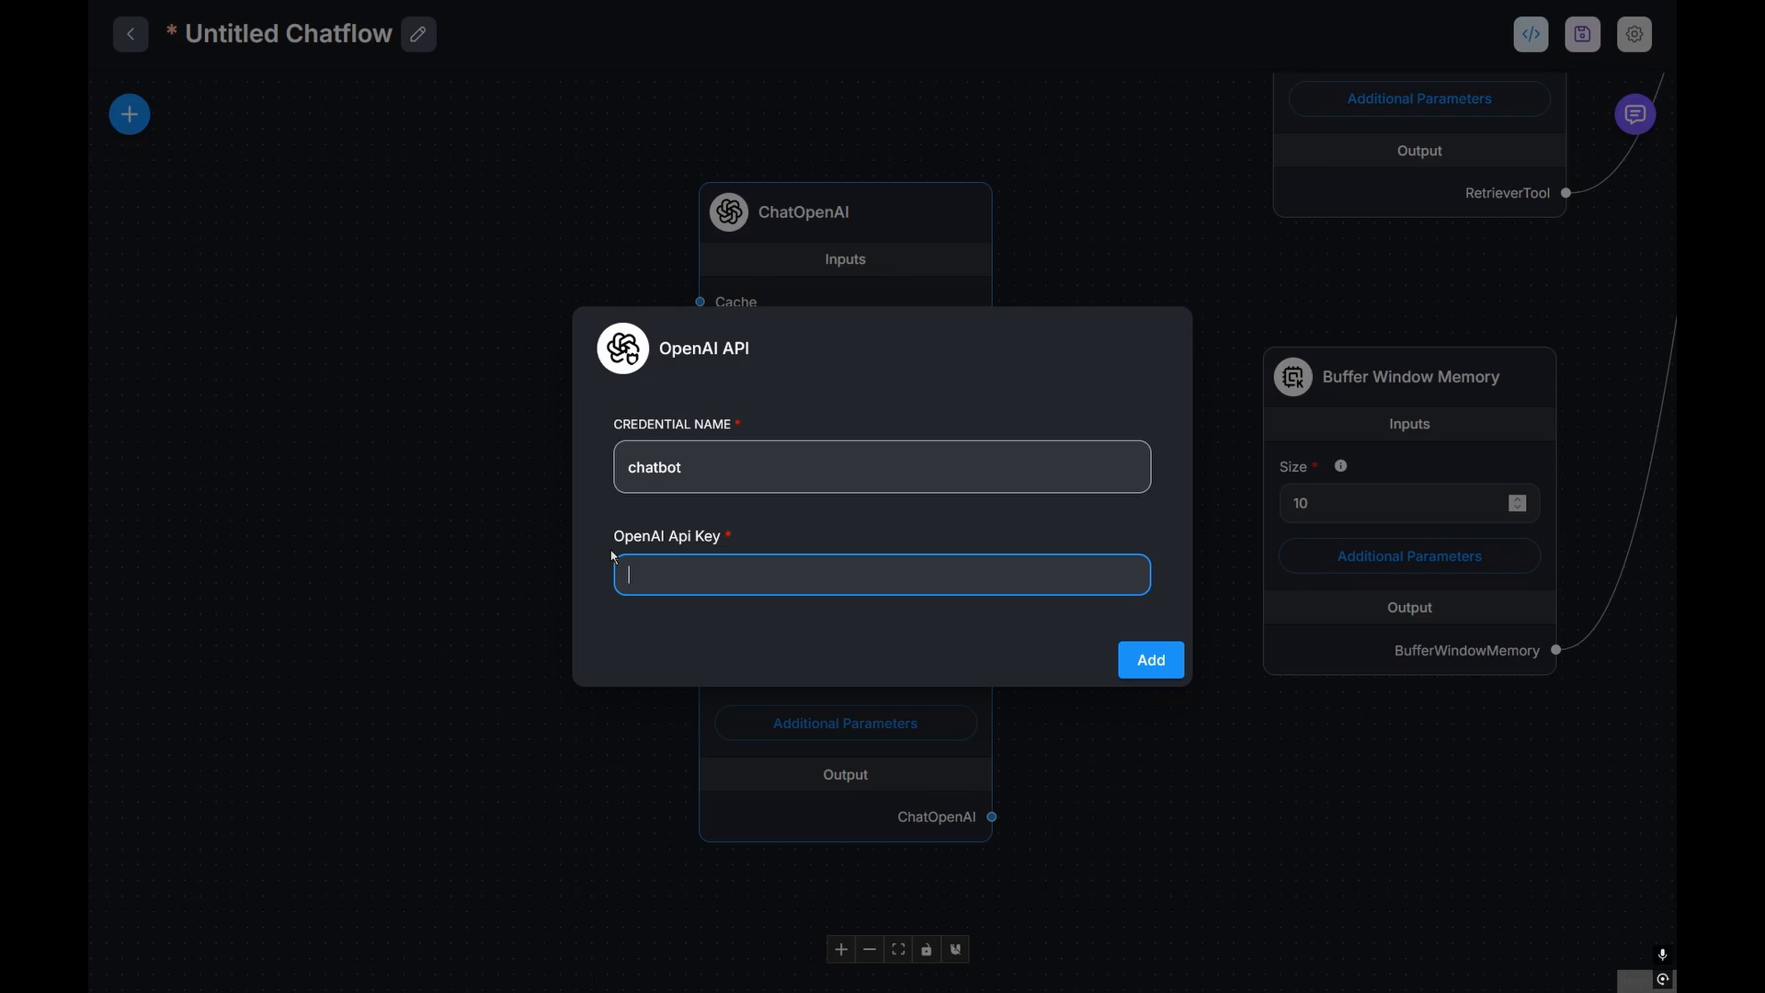
{"action": "key", "text": "ctrl+v"}
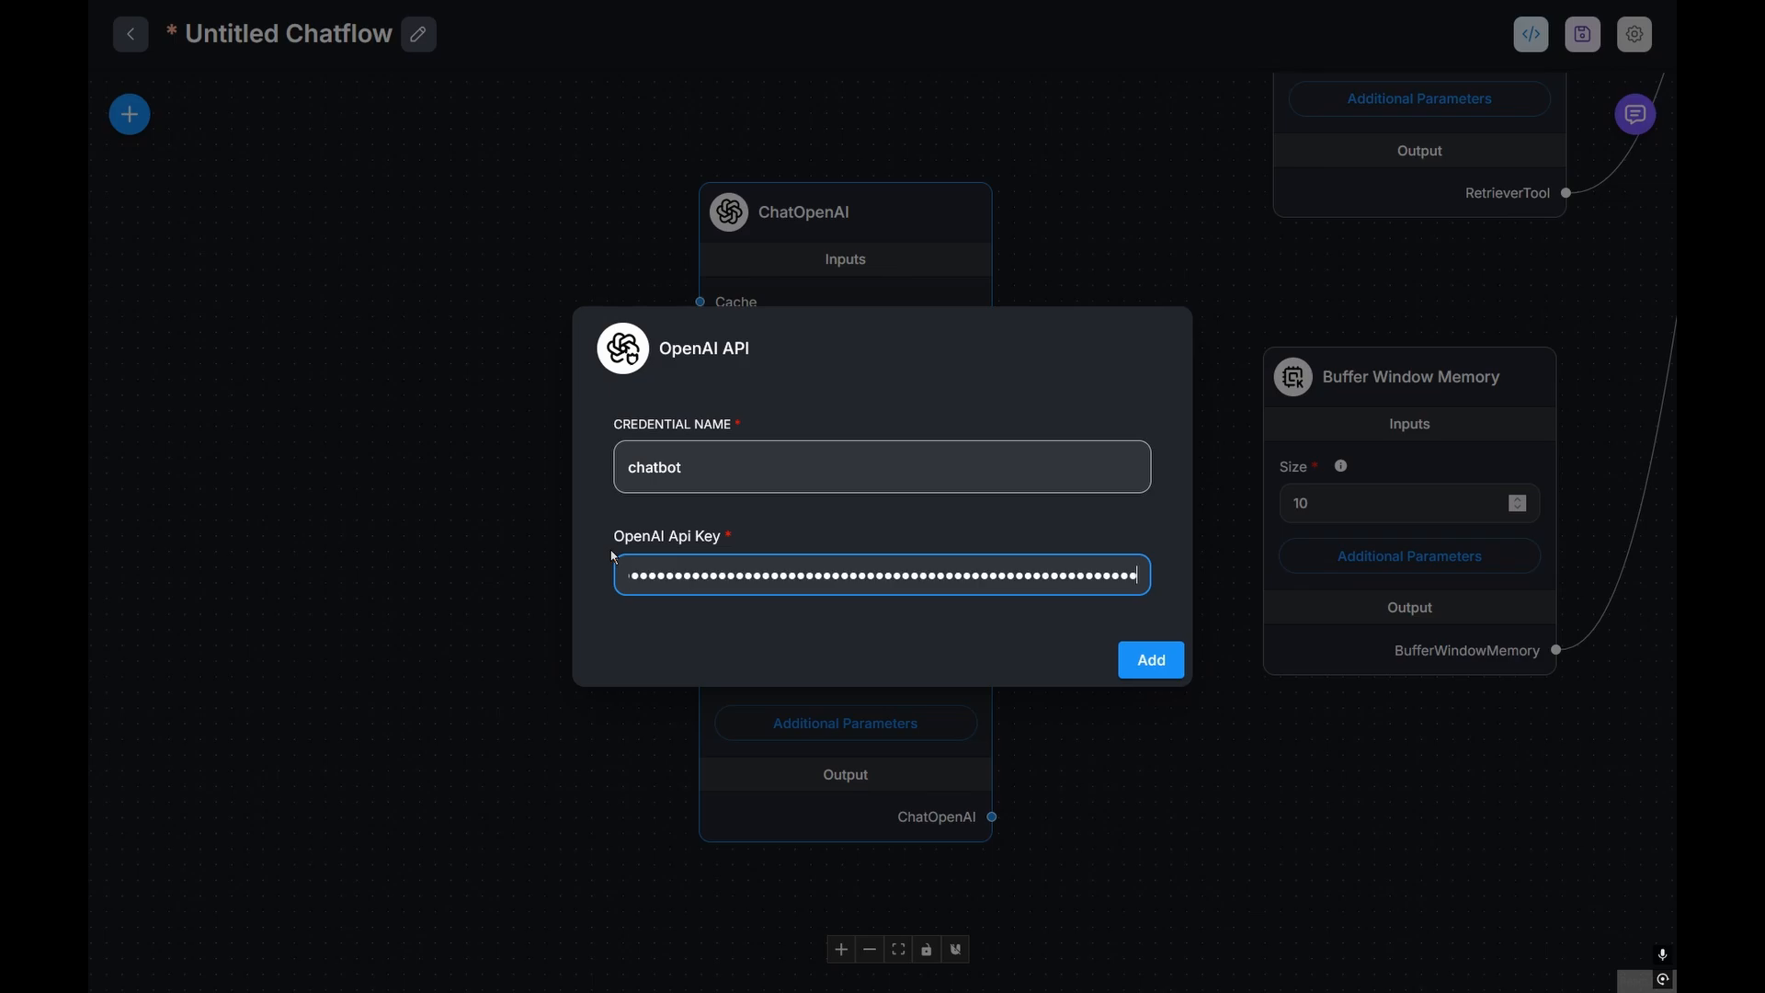
{"action": "left_click", "coordinate": [1159, 661]}
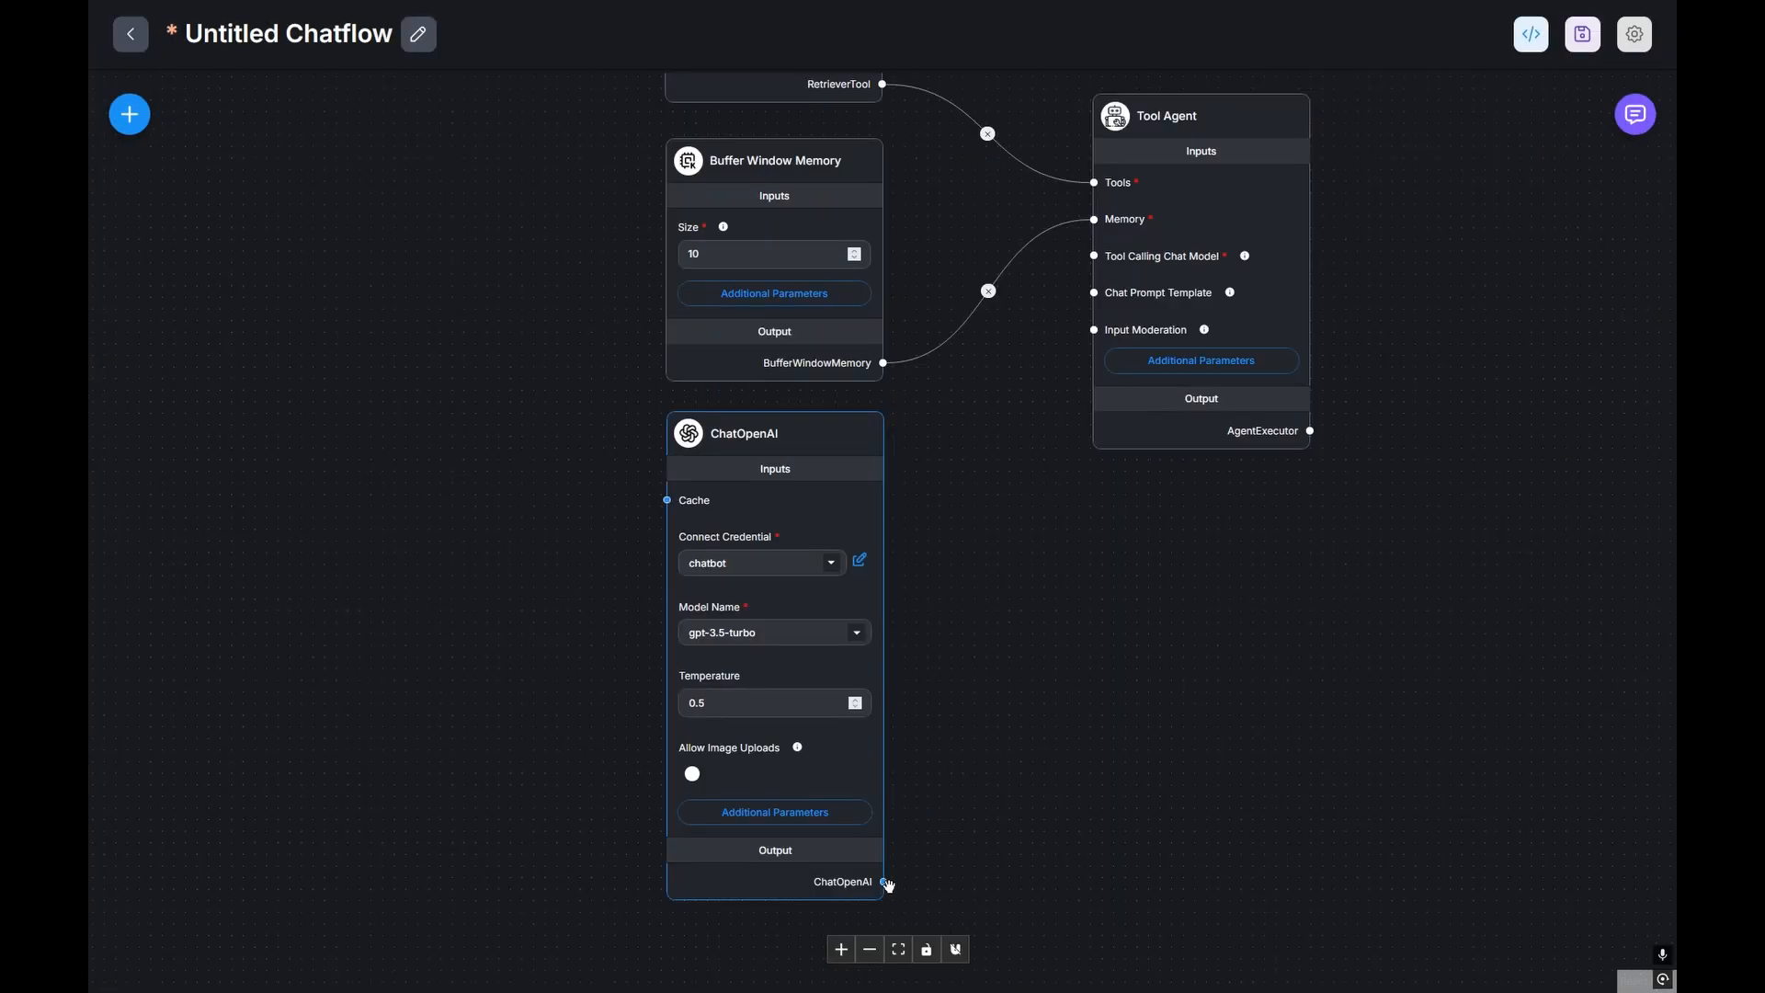
{"action": "left_click_drag", "start_coordinate": [884, 882], "coordinate": [1090, 261]}
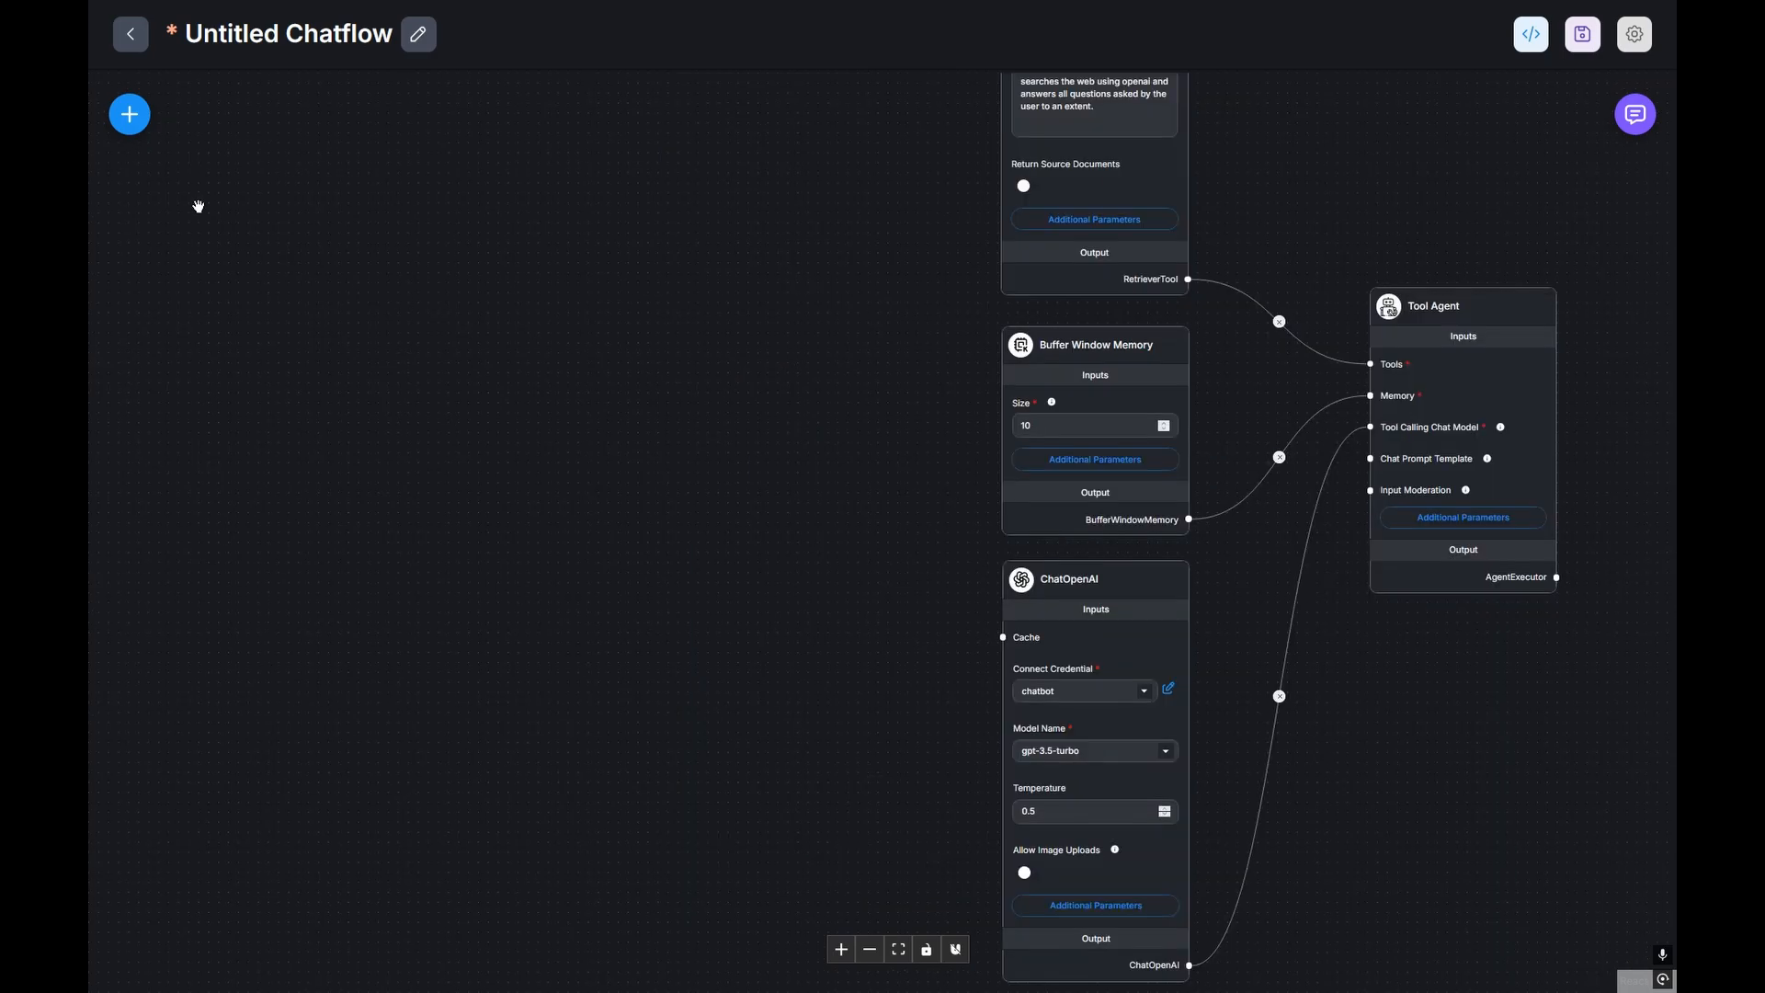
Step: Search 'qdra' in Add Nodes and drop a Qdrant vector store node onto the canvas
{"action": "left_click", "coordinate": [130, 114]}
{"action": "type", "text": "d"}
{"action": "key", "text": "BackSpace"}
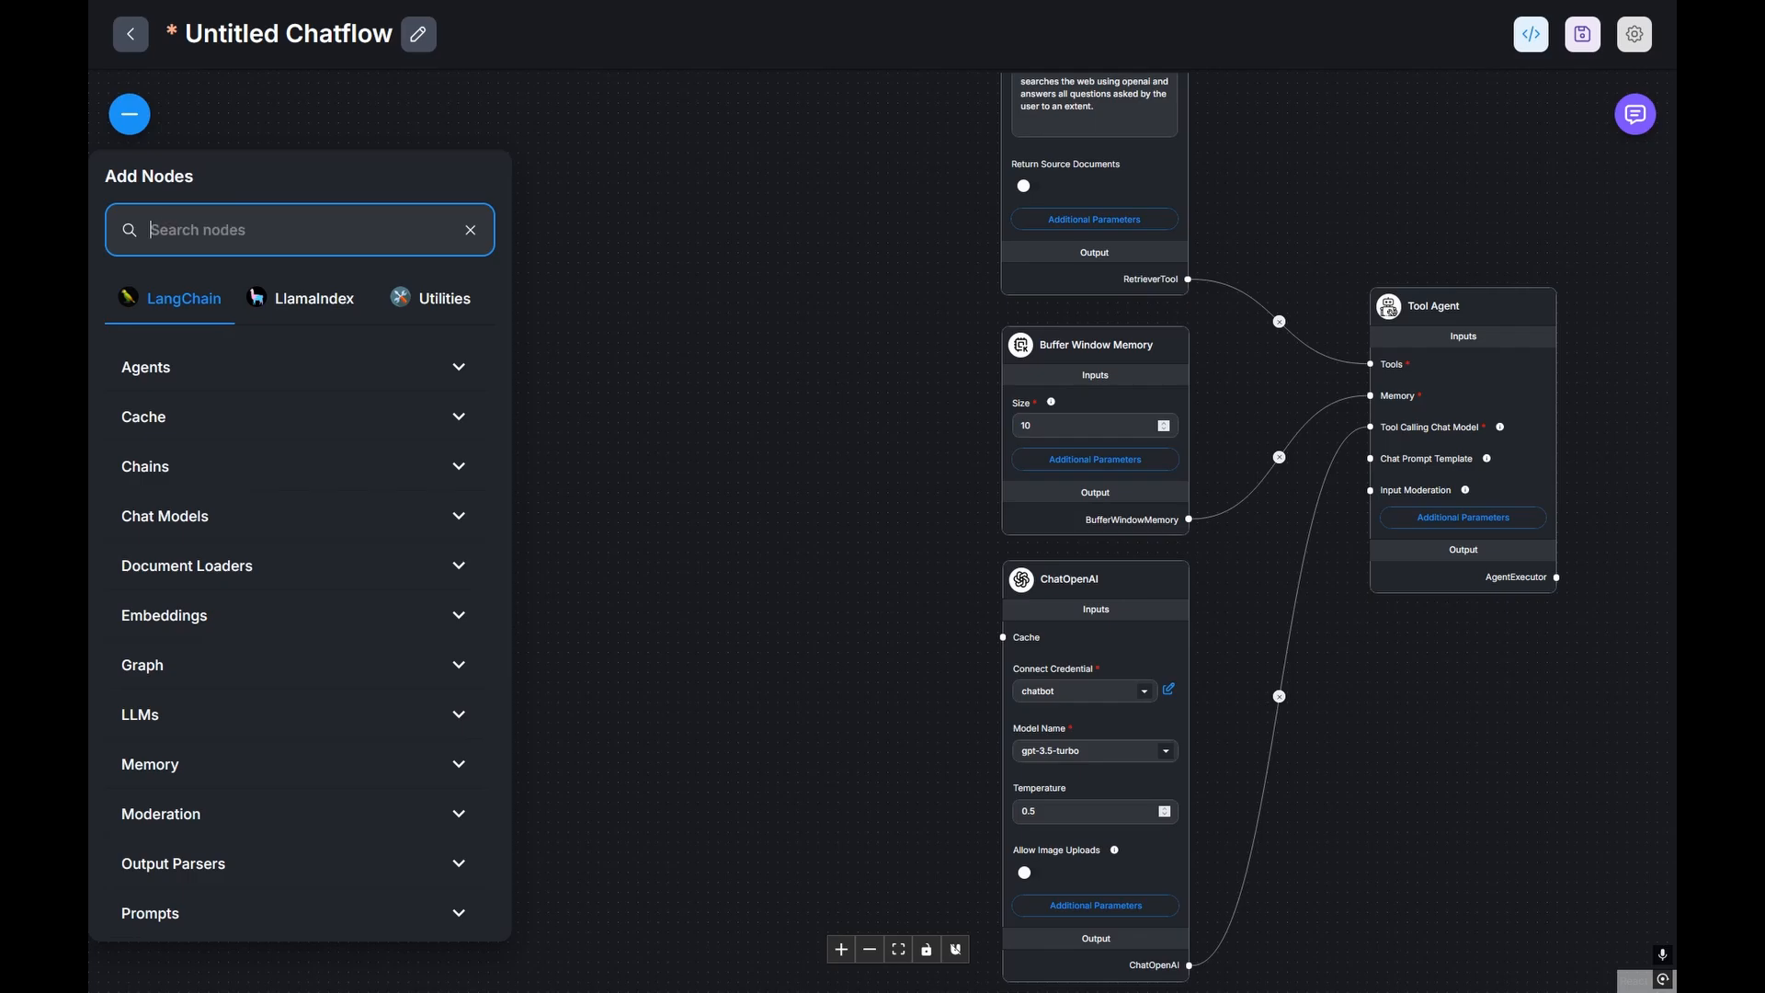
{"action": "type", "text": "qdran"}
{"action": "key", "text": "BackSpace"}
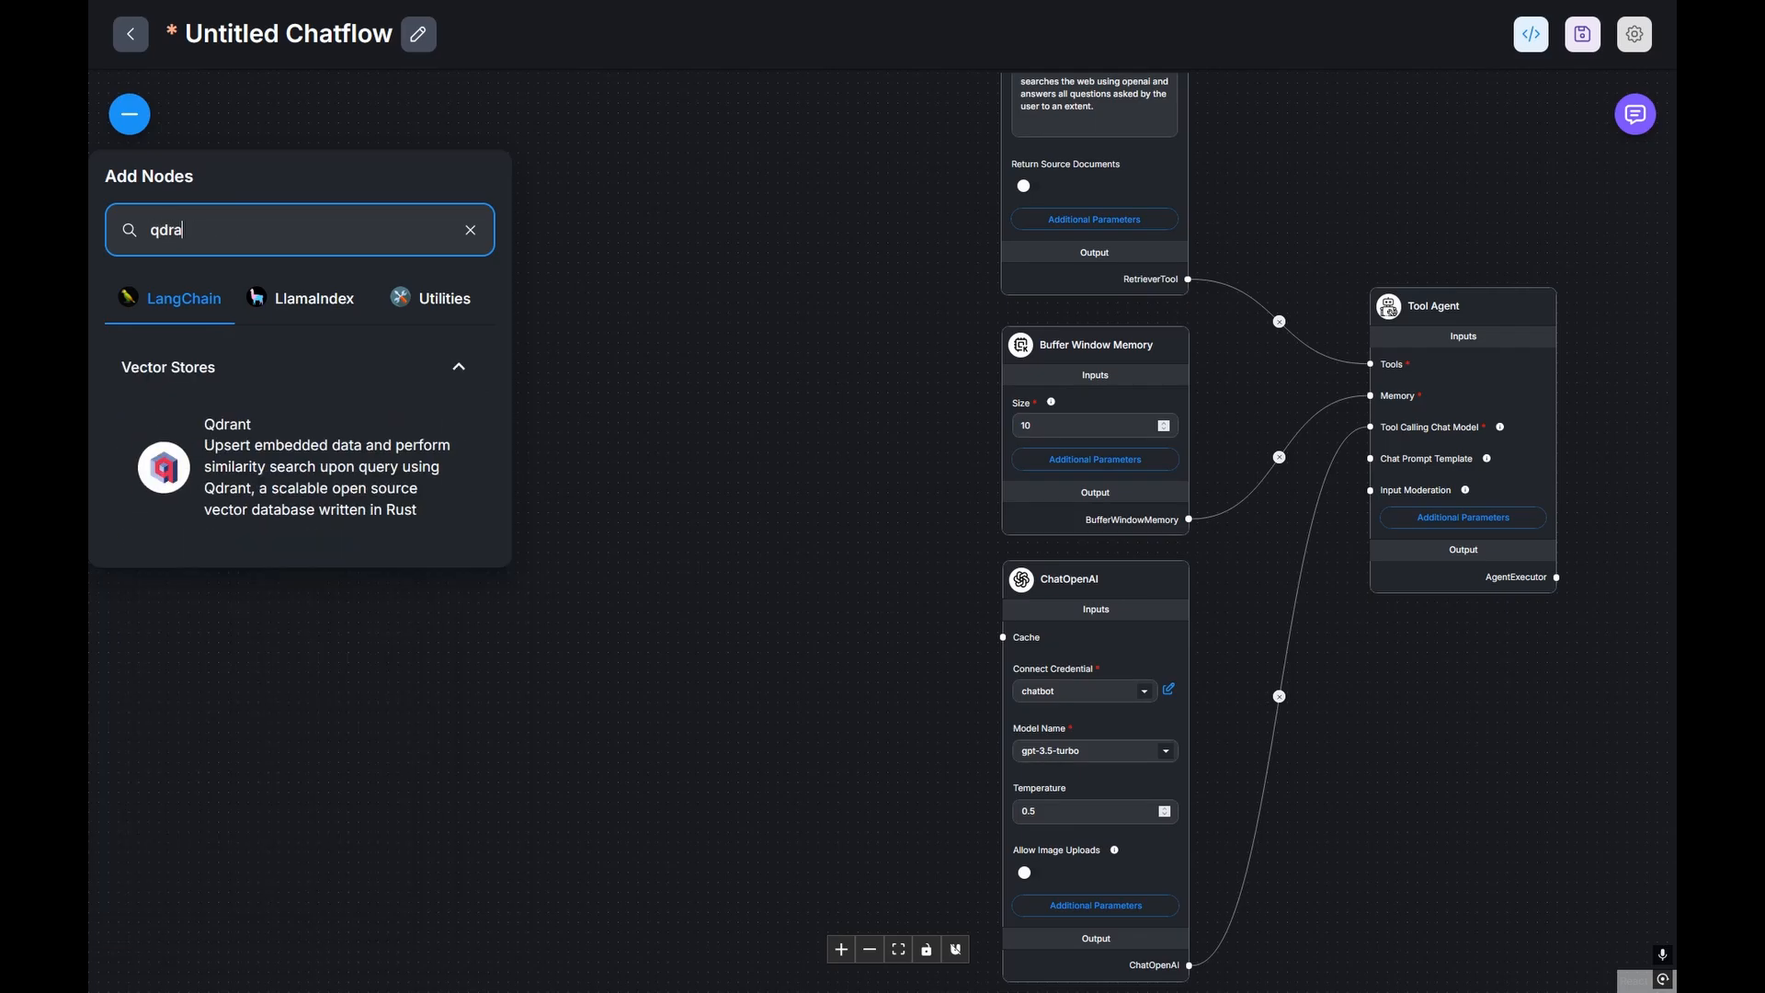
{"action": "left_click_drag", "start_coordinate": [276, 464], "coordinate": [823, 450]}
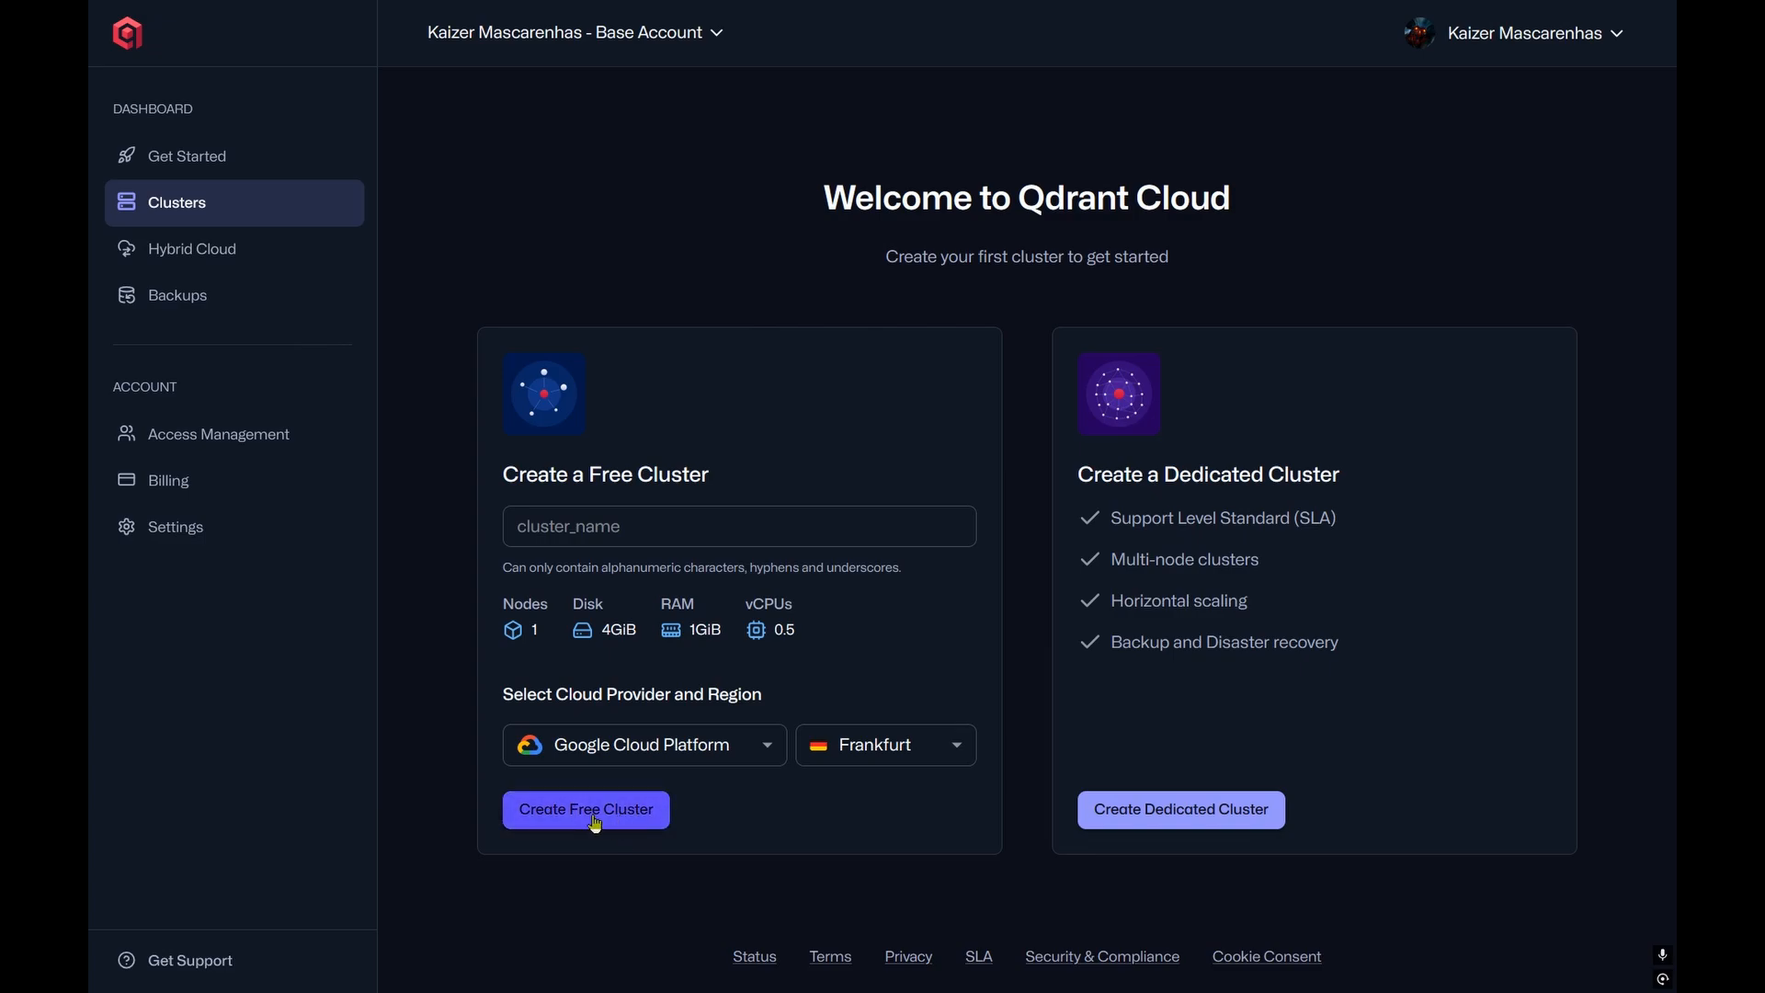
Step: Create a free Qdrant cluster named CHATBOT on Amazon Web Services in Frankfurt
{"action": "left_click", "coordinate": [652, 755]}
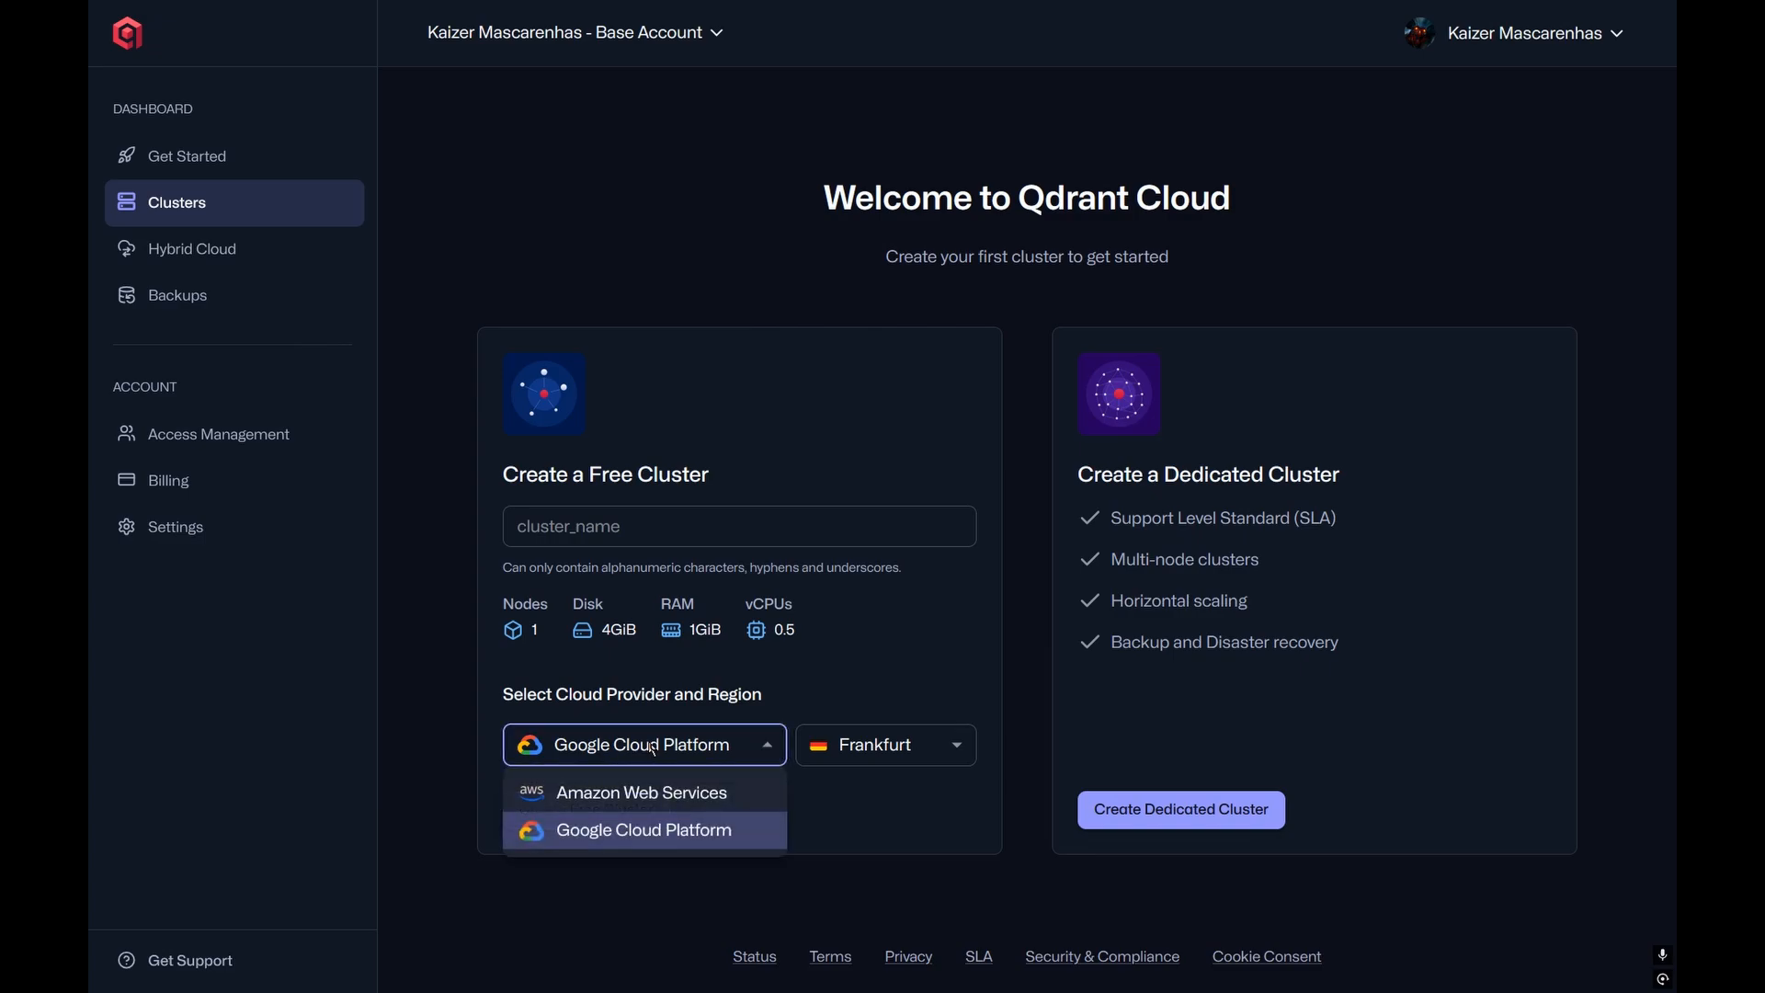
{"action": "left_click", "coordinate": [634, 806]}
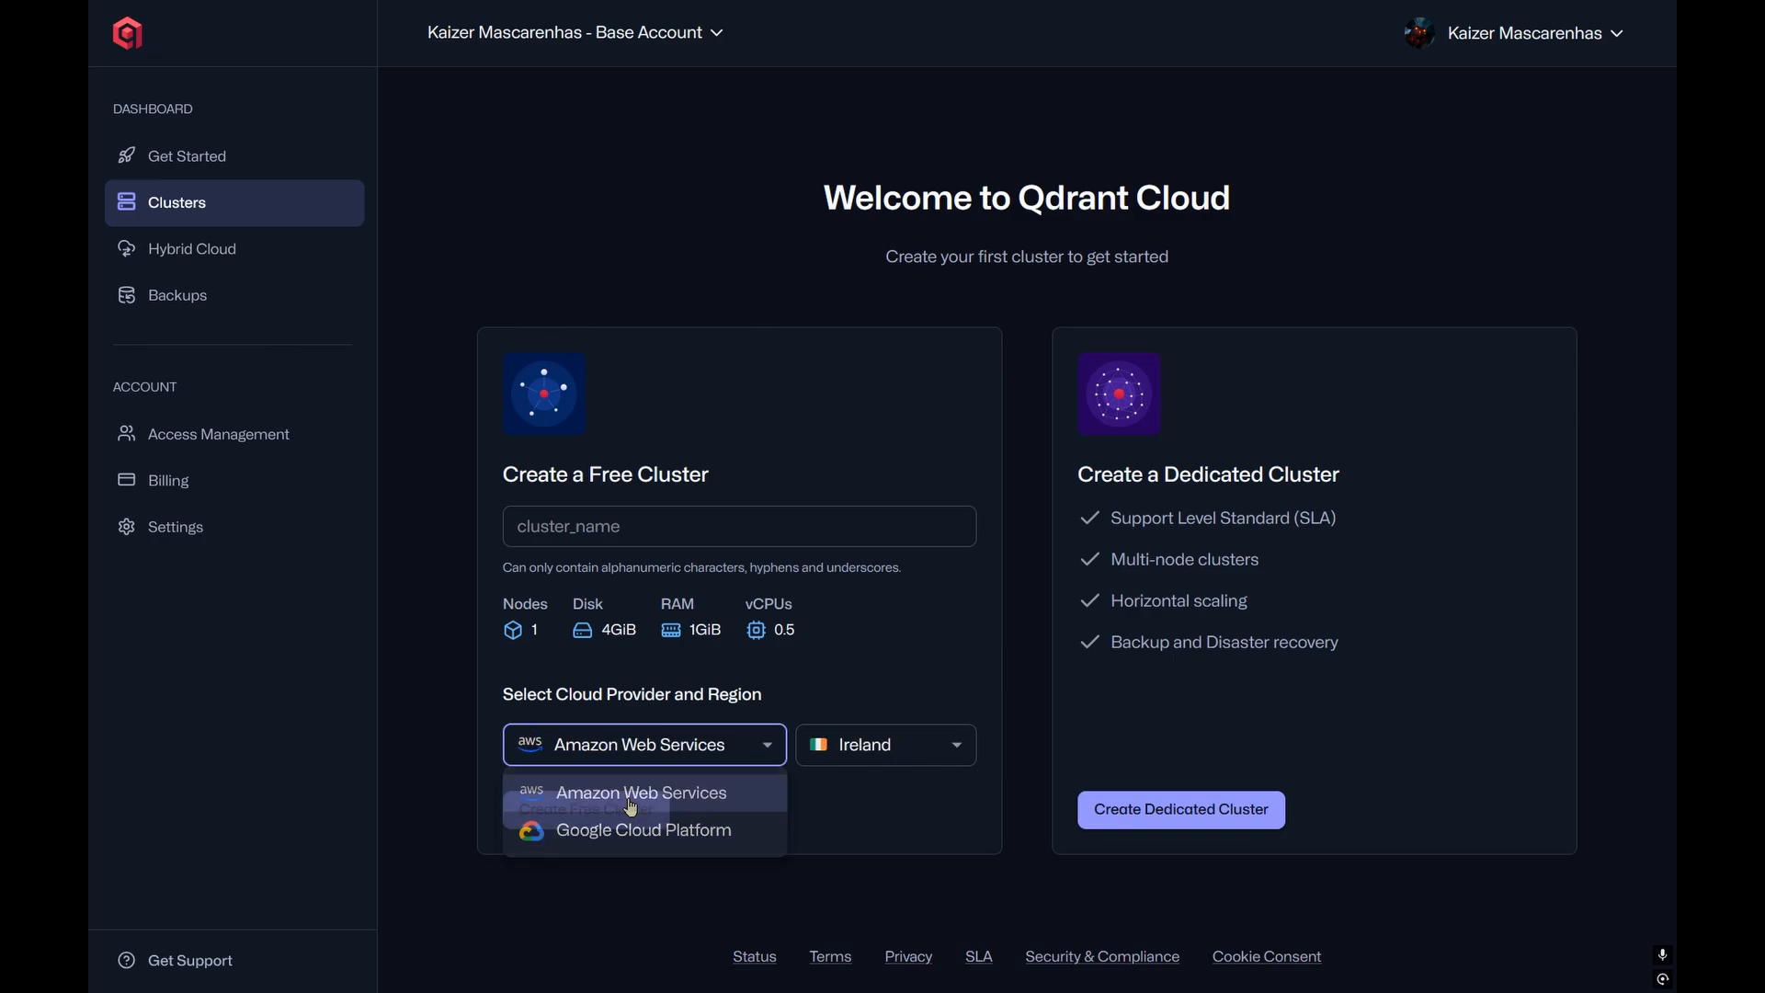
{"action": "left_click", "coordinate": [861, 759]}
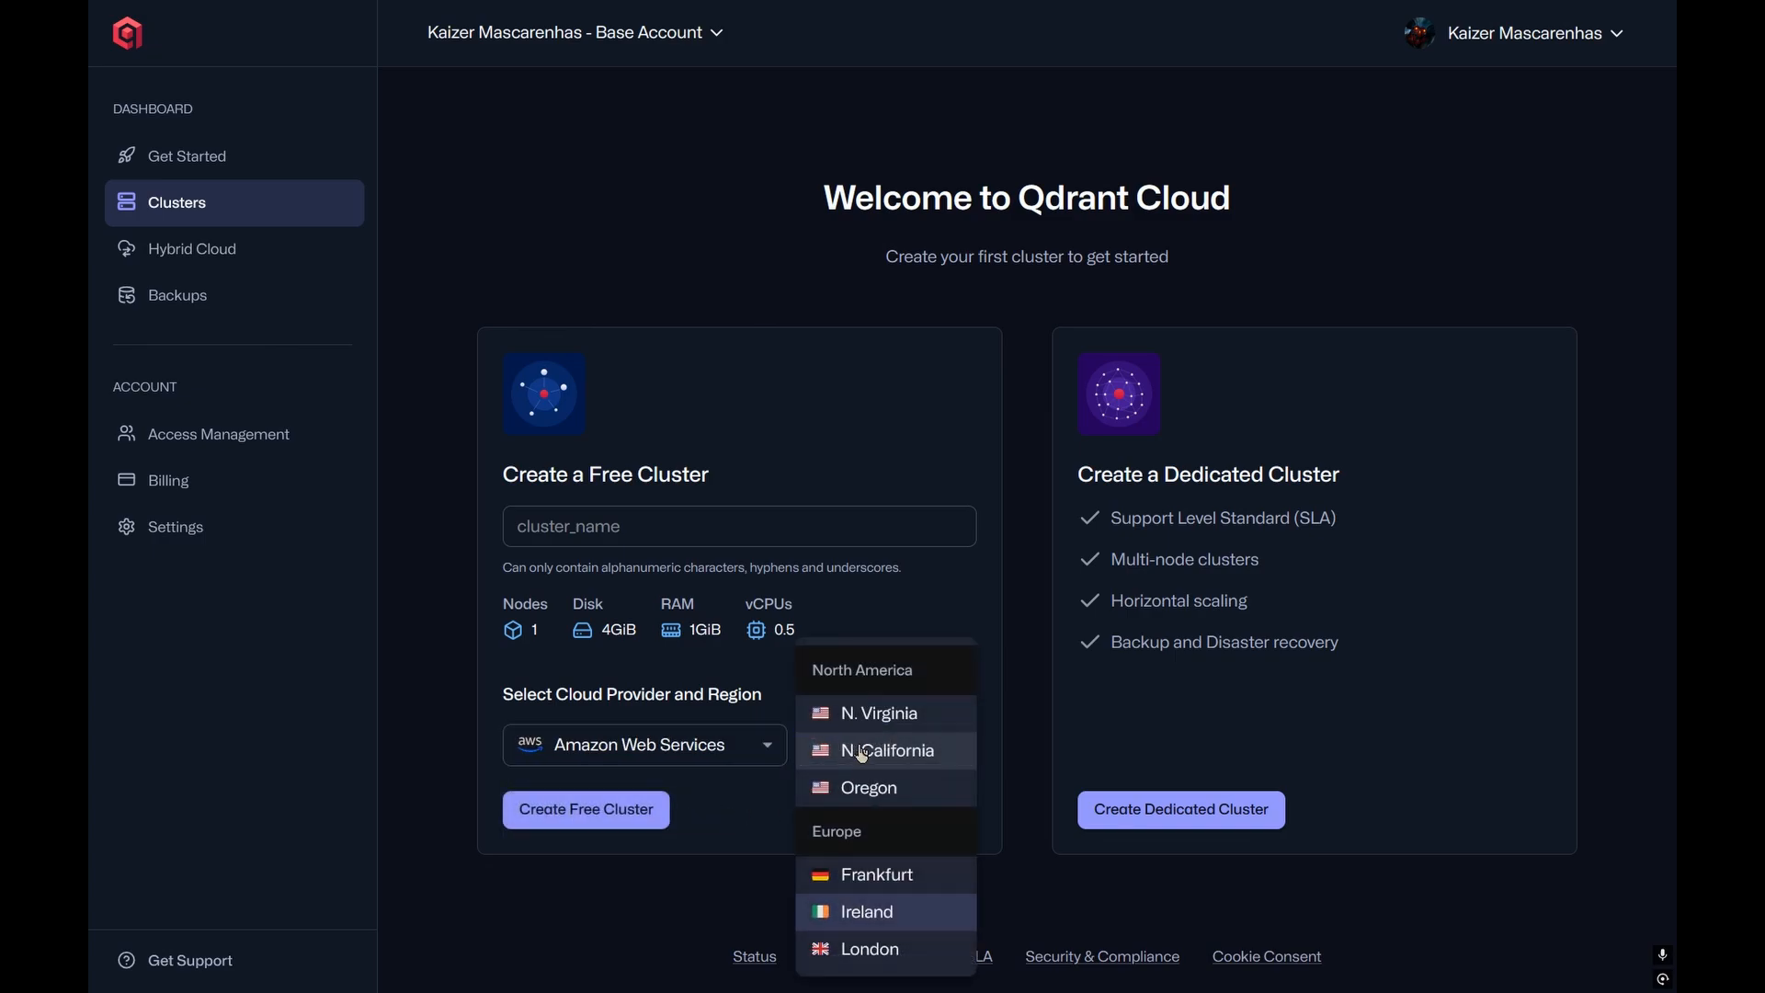
{"action": "left_click", "coordinate": [851, 876]}
{"action": "left_click", "coordinate": [659, 535]}
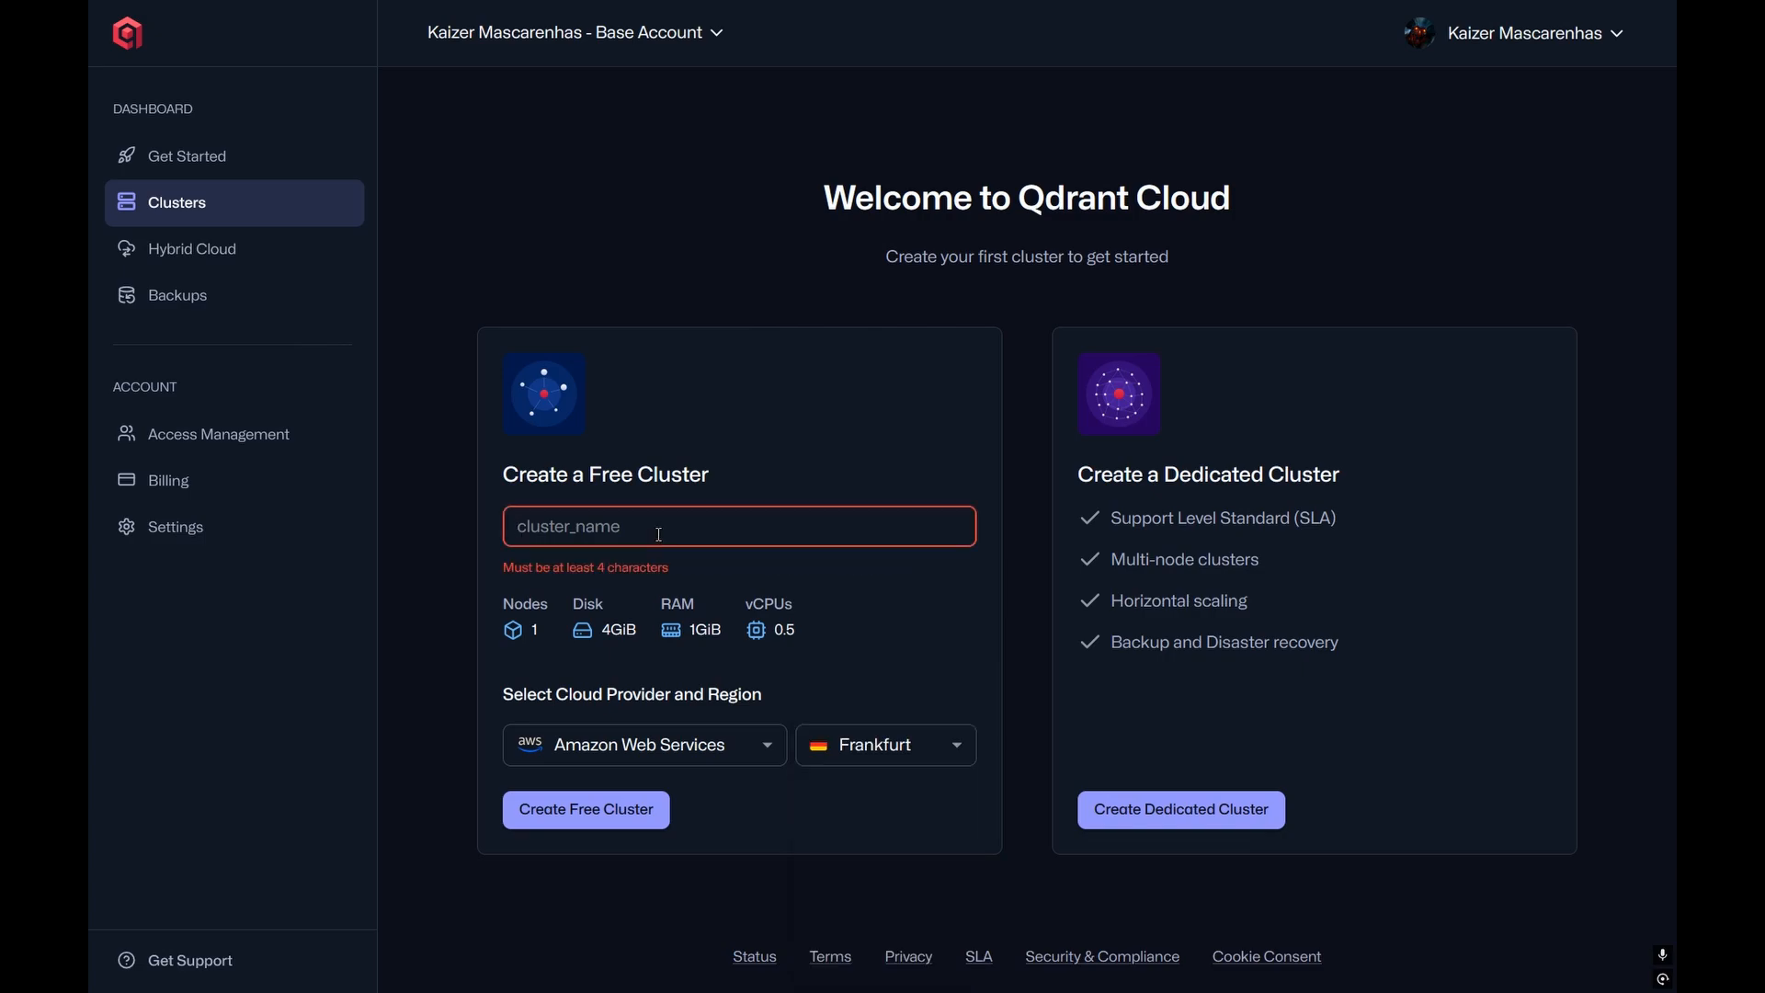
{"action": "type", "text": "CHATB"}
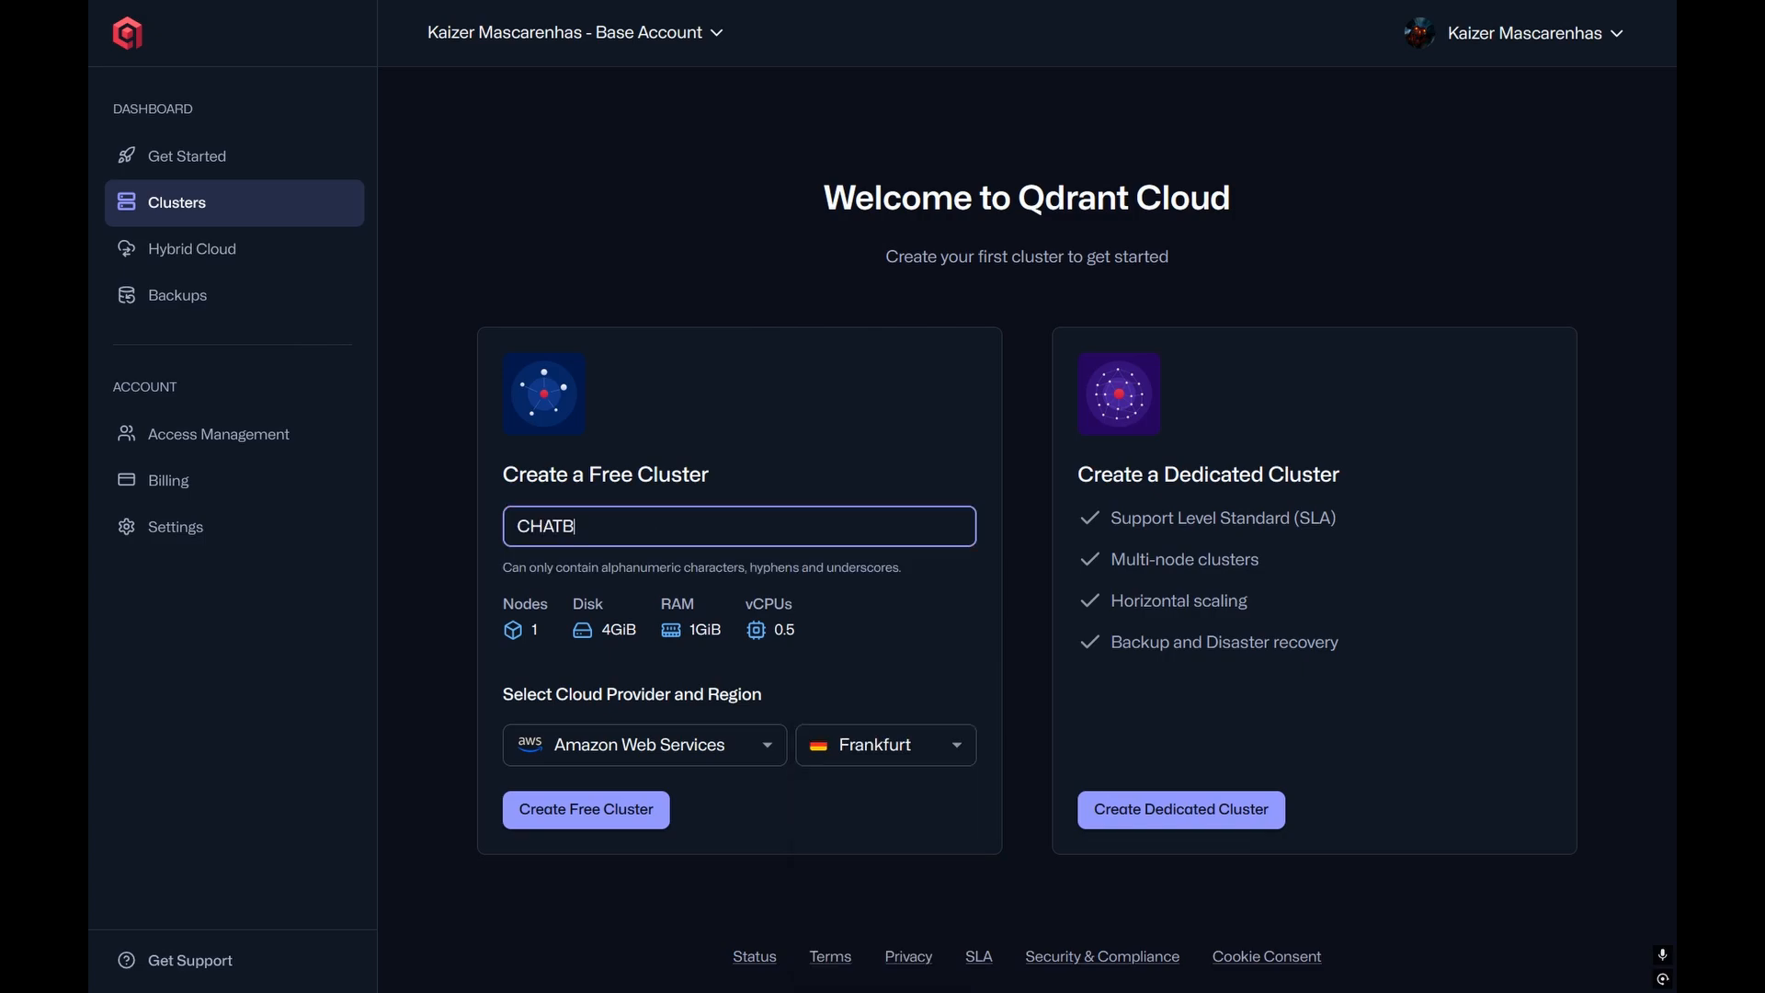
{"action": "type", "text": "OT"}
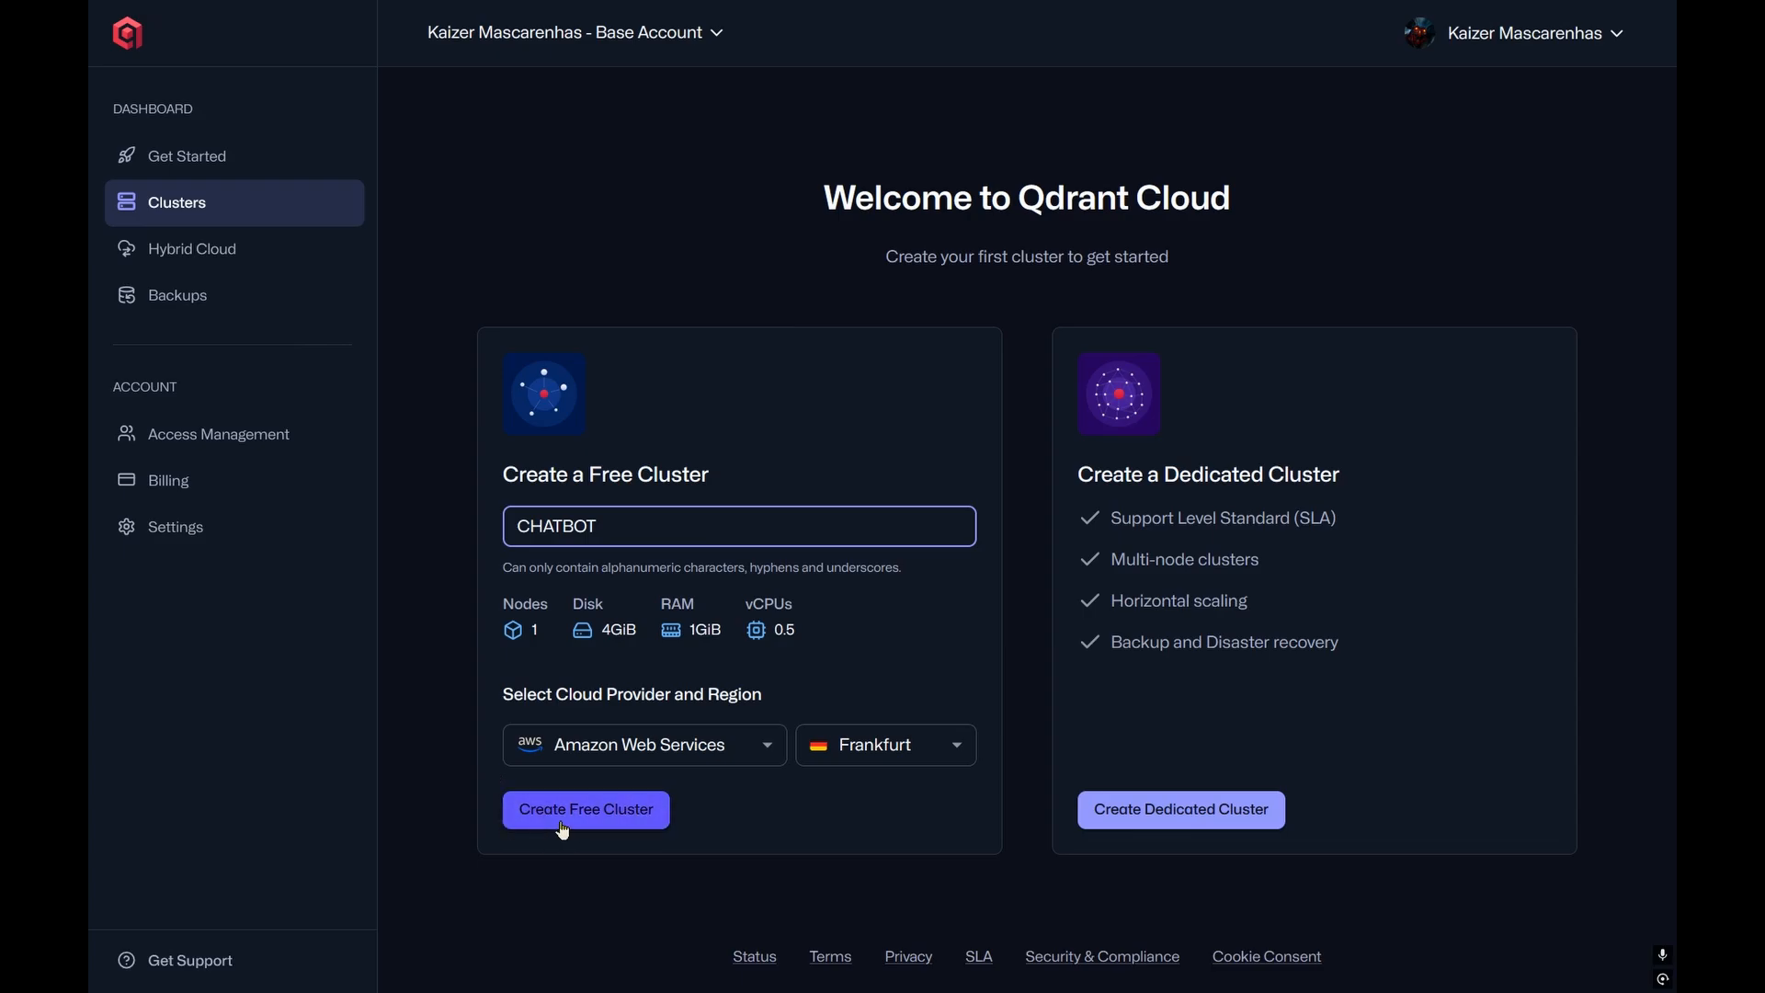
{"action": "left_click", "coordinate": [595, 828]}
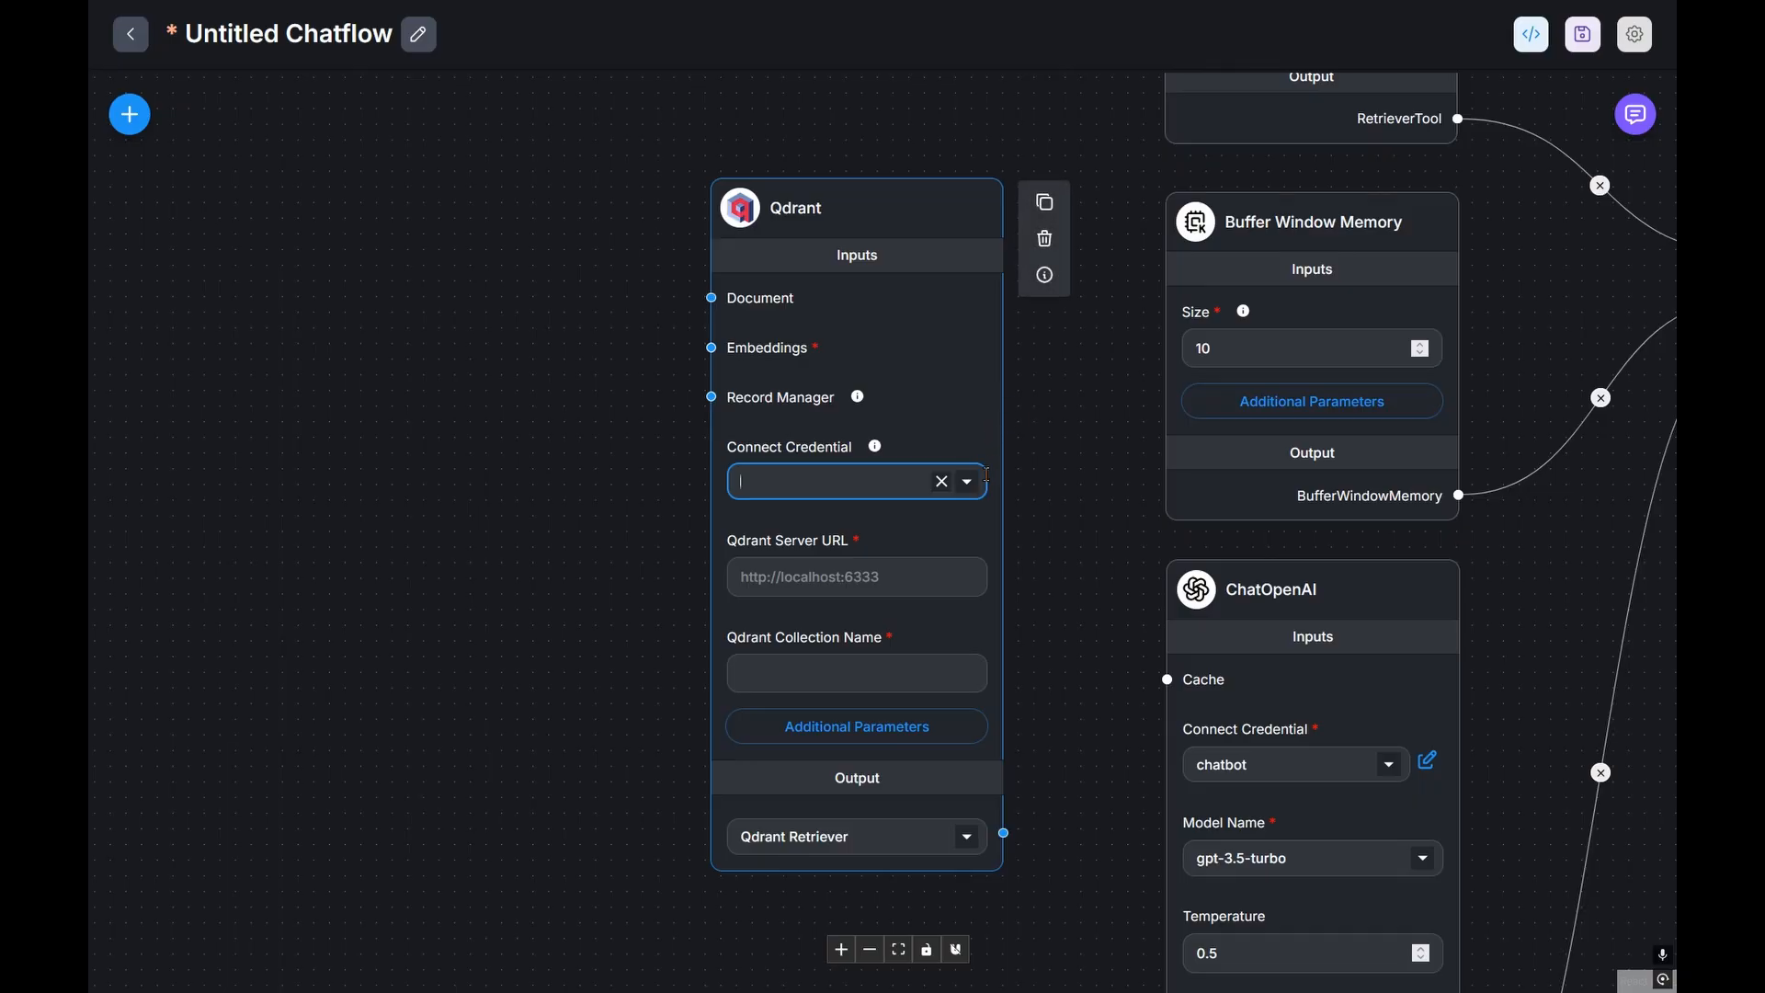
{"action": "left_click", "coordinate": [828, 481]}
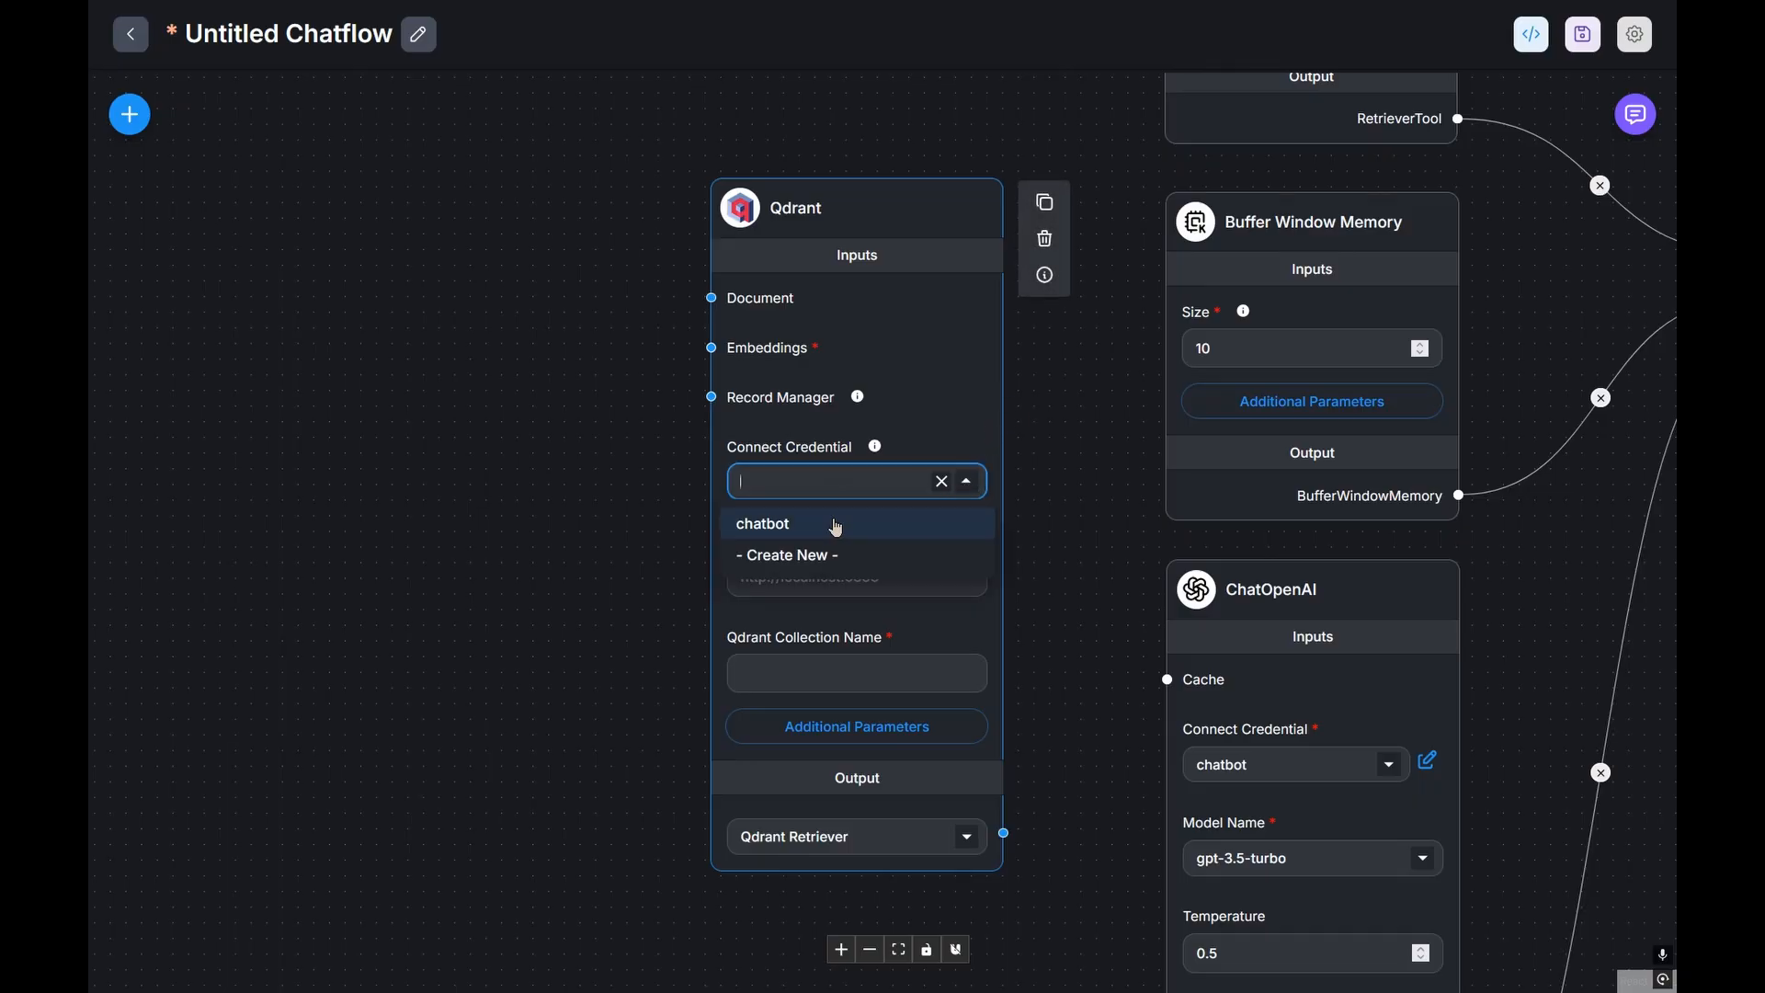
Step: Add a Qdrant credential named CHATBOT with the pasted cluster API key
{"action": "left_click", "coordinate": [800, 556]}
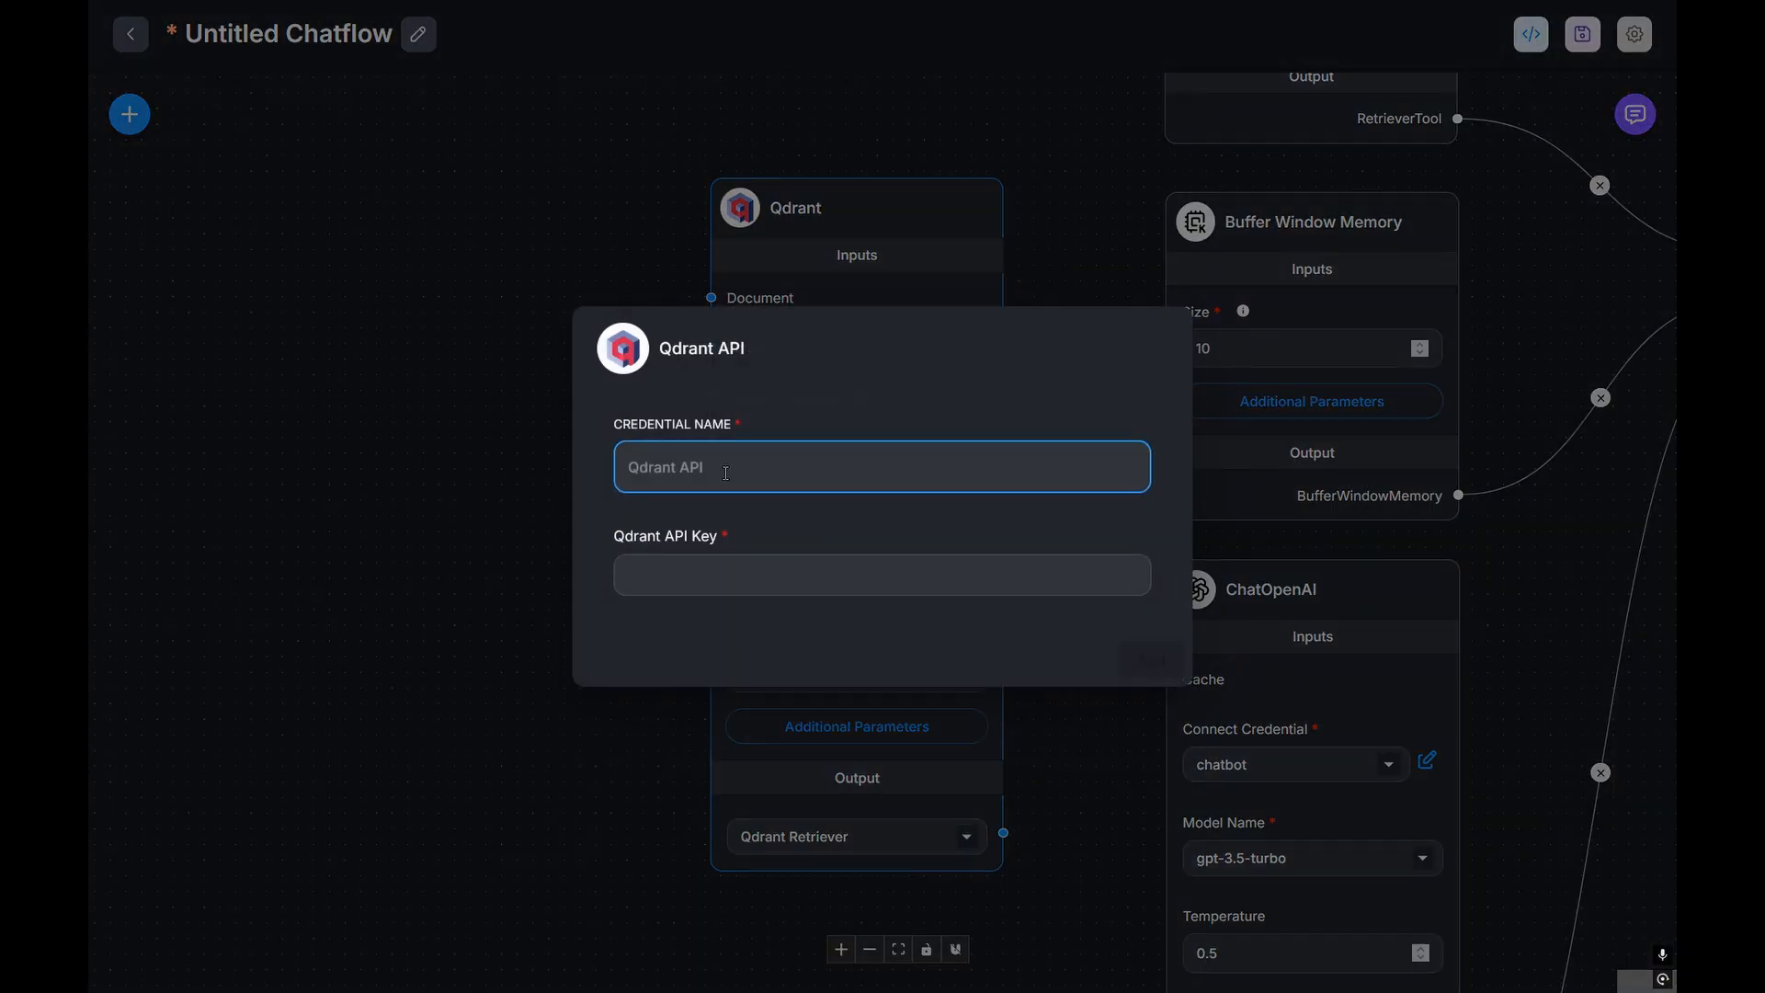
{"action": "type", "text": "CHATBOT"}
{"action": "left_click", "coordinate": [673, 567]}
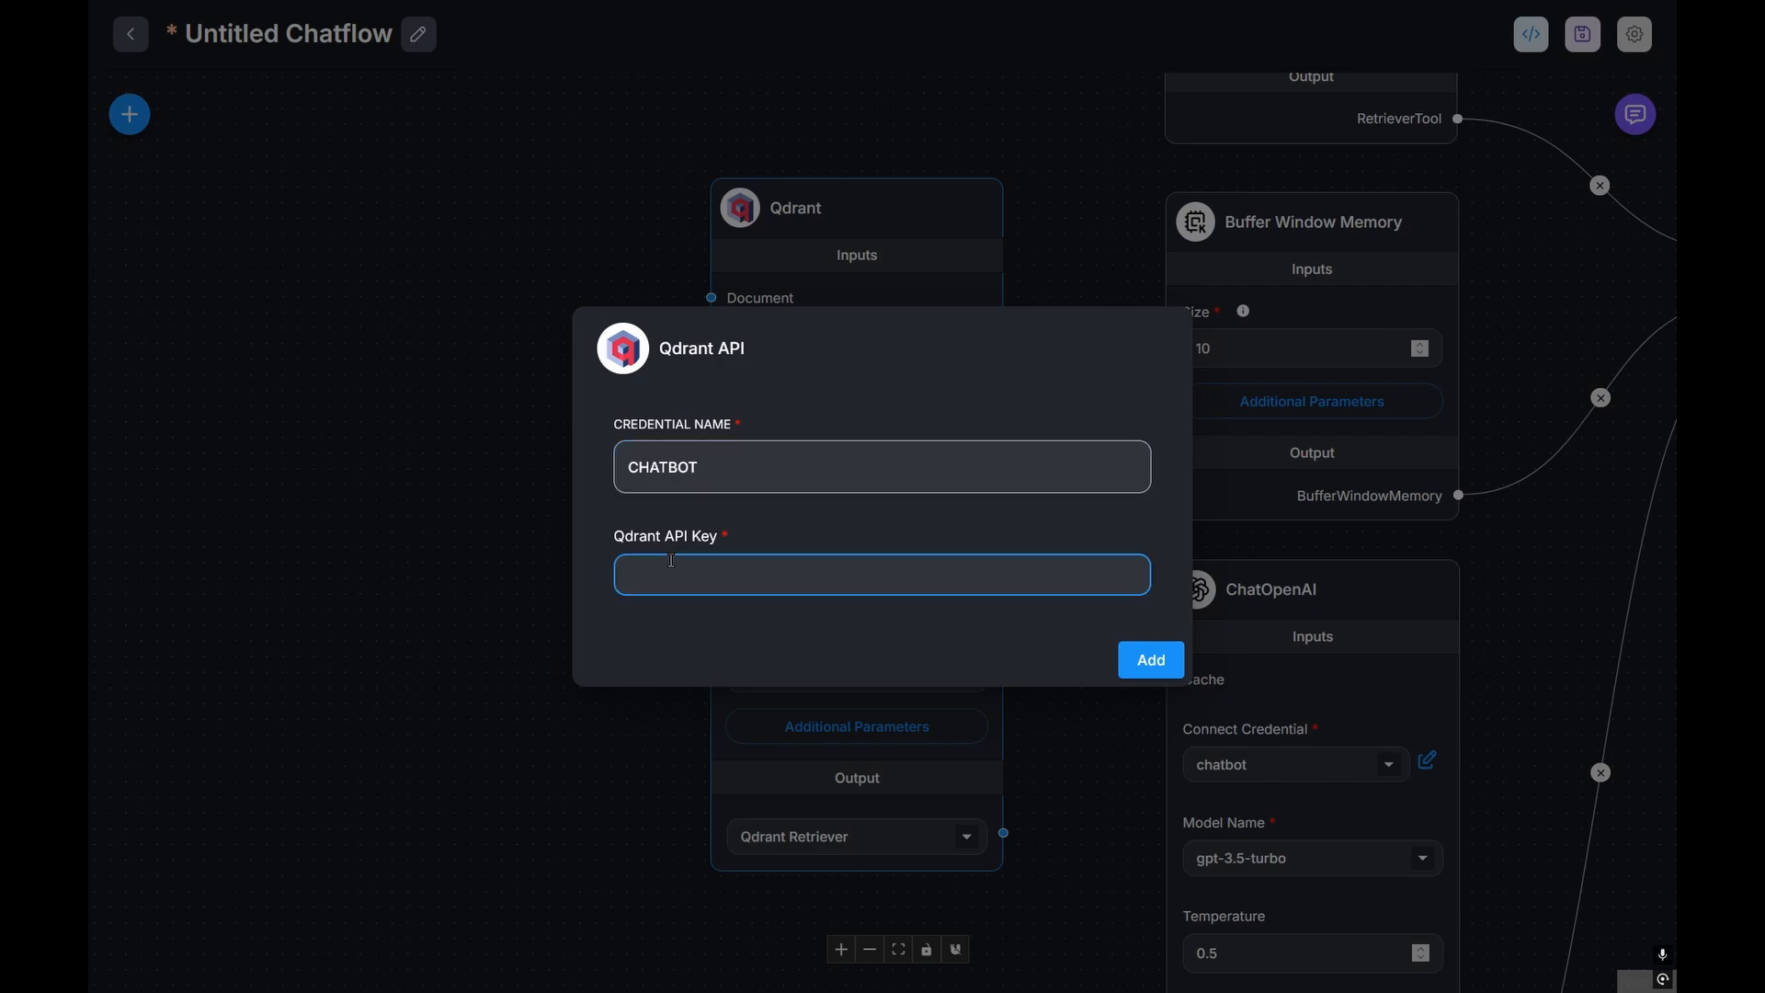
{"action": "key", "text": "ctrl+v"}
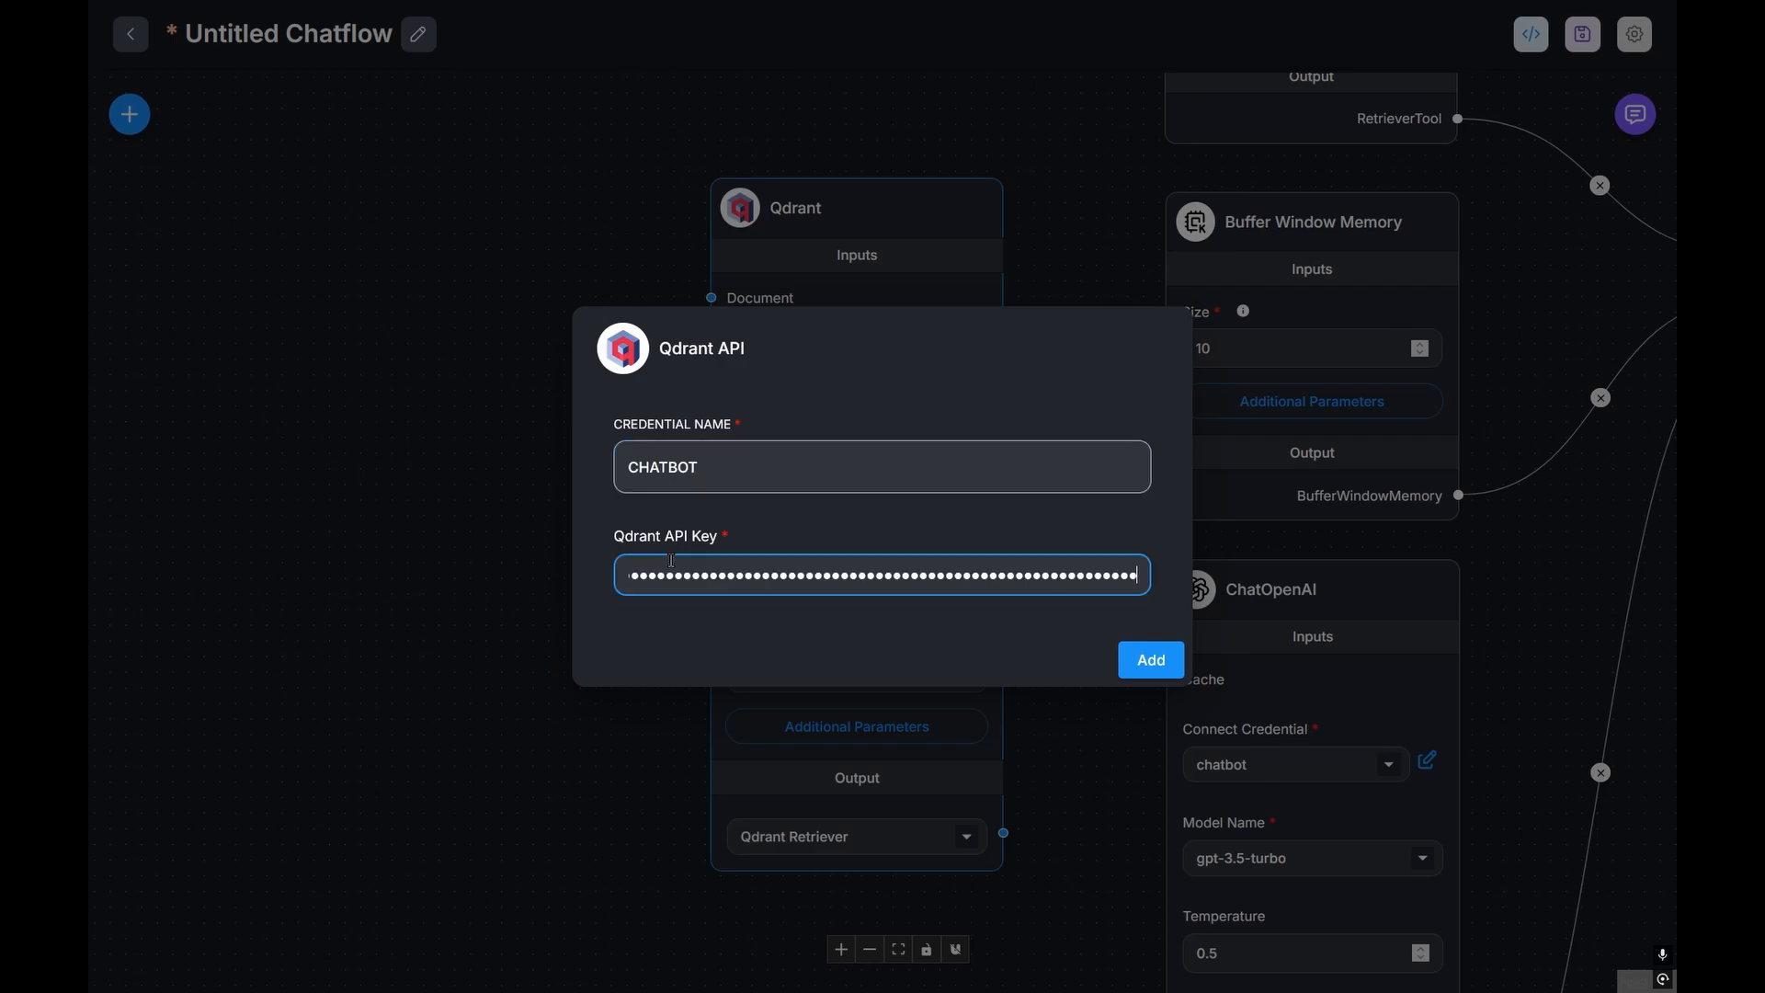
{"action": "left_click", "coordinate": [1154, 661]}
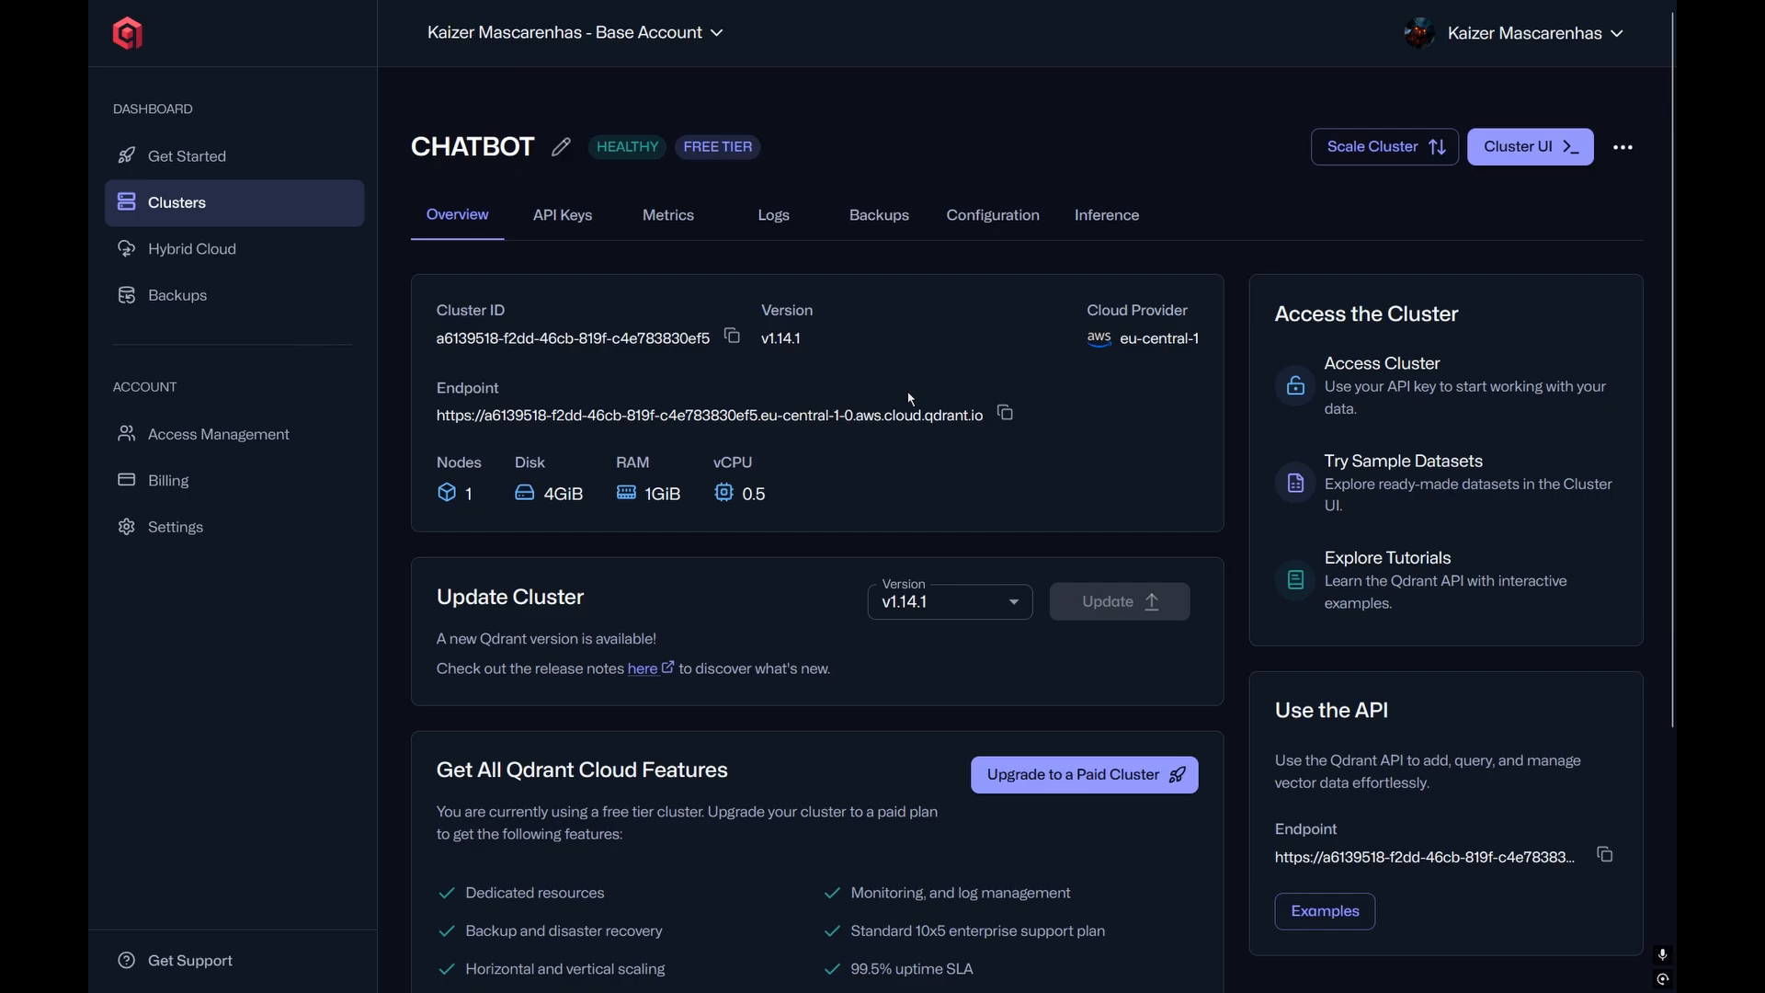
Step: Paste the cluster endpoint as the server URL and set the collection name to CHATBOT
{"action": "left_click", "coordinate": [1001, 426]}
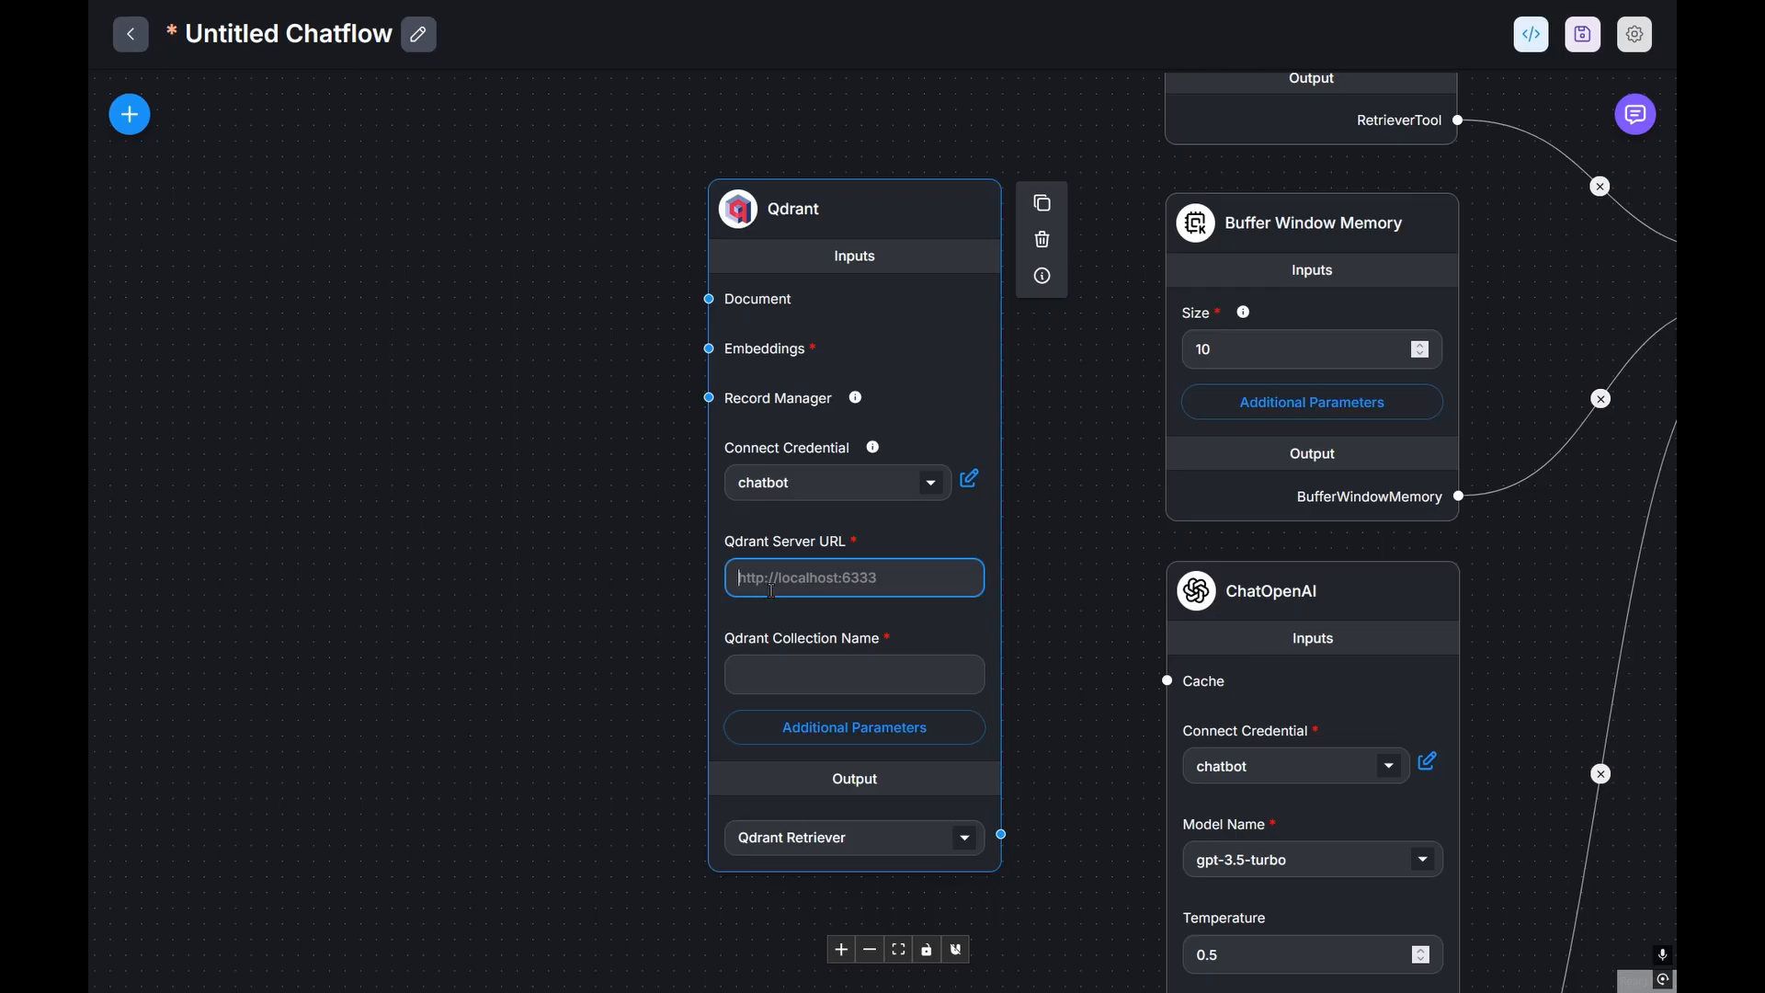
{"action": "key", "text": "ctrl+v"}
{"action": "key", "text": "Tab"}
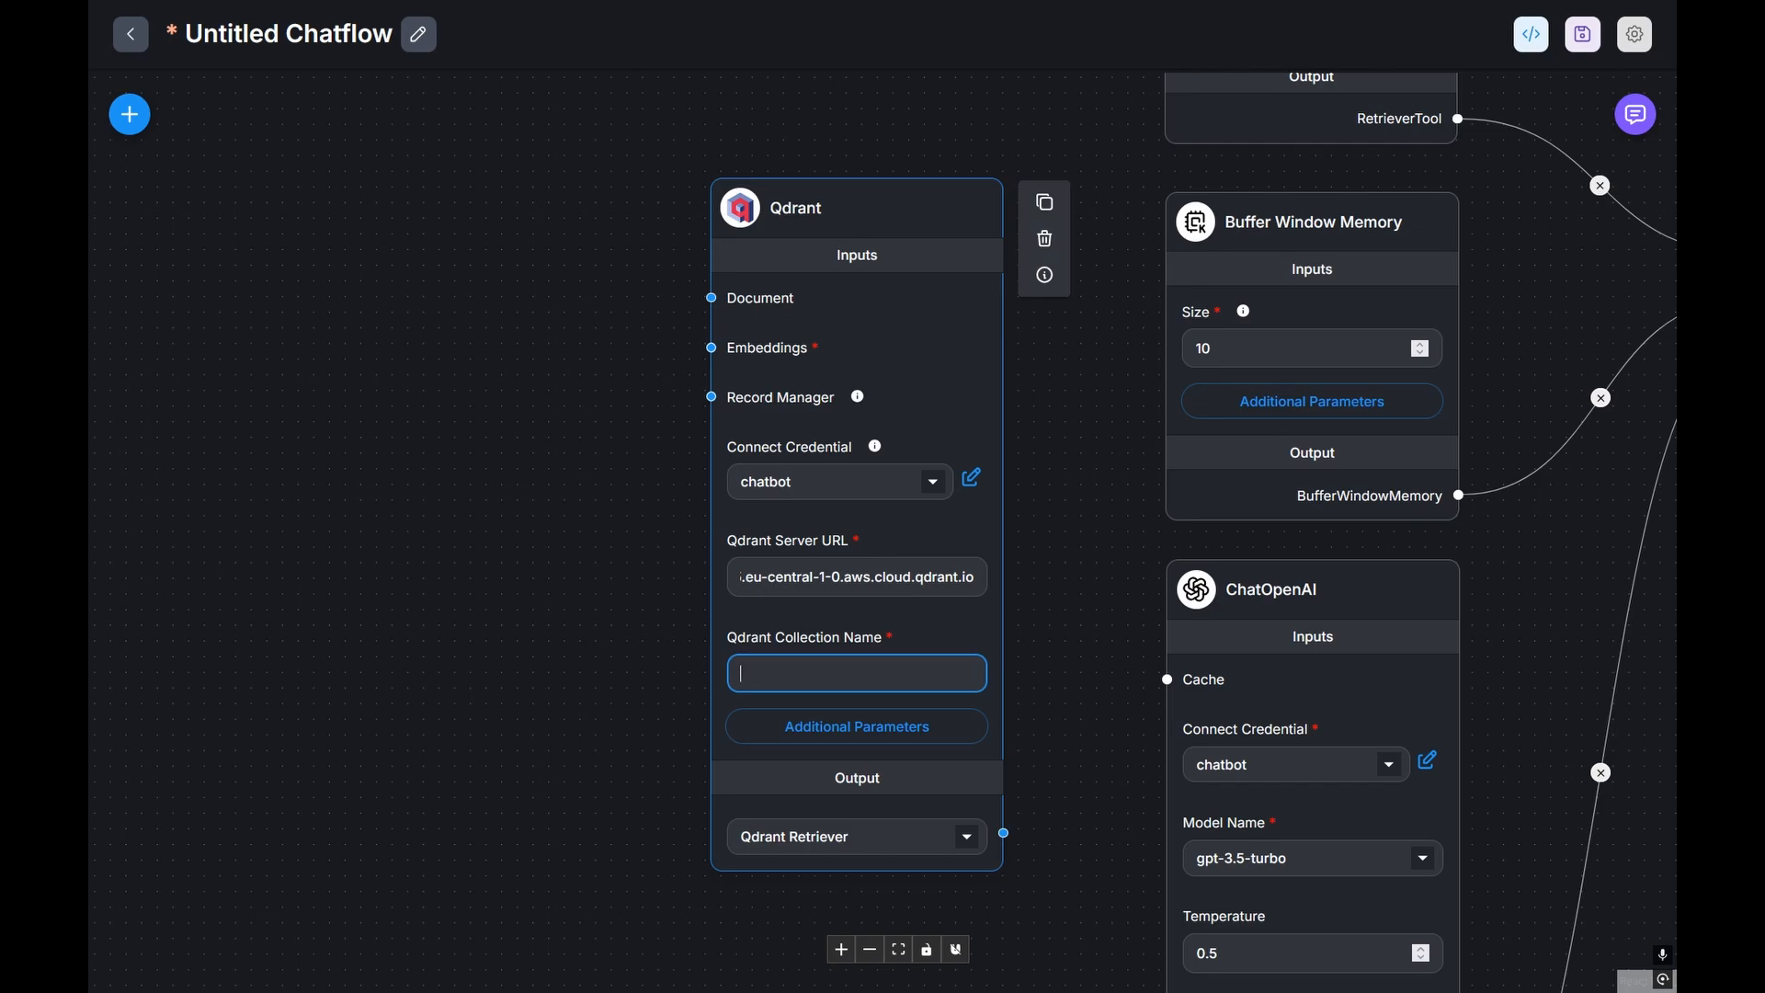
{"action": "type", "text": "CHA"}
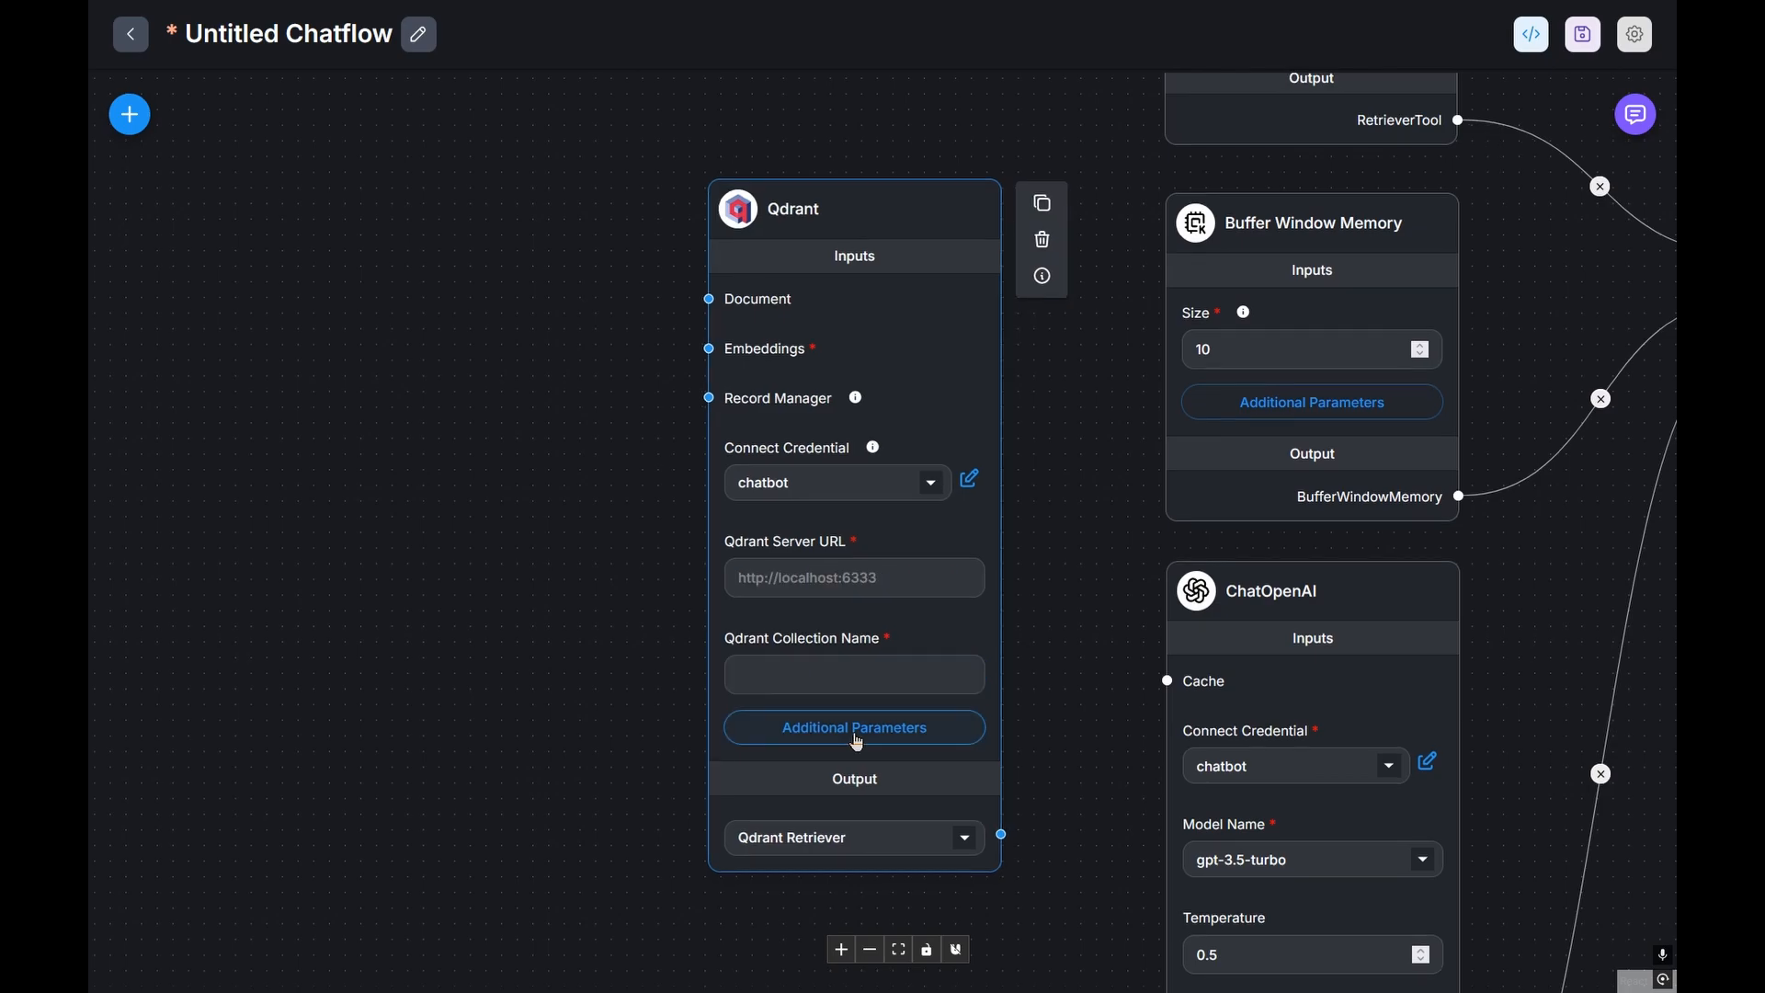
{"action": "left_click", "coordinate": [857, 727]}
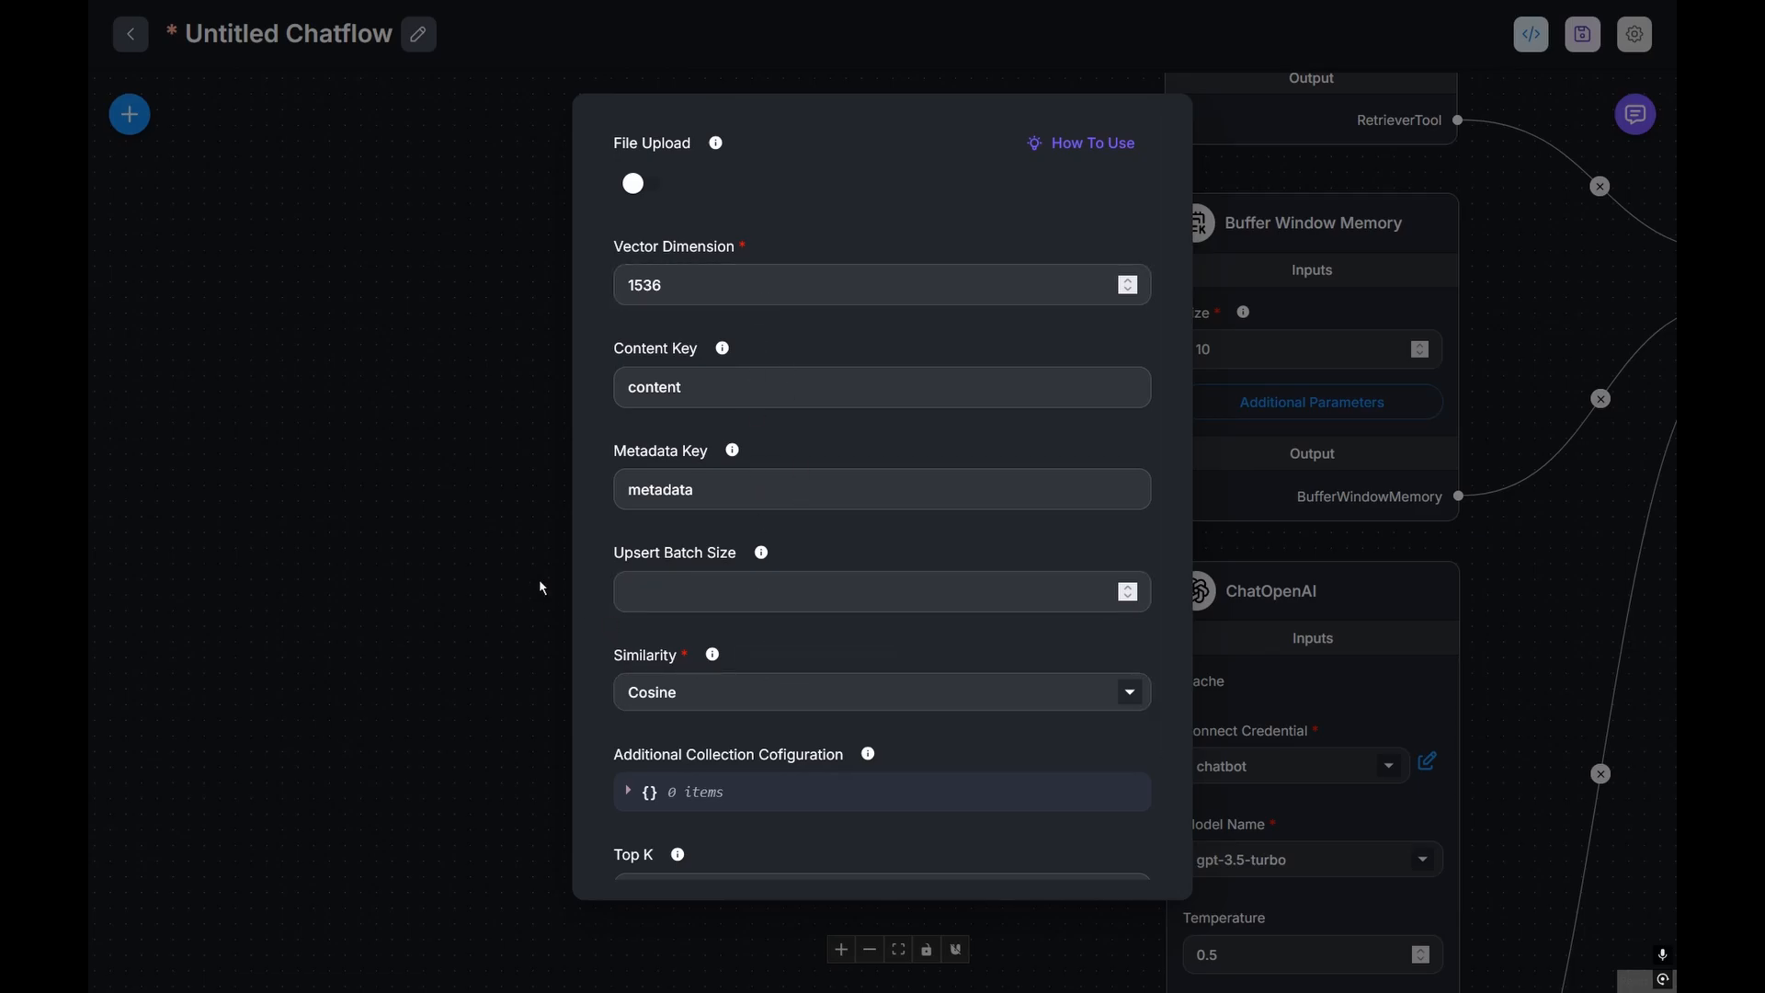
{"action": "scroll", "coordinate": [752, 639], "scroll_direction": "down", "scroll_amount": 2}
{"action": "key", "text": "Escape"}
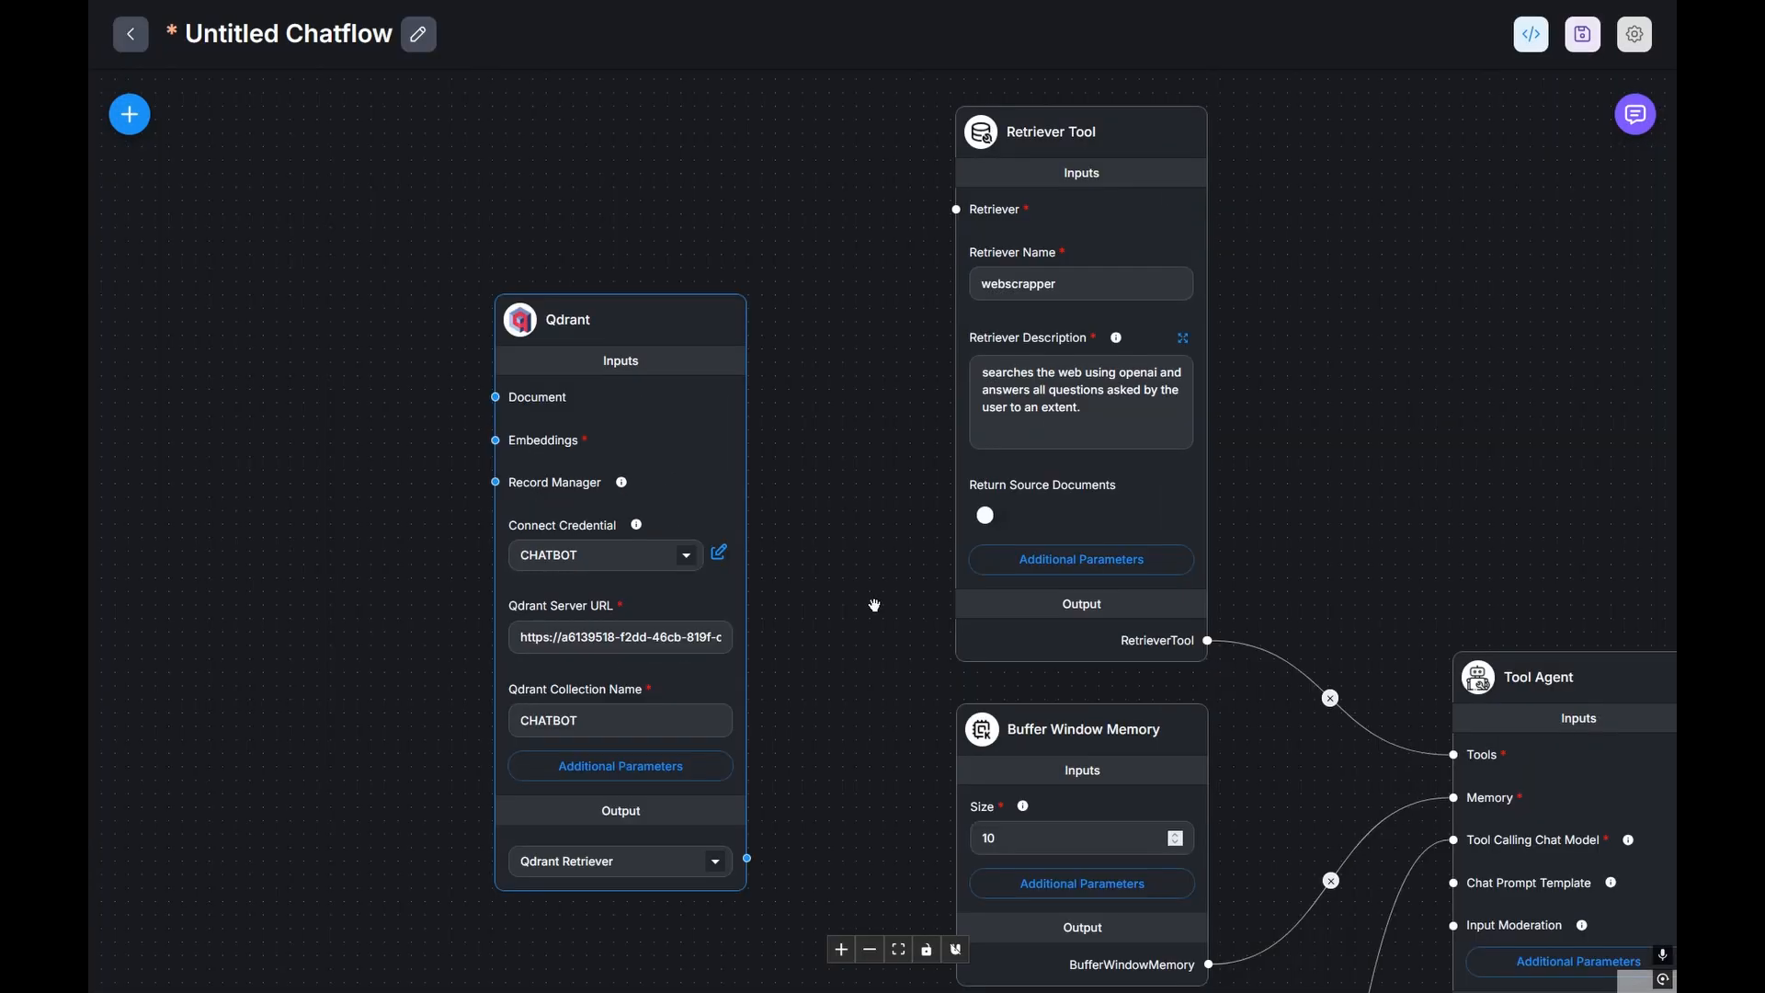
Step: Connect the Qdrant retriever to the Retriever Tool and add a Cheerio Web Scraper node
{"action": "left_click_drag", "start_coordinate": [748, 858], "coordinate": [953, 211]}
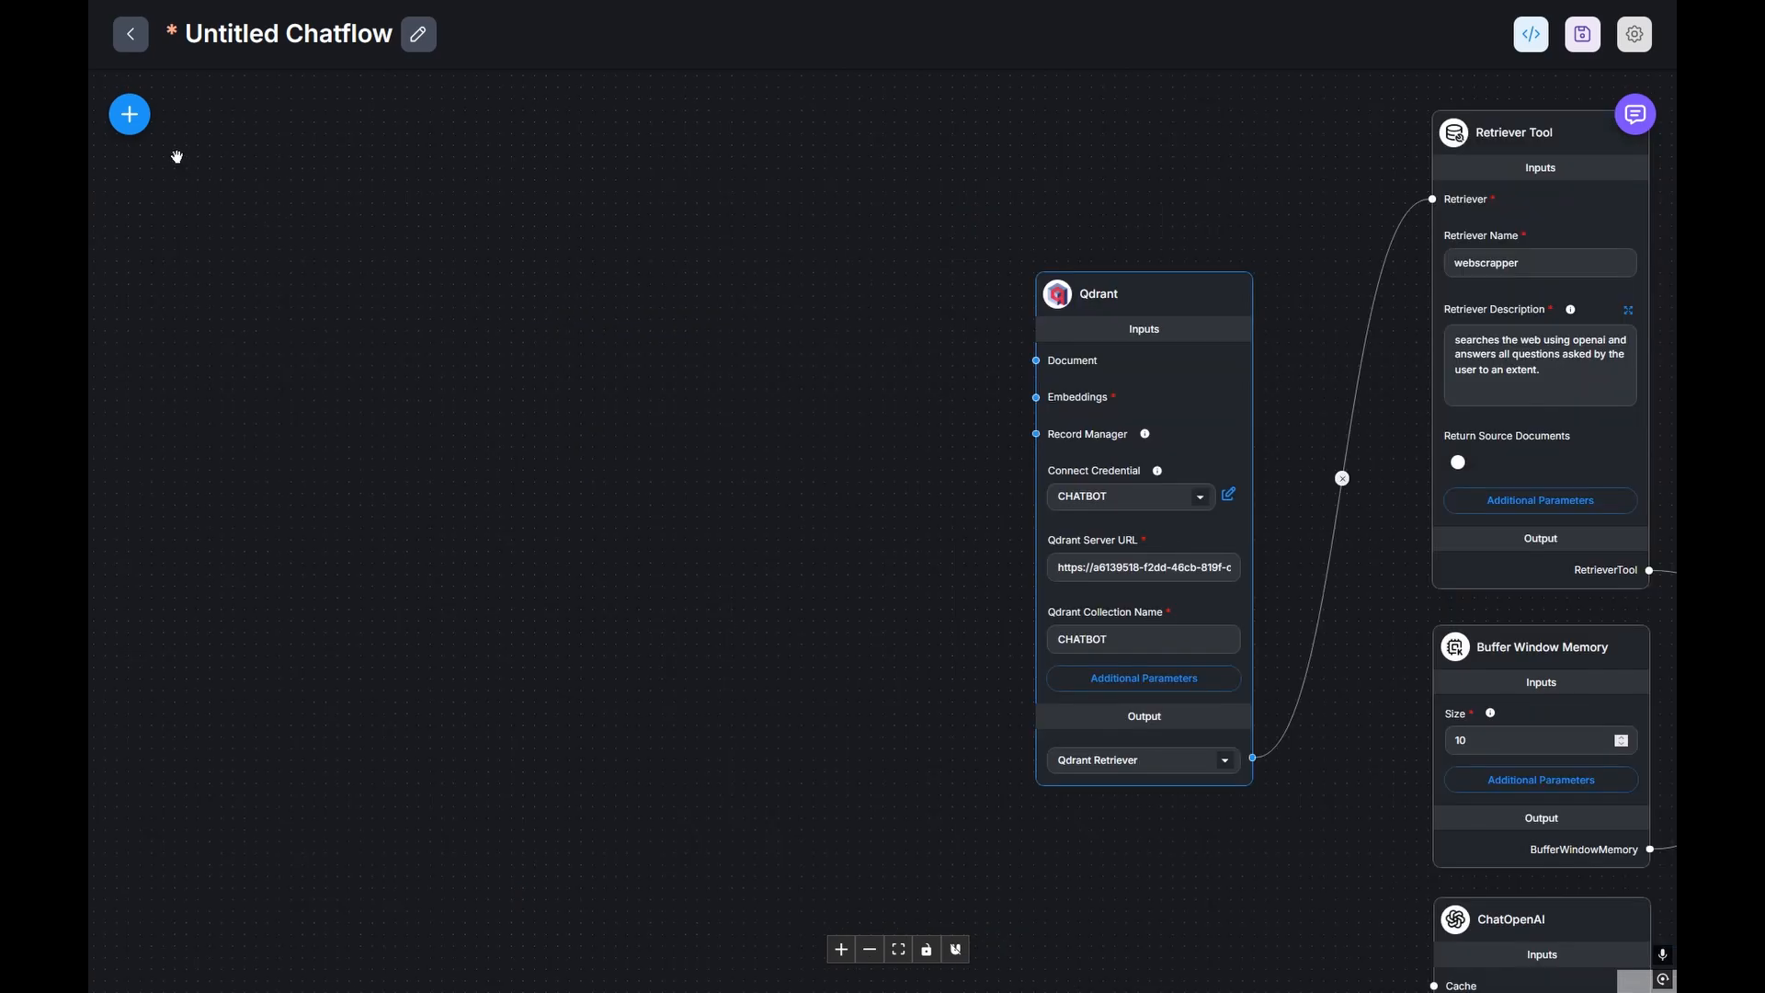
{"action": "left_click", "coordinate": [130, 114]}
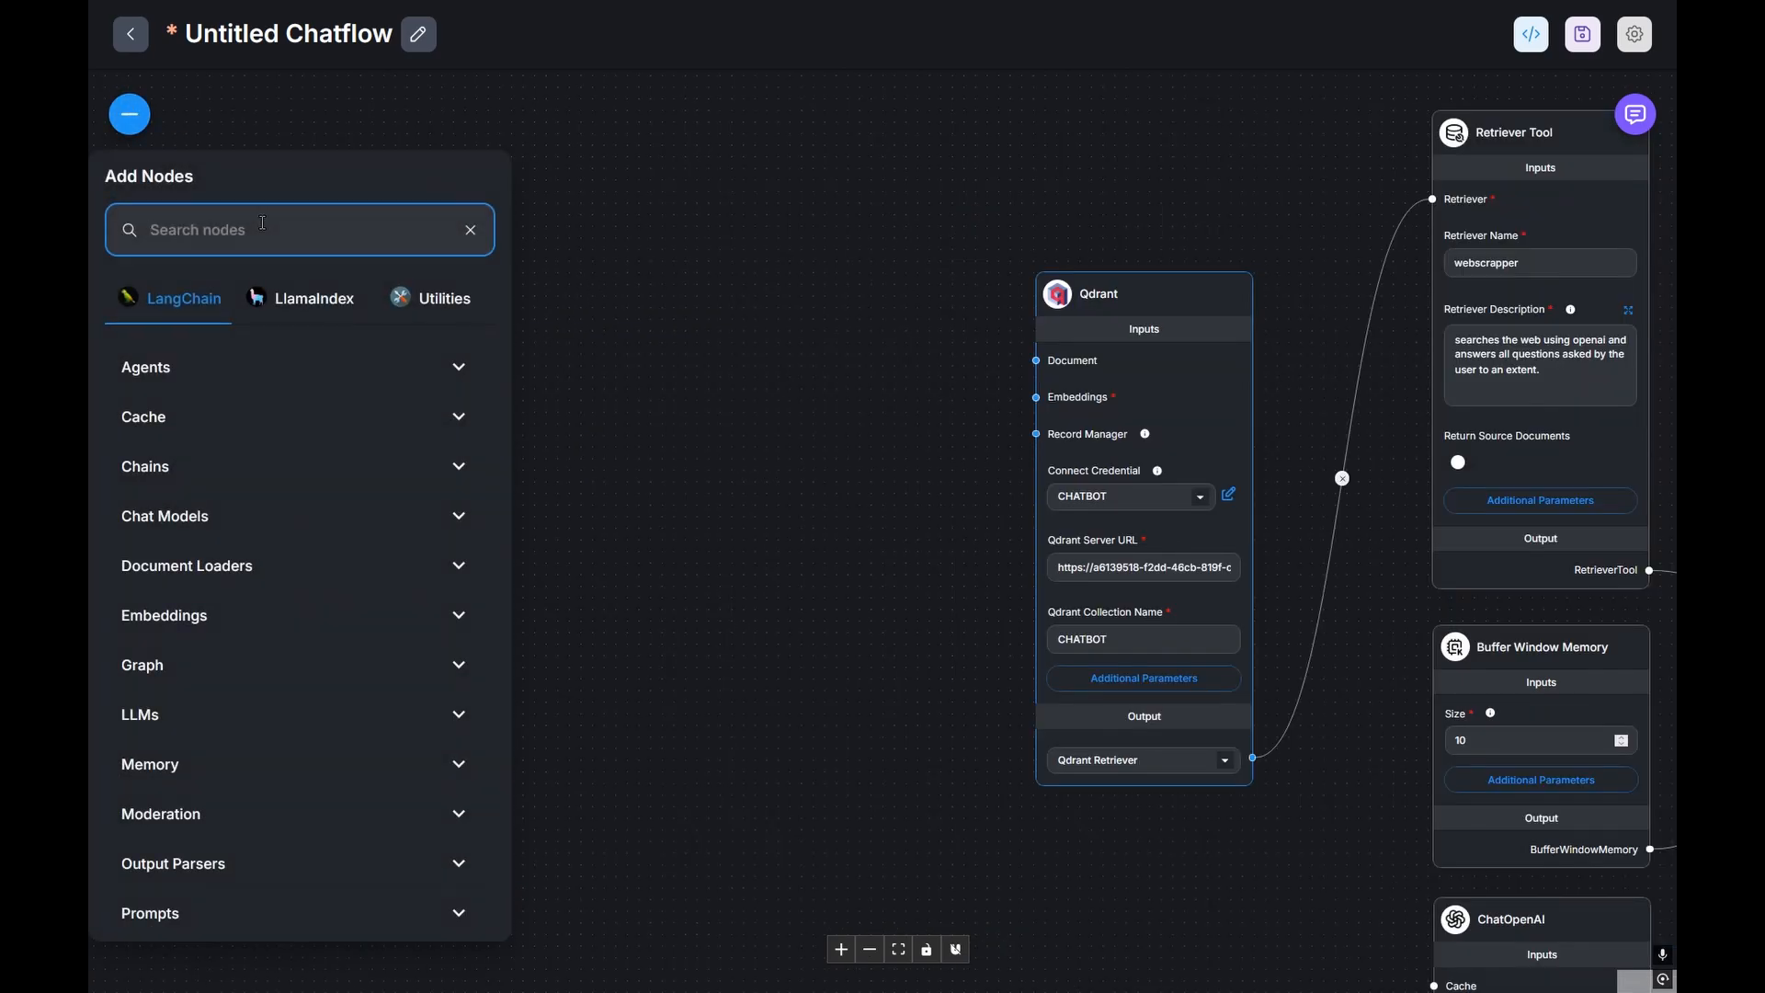
{"action": "type", "text": "cheerio"}
{"action": "left_click_drag", "start_coordinate": [309, 451], "coordinate": [813, 404]}
{"action": "left_click", "coordinate": [760, 176]}
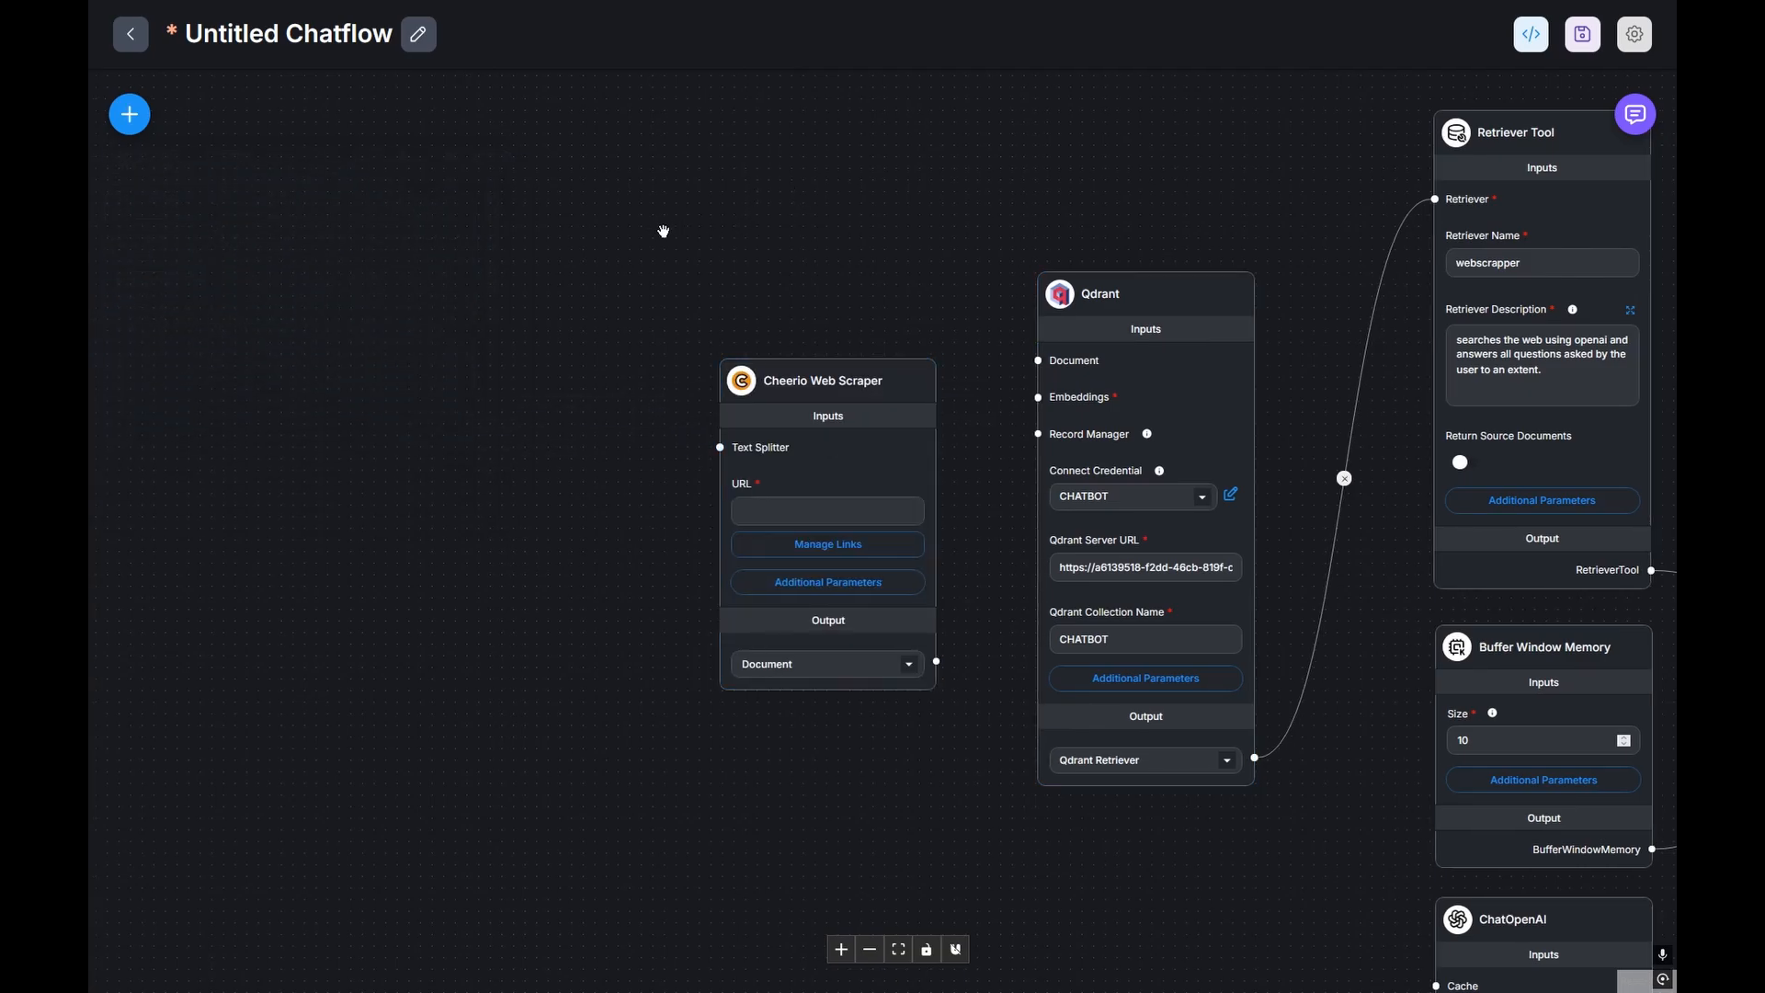
Step: Add a Recursive Character Text Splitter node, placed left of the Cheerio Web Scraper
{"action": "left_click", "coordinate": [129, 114]}
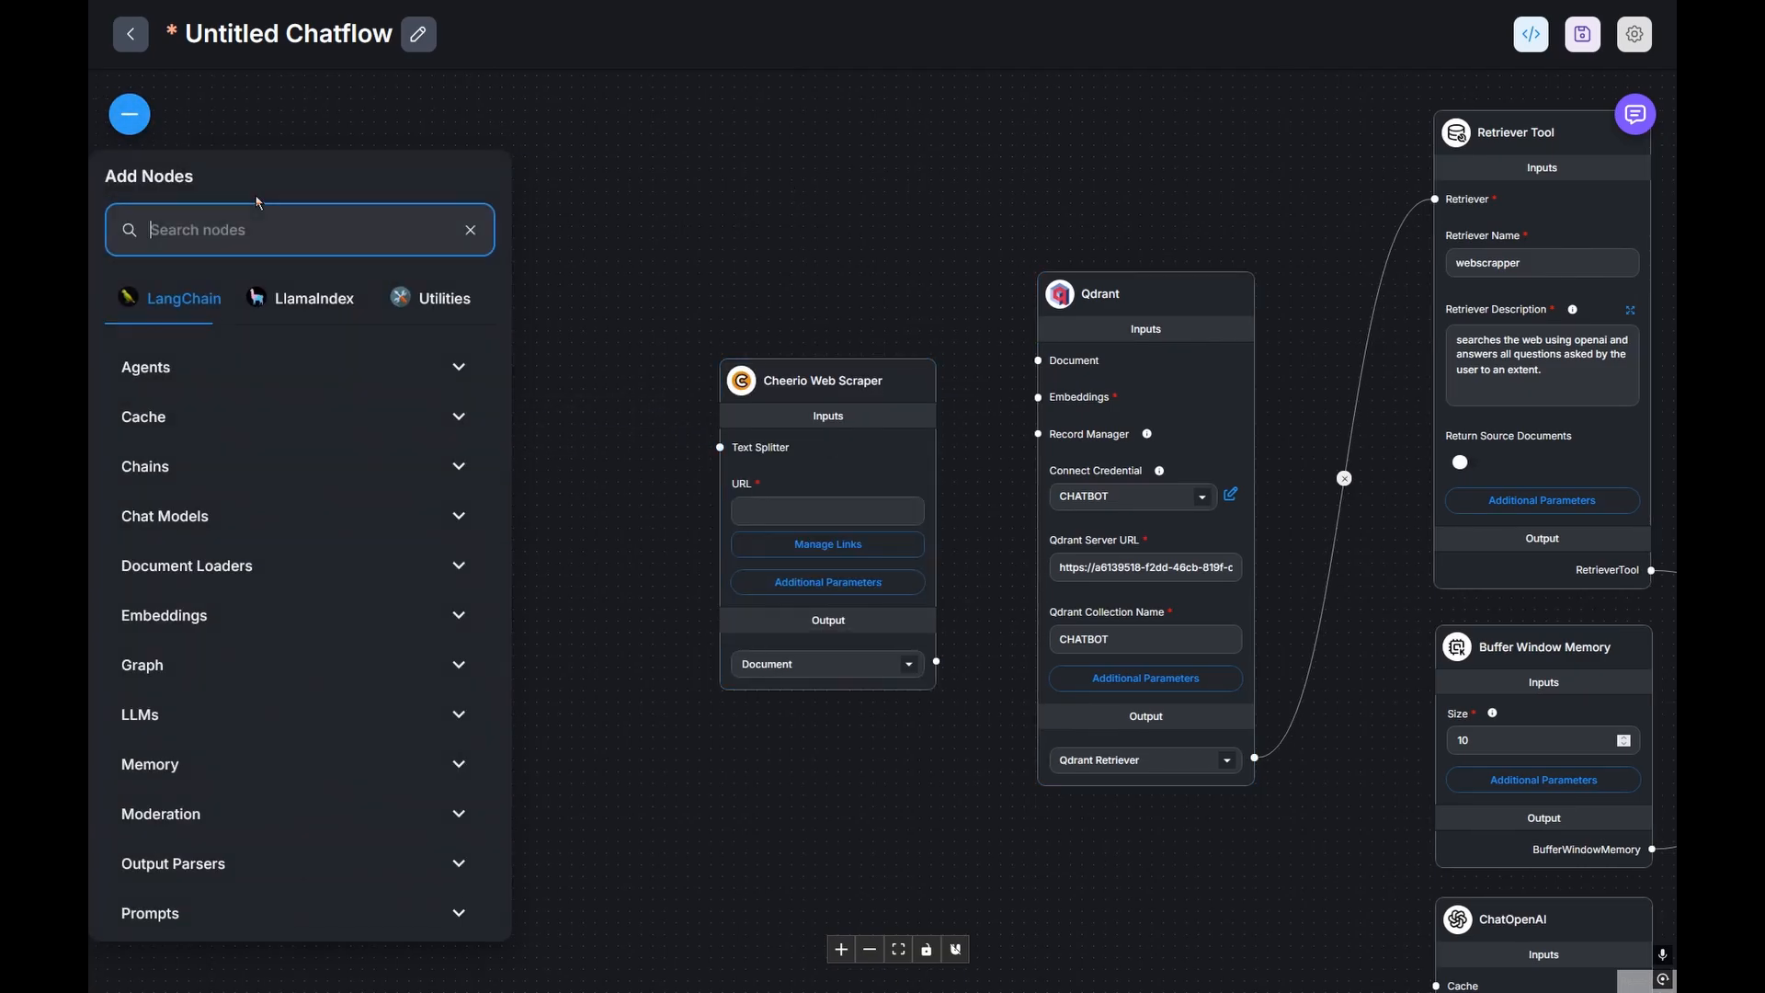
{"action": "type", "text": "recursive"}
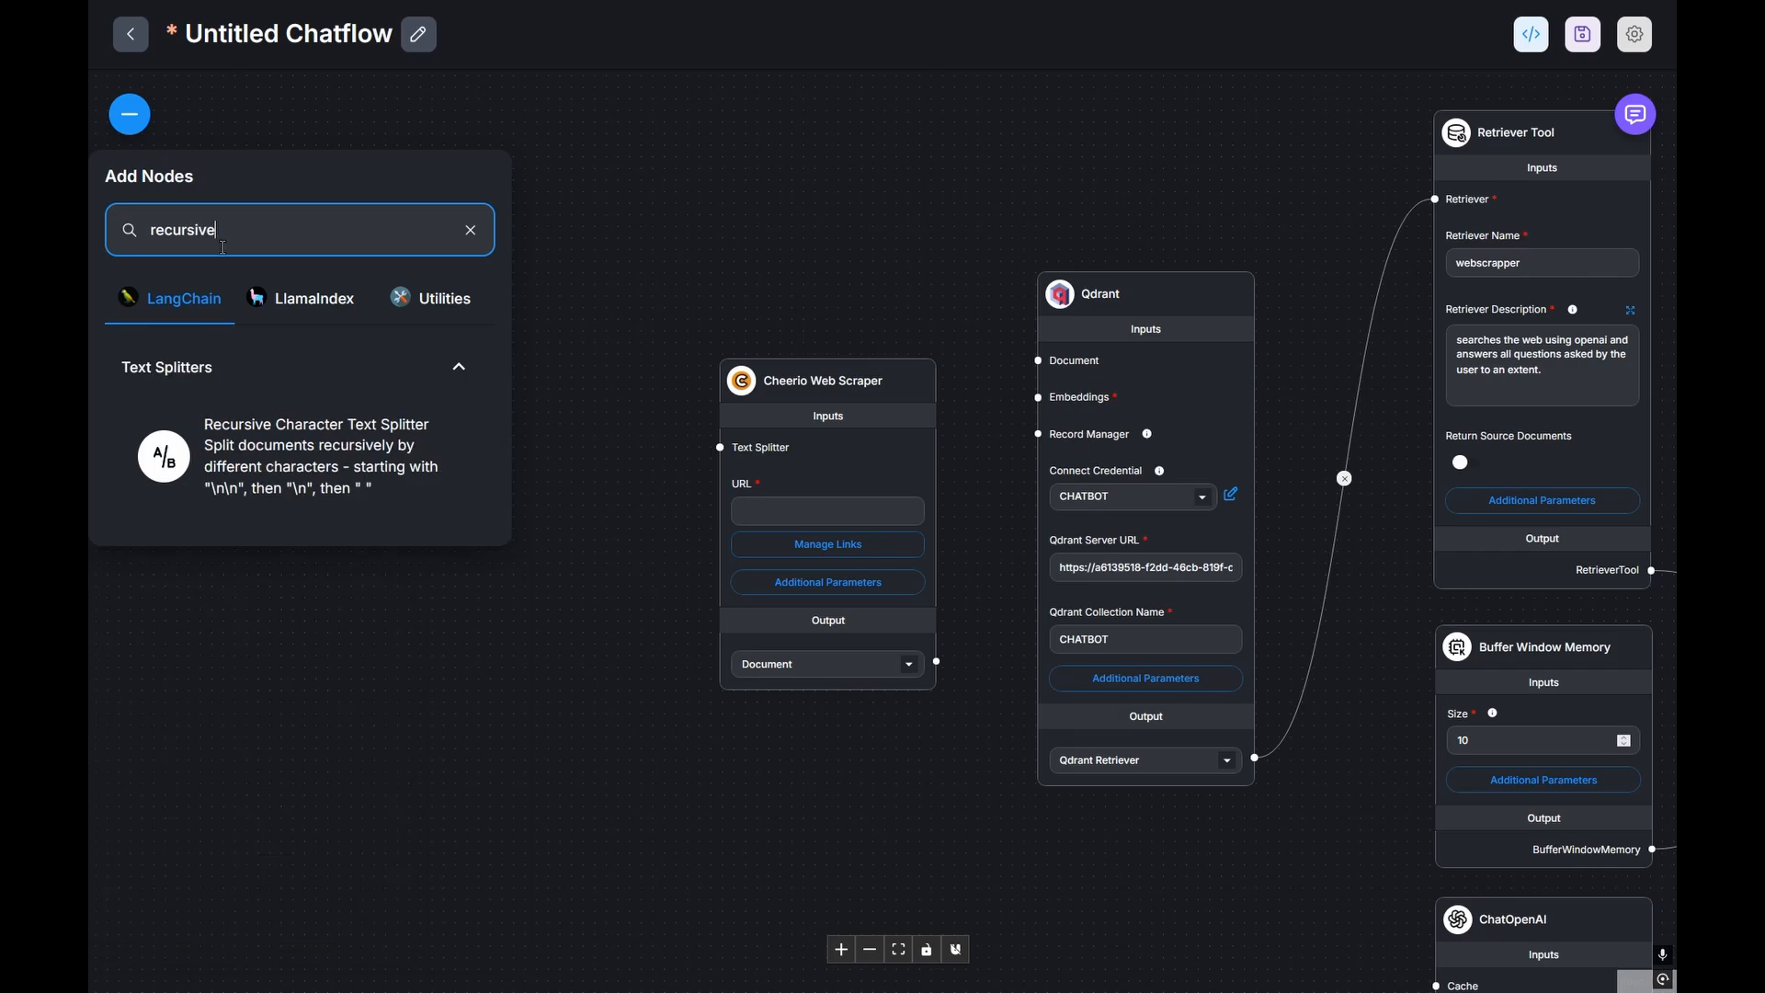
{"action": "left_click_drag", "start_coordinate": [276, 456], "coordinate": [498, 369]}
{"action": "left_click_drag", "start_coordinate": [772, 379], "coordinate": [727, 353]}
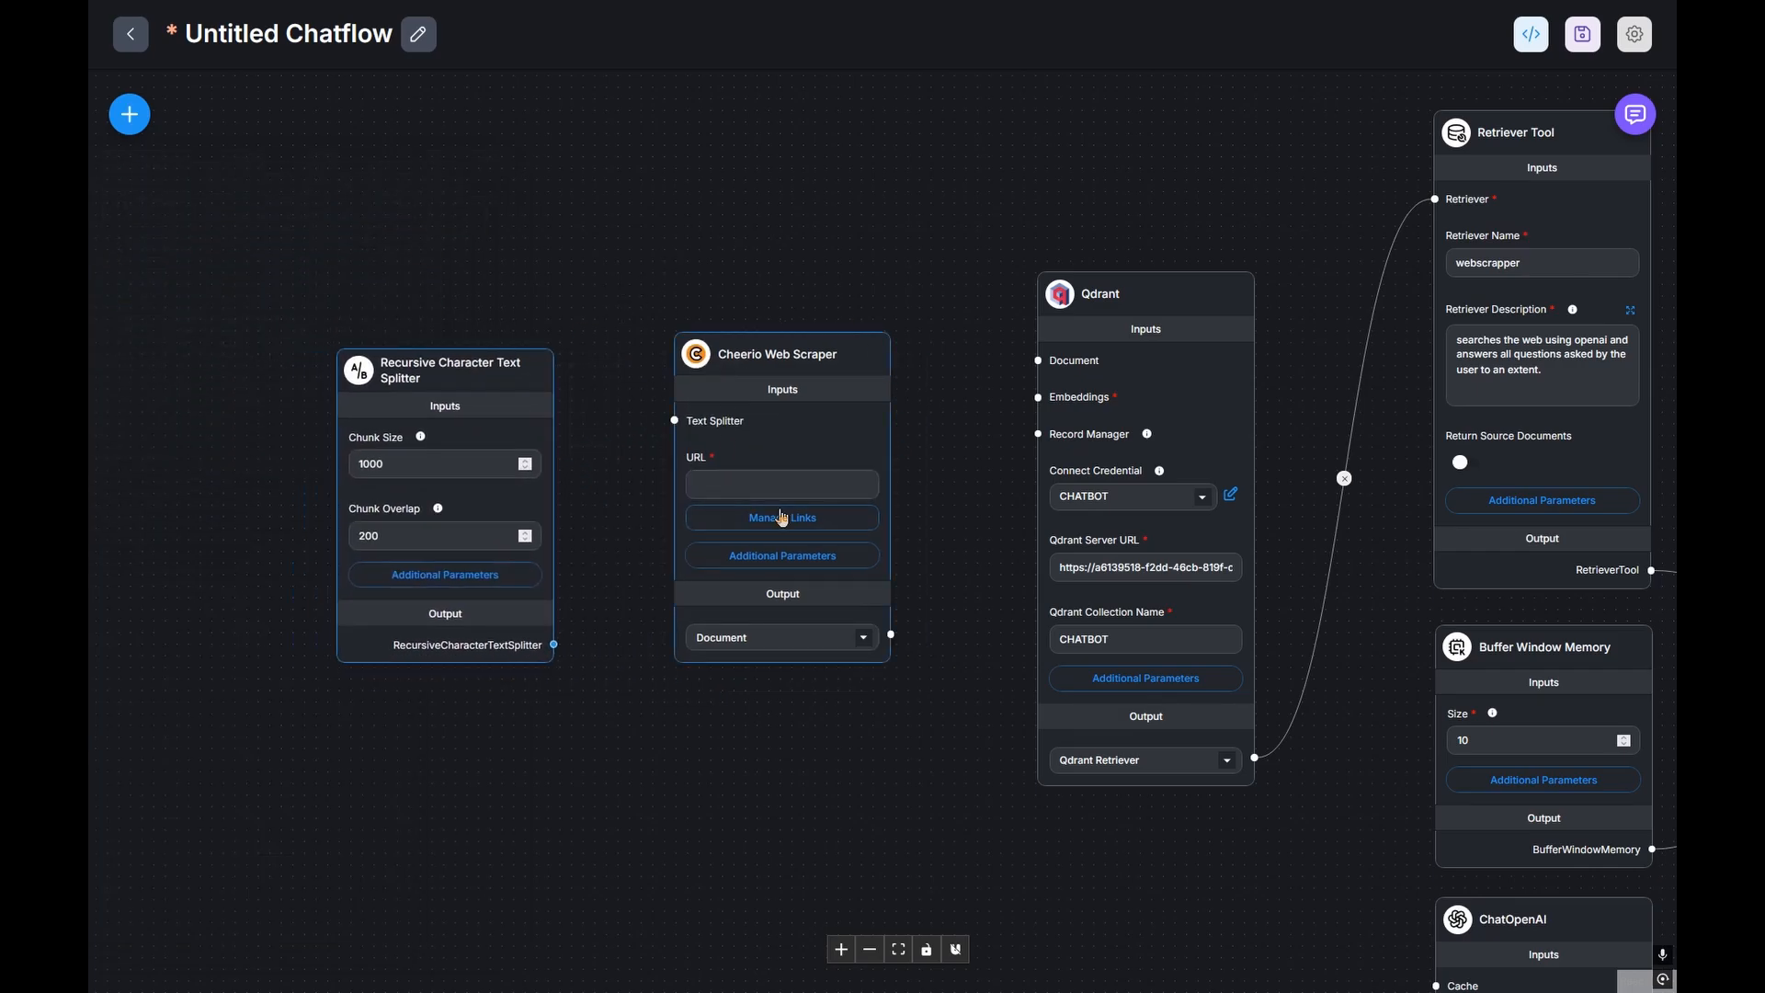
{"action": "mouse_move", "coordinate": [762, 417]}
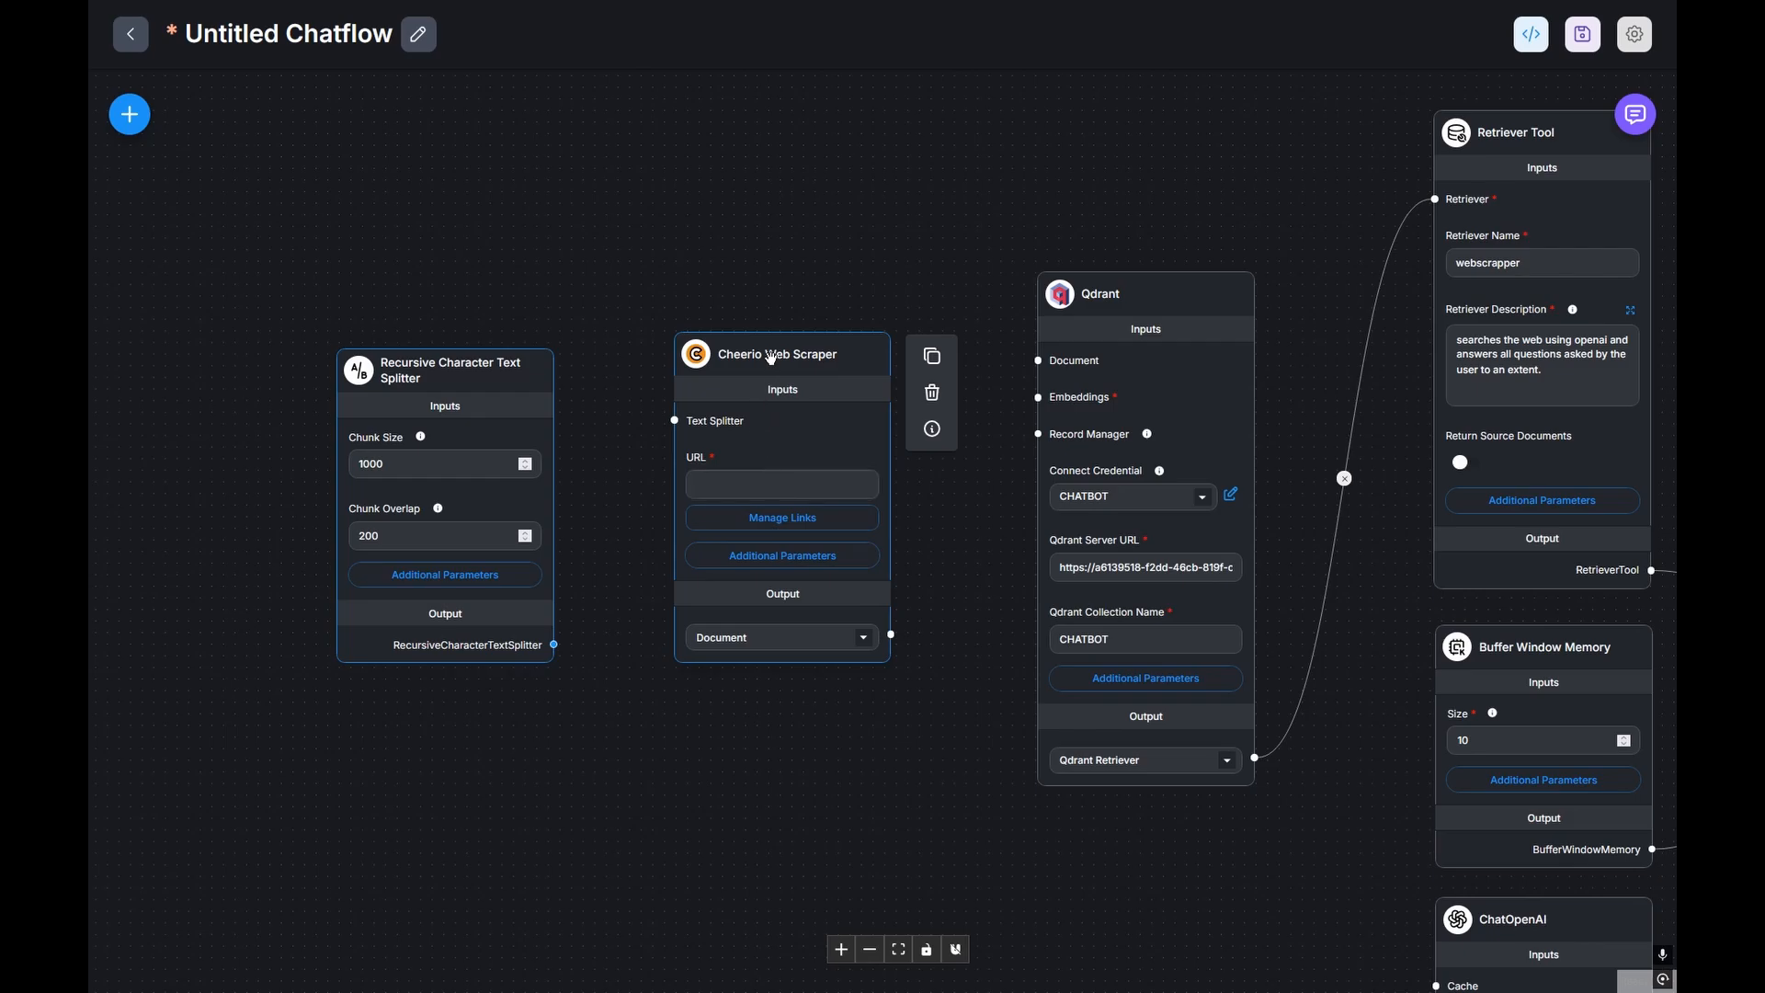
{"action": "left_click", "coordinate": [727, 458]}
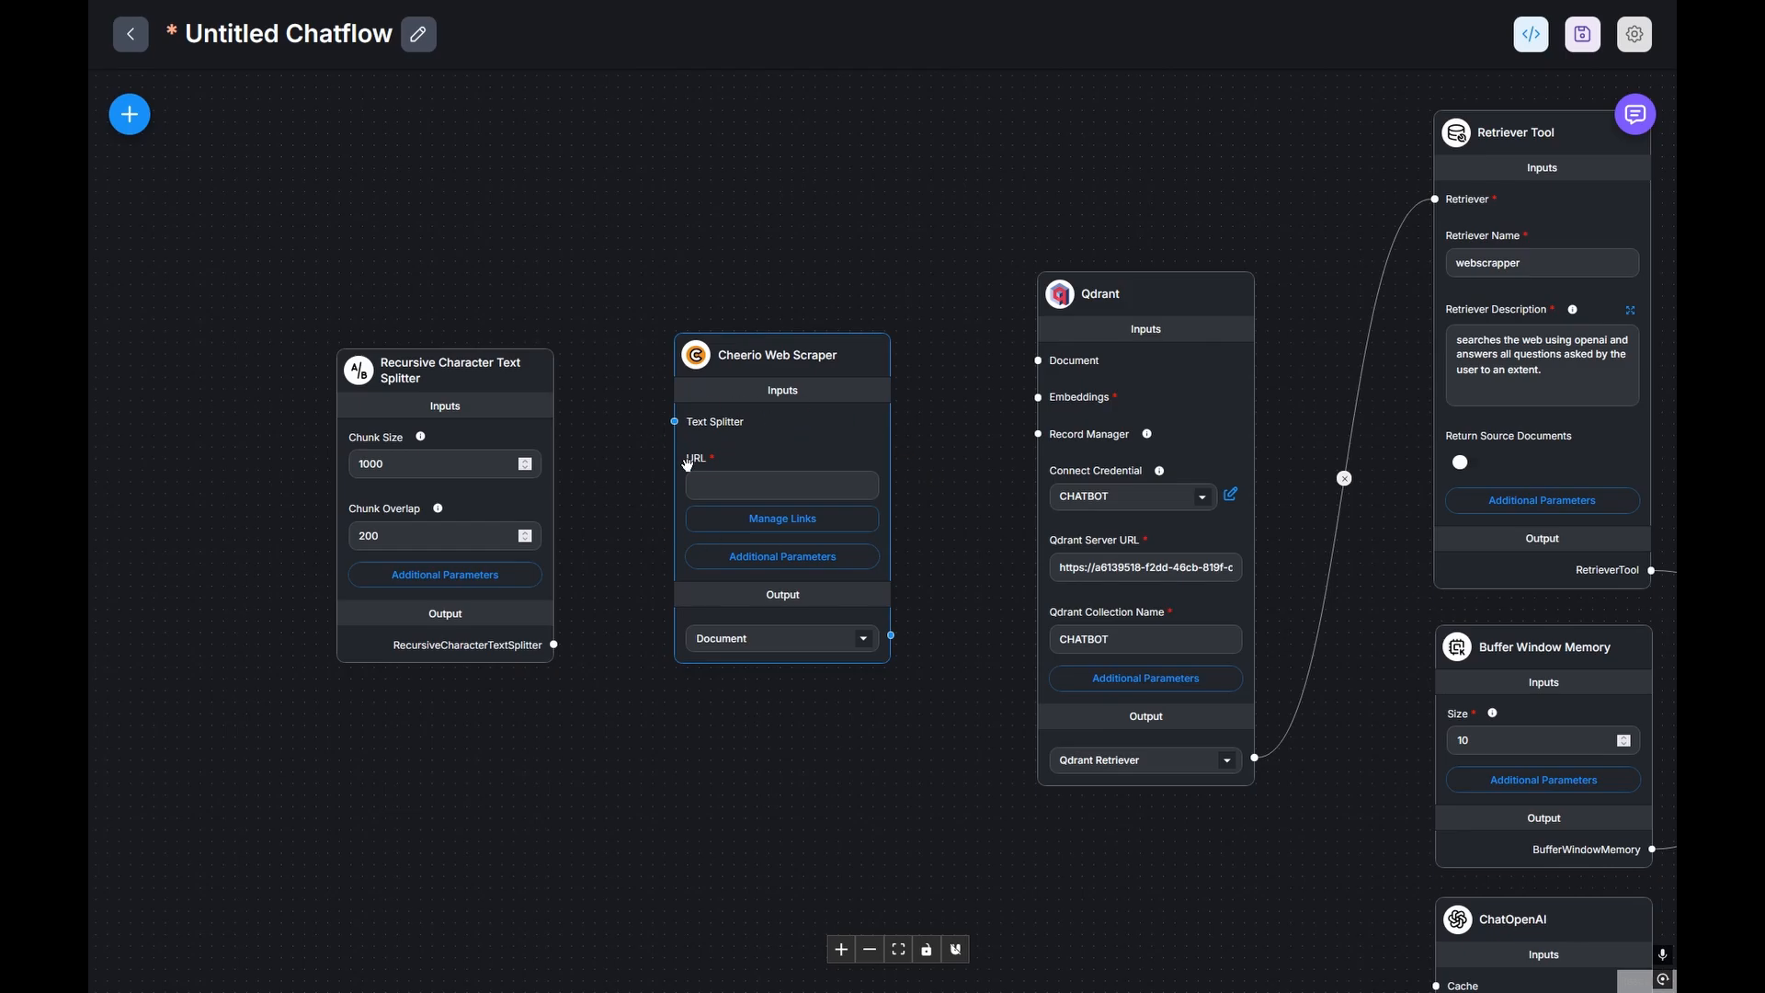
{"action": "key", "text": "ctrl+Tab"}
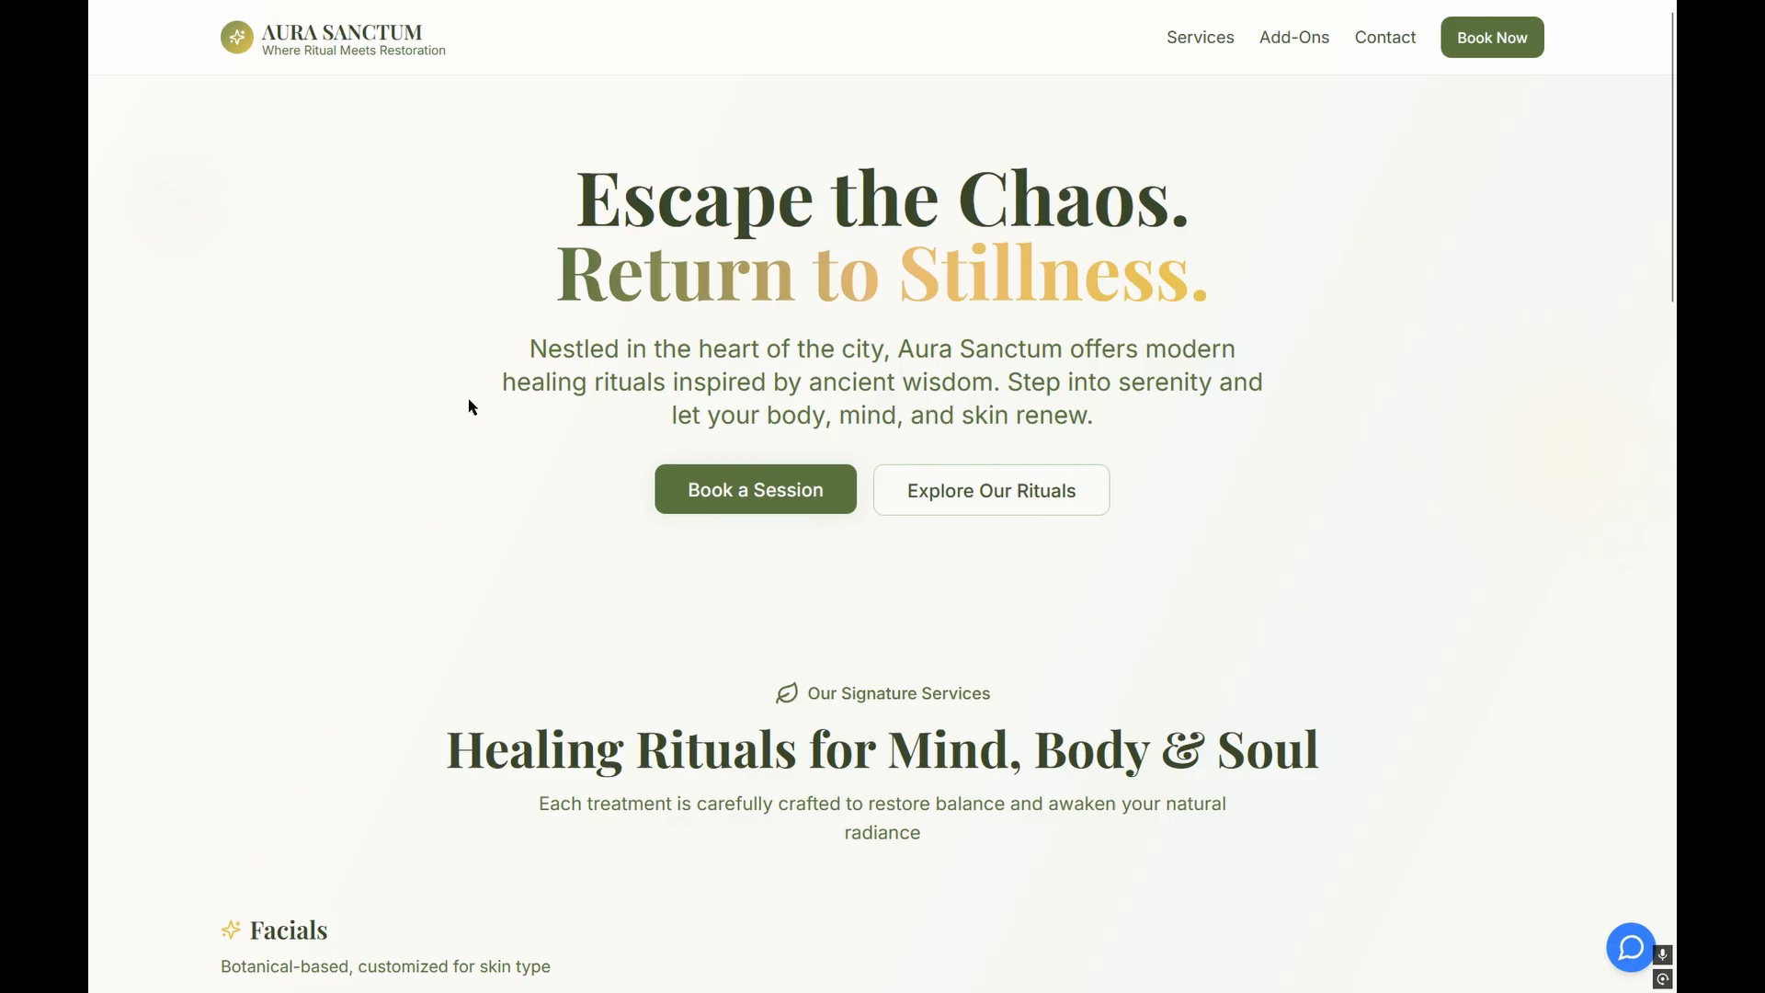
{"action": "mouse_move", "coordinate": [425, 32]}
{"action": "left_click", "coordinate": [450, 64]}
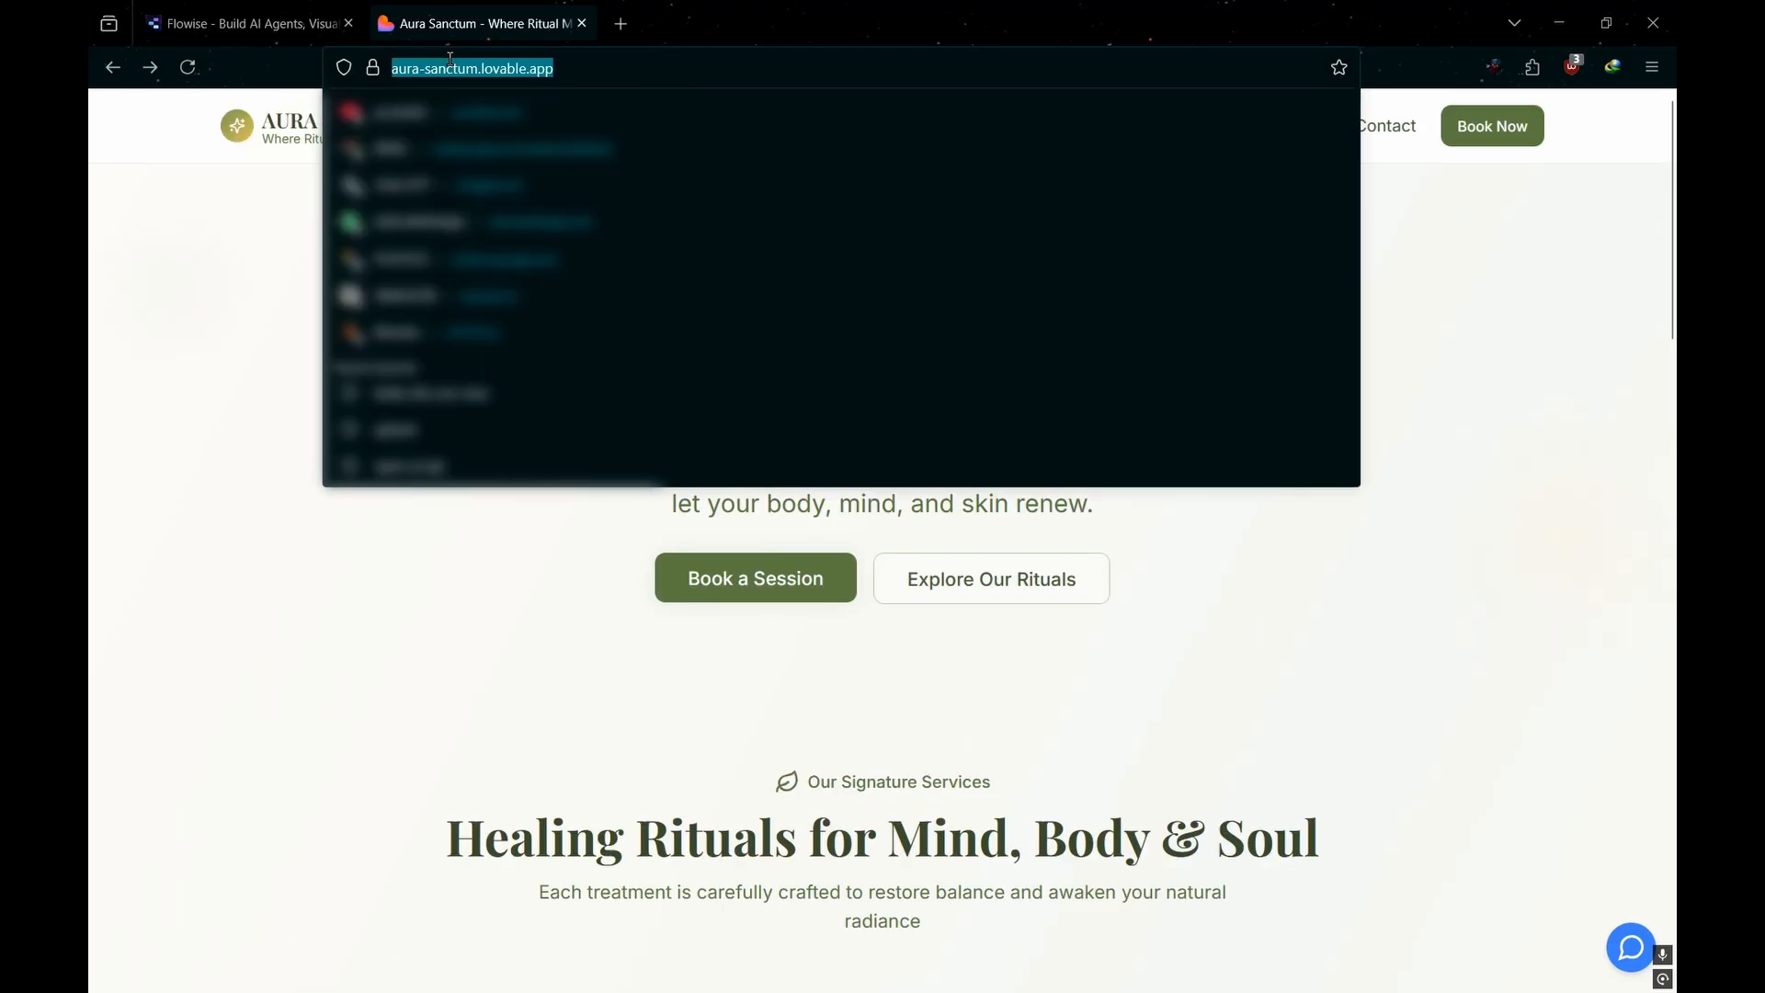
{"action": "key", "text": "ctrl+Tab"}
{"action": "key", "text": "ctrl+v"}
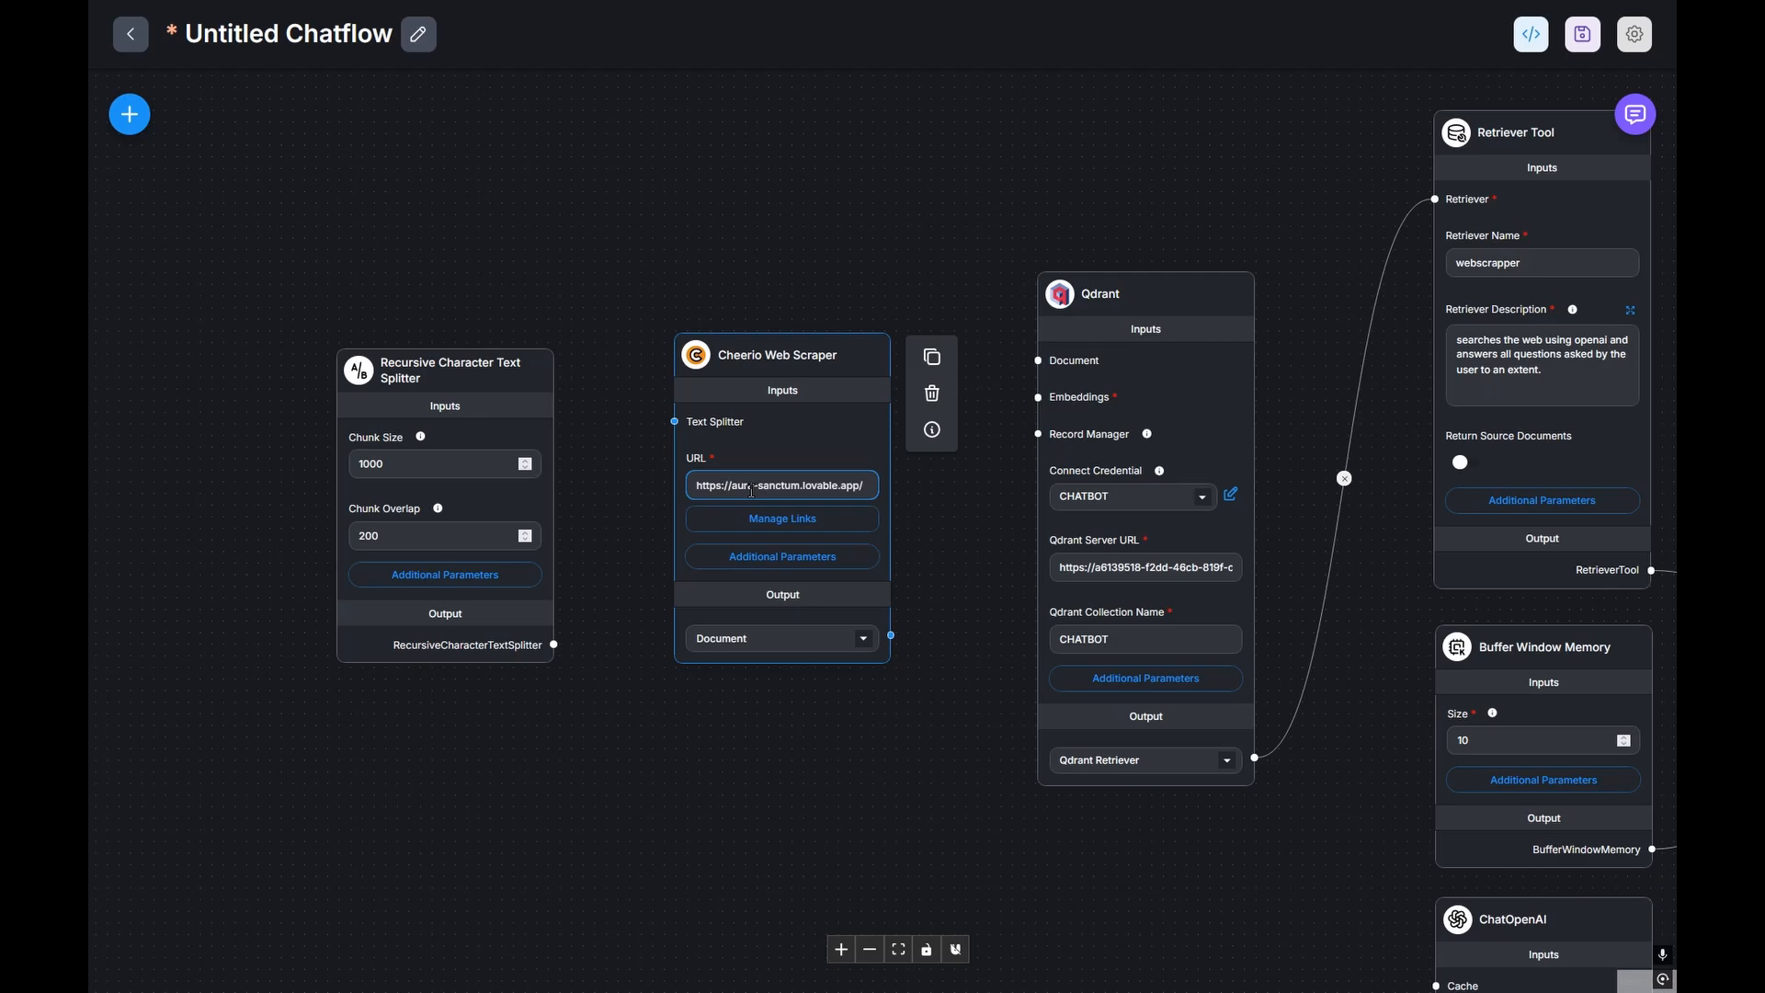
{"action": "left_click", "coordinate": [305, 278]}
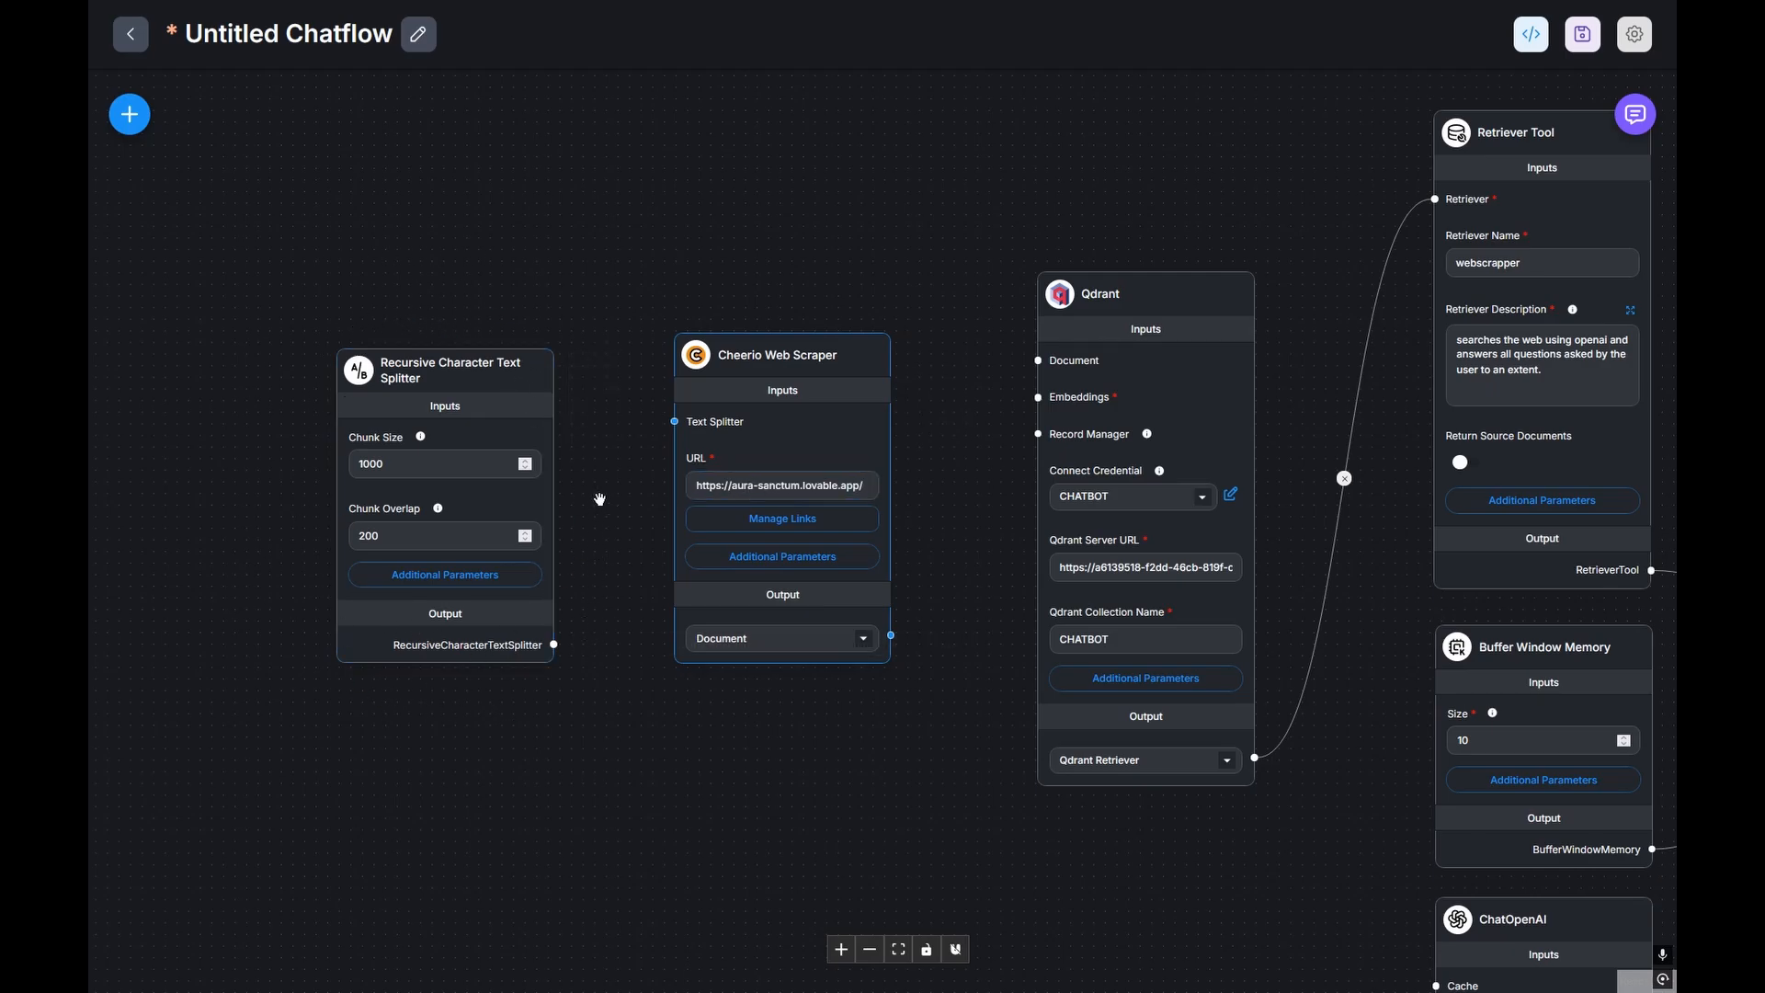
Step: Wire the text splitter into the web scraper and the scraper's documents into Qdrant
{"action": "left_click_drag", "start_coordinate": [601, 499], "coordinate": [767, 517]}
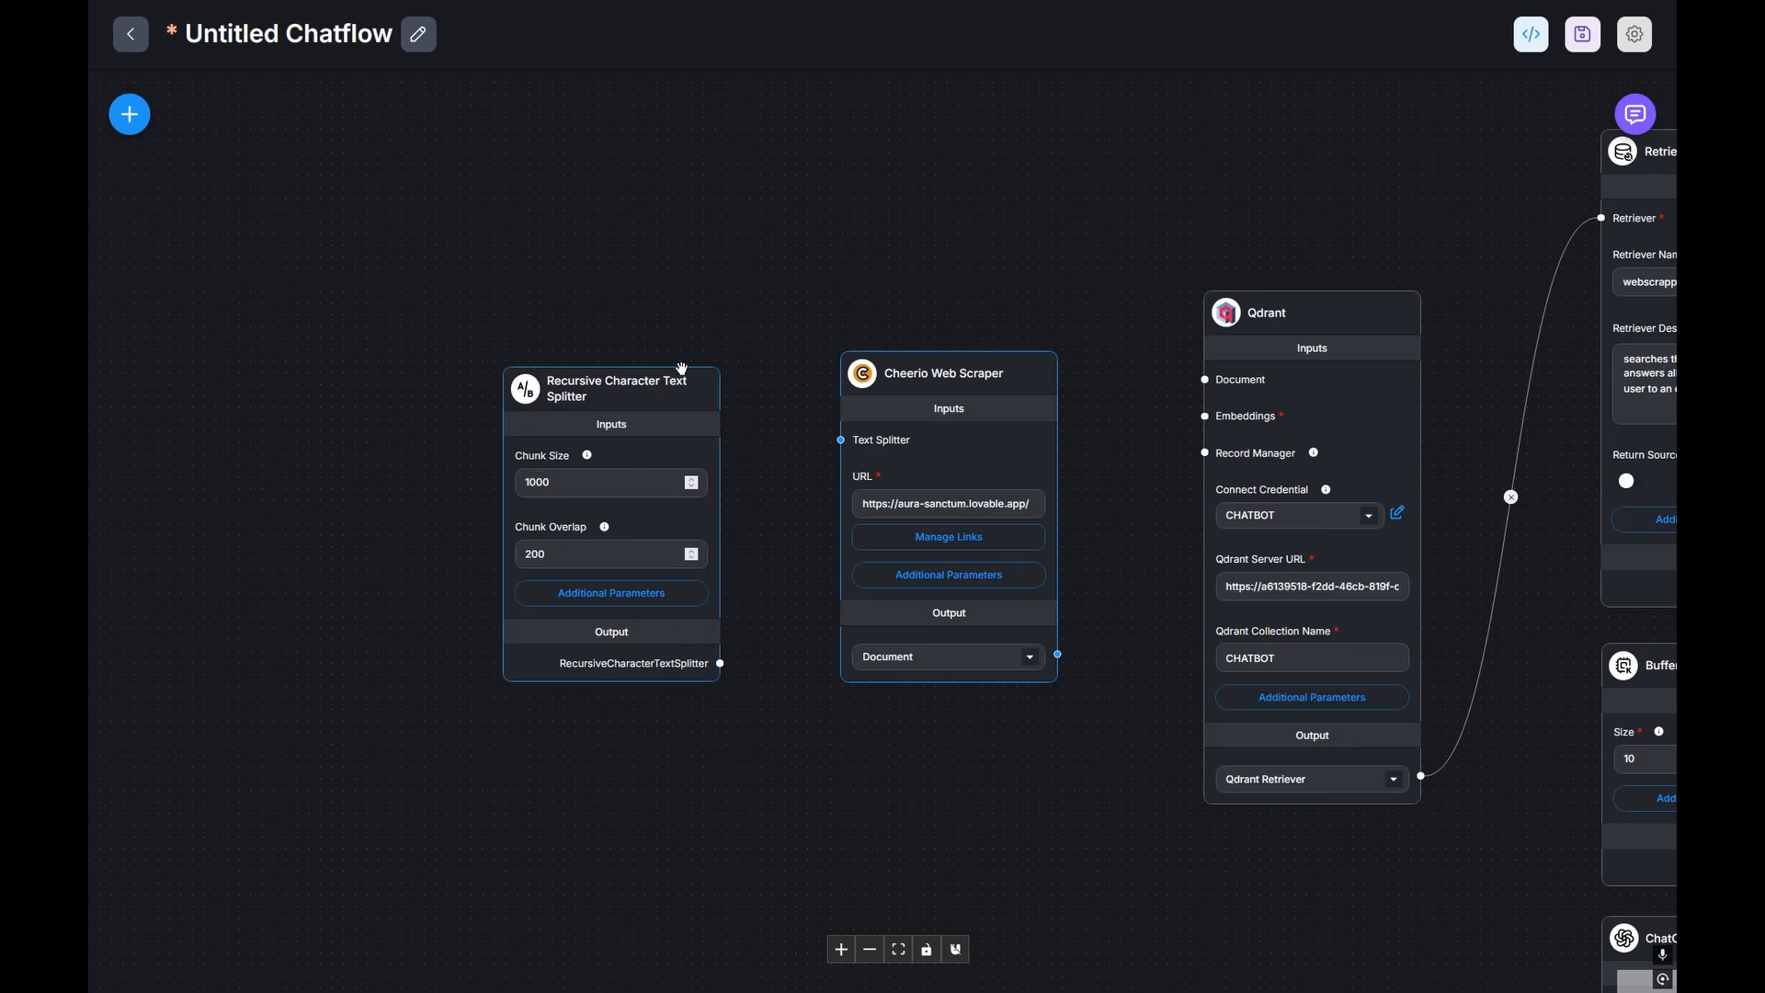
{"action": "left_click_drag", "start_coordinate": [721, 663], "coordinate": [840, 440]}
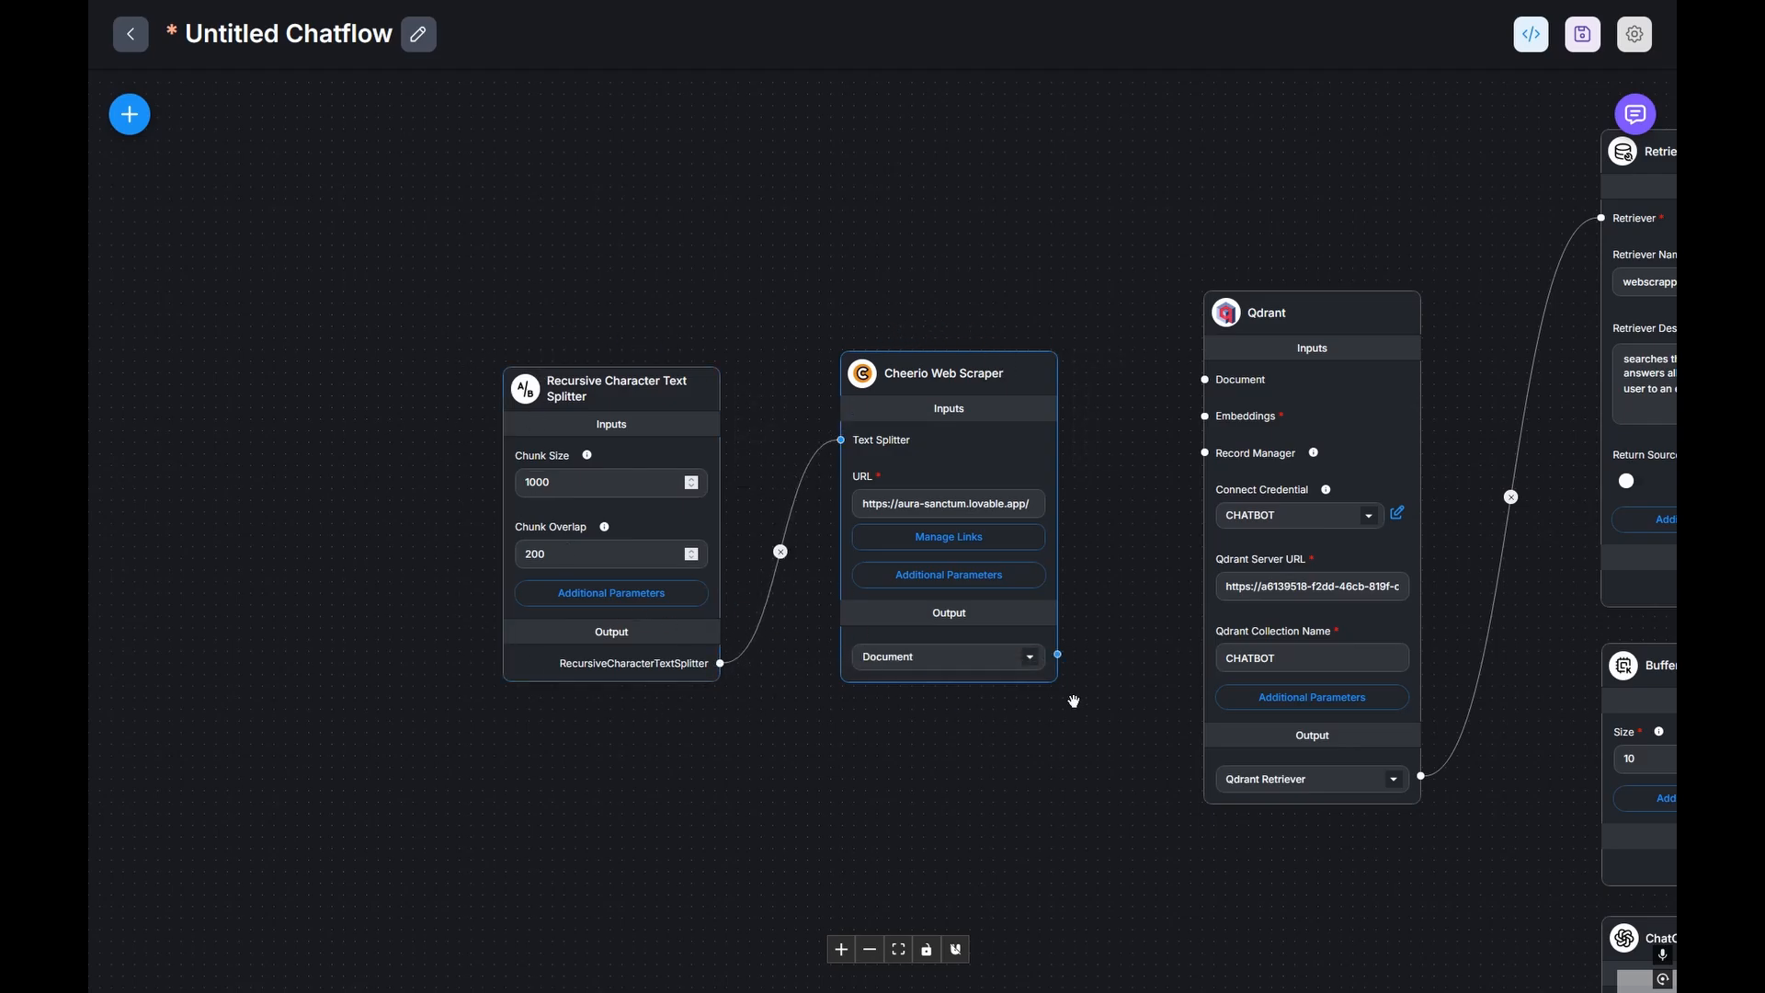
{"action": "left_click_drag", "start_coordinate": [1059, 655], "coordinate": [1204, 381]}
{"action": "scroll", "coordinate": [1136, 295], "scroll_direction": "down", "scroll_amount": 2}
{"action": "left_click_drag", "start_coordinate": [971, 811], "coordinate": [847, 639]}
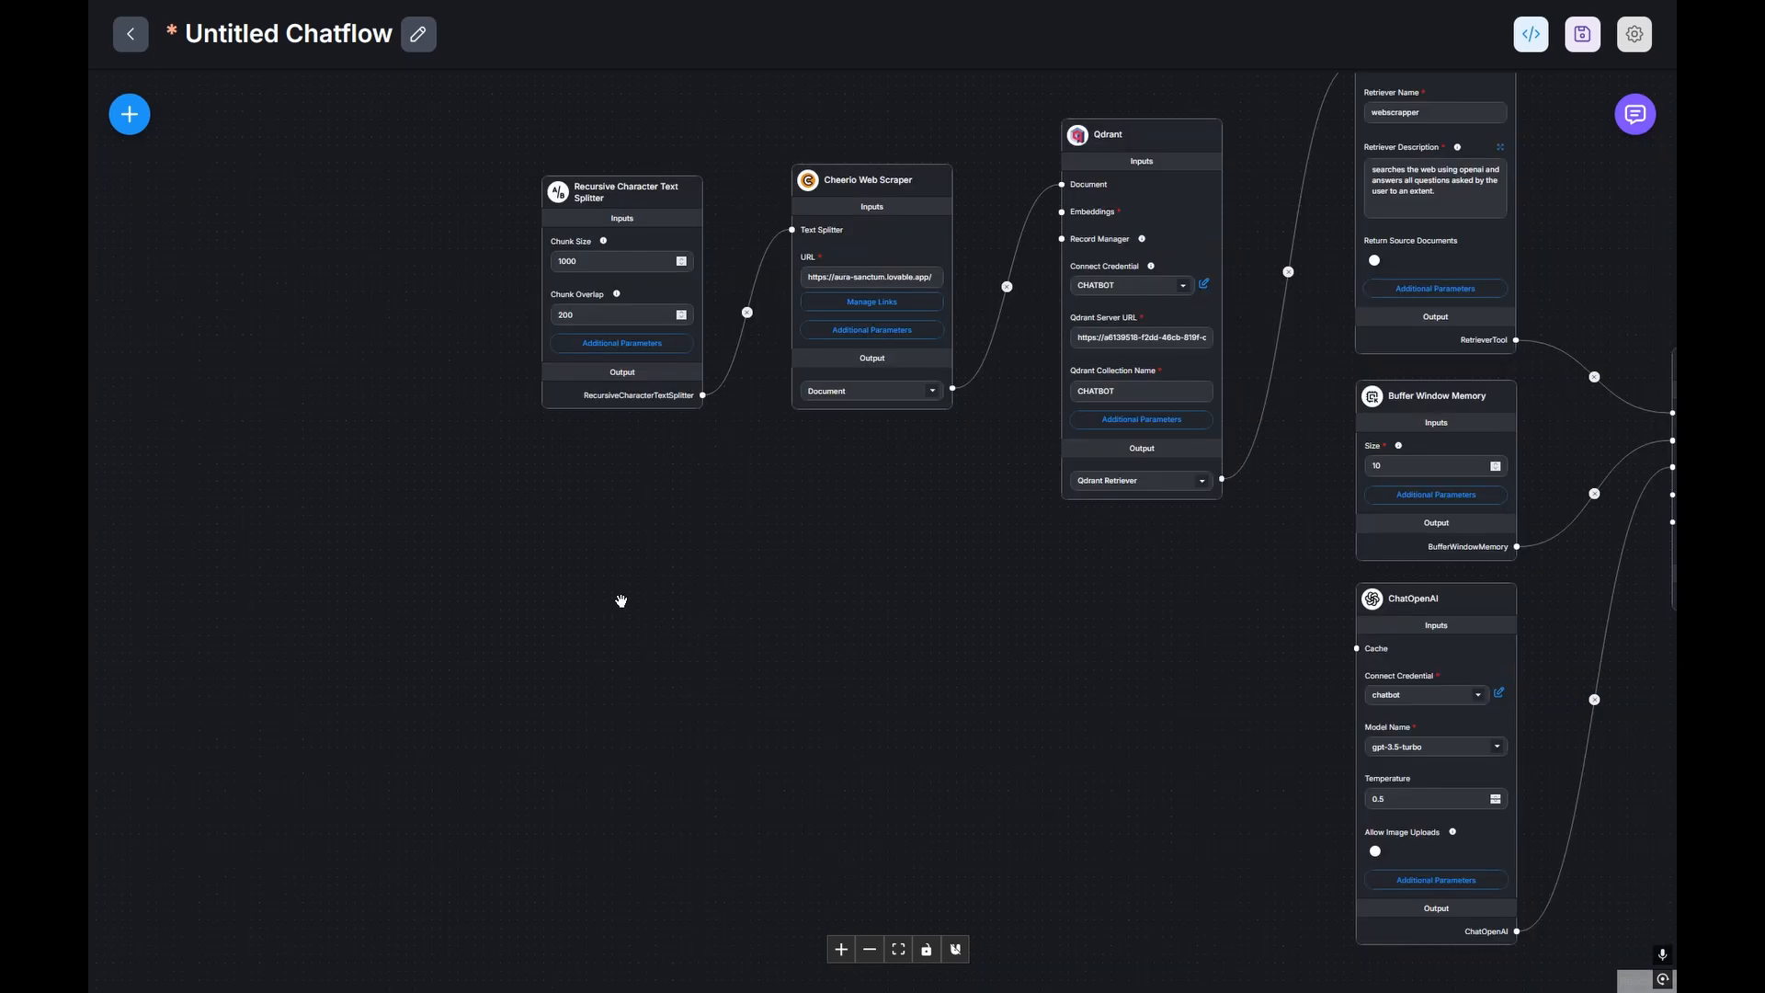
Step: Search 'json' and 'docx' in Add Nodes and drop Json File and Docx File loaders on the canvas
{"action": "left_click", "coordinate": [130, 114]}
{"action": "type", "text": "json"}
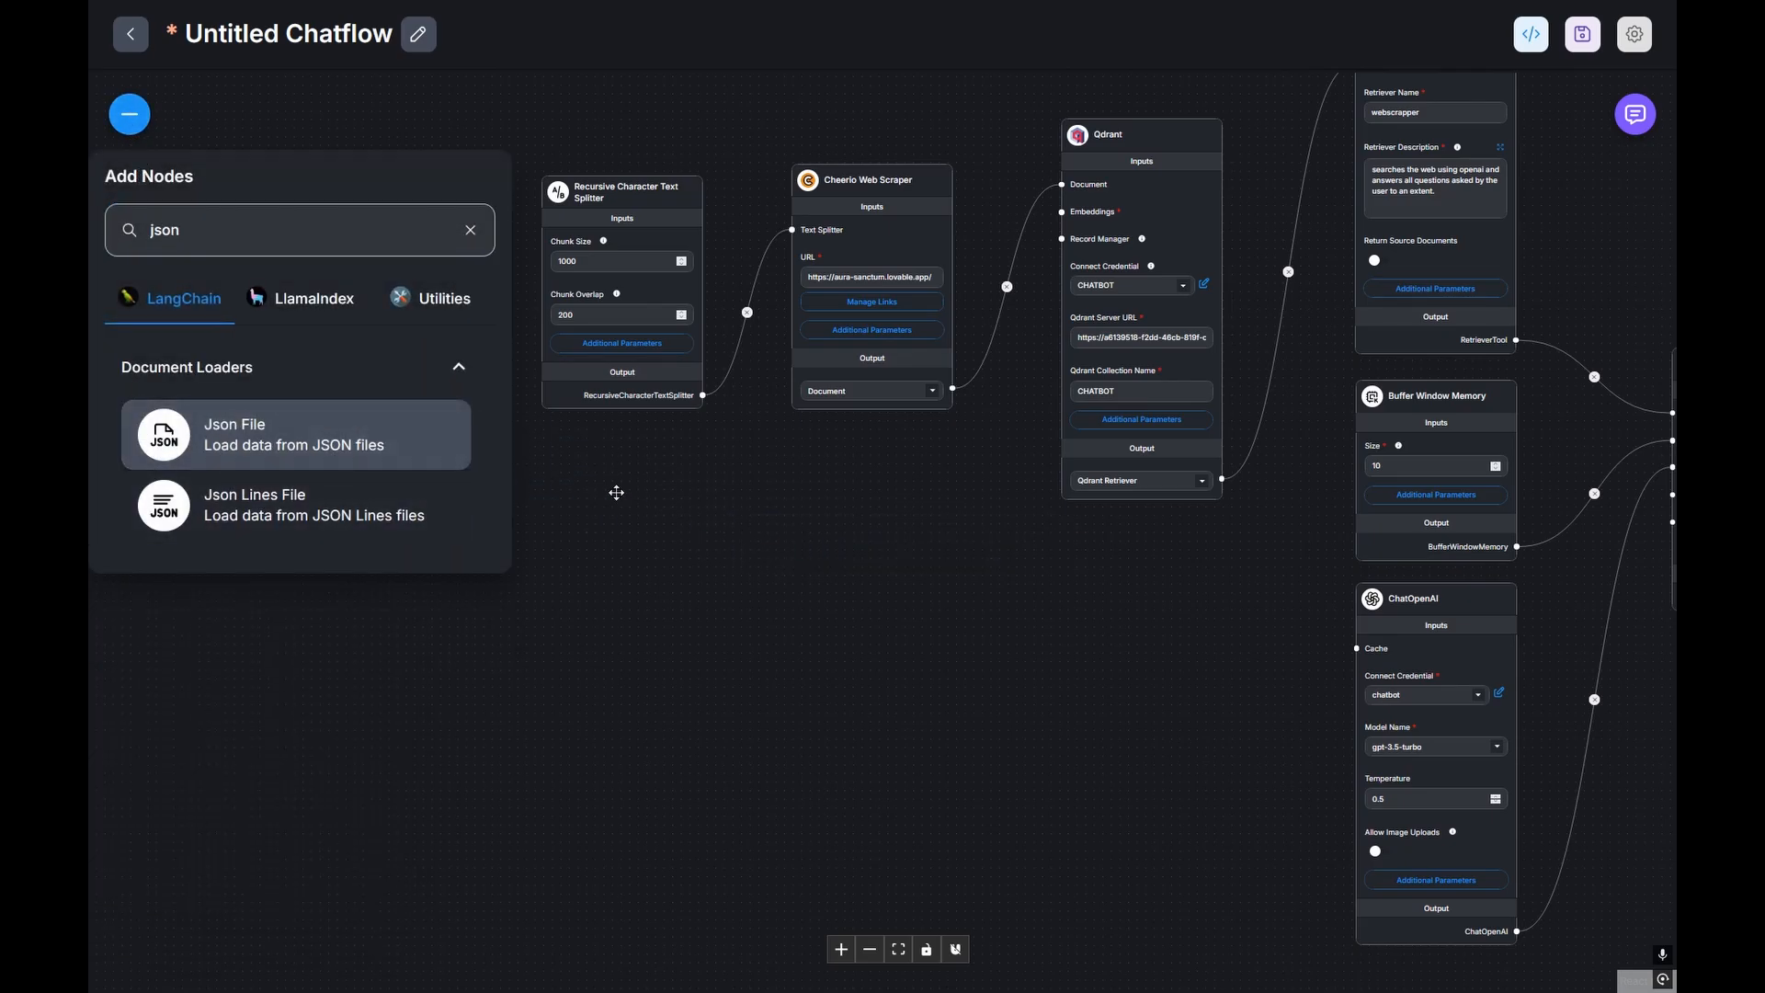
{"action": "left_click_drag", "start_coordinate": [616, 493], "coordinate": [816, 540]}
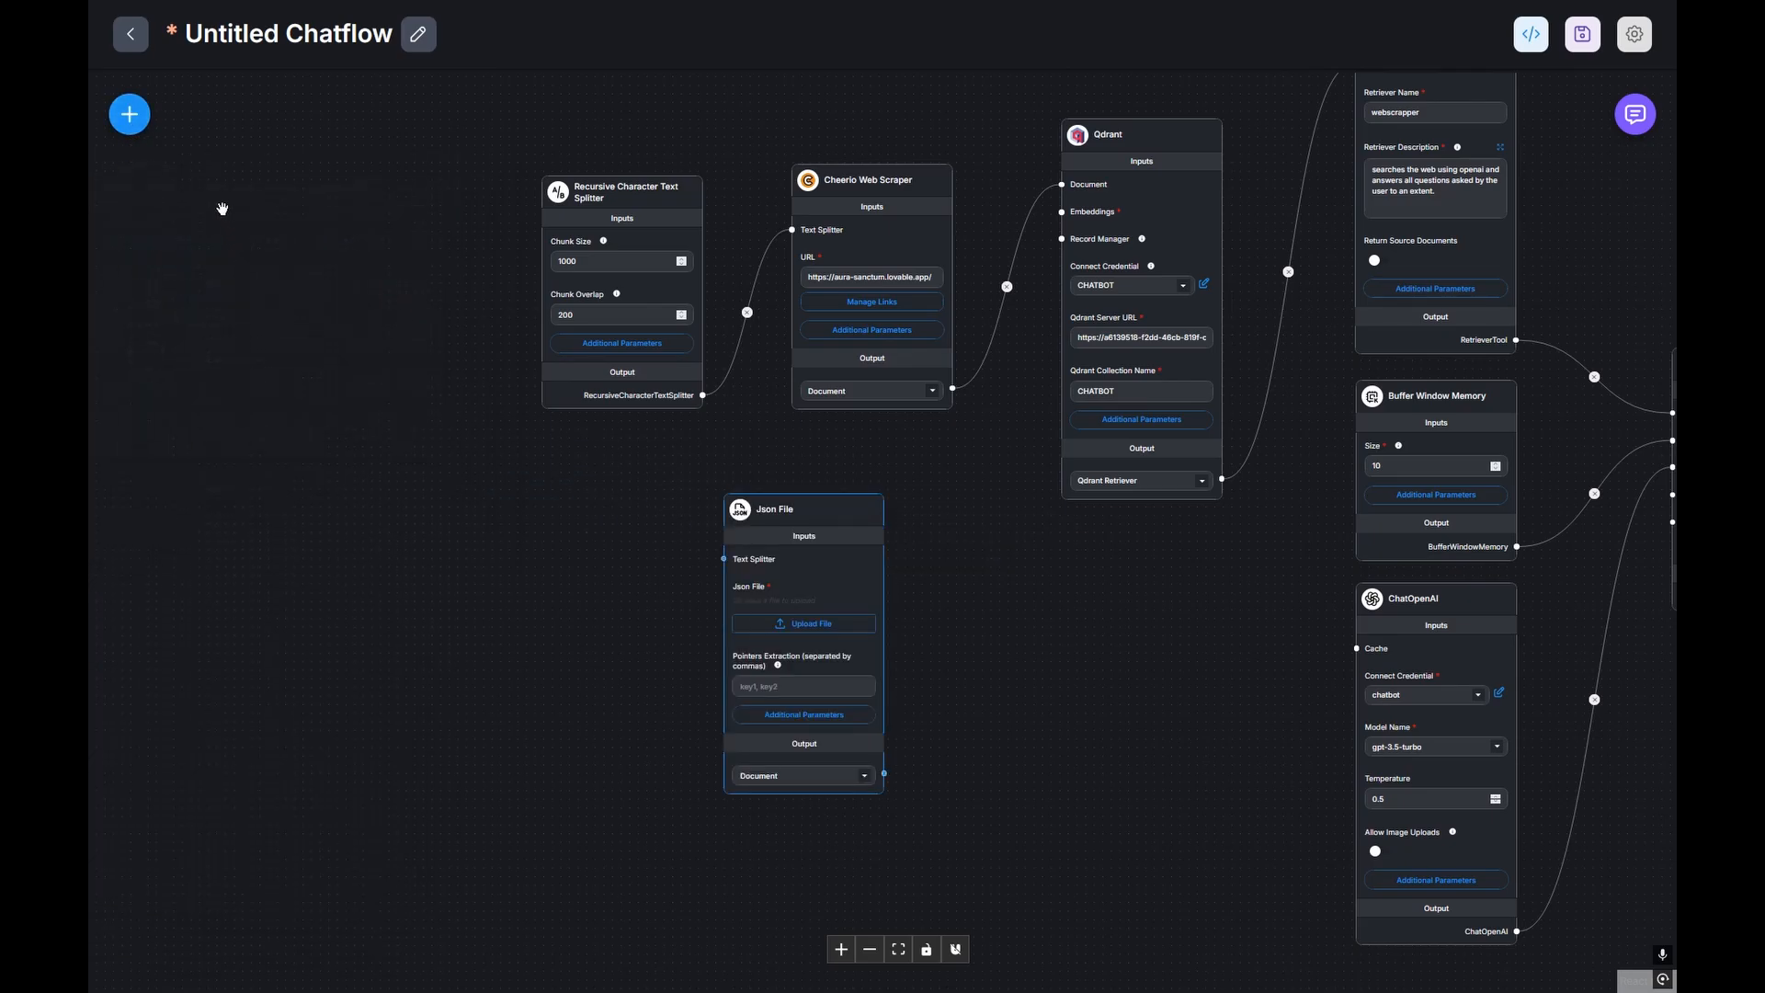
{"action": "left_click", "coordinate": [129, 114]}
{"action": "double_click", "coordinate": [248, 244]}
{"action": "type", "text": "docx"}
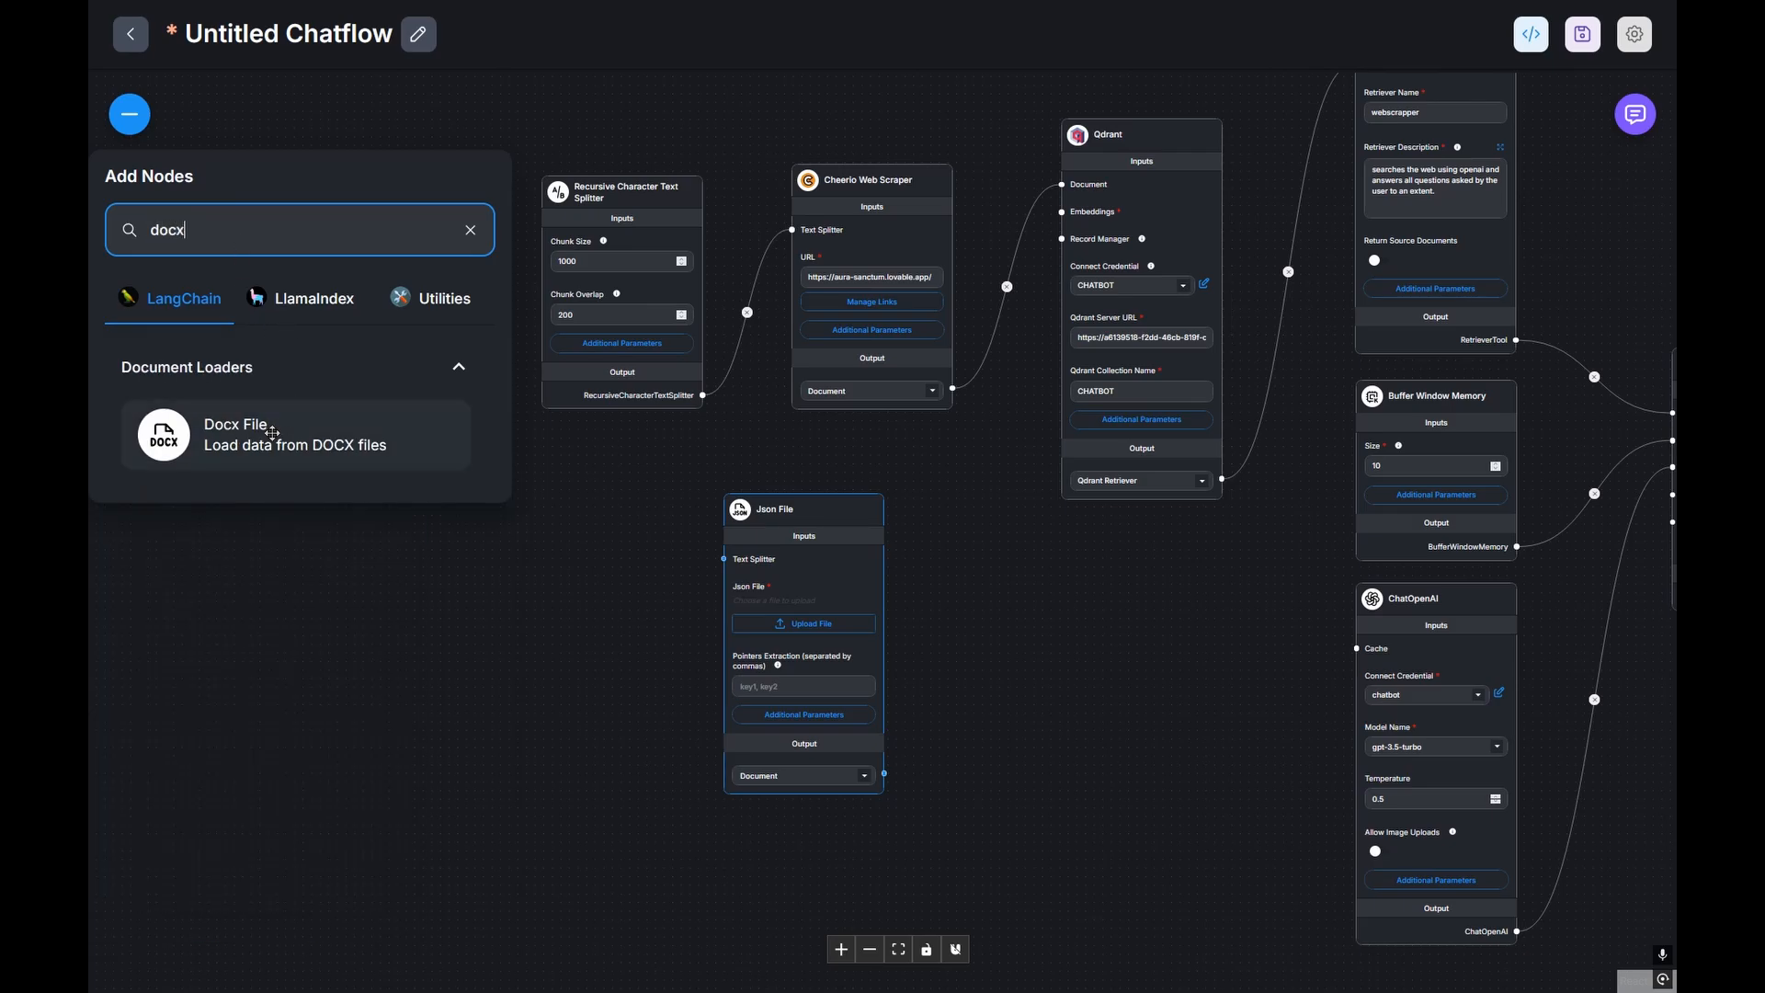
{"action": "left_click_drag", "start_coordinate": [272, 432], "coordinate": [579, 764]}
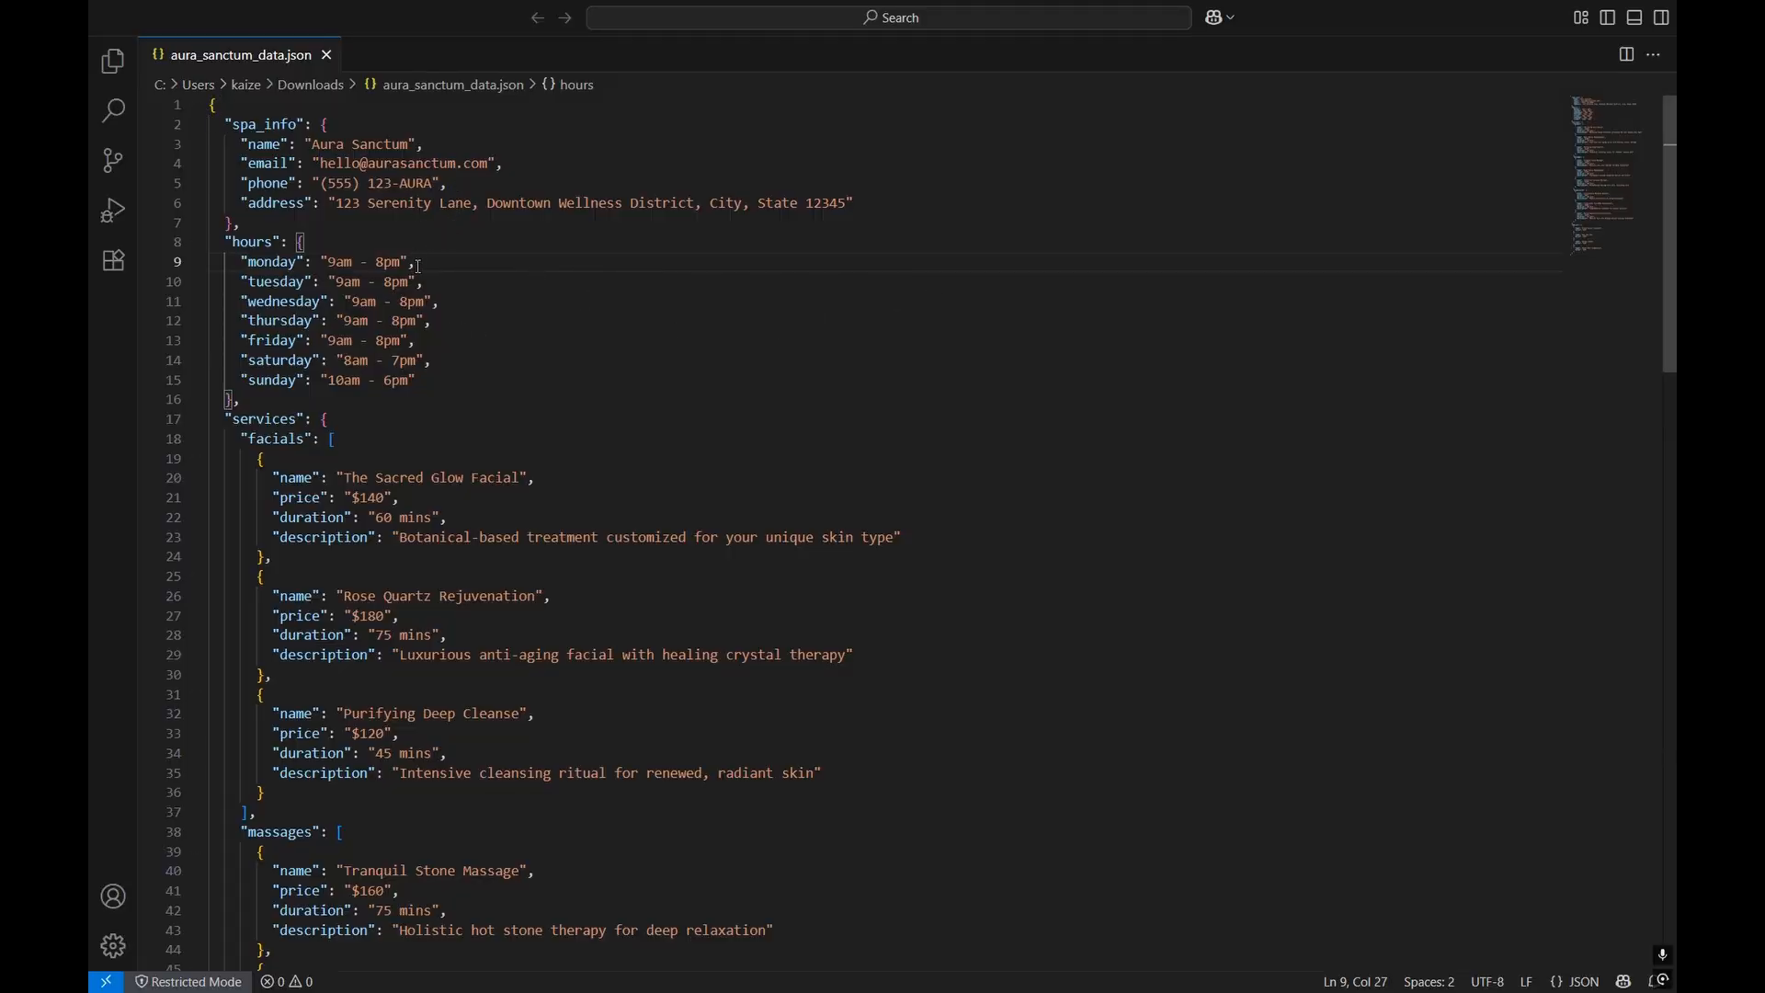
{"action": "scroll", "coordinate": [455, 382], "scroll_direction": "down", "scroll_amount": 5}
{"action": "scroll", "coordinate": [455, 381], "scroll_direction": "down", "scroll_amount": 4}
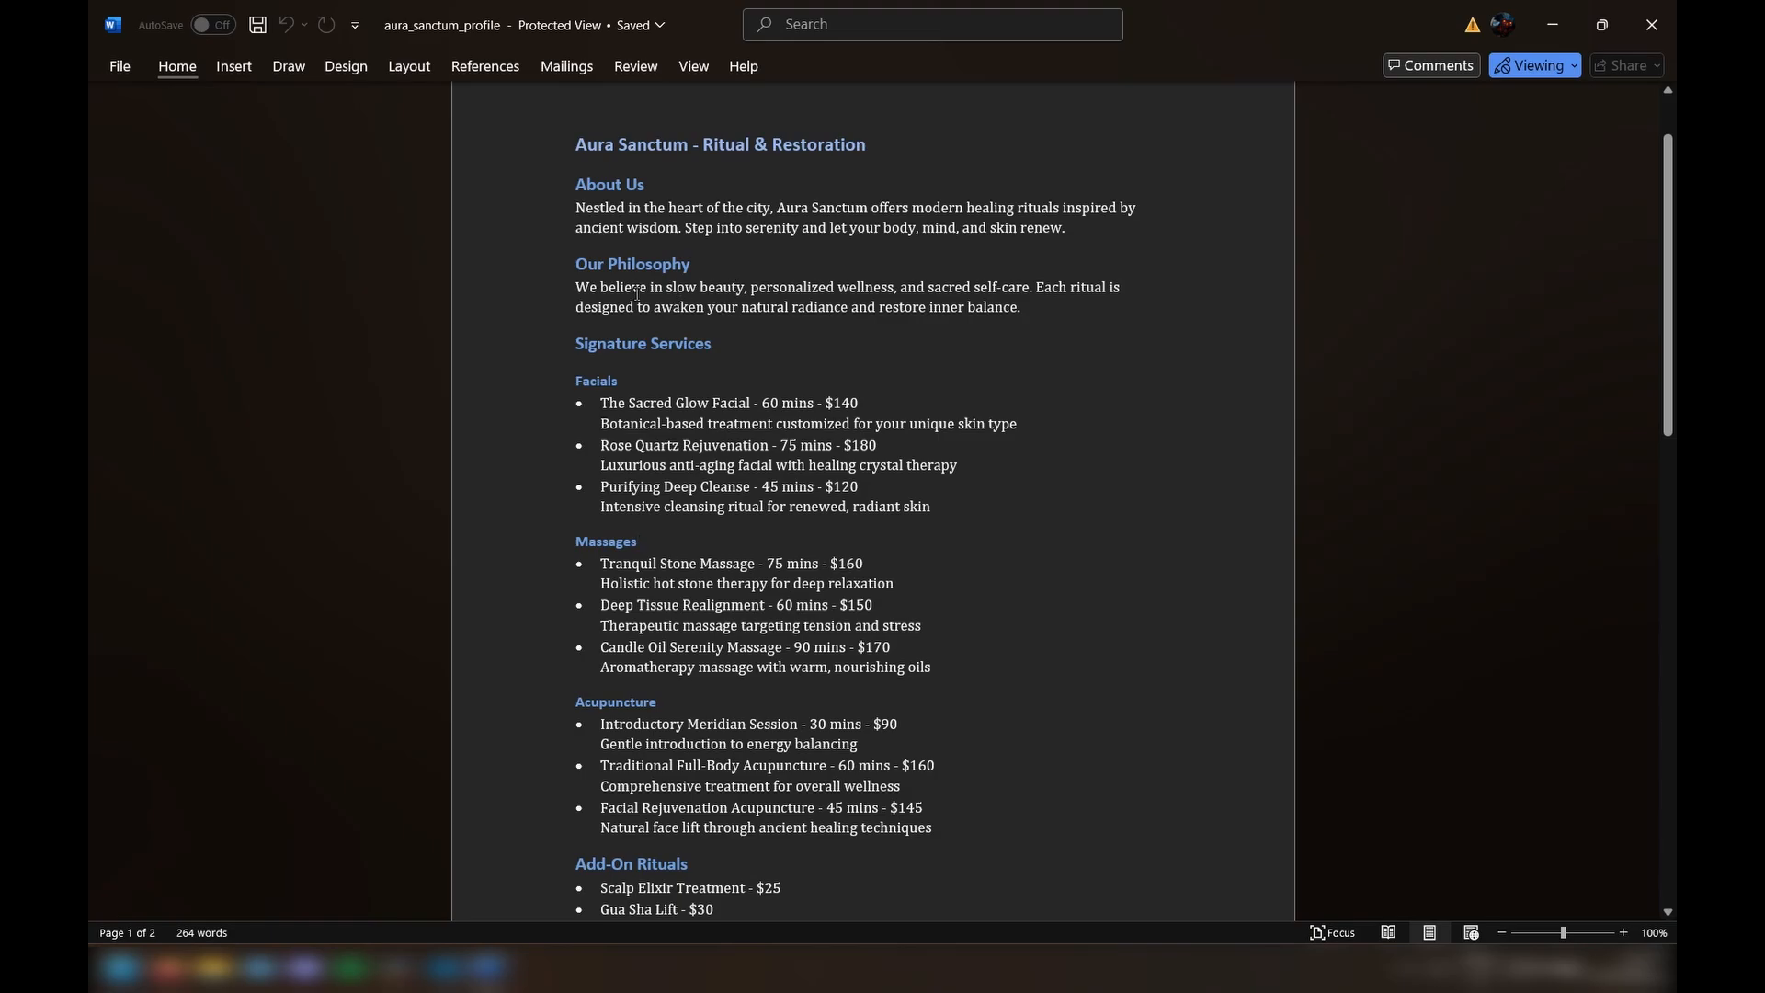
Step: Scroll through the aura_sanctum_profile document in Word to review its services and add-ons
{"action": "scroll", "coordinate": [741, 496], "scroll_direction": "down", "scroll_amount": 3}
{"action": "scroll", "coordinate": [741, 496], "scroll_direction": "up", "scroll_amount": 2}
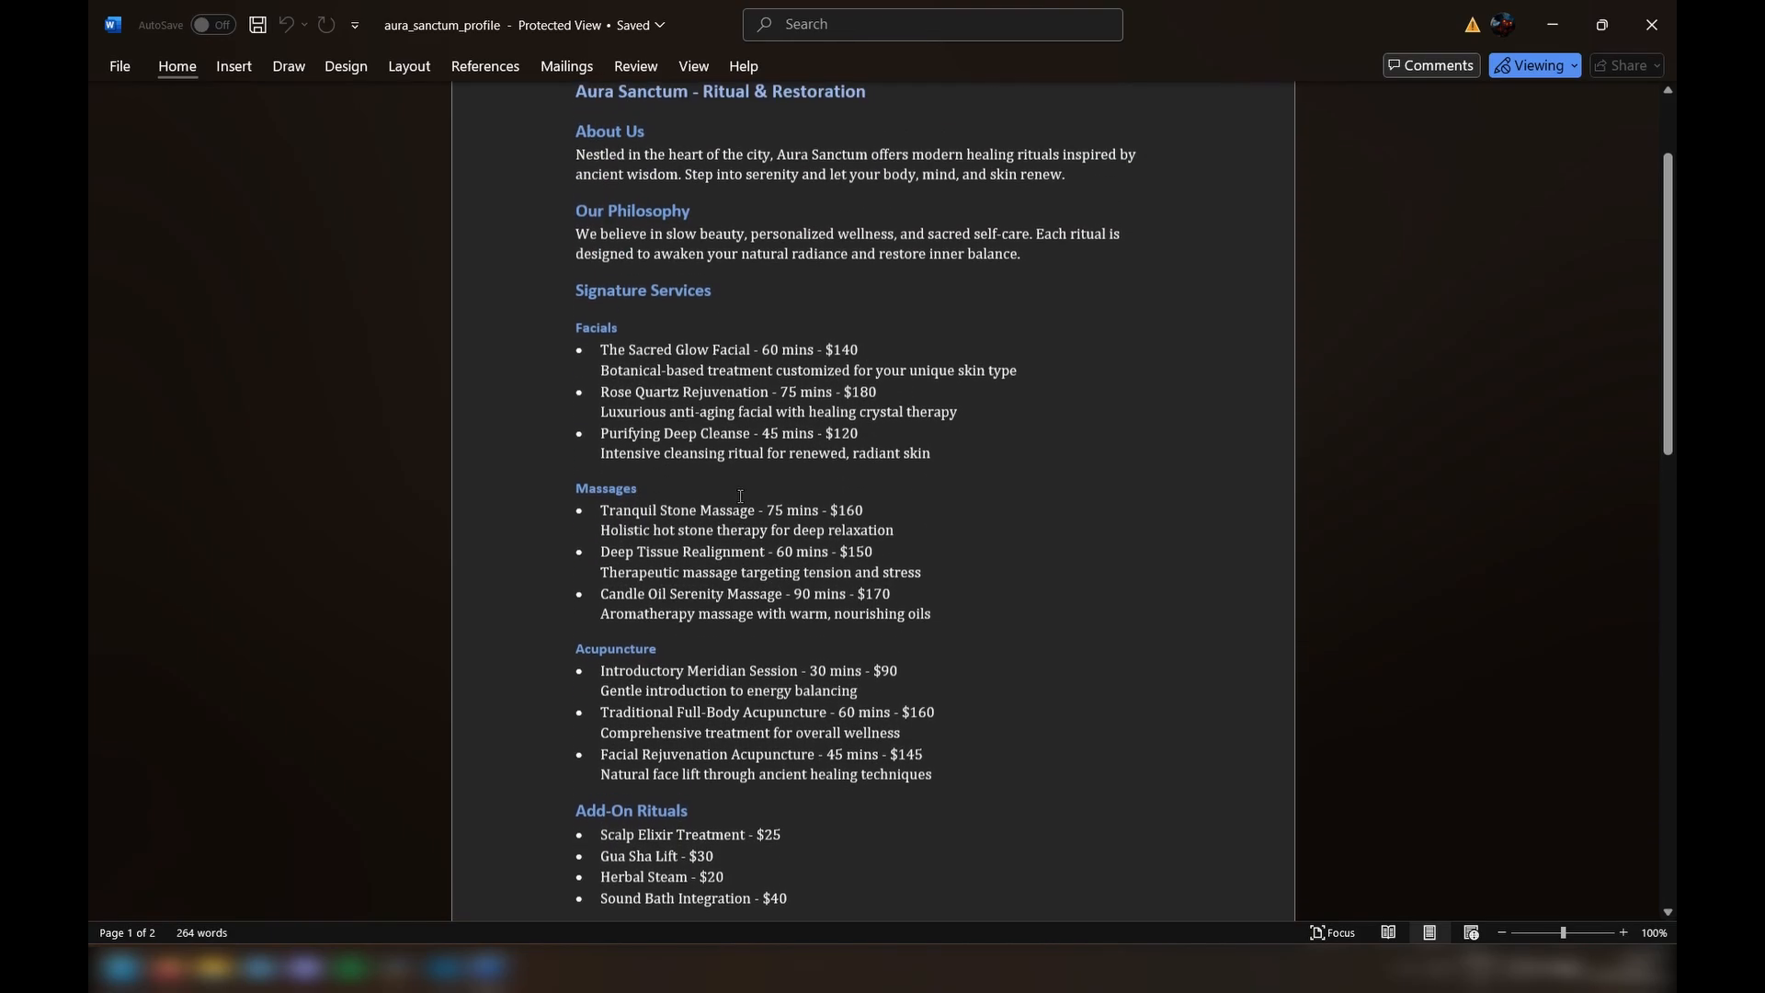
{"action": "scroll", "coordinate": [736, 496], "scroll_direction": "down", "scroll_amount": 12}
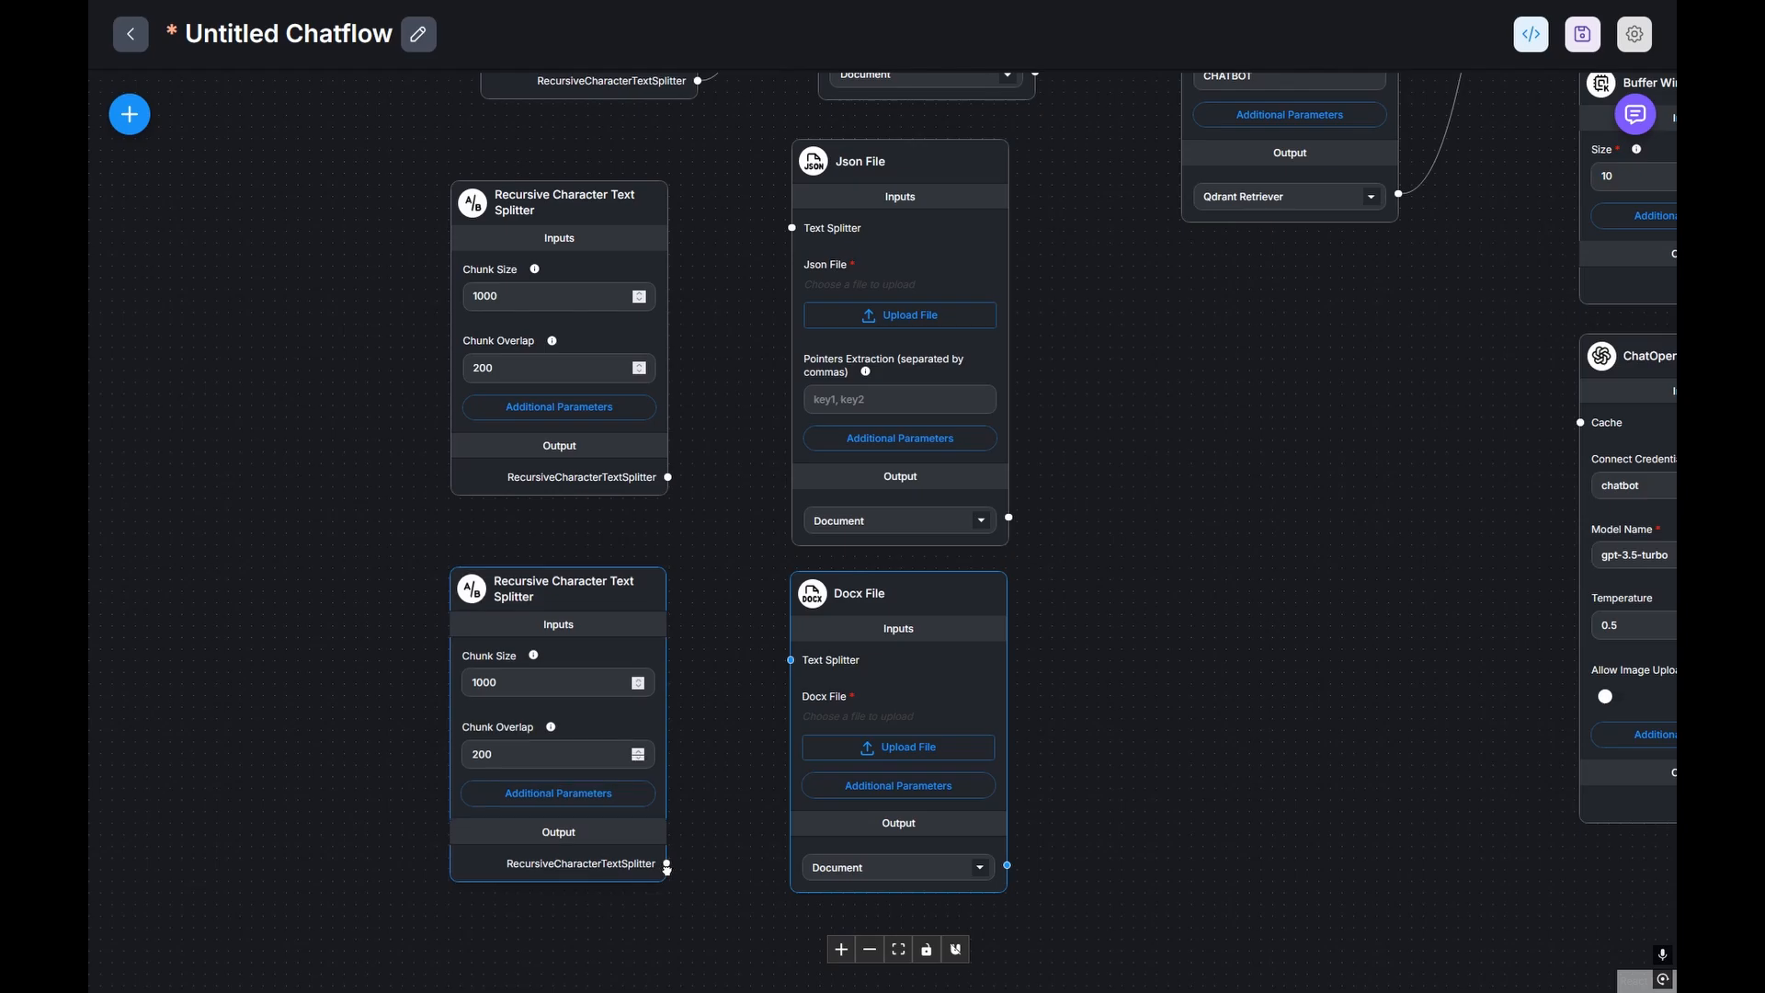
Step: Connect text splitters to the Docx File and Json File loaders, and both loaders' documents into Qdrant
{"action": "left_click_drag", "start_coordinate": [668, 868], "coordinate": [790, 661]}
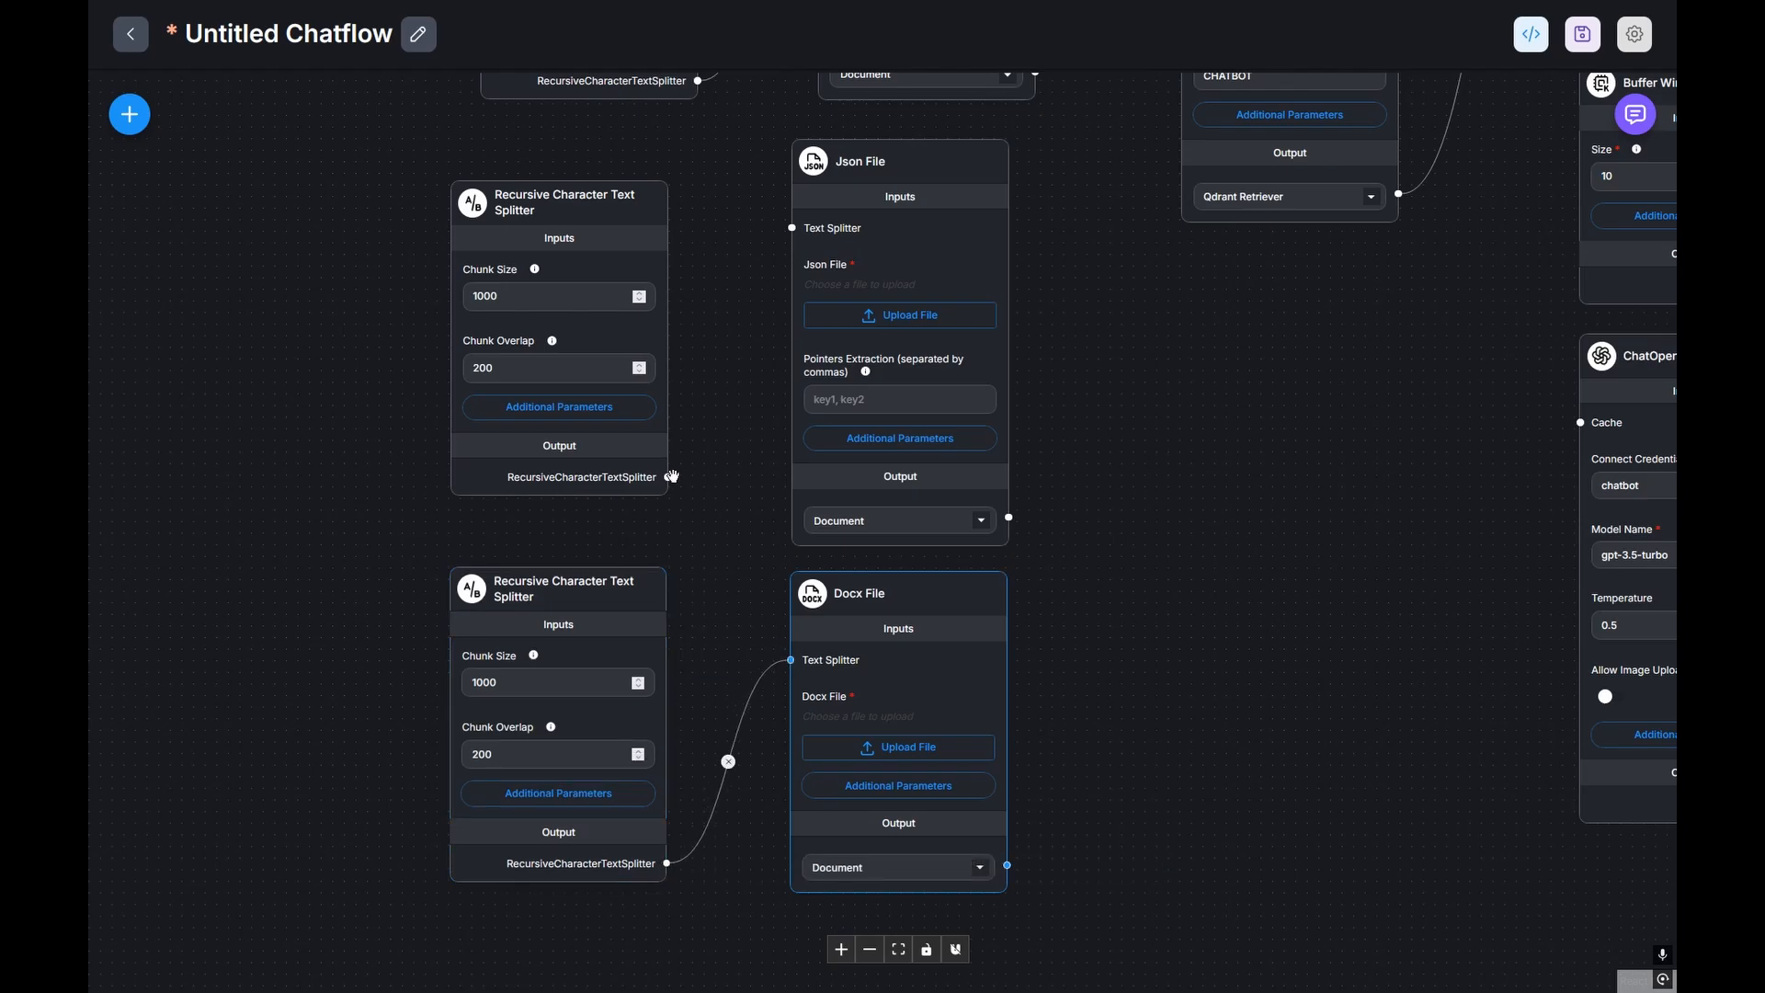
{"action": "left_click_drag", "start_coordinate": [669, 477], "coordinate": [793, 228]}
{"action": "left_click_drag", "start_coordinate": [749, 683], "coordinate": [878, 150]}
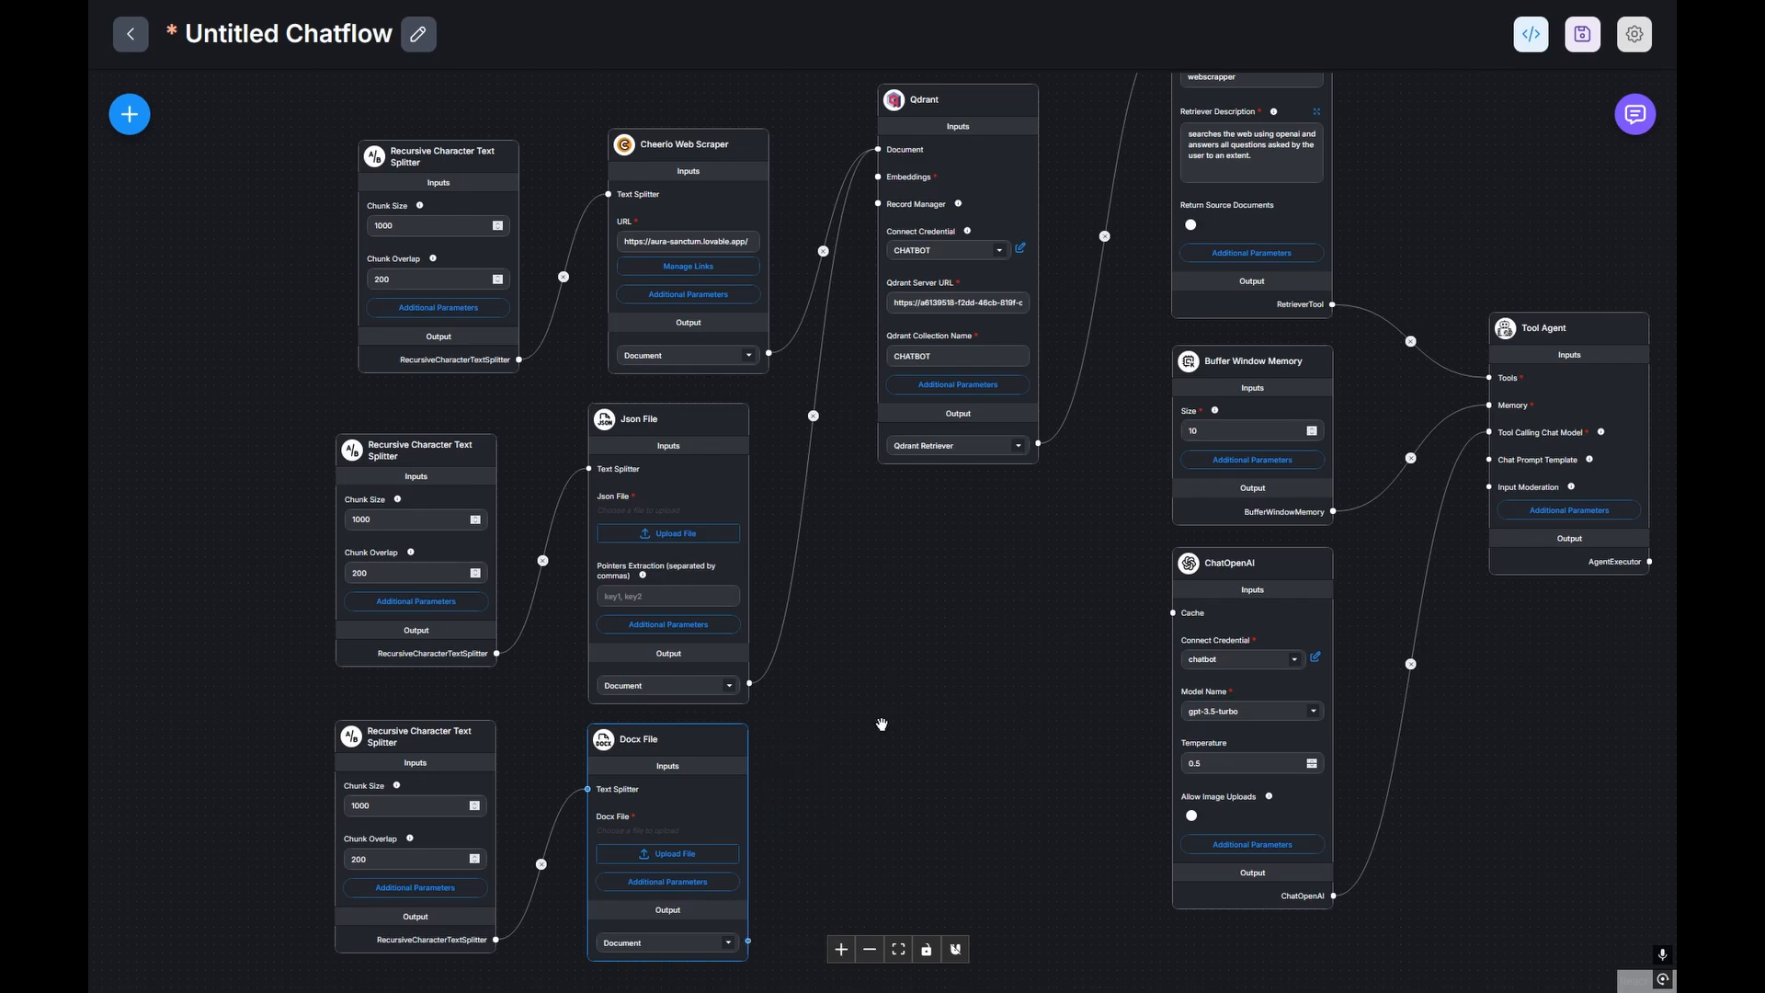
{"action": "left_click_drag", "start_coordinate": [750, 942], "coordinate": [880, 150]}
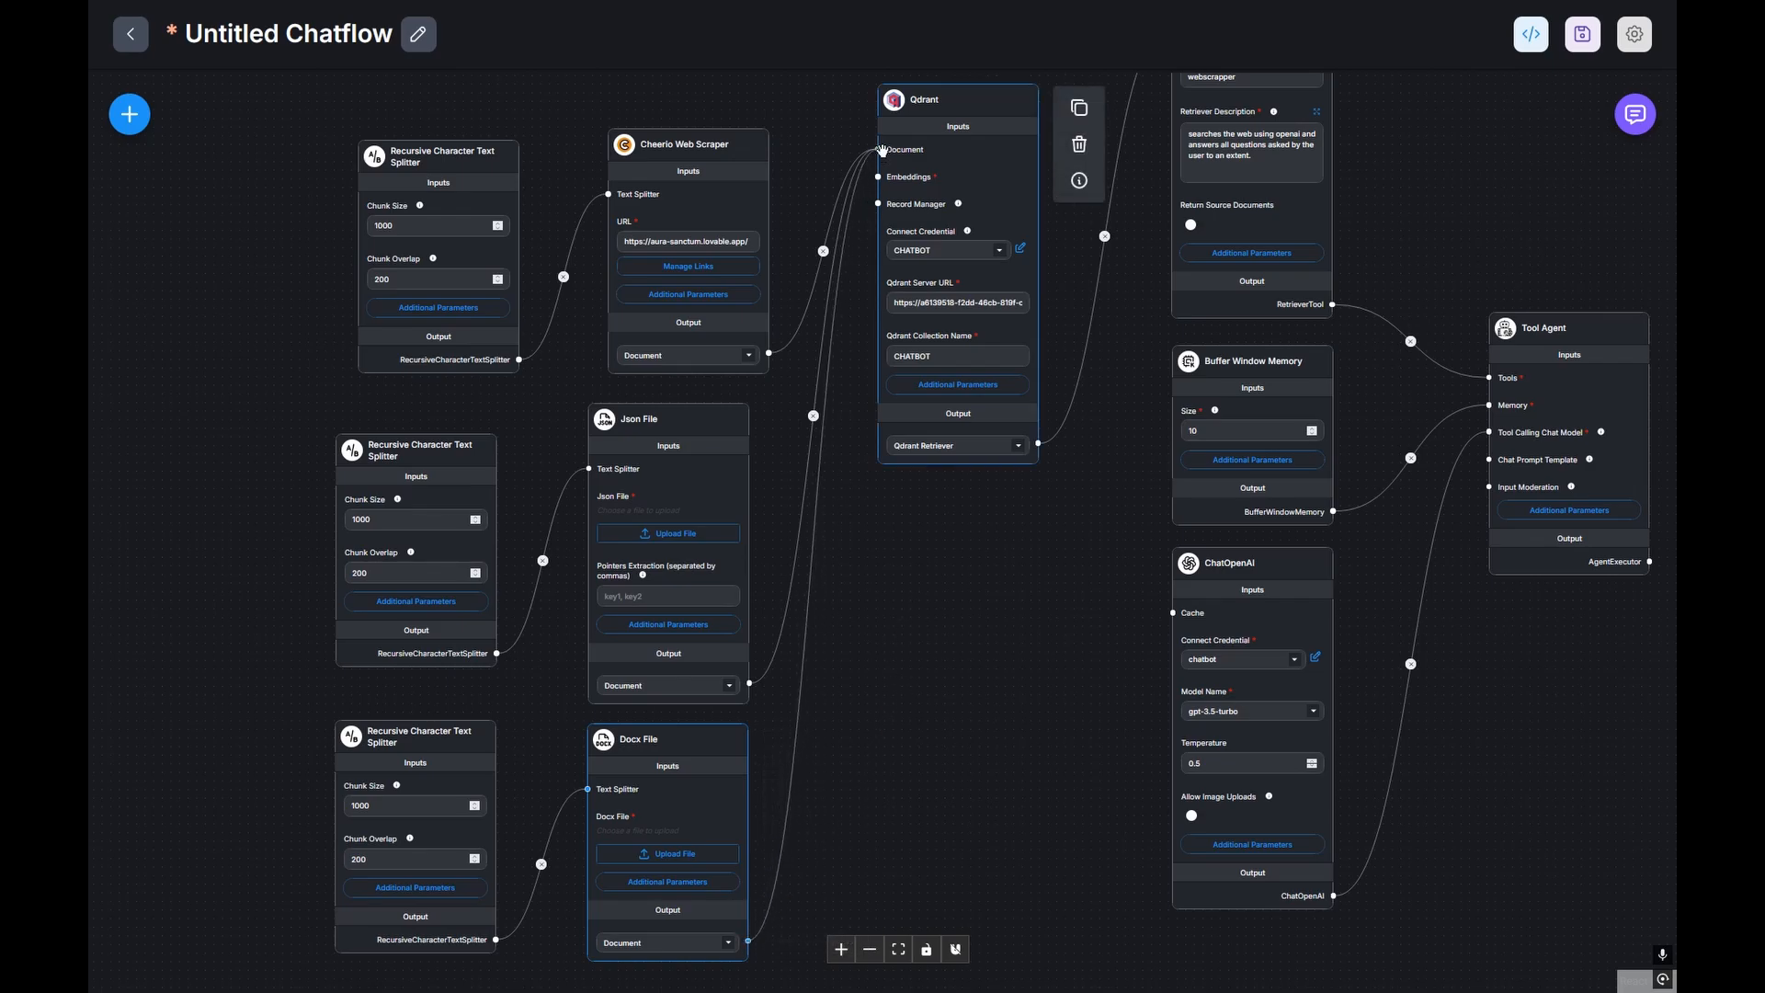
{"action": "left_click_drag", "start_coordinate": [880, 151], "coordinate": [879, 150]}
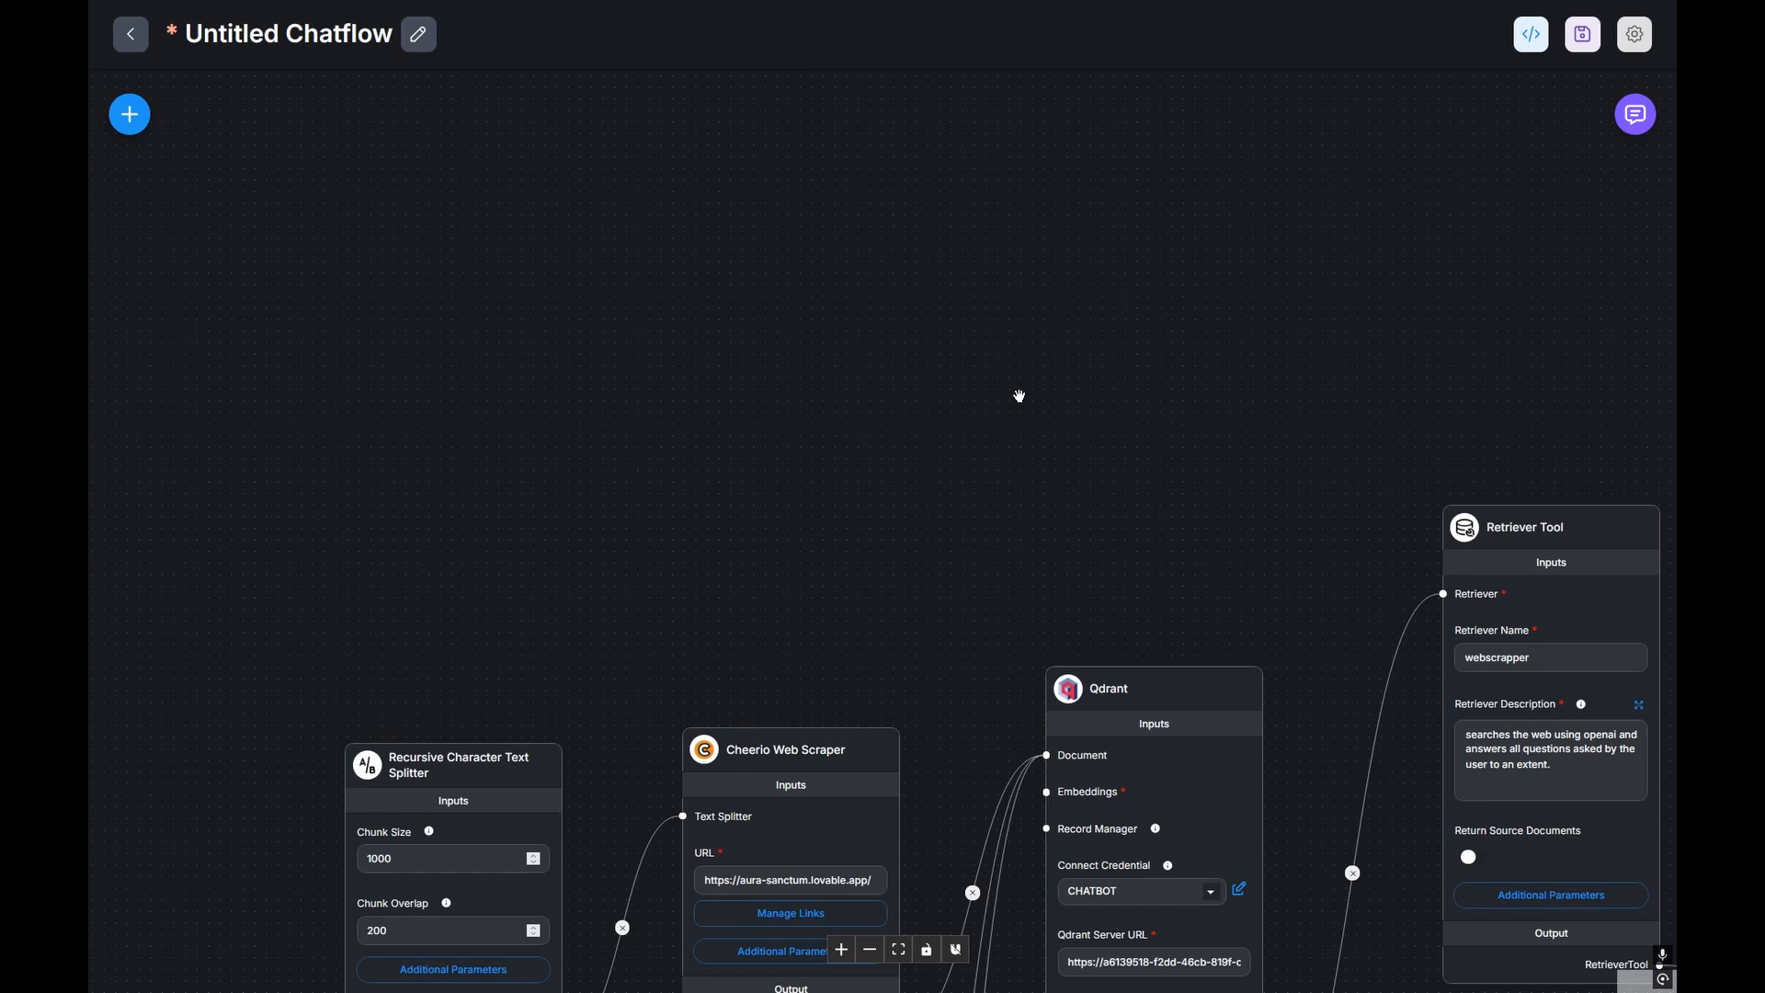
Step: Add an OpenAI Embeddings node to the canvas and position it above the flow
{"action": "left_click", "coordinate": [132, 129]}
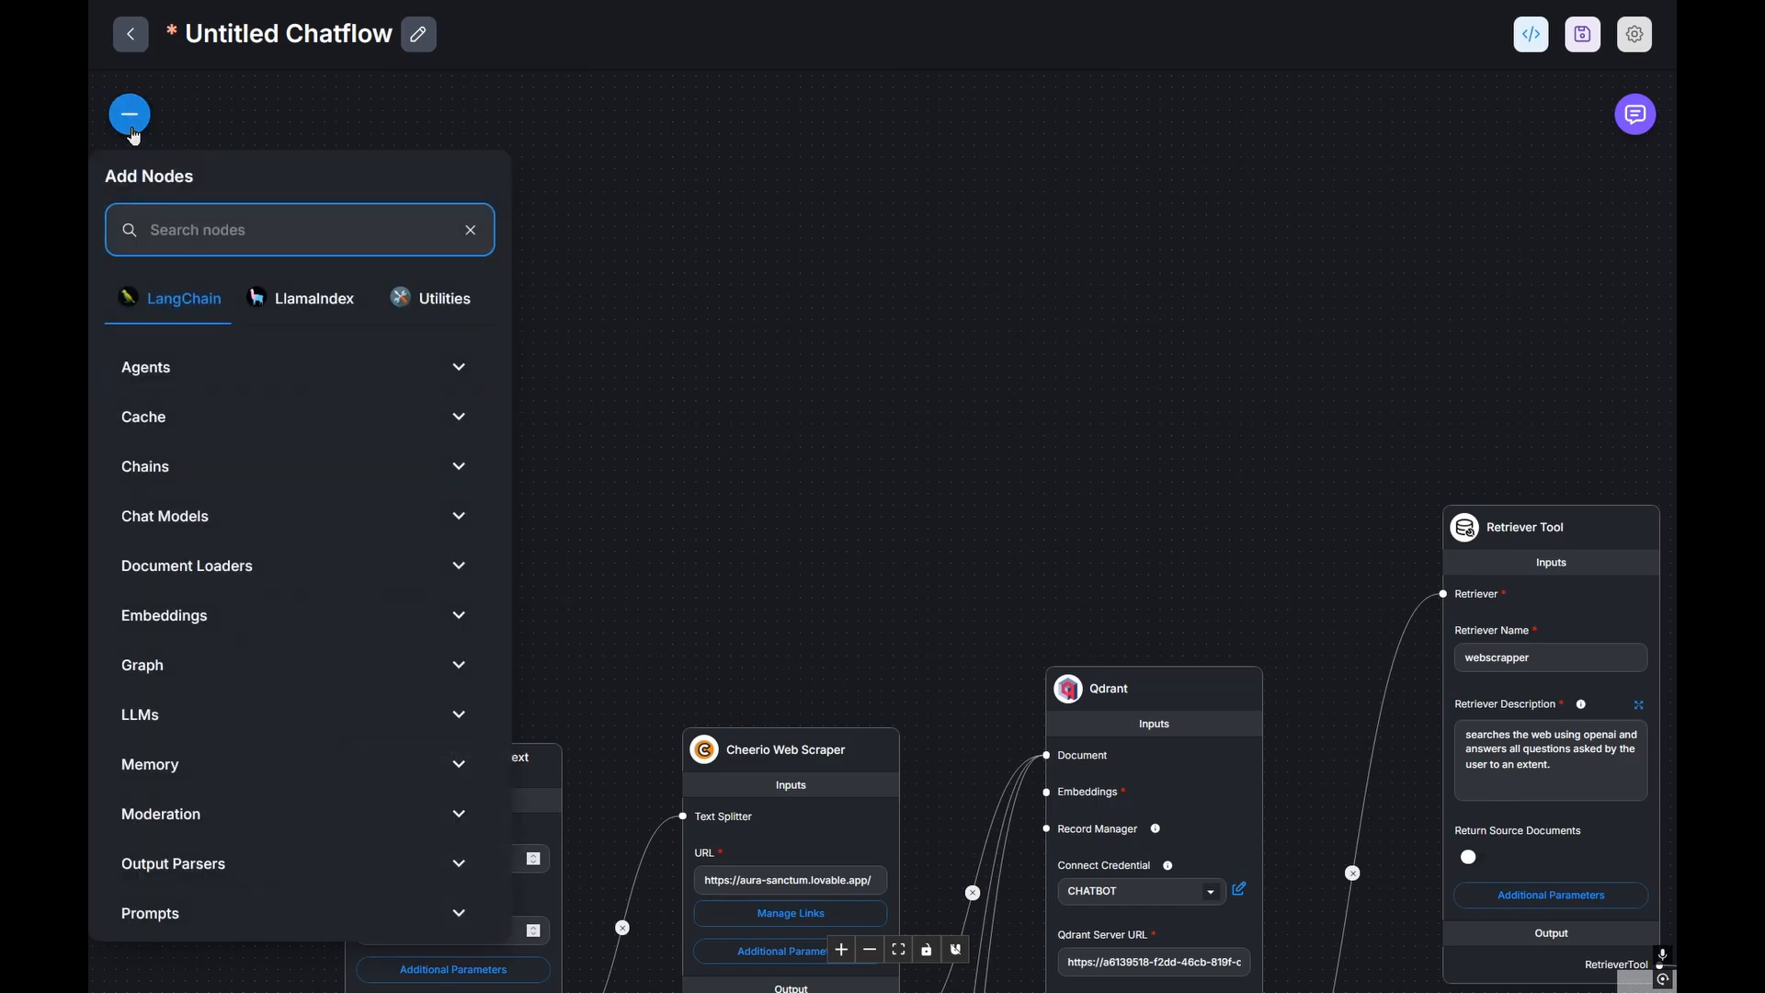
{"action": "type", "text": "openai embe"}
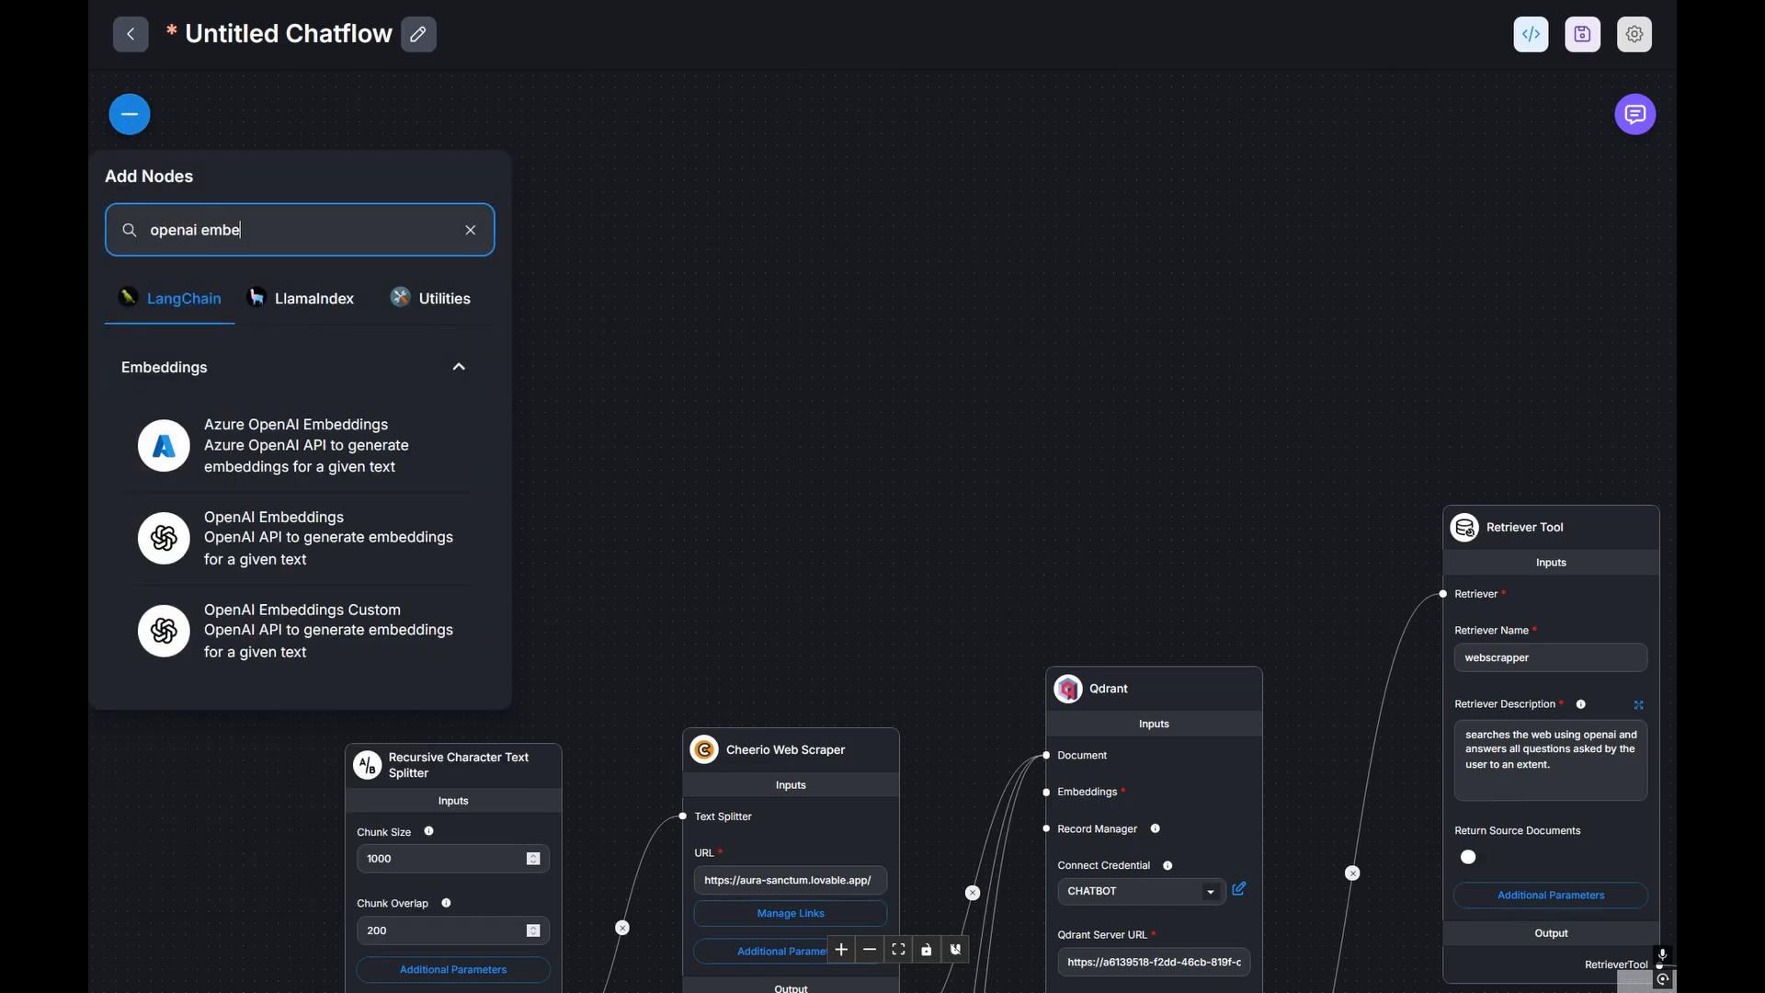
{"action": "type", "text": "ddi"}
{"action": "left_click_drag", "start_coordinate": [255, 558], "coordinate": [874, 477]}
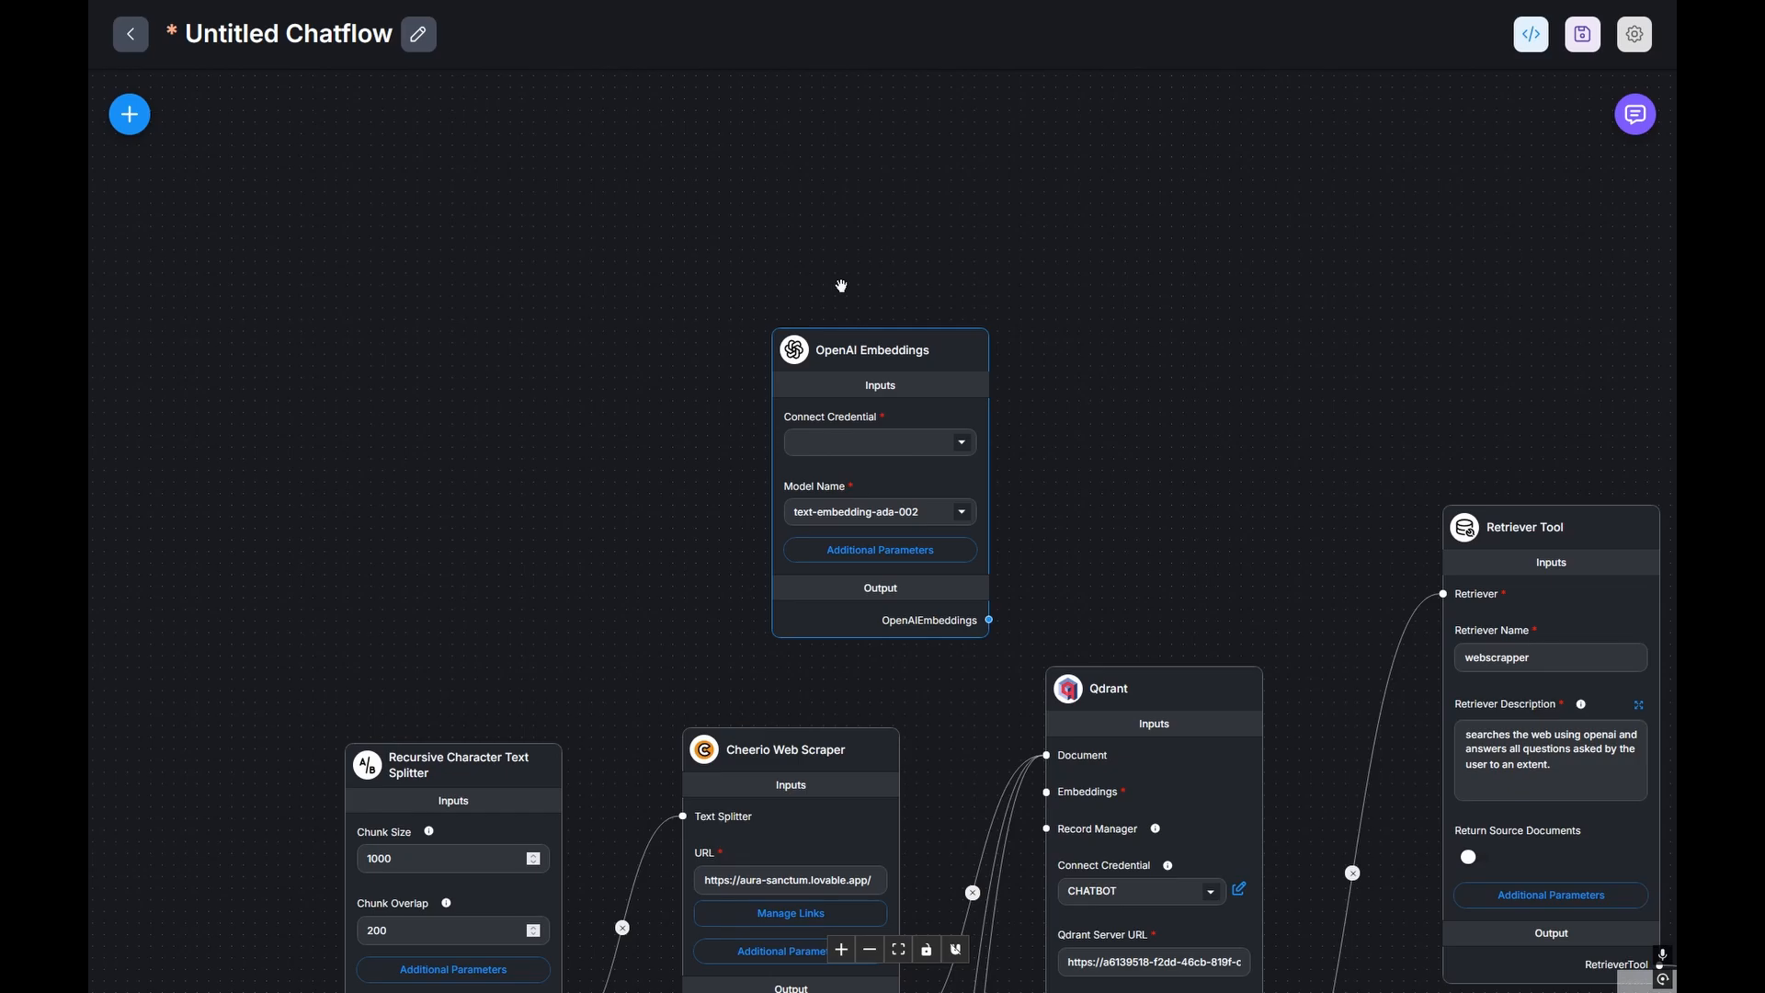
{"action": "left_click_drag", "start_coordinate": [841, 286], "coordinate": [891, 389]}
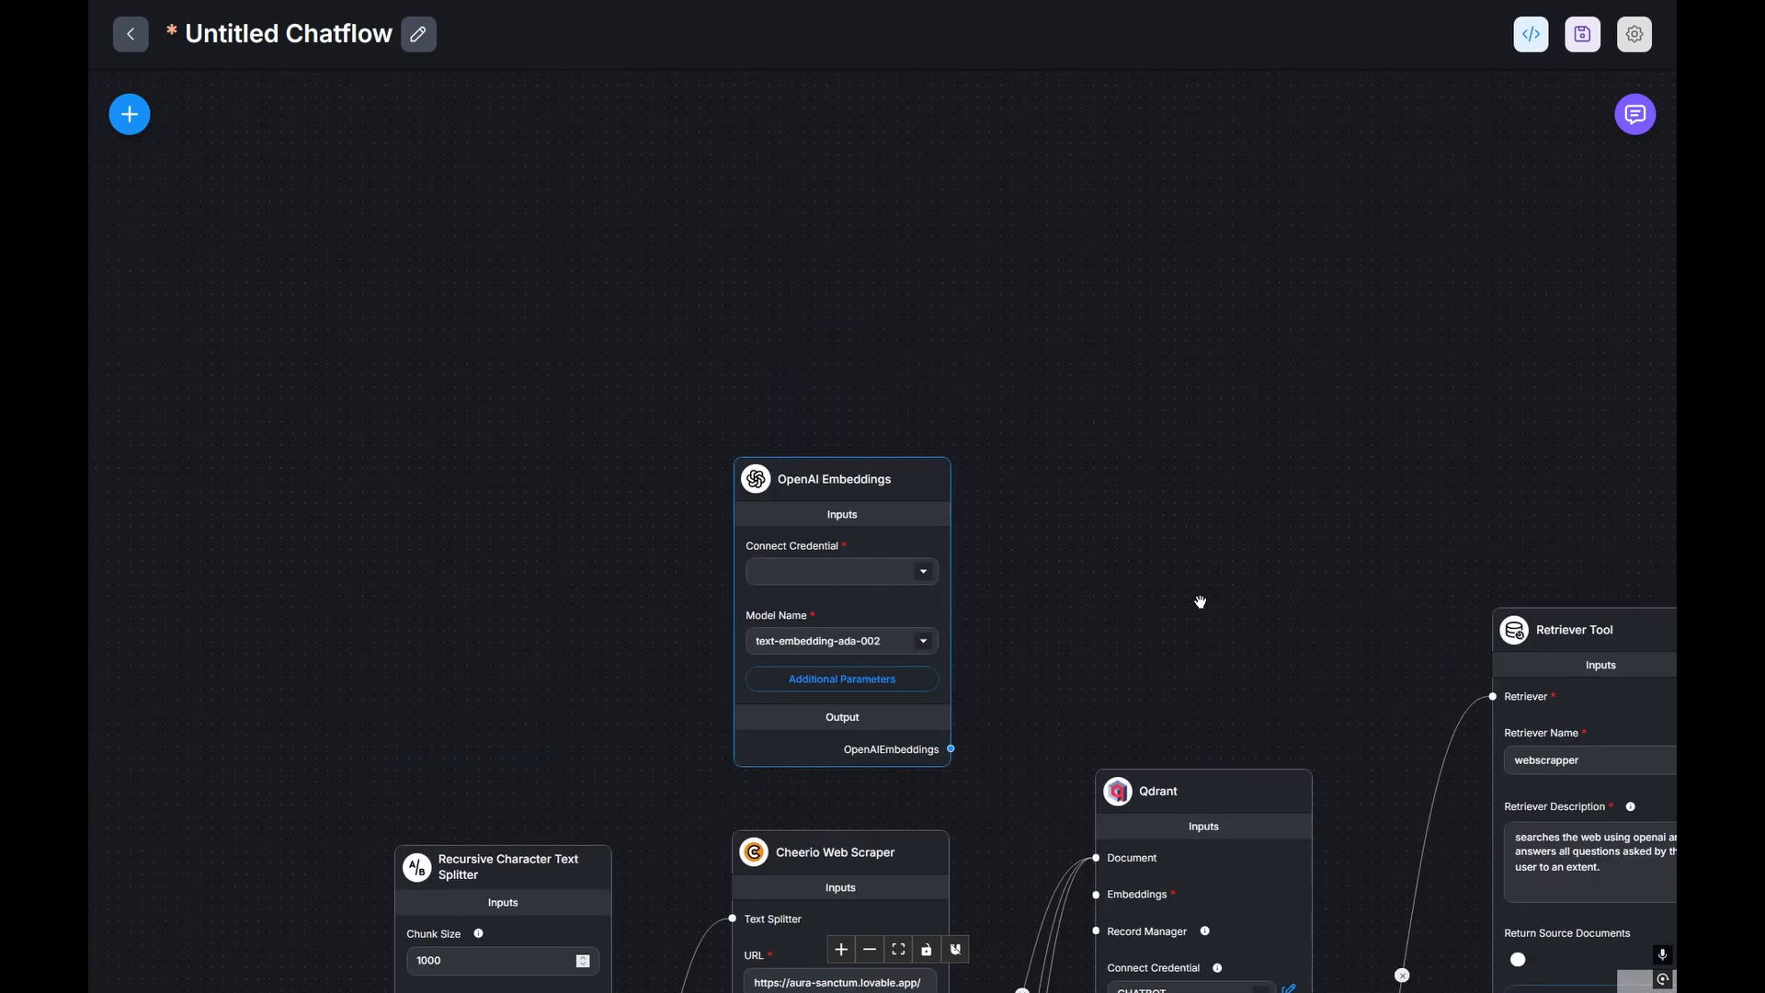
Step: Set the embeddings node to the chatbot credential and the text-embedding-ada-002 model
{"action": "left_click", "coordinate": [924, 574]}
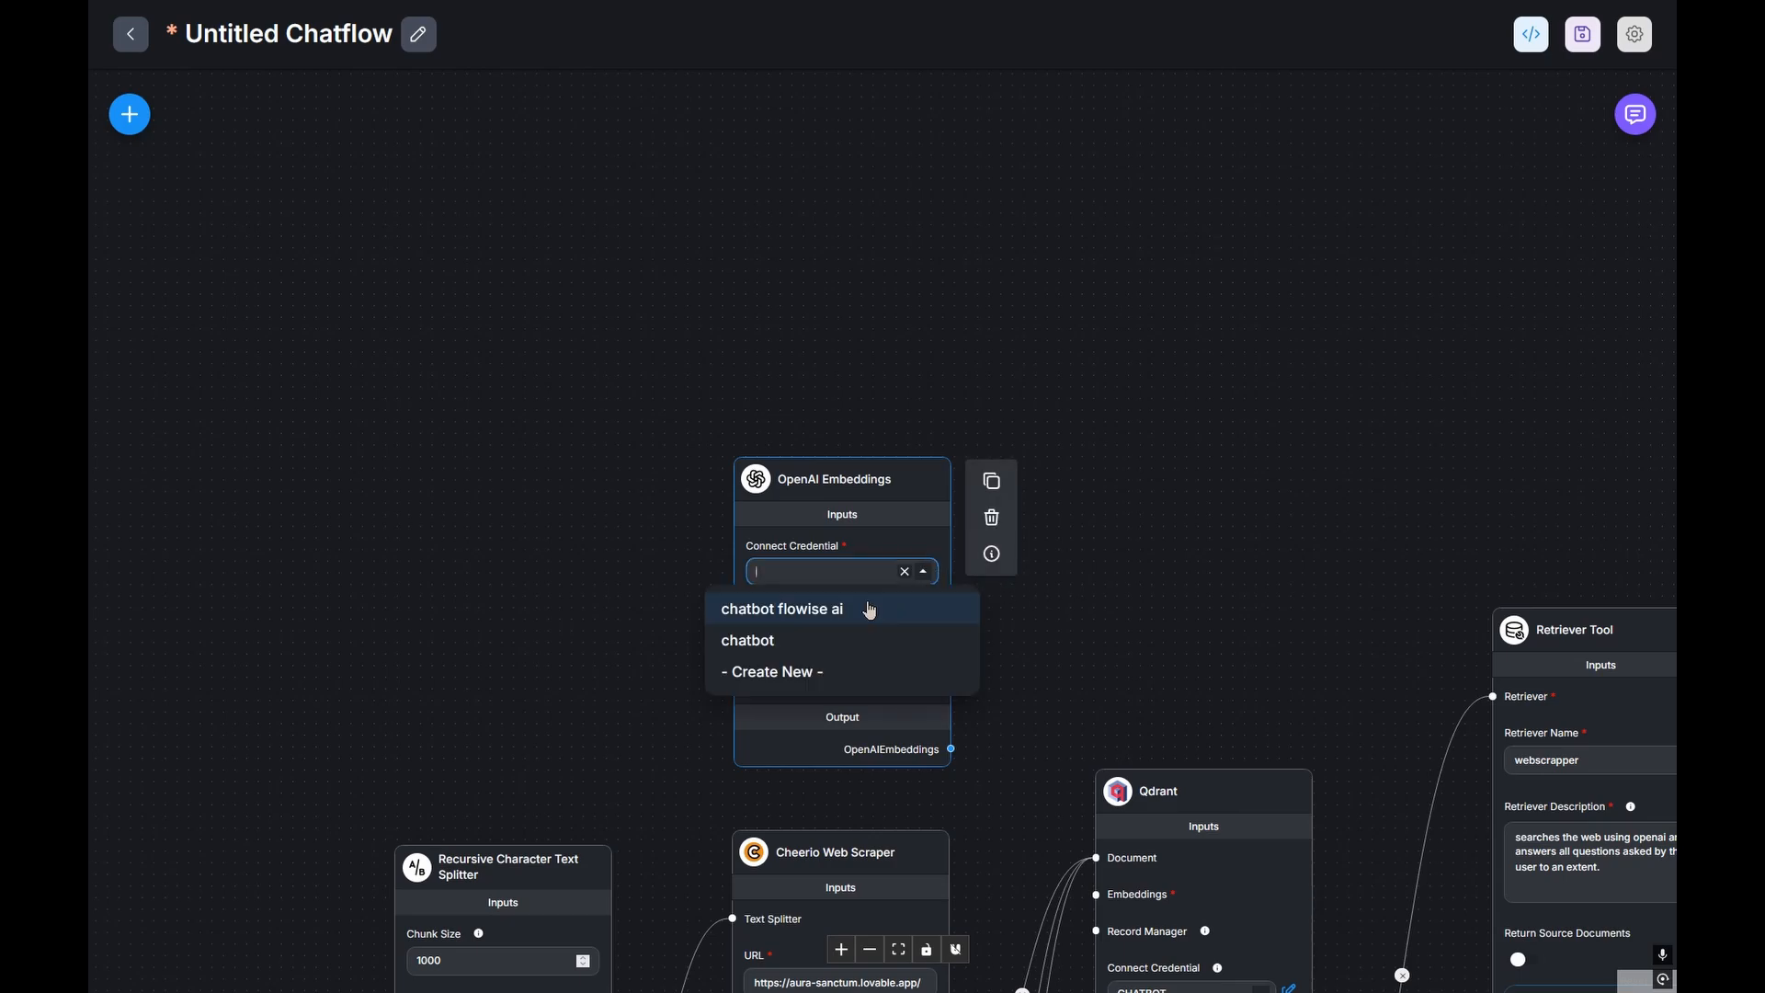
{"action": "left_click", "coordinate": [826, 640]}
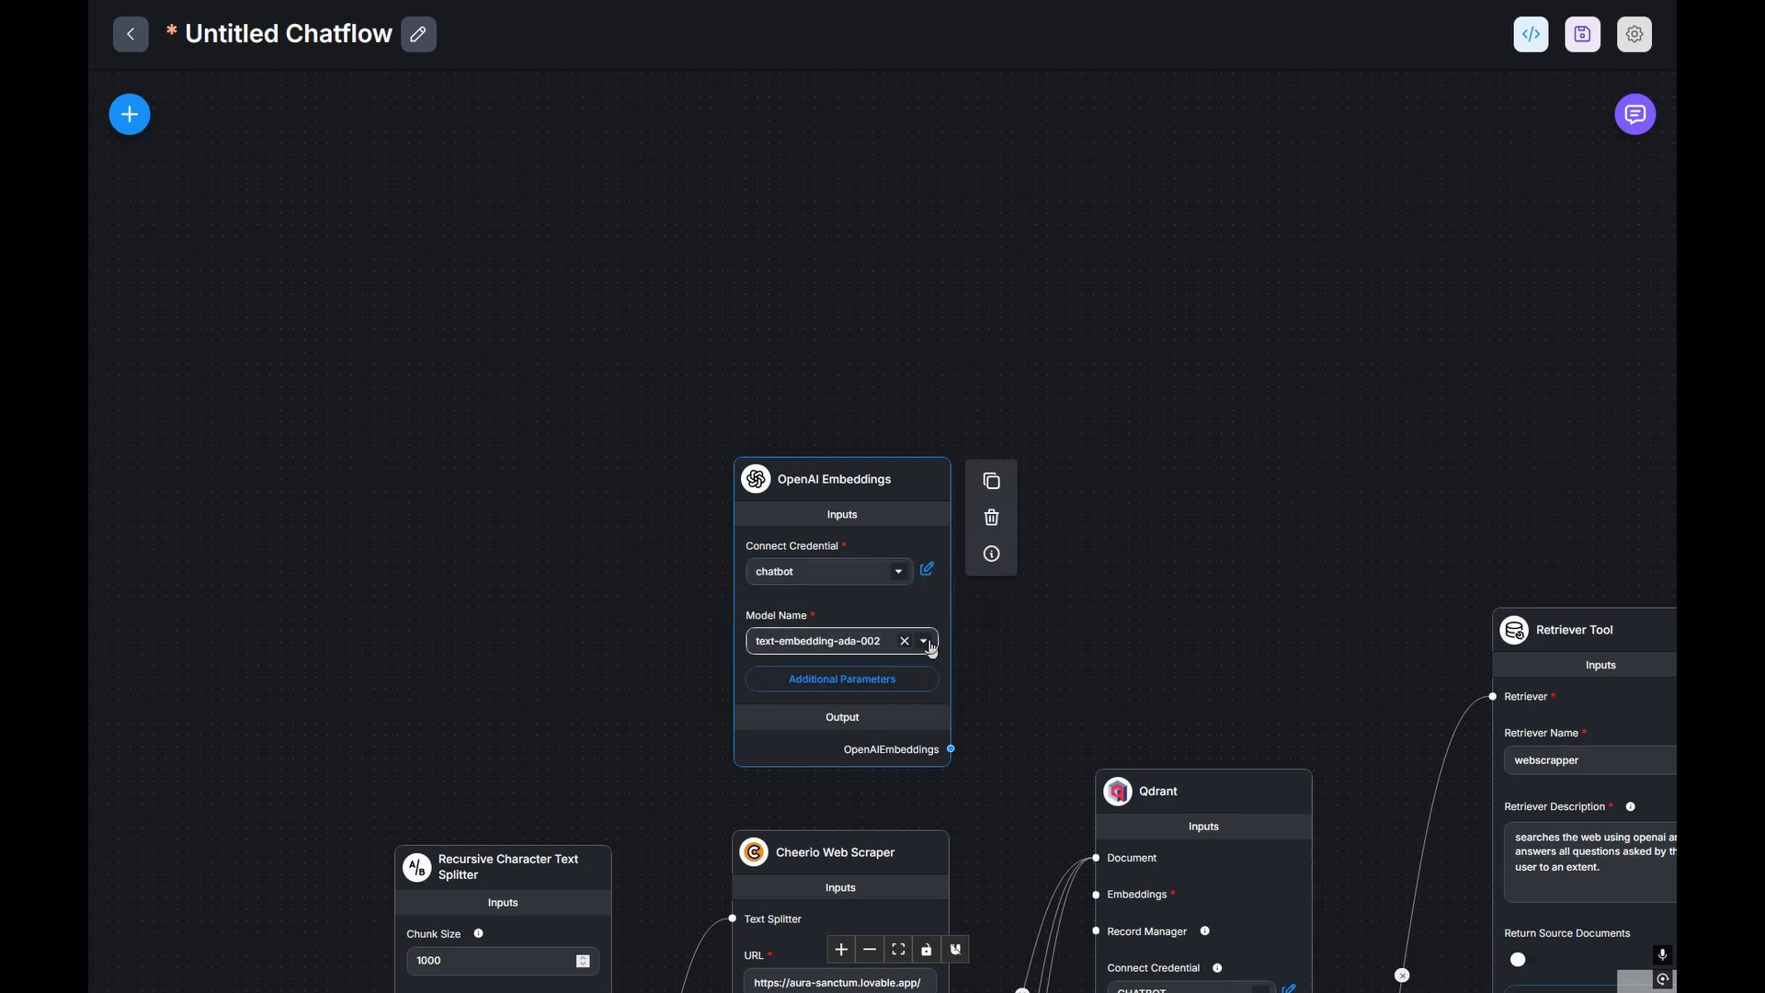
{"action": "left_click", "coordinate": [924, 641]}
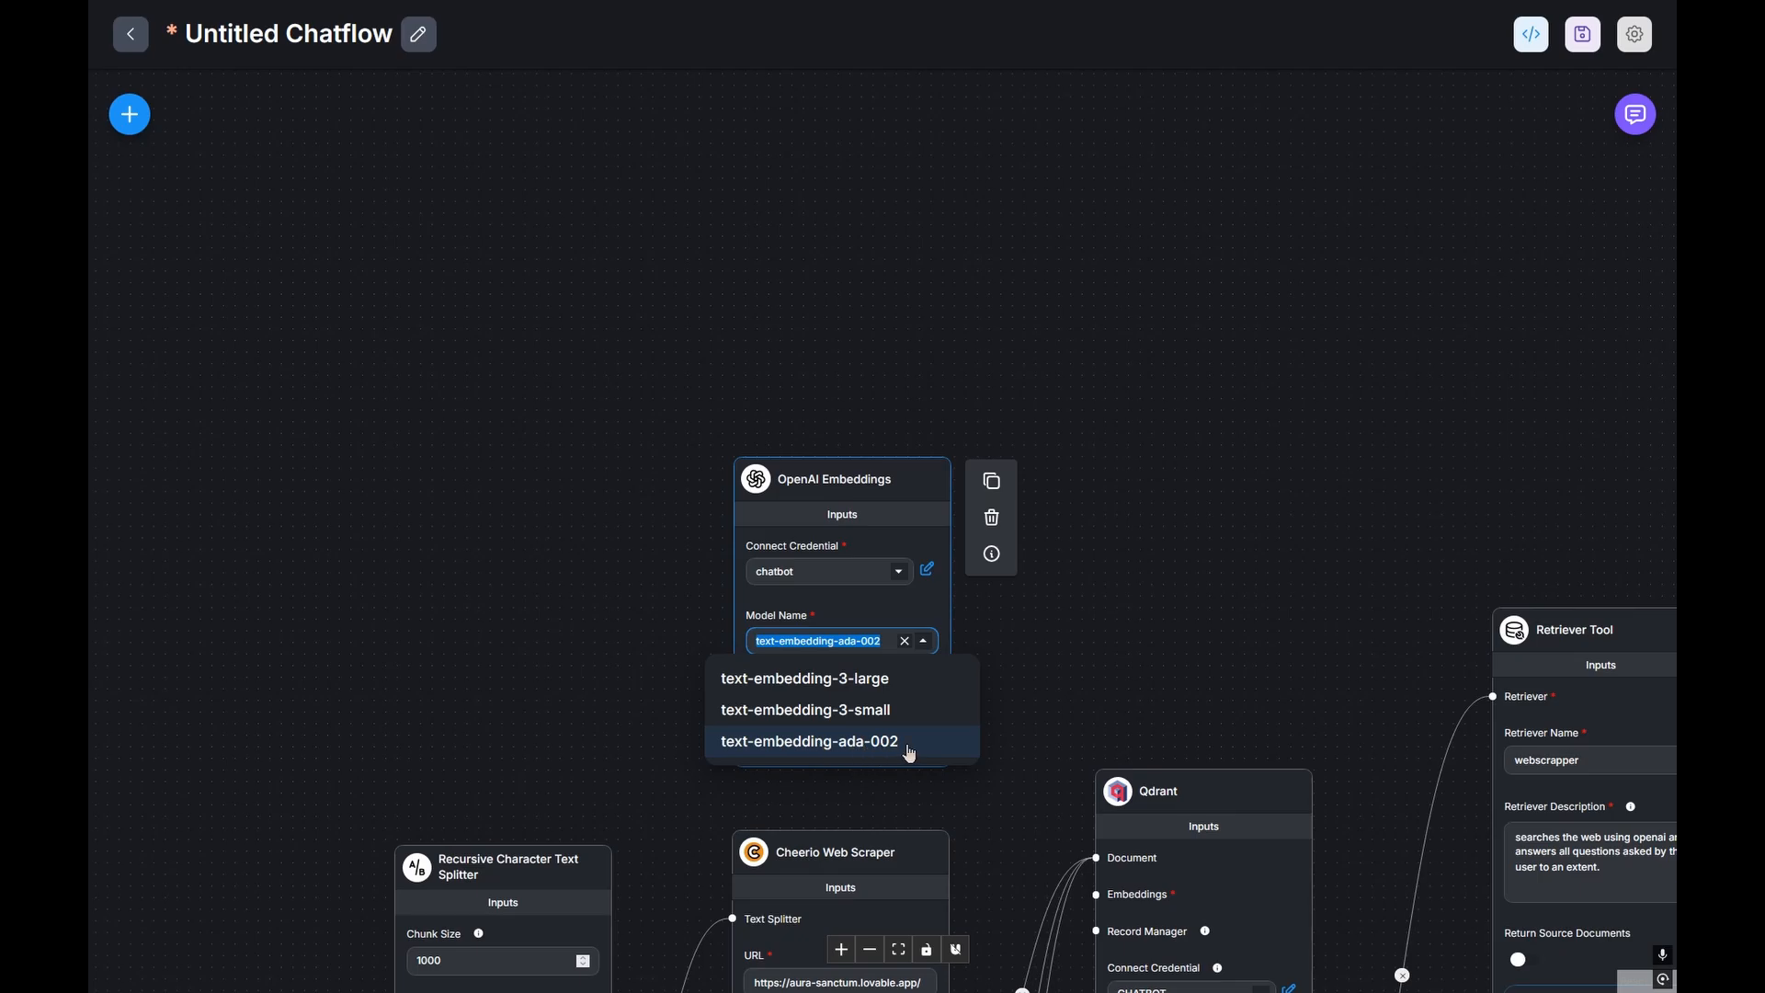
{"action": "left_click", "coordinate": [842, 745]}
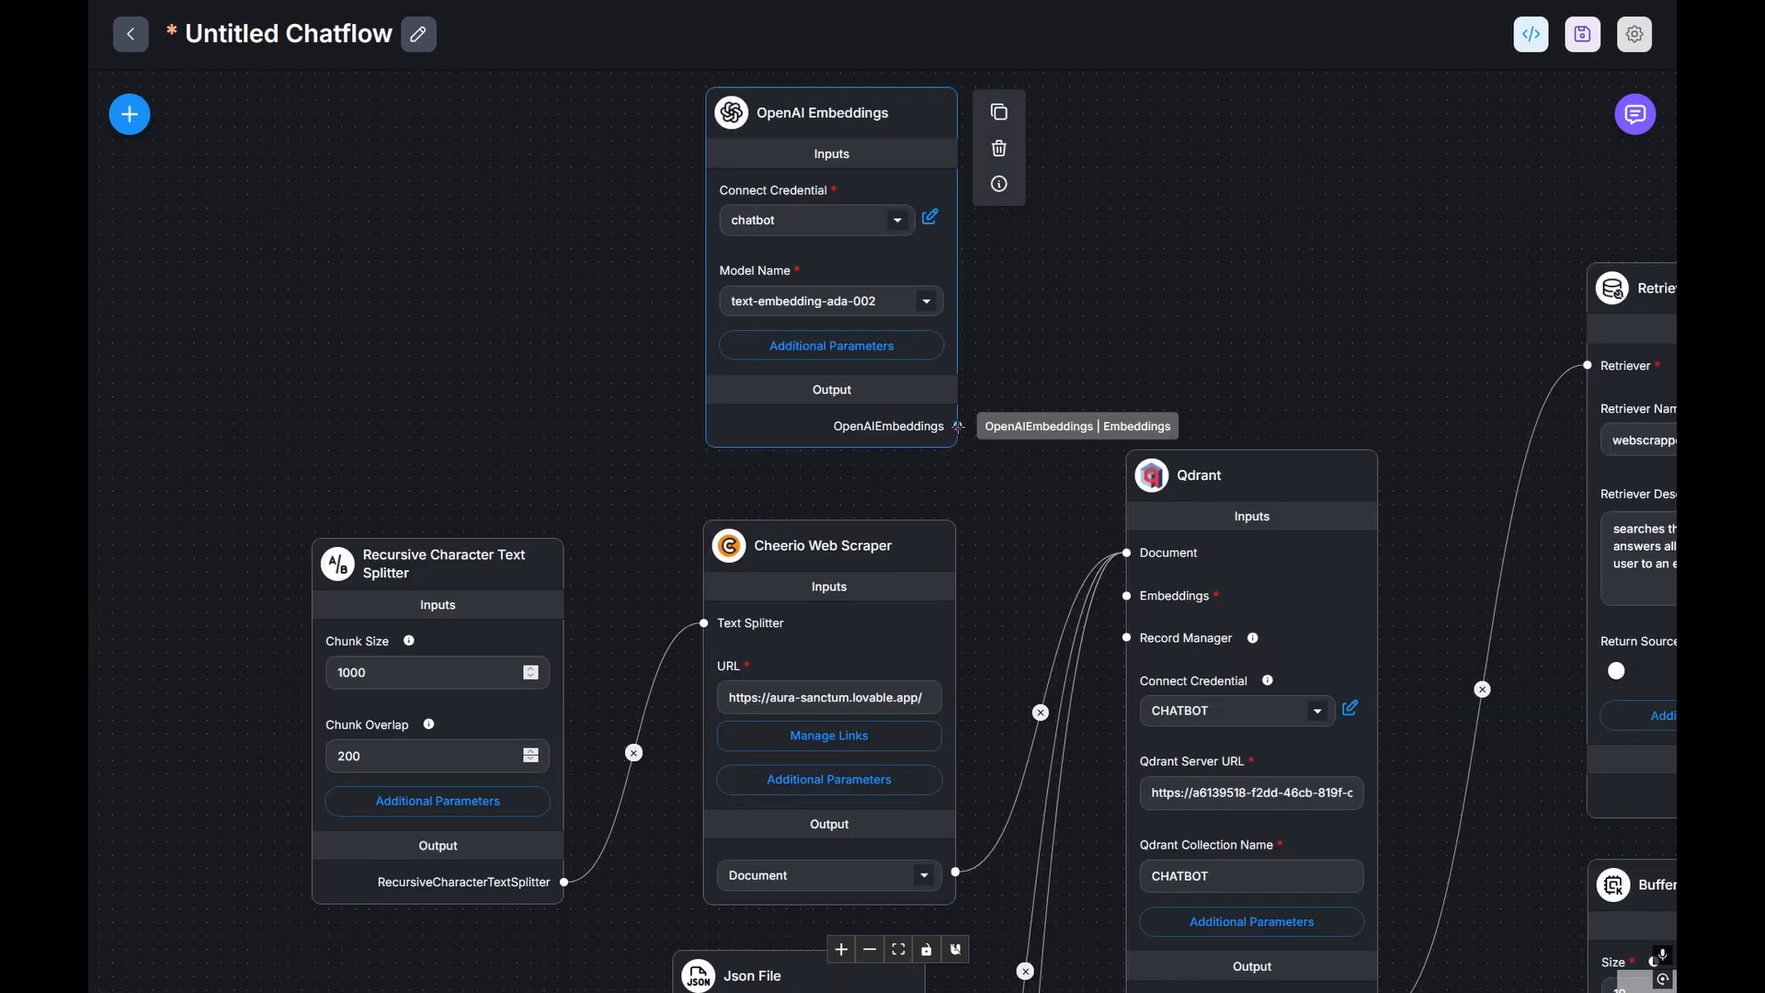
Step: Wire OpenAI Embeddings into Qdrant's Embeddings input and place a Custom Tool node on the canvas
{"action": "mouse_move", "coordinate": [959, 426]}
{"action": "left_mouse_down"}
{"action": "mouse_move", "coordinate": [1076, 466]}
{"action": "mouse_move", "coordinate": [1124, 595]}
{"action": "left_mouse_up"}
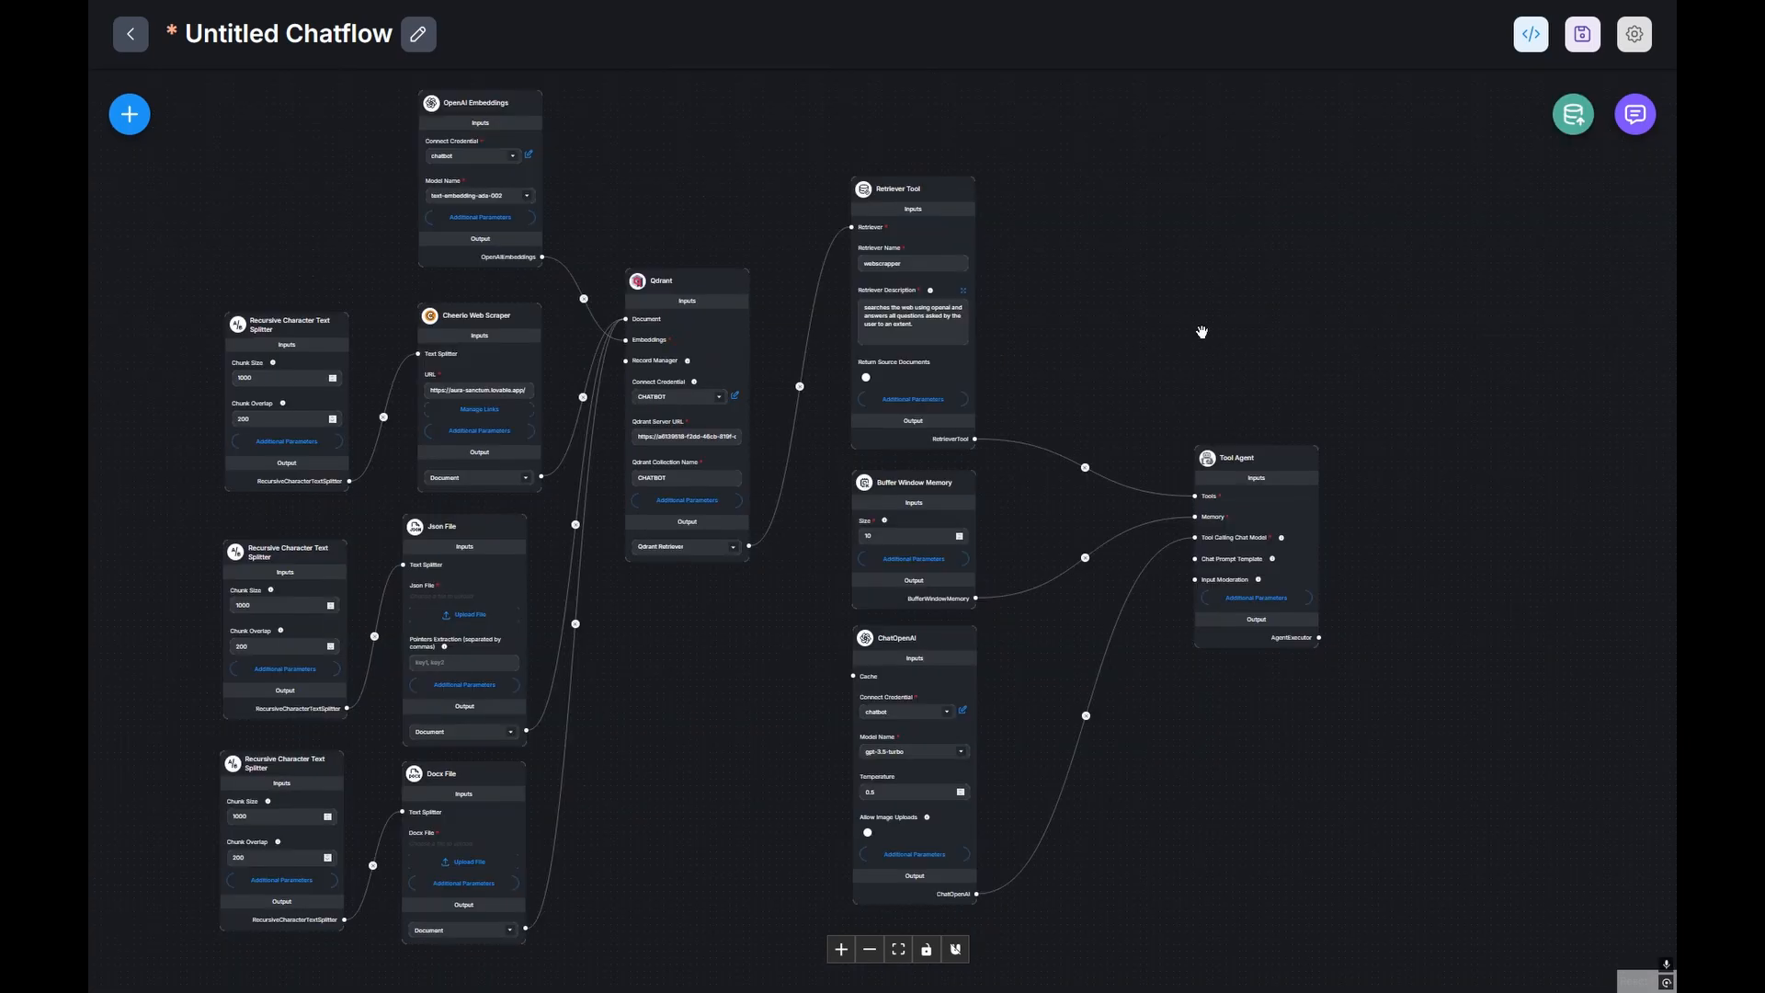
{"action": "left_click", "coordinate": [132, 123]}
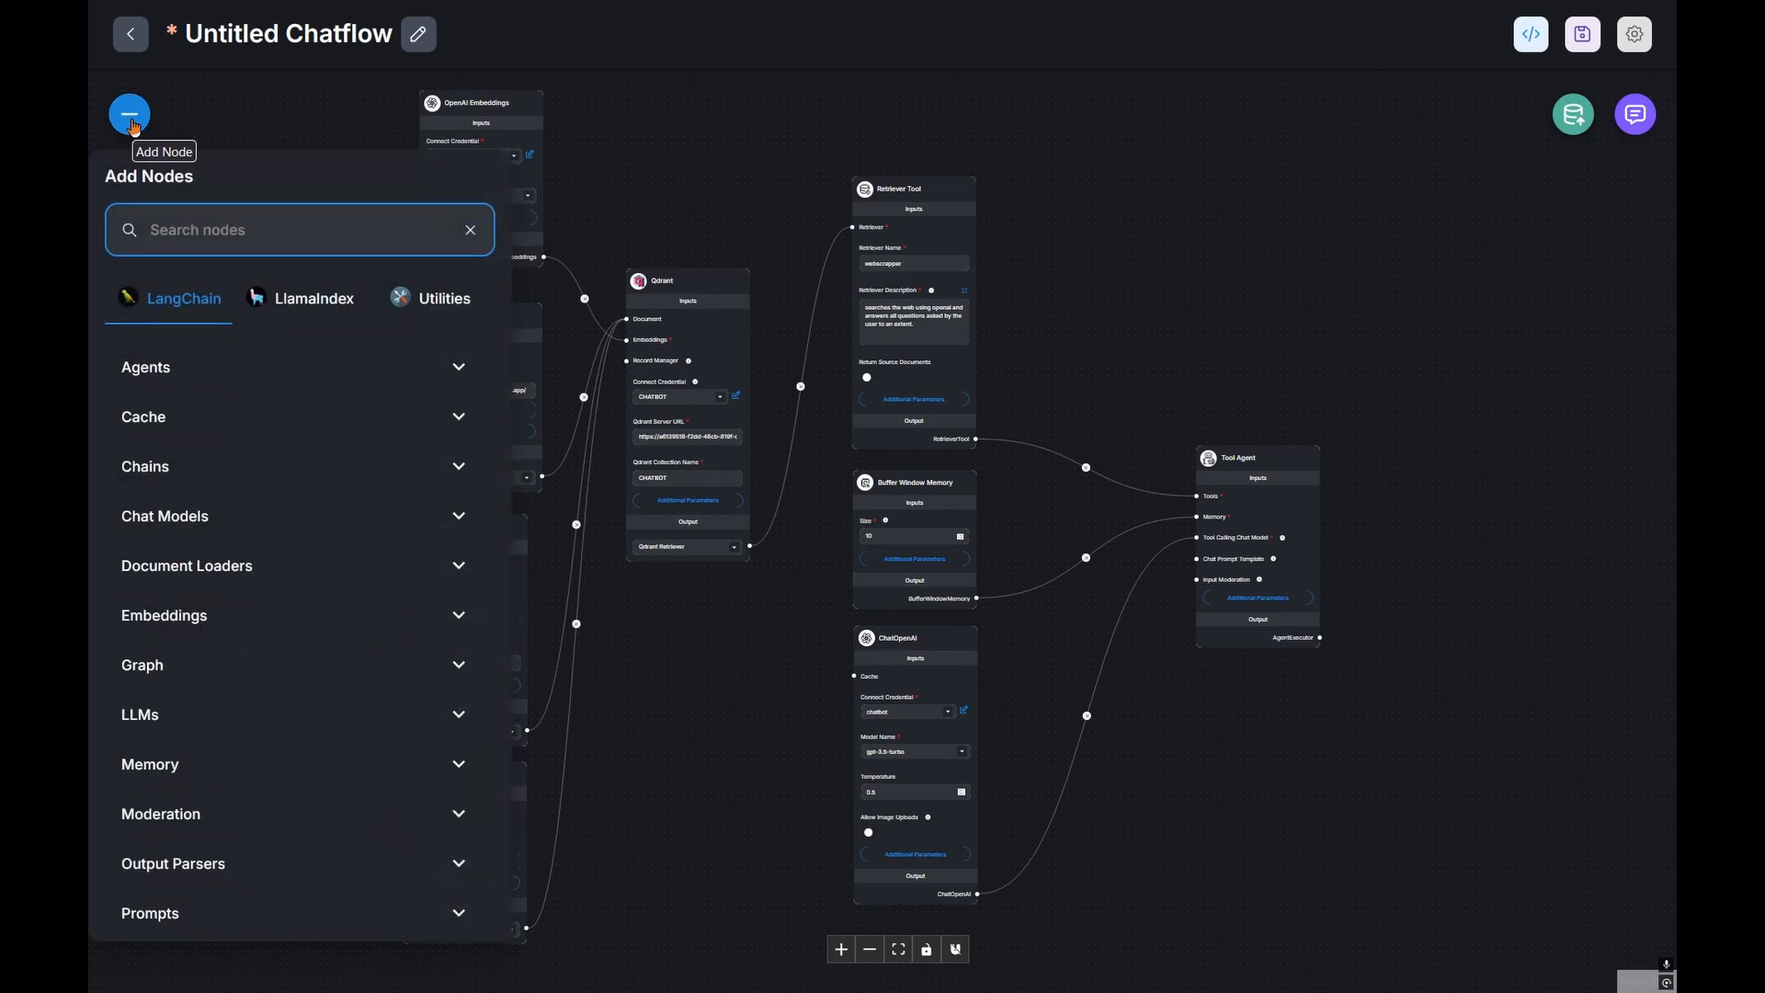
{"action": "type", "text": "custom tool"}
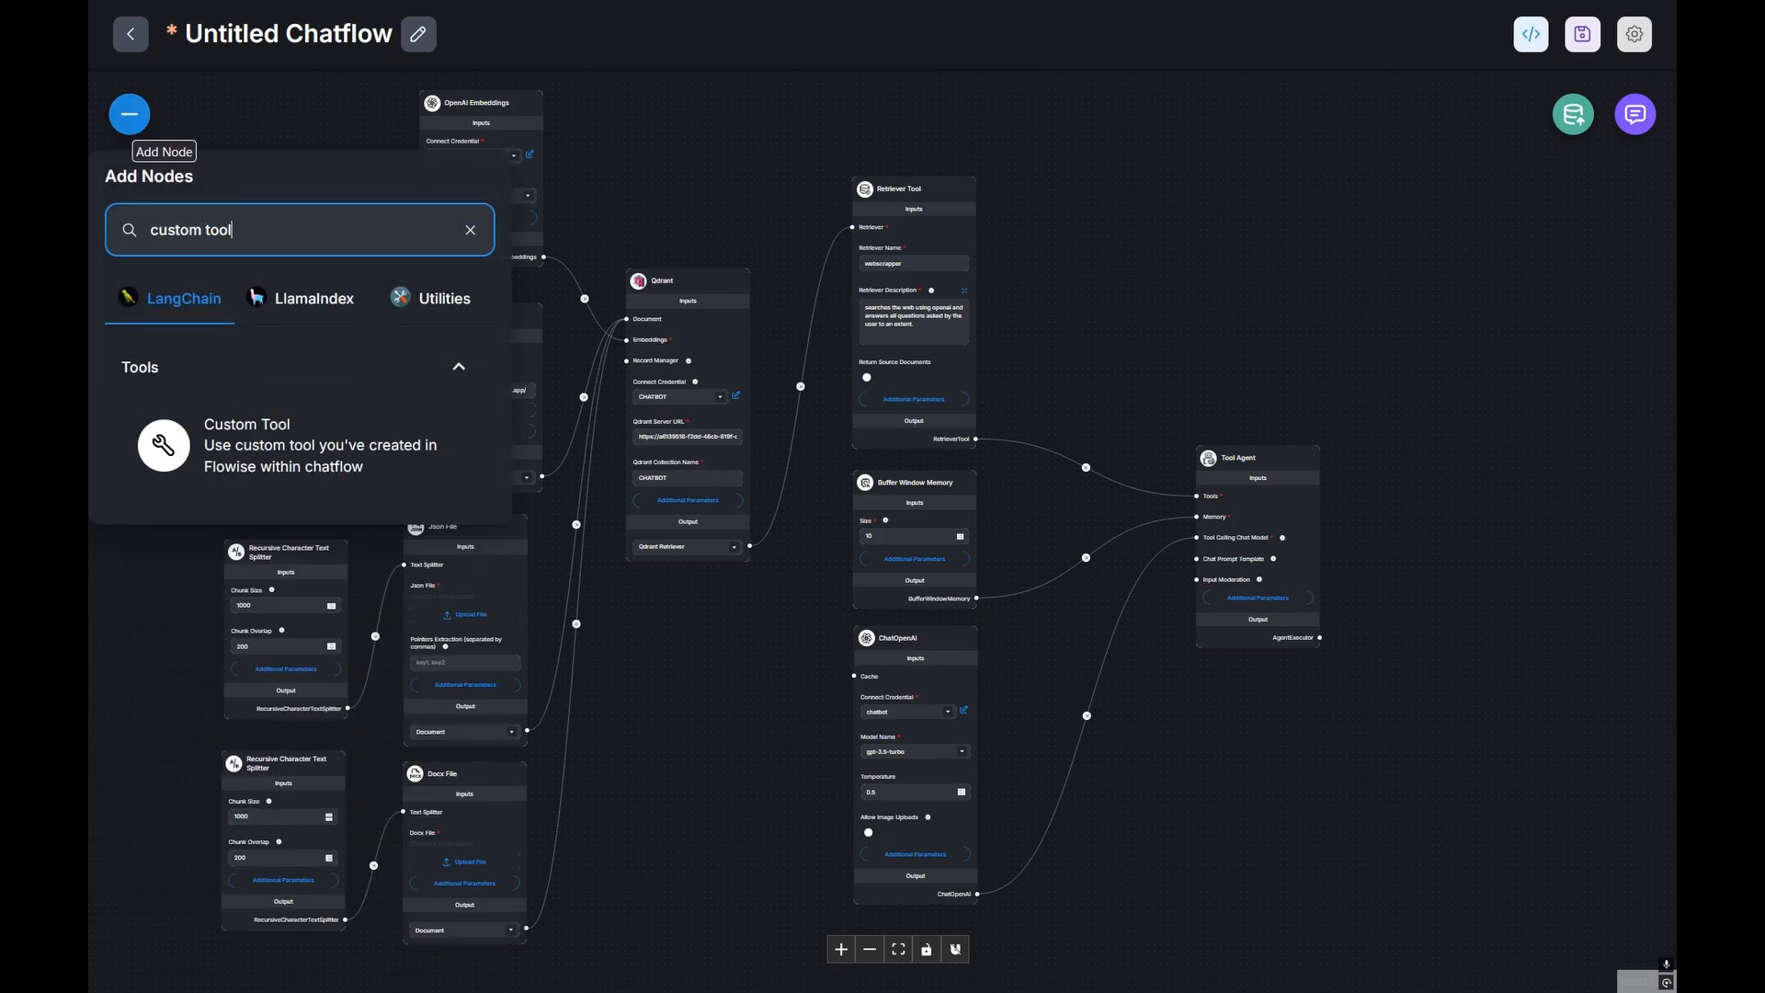
{"action": "left_click_drag", "start_coordinate": [248, 444], "coordinate": [1223, 310]}
Step: Create a new custom tool named book_appointments, described as saving client details for booking appointments
{"action": "scroll", "coordinate": [1346, 282], "scroll_direction": "up", "scroll_amount": 10}
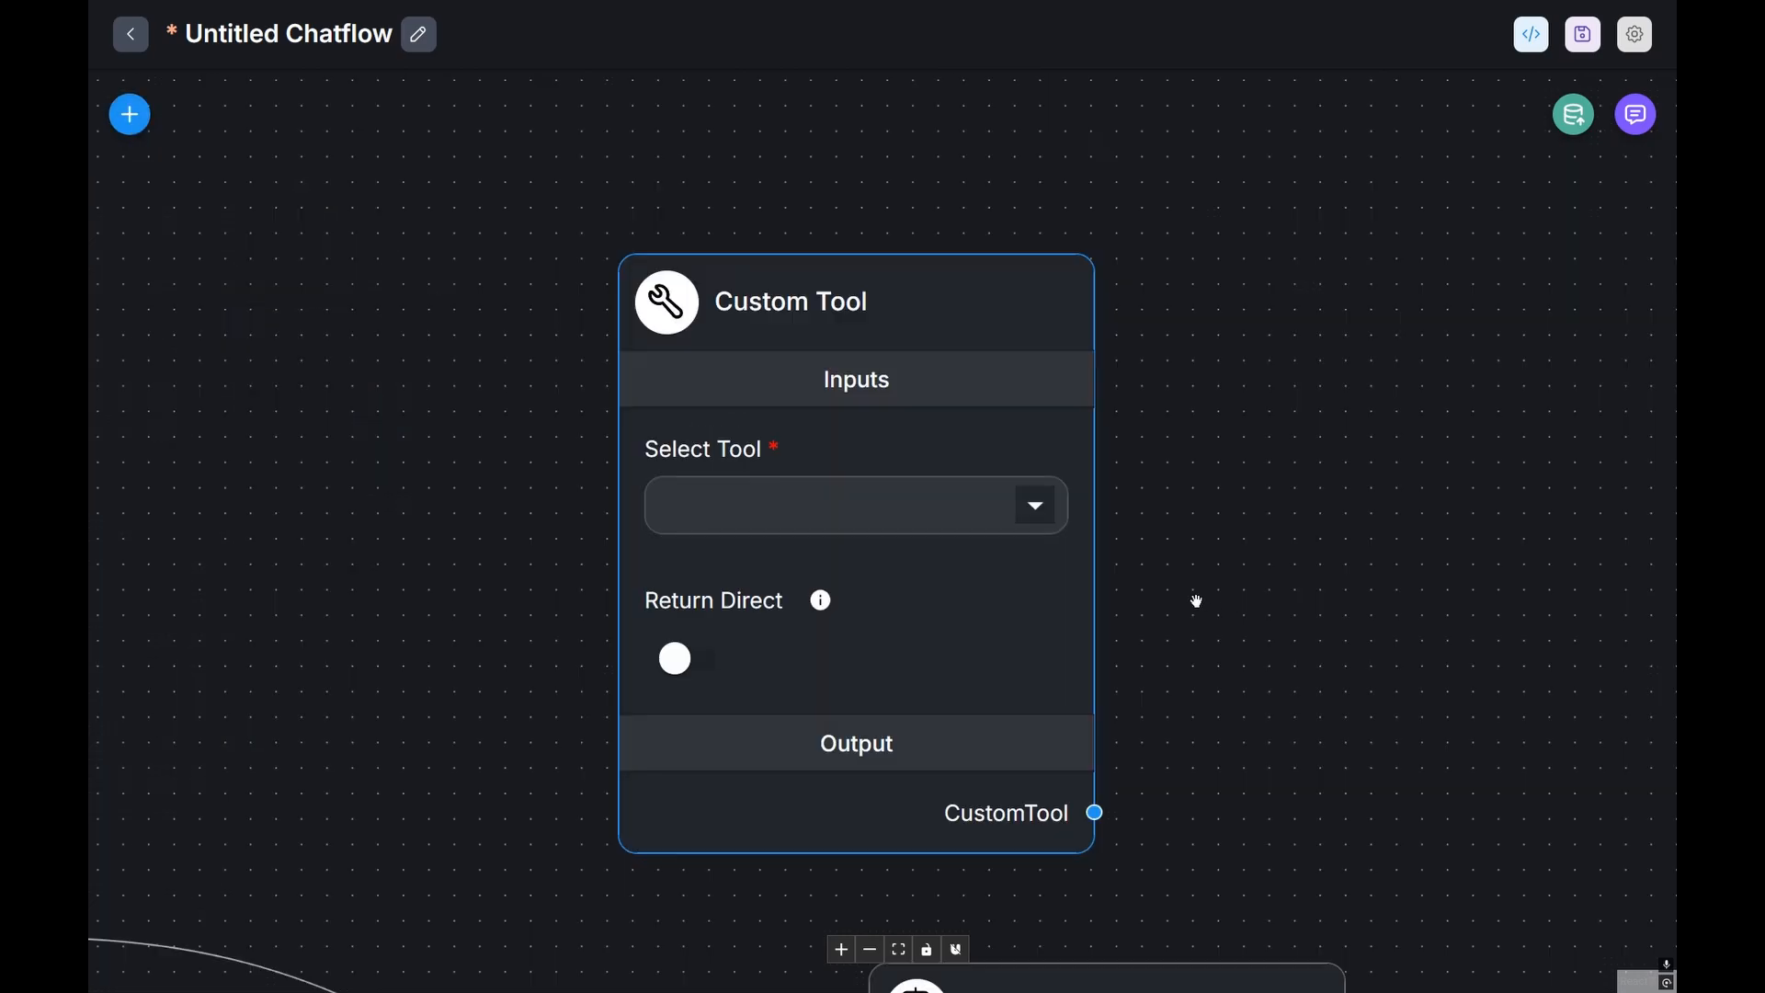
{"action": "left_click", "coordinate": [1042, 515]}
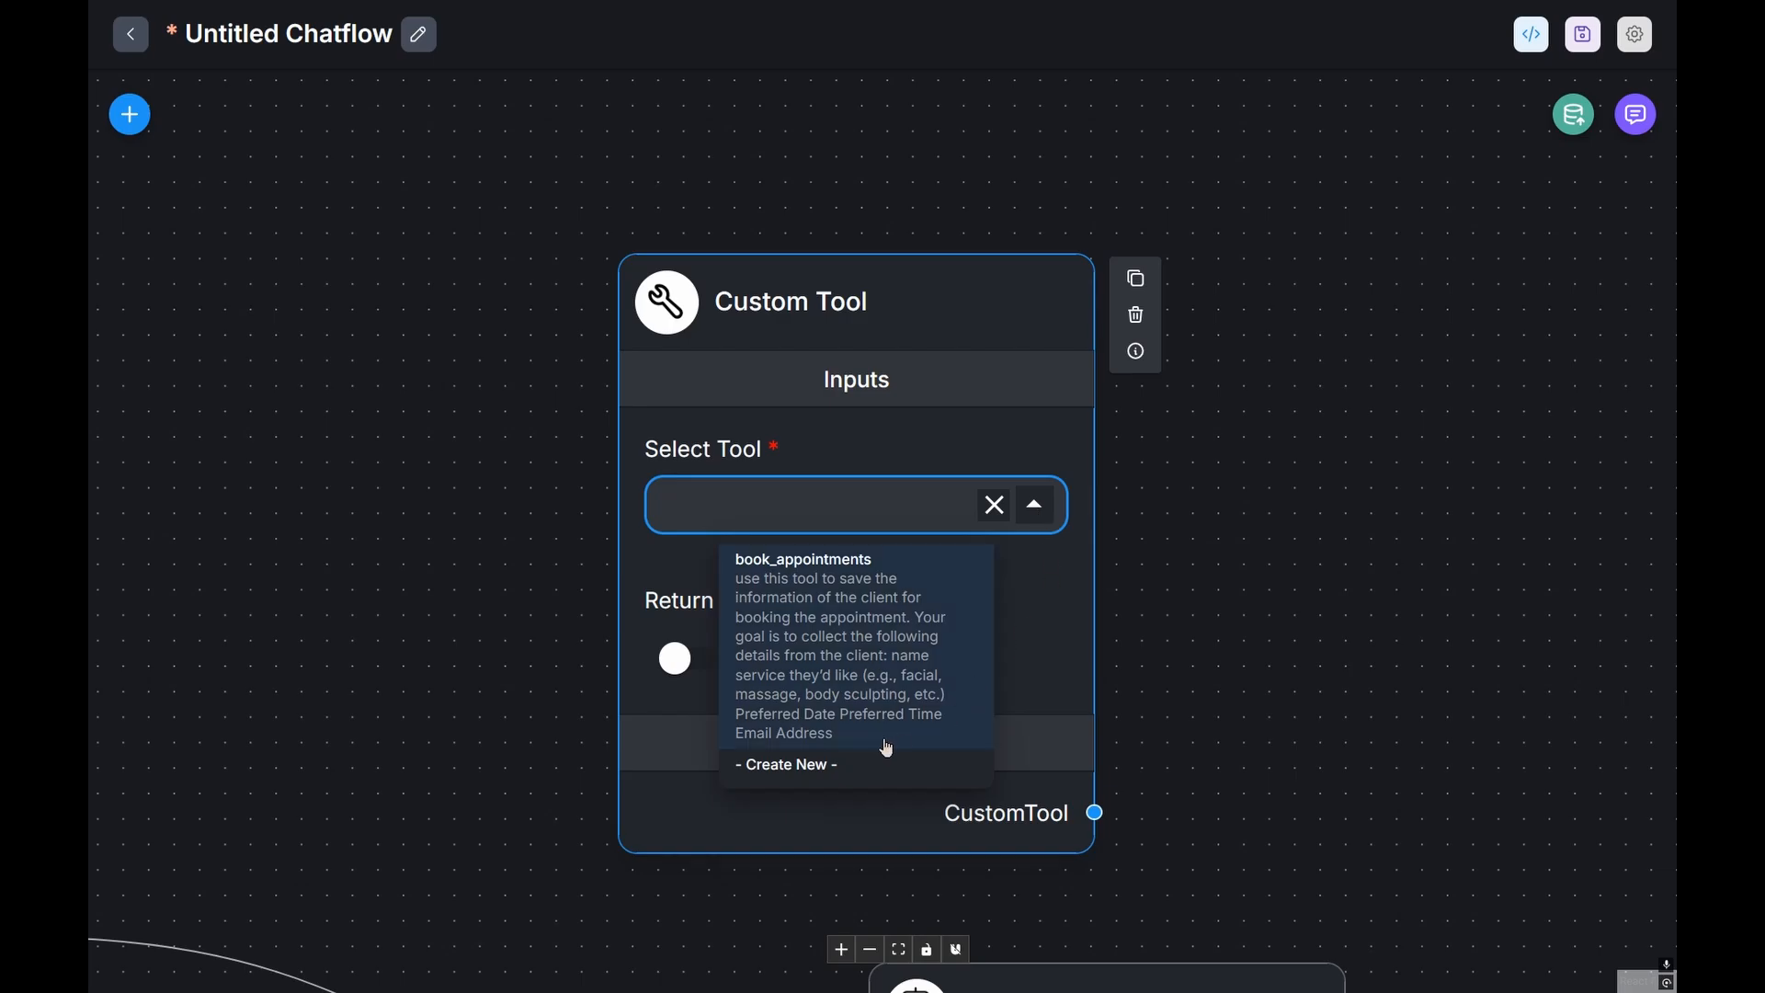
{"action": "left_click", "coordinate": [874, 766]}
{"action": "left_click", "coordinate": [500, 184]}
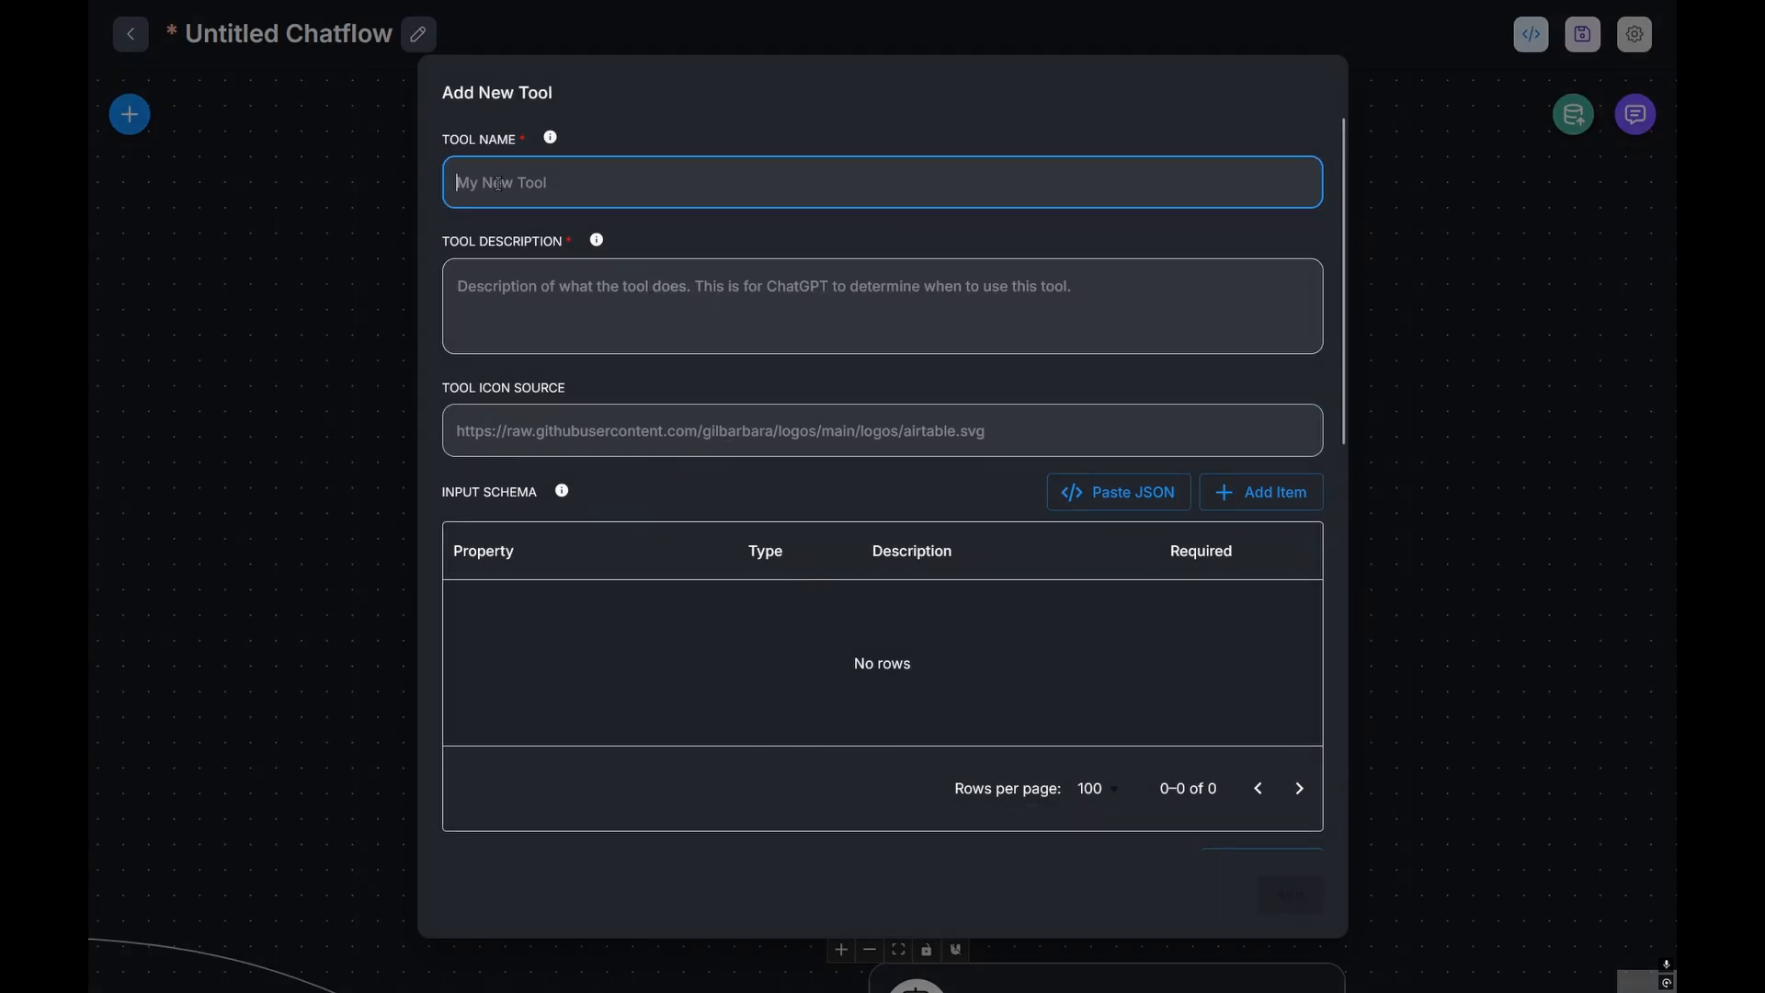
{"action": "type", "text": "book_appointments"}
{"action": "left_click", "coordinate": [520, 346]}
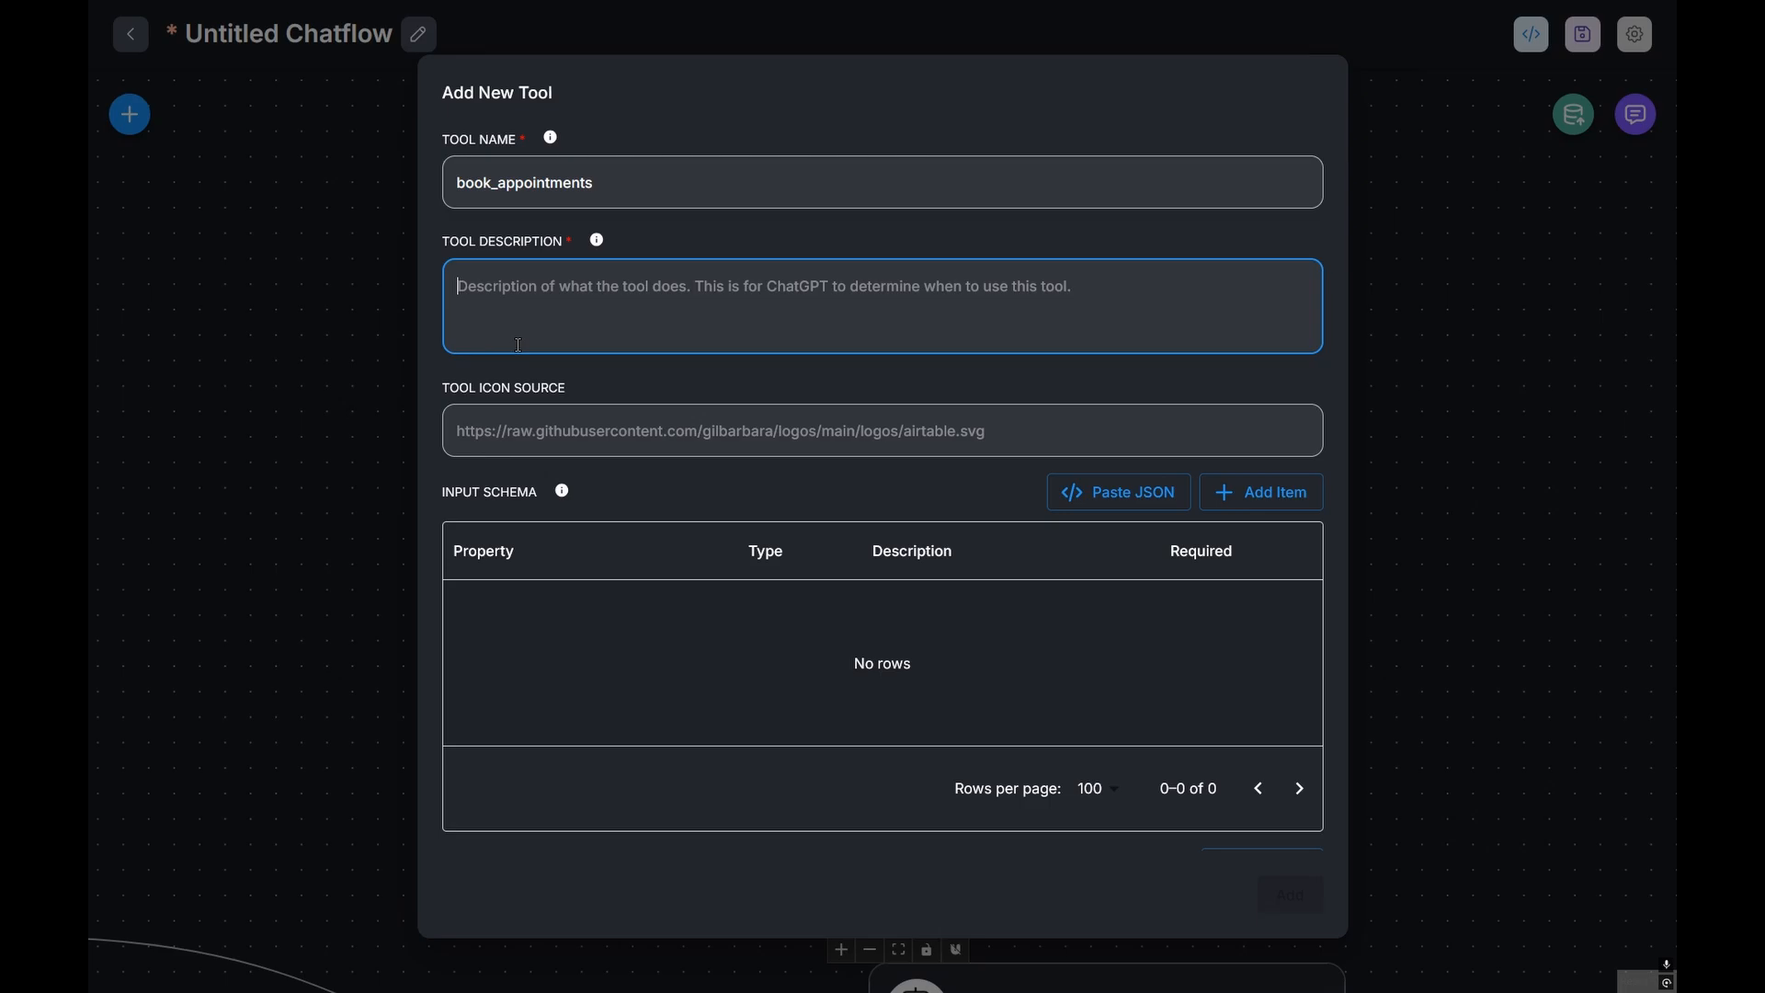
{"action": "key", "text": "ctrl+v"}
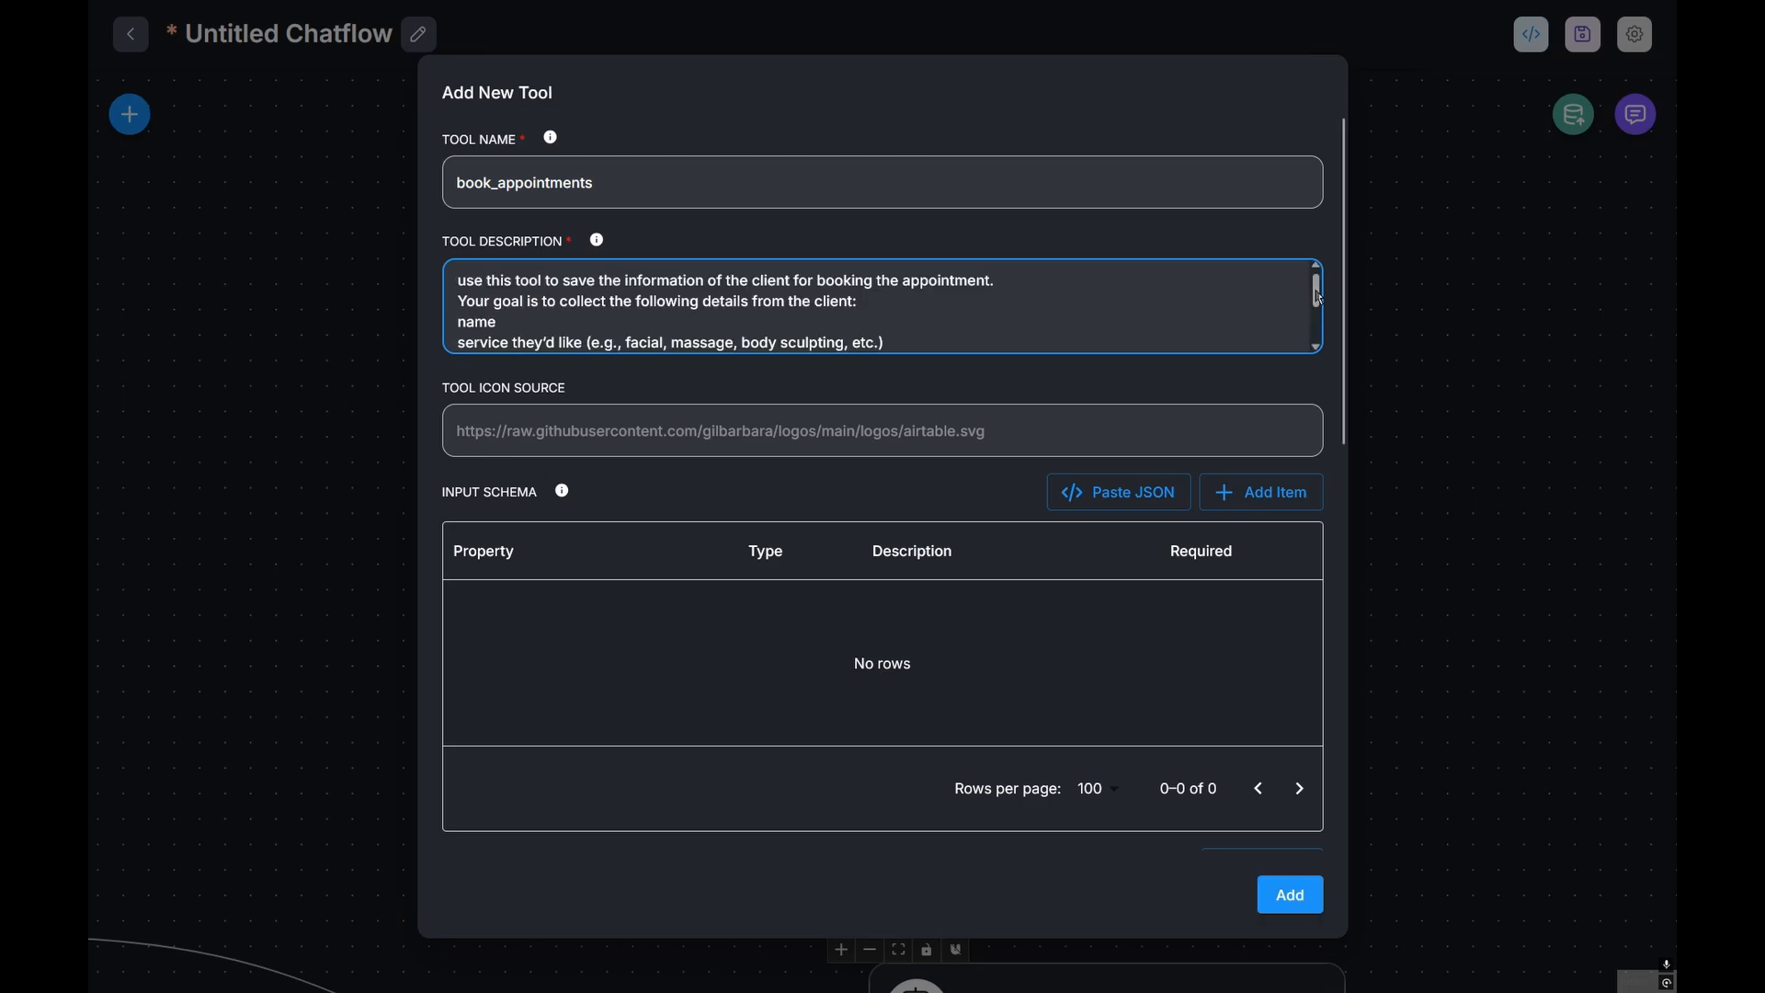
{"action": "left_click_drag", "start_coordinate": [1322, 299], "coordinate": [1321, 336]}
{"action": "scroll", "coordinate": [1316, 342], "scroll_direction": "up", "scroll_amount": 5}
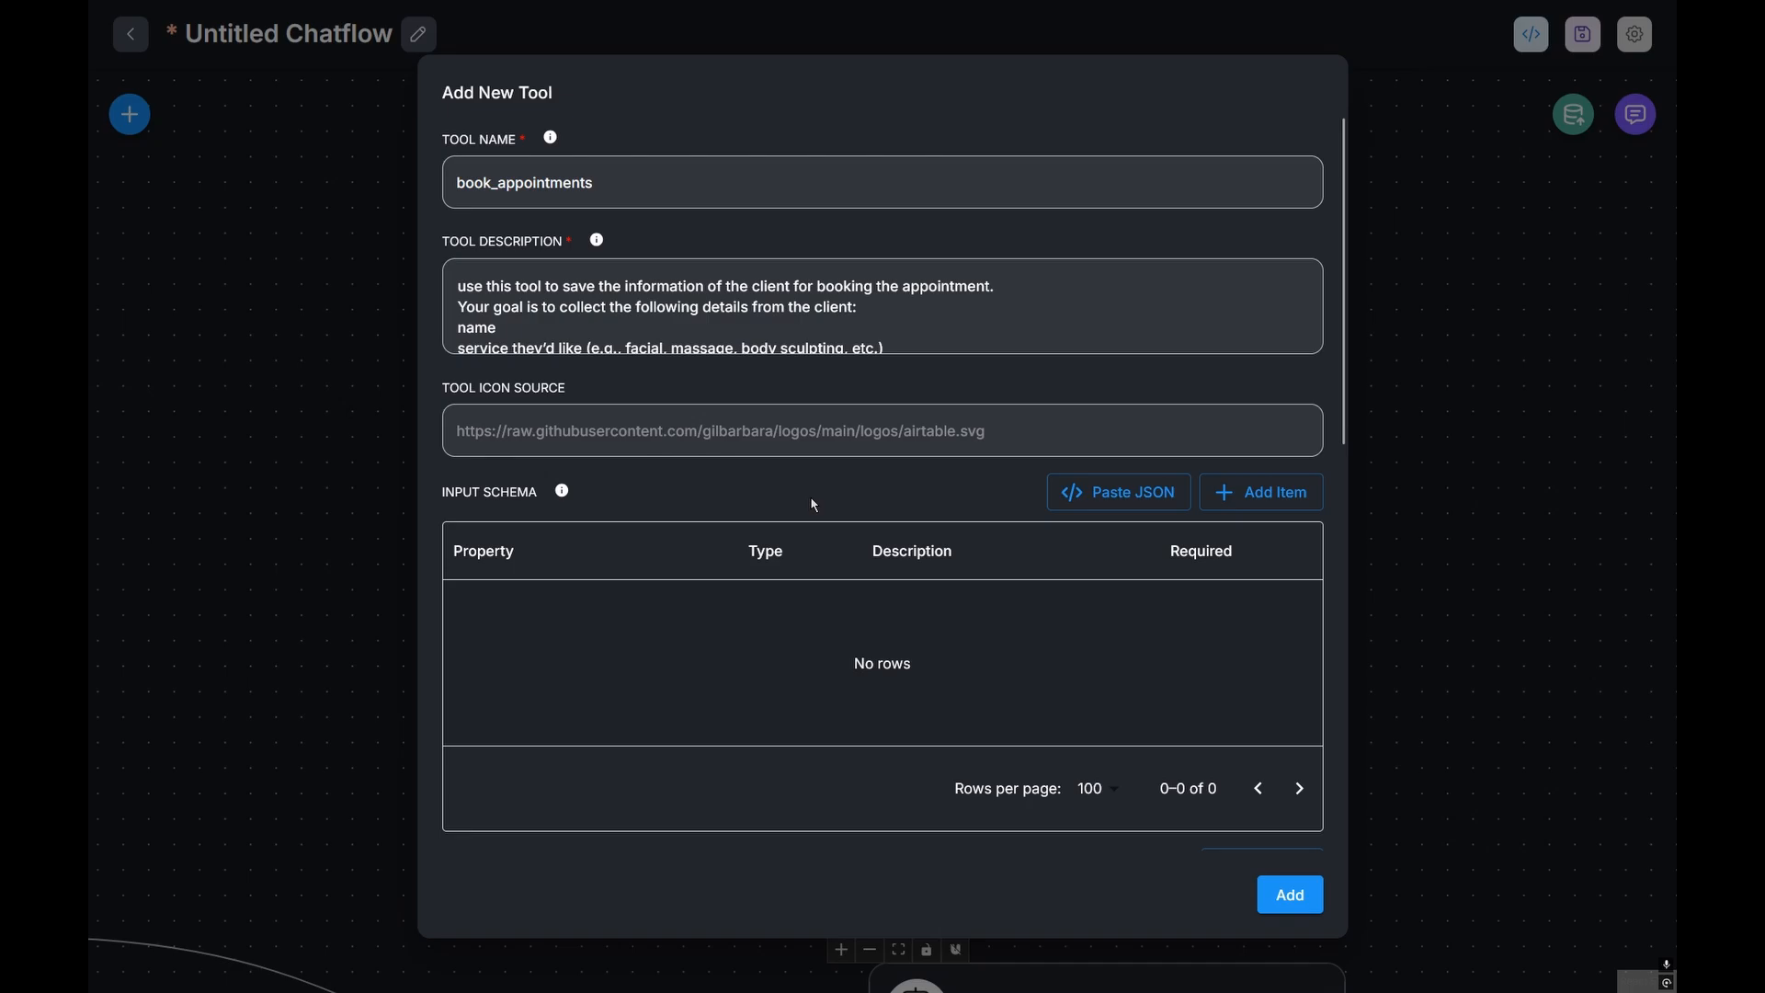
Step: Add a required string 'service' property to the tool's input schema
{"action": "left_click", "coordinate": [1256, 504]}
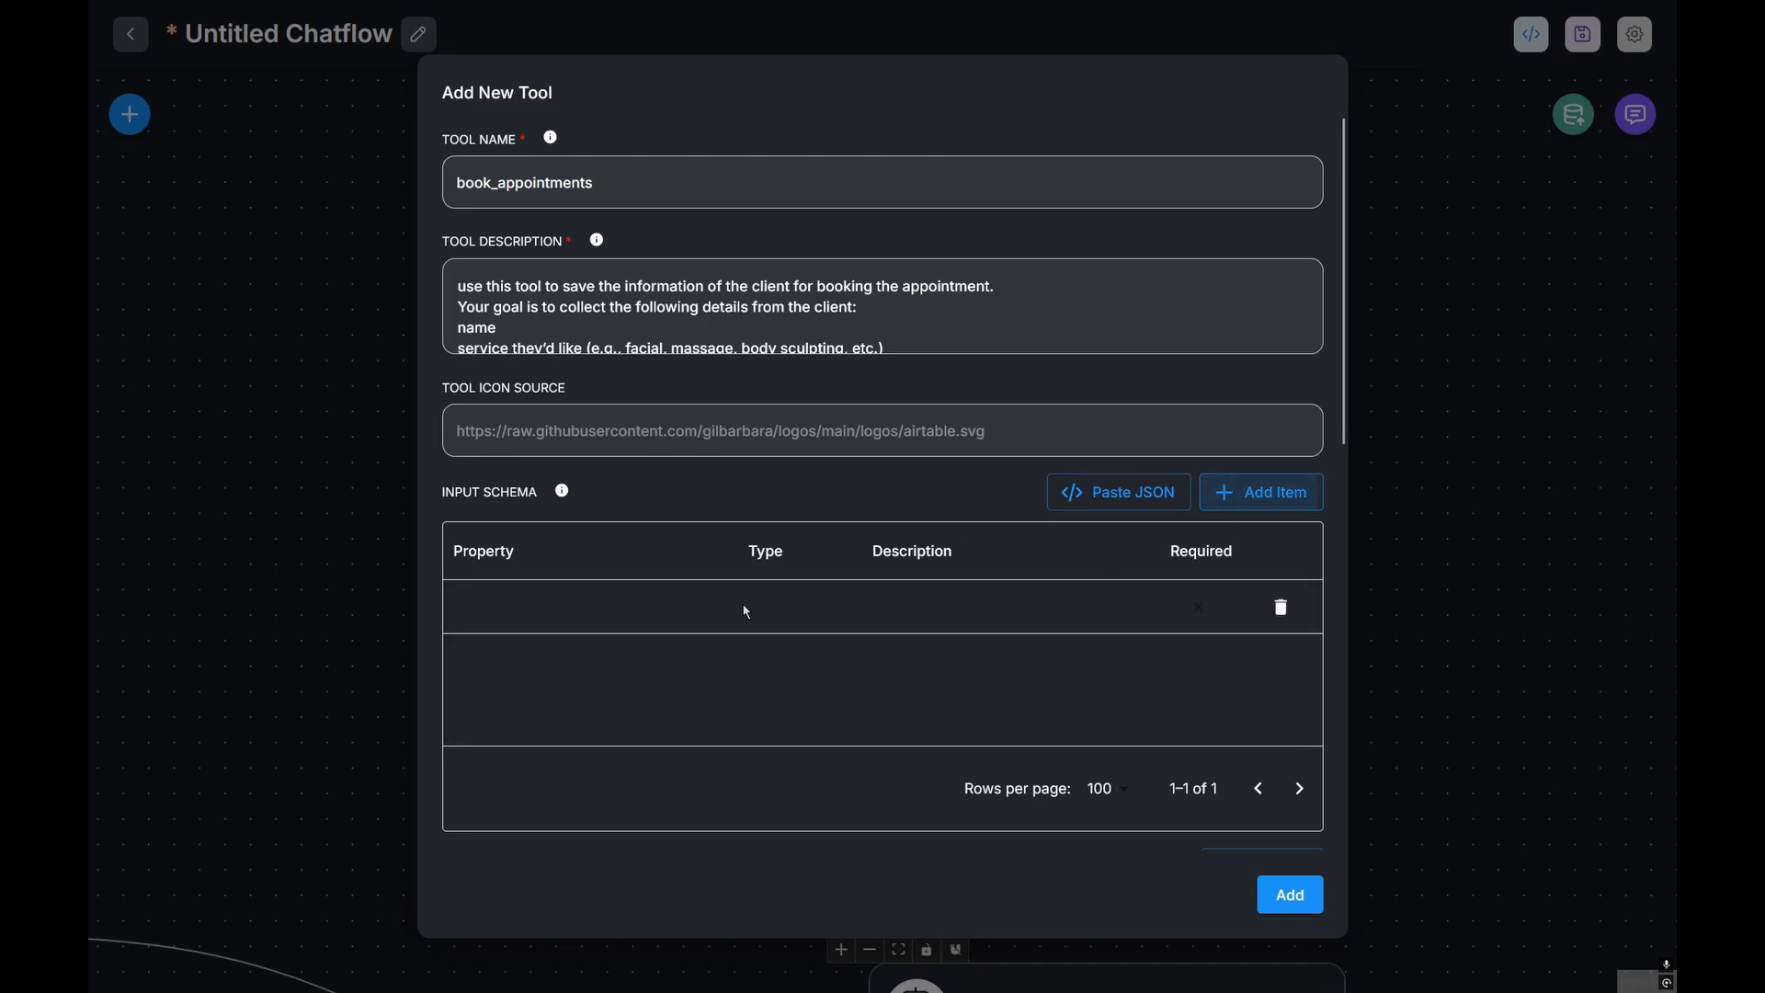
{"action": "left_click", "coordinate": [485, 609]}
{"action": "type", "text": "service"}
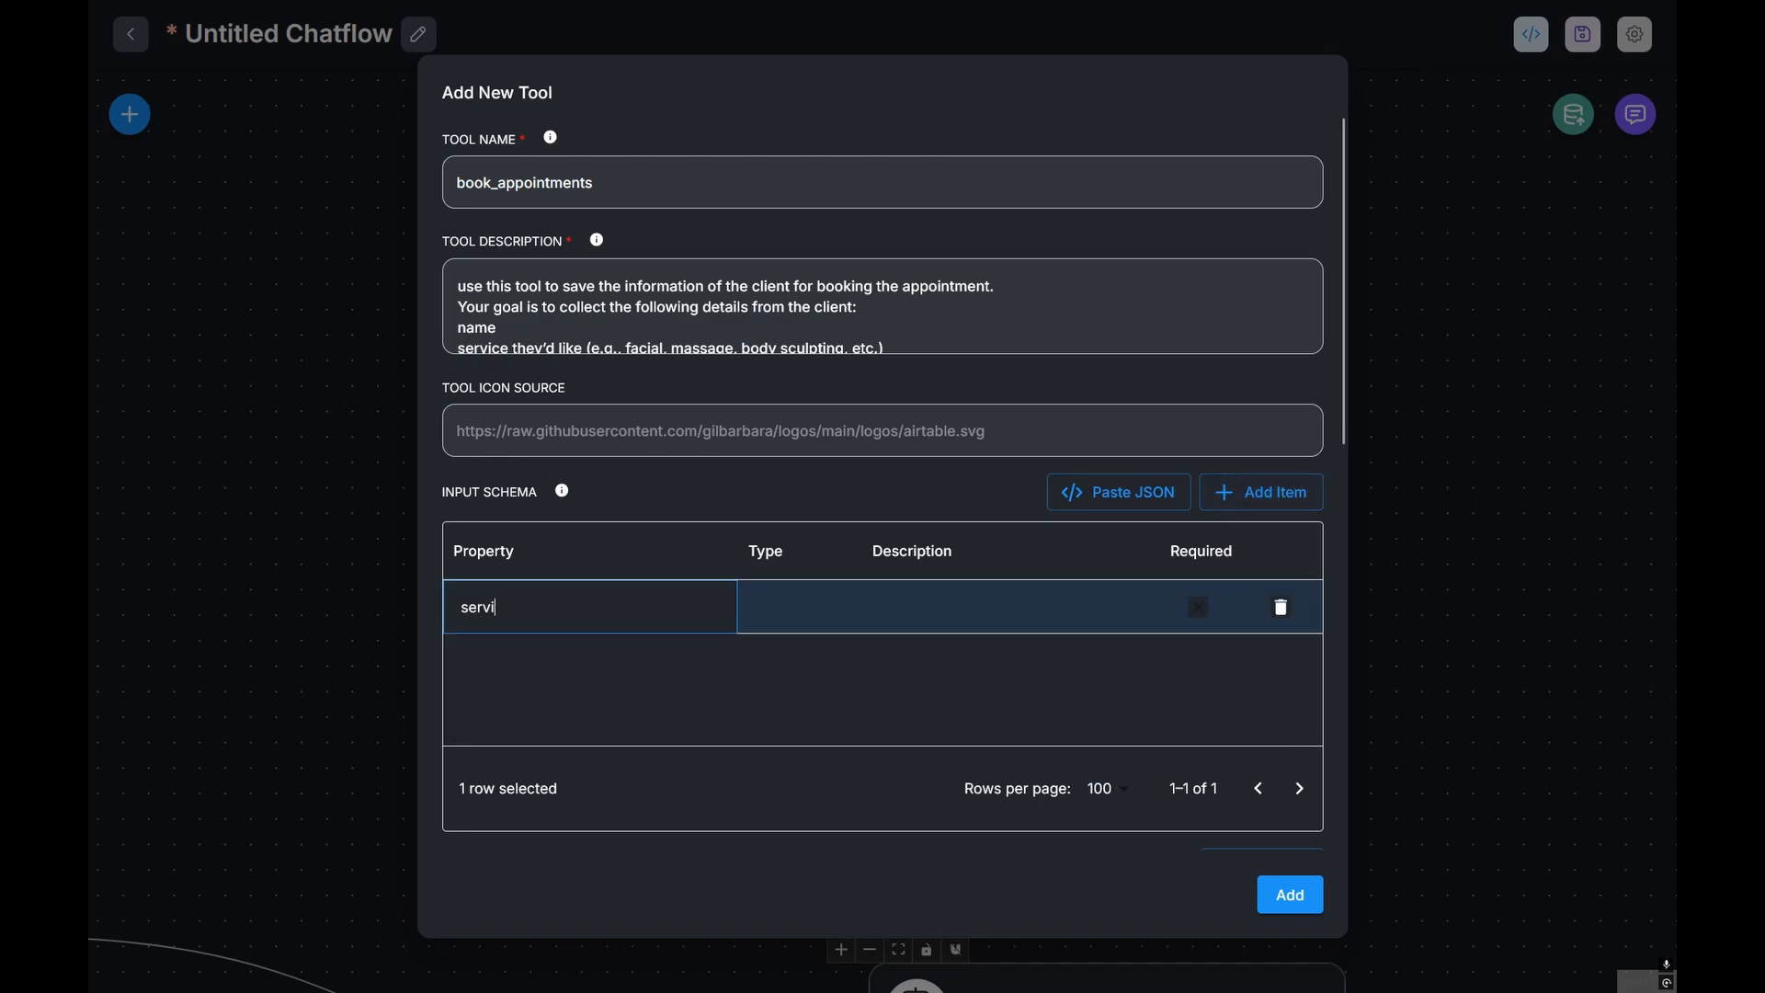
{"action": "left_click", "coordinate": [798, 592]}
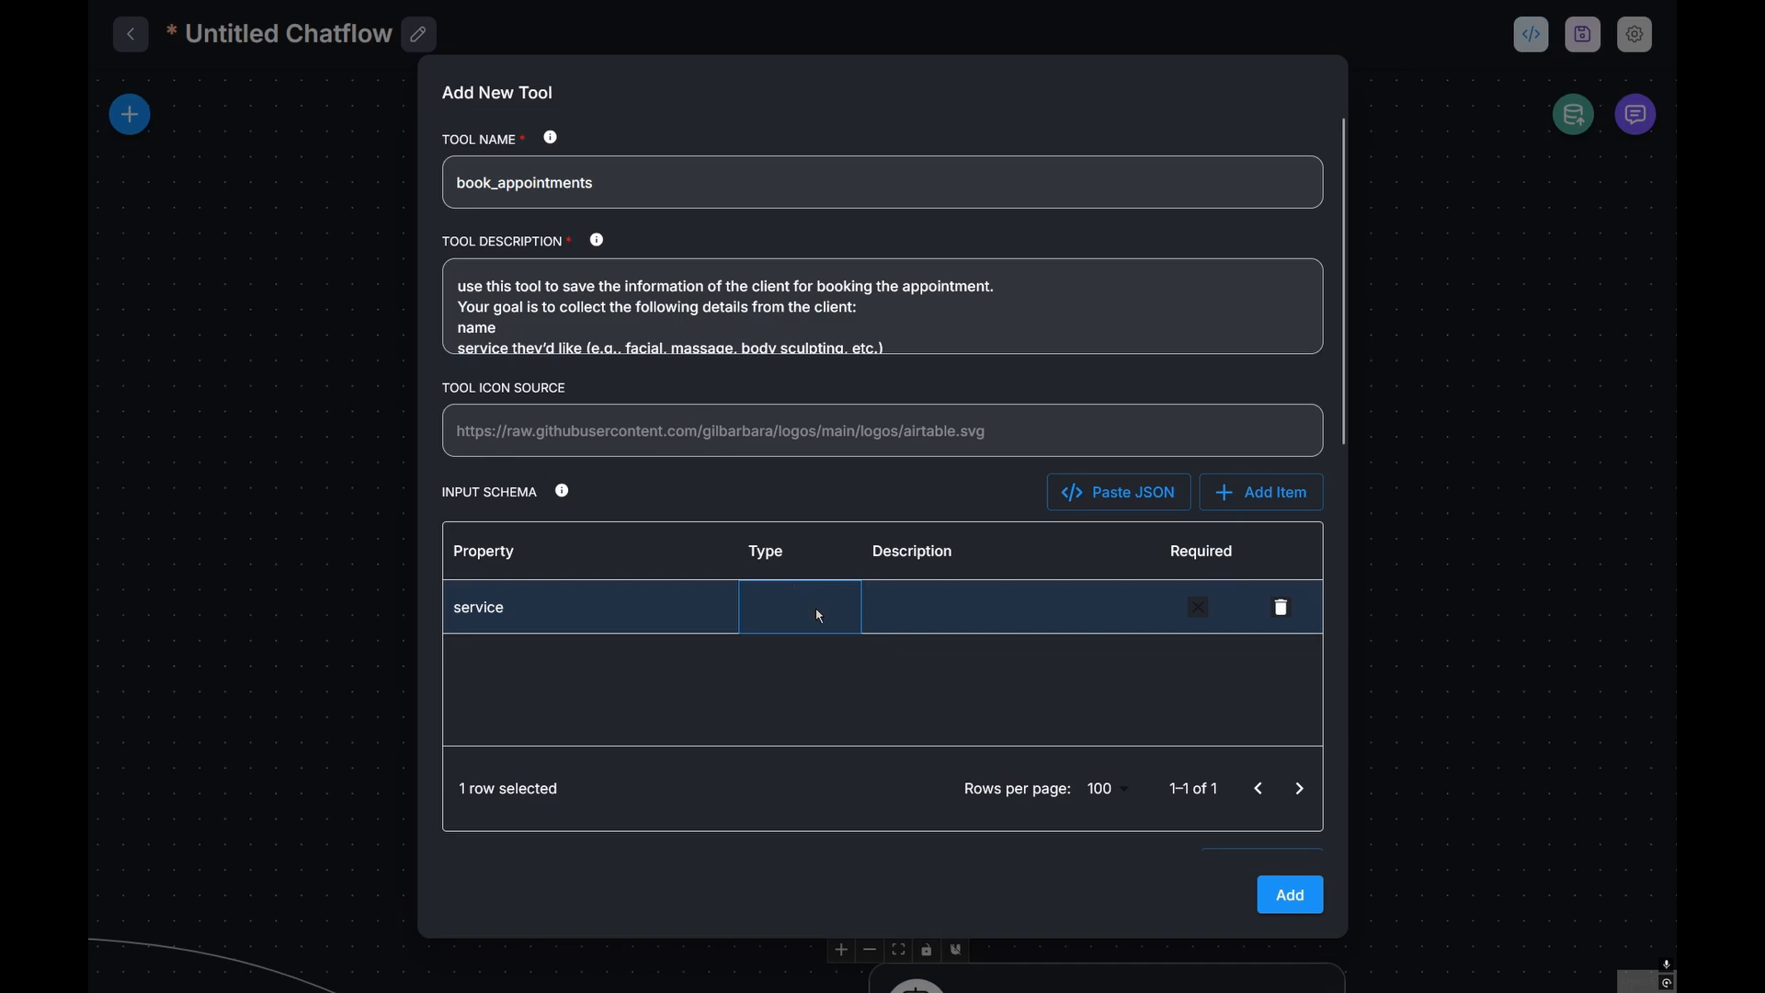
{"action": "left_click", "coordinate": [815, 610]}
{"action": "left_click", "coordinate": [798, 660]}
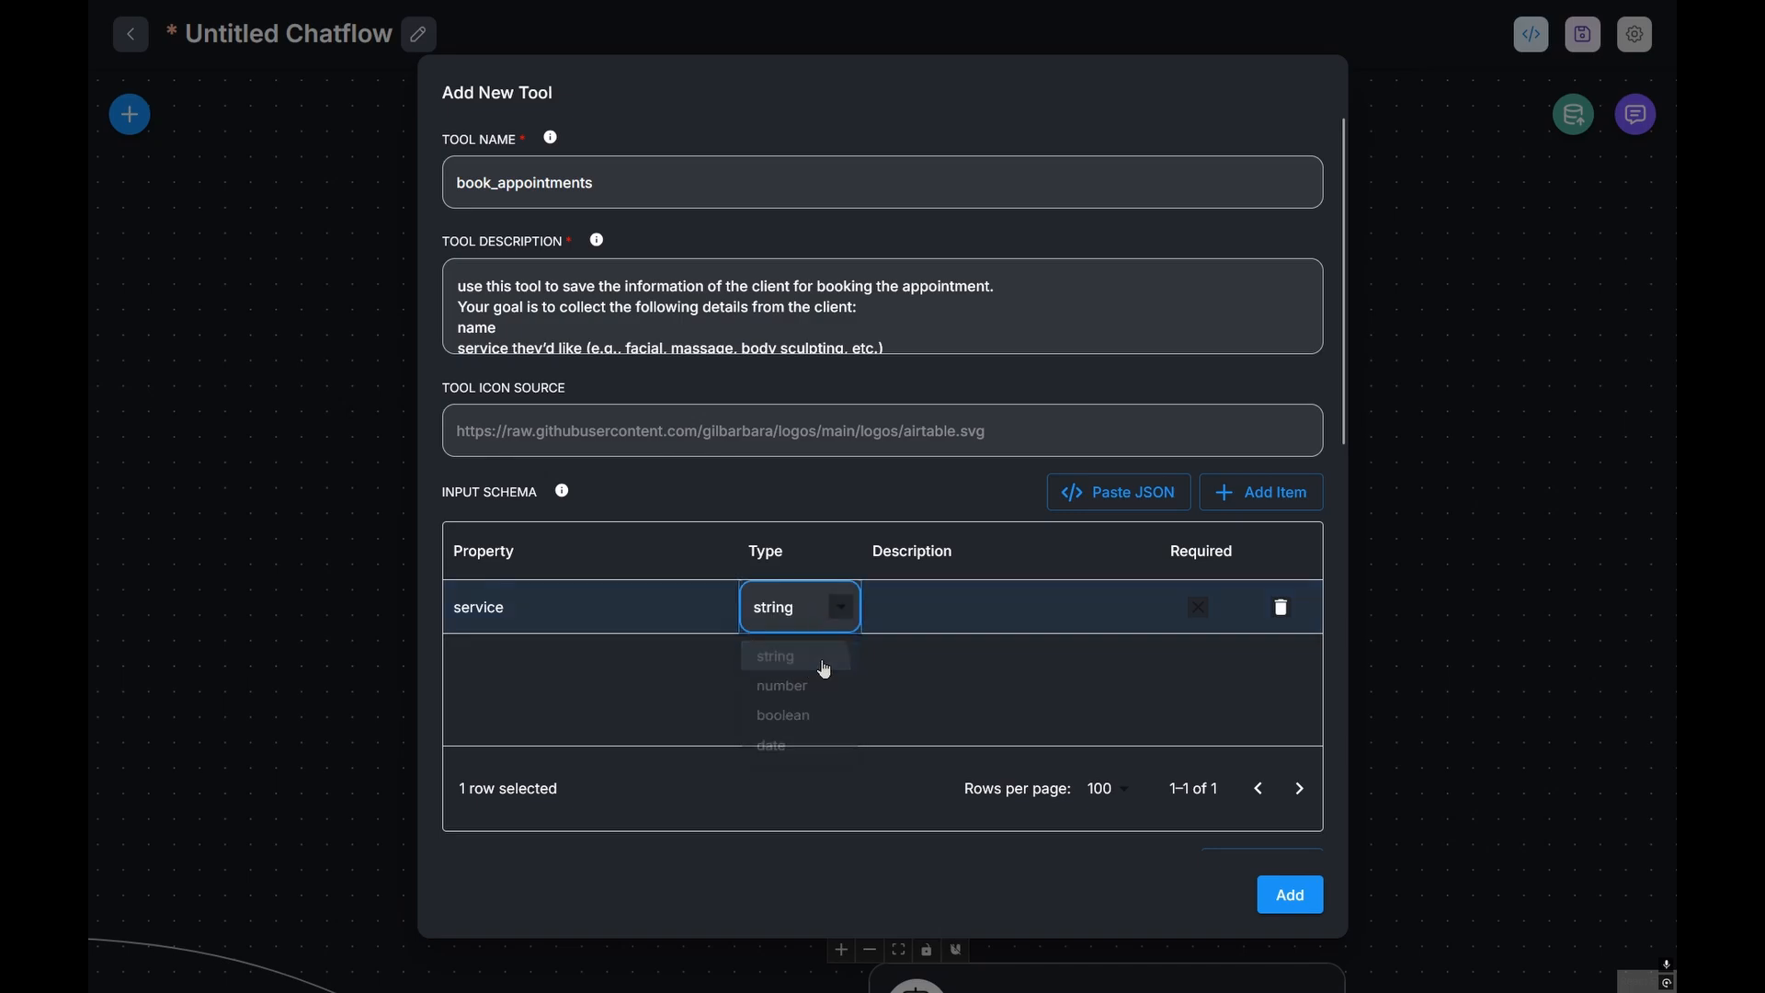
{"action": "left_click", "coordinate": [980, 613]}
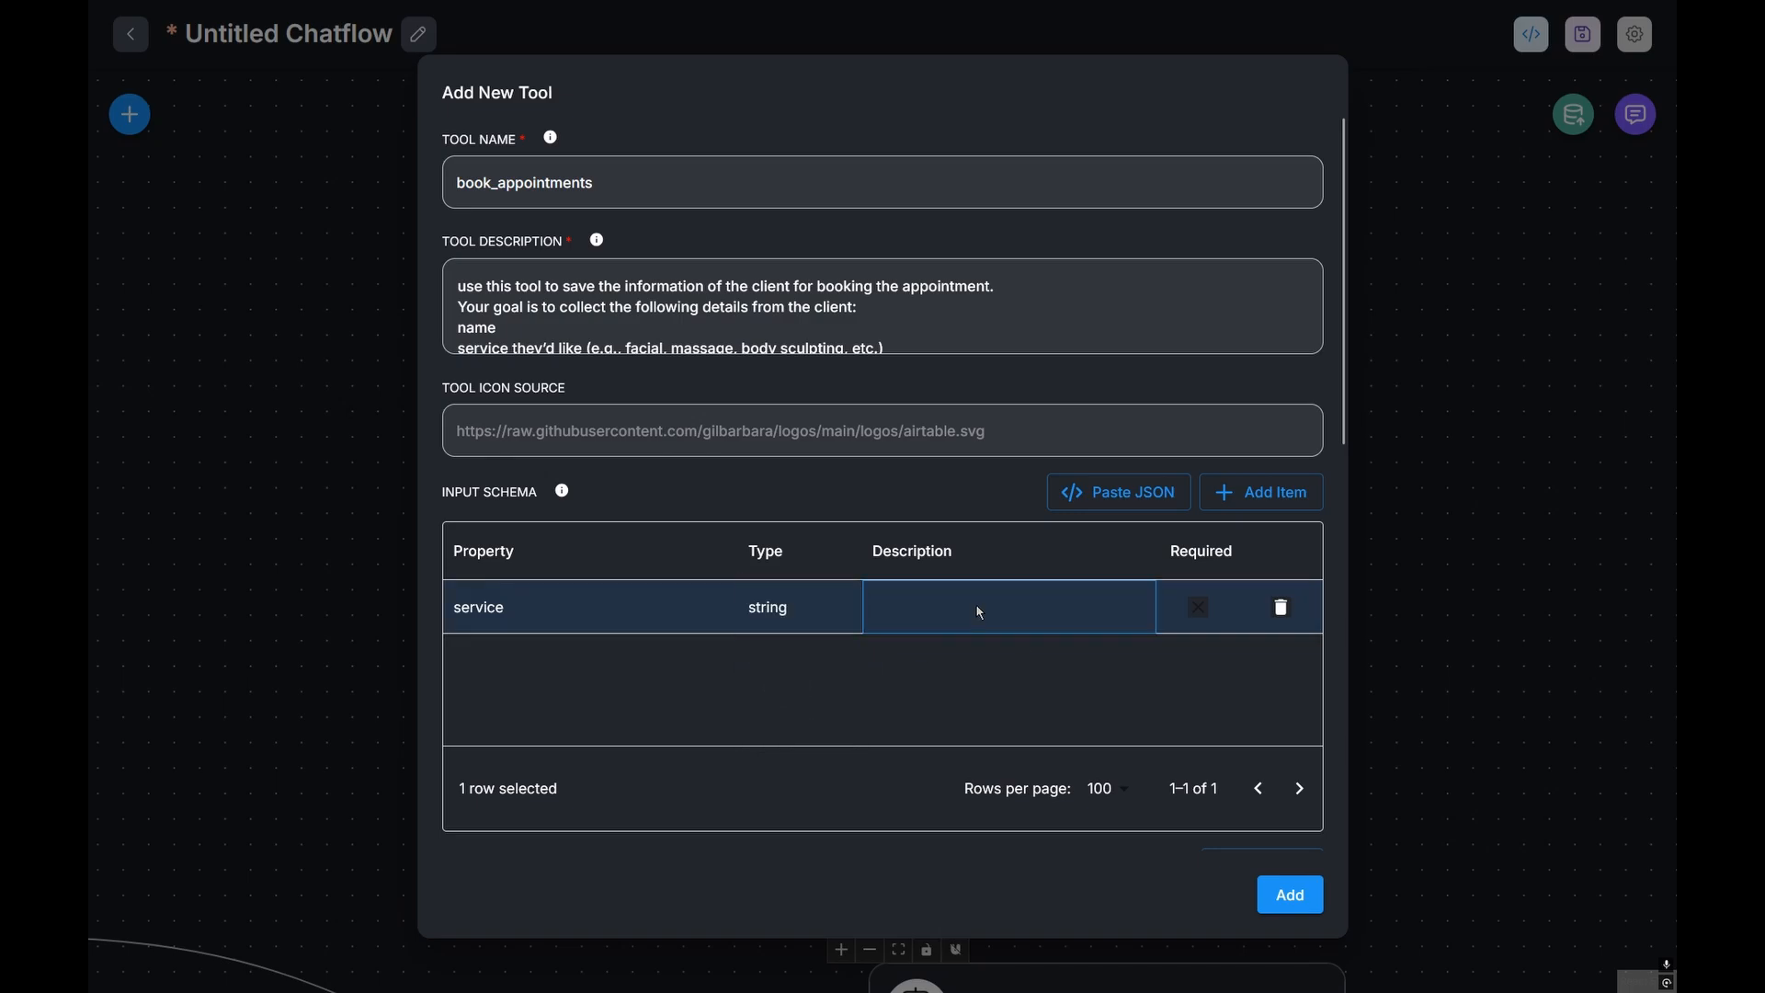
{"action": "double_click", "coordinate": [978, 612]}
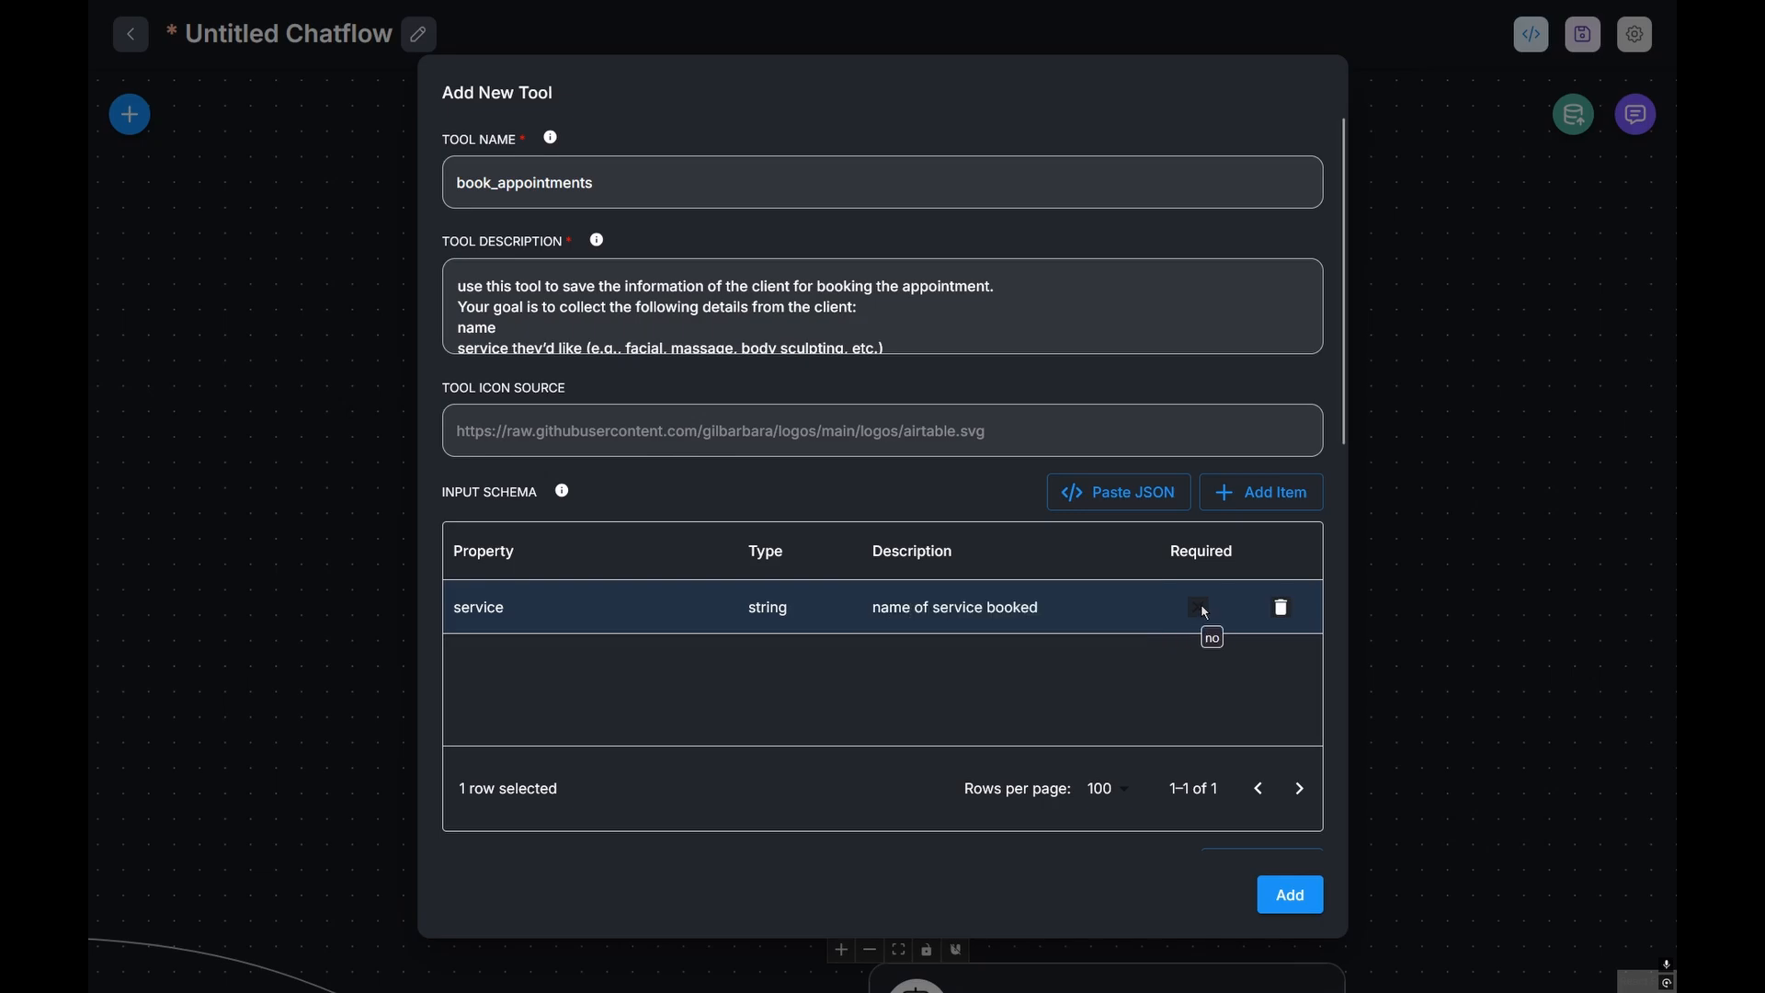
{"action": "left_click", "coordinate": [1201, 609]}
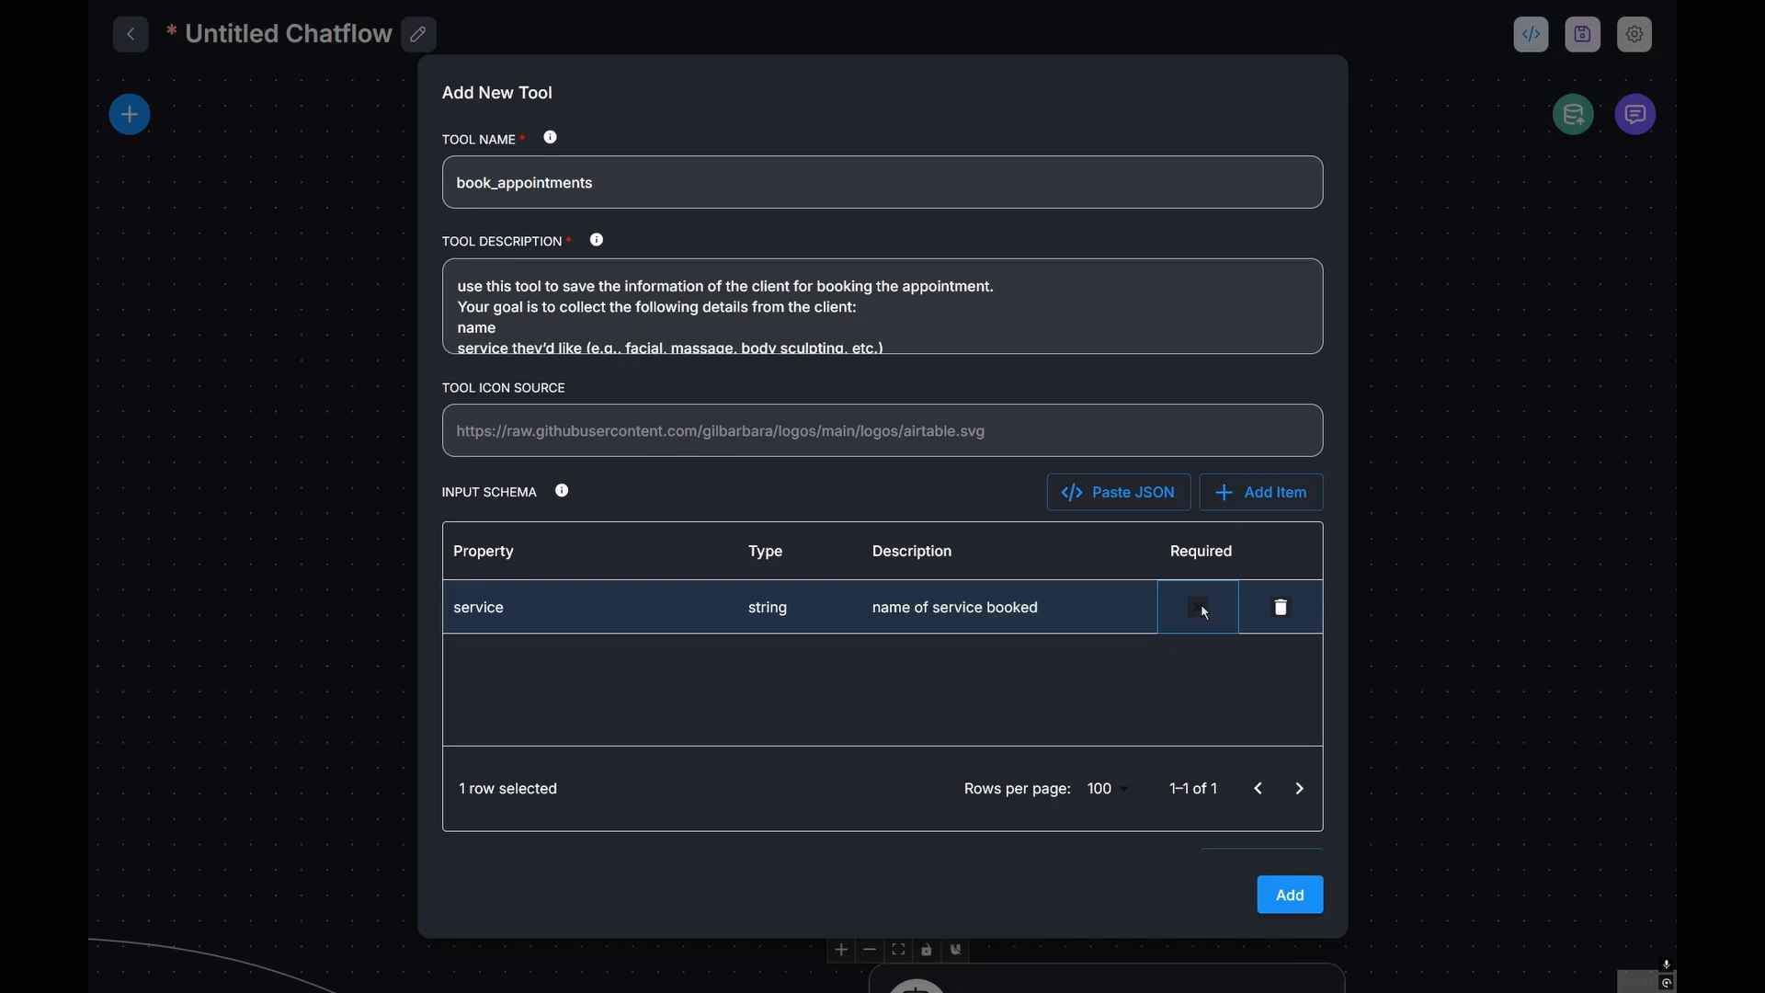
{"action": "left_click", "coordinate": [1199, 608]}
Step: Add a required string 'name' property described as 'name of the client'
{"action": "left_click", "coordinate": [1261, 493]}
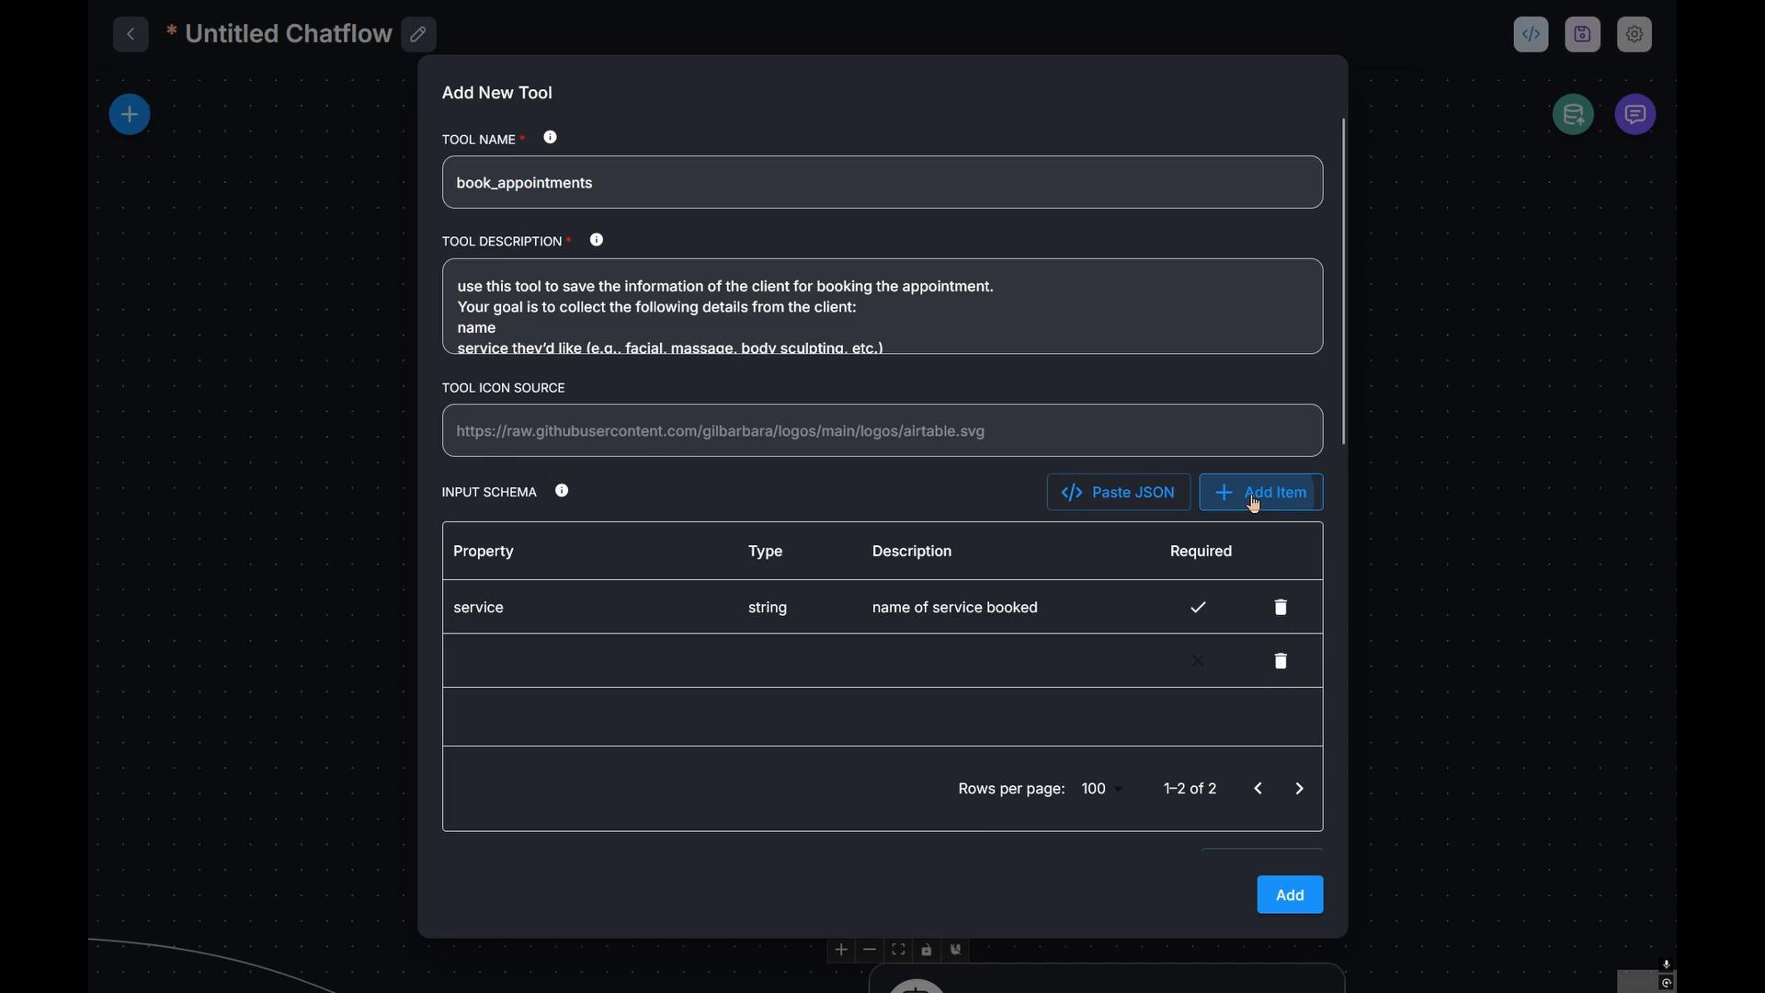
{"action": "left_click", "coordinate": [539, 653]}
{"action": "type", "text": "name"}
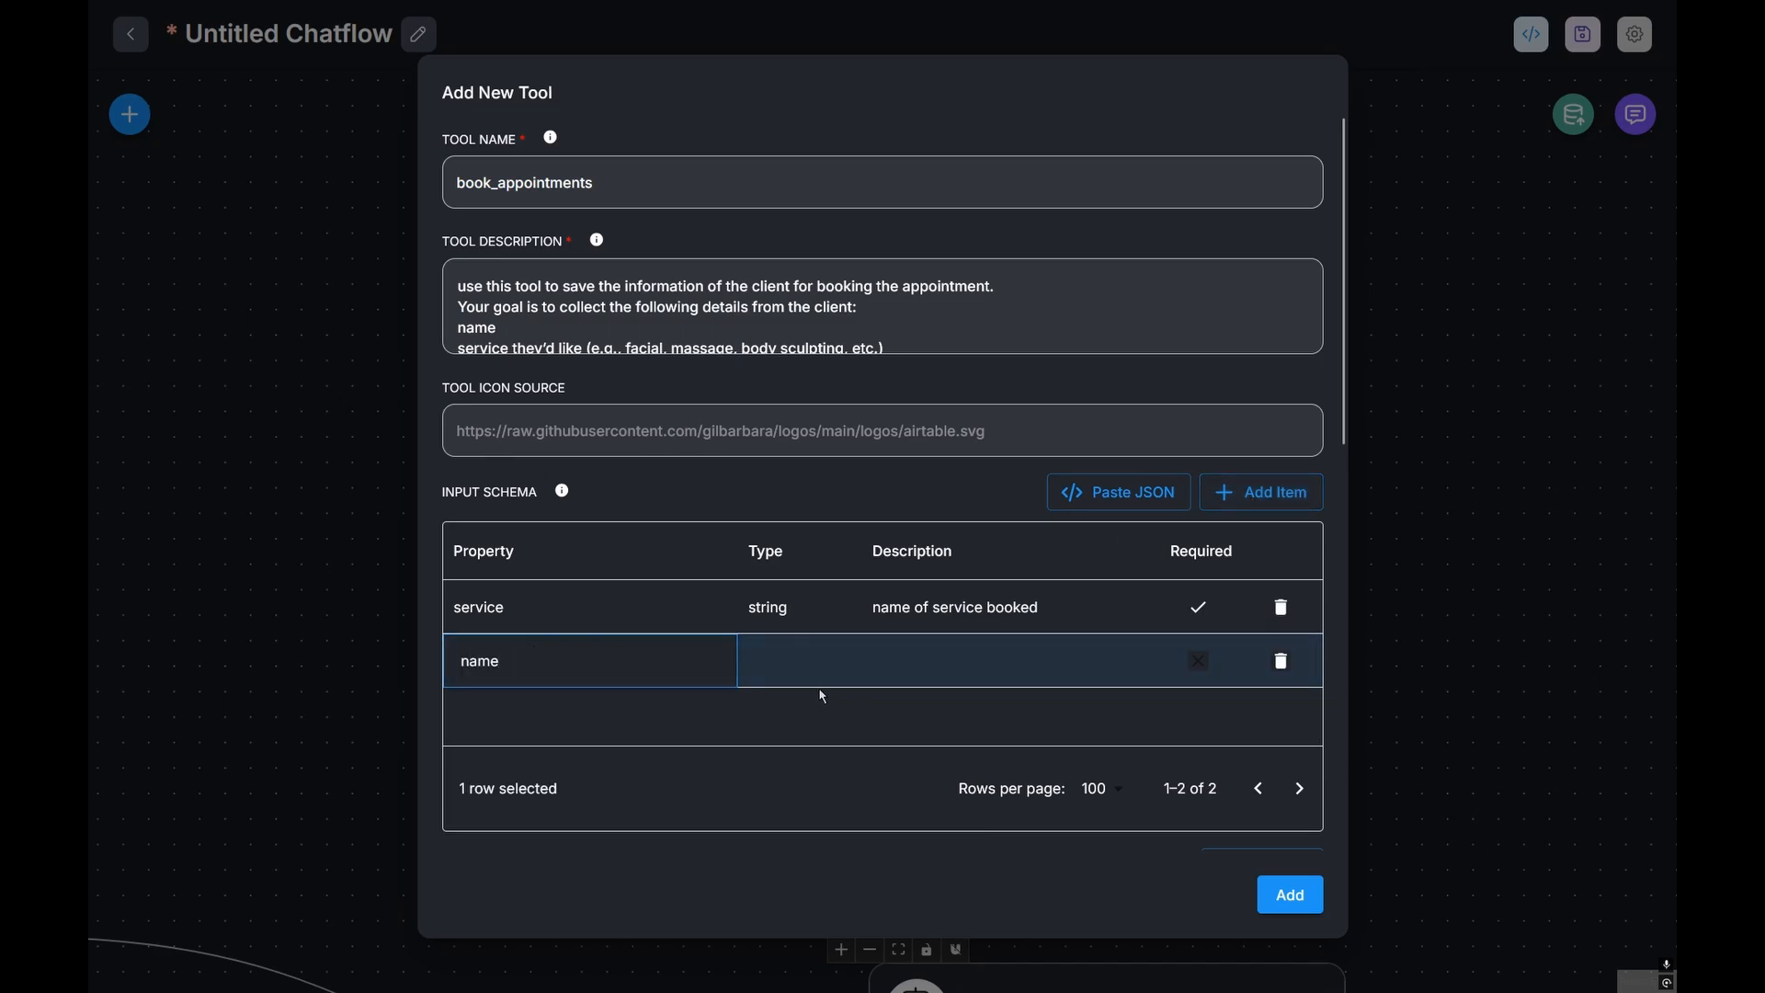
{"action": "double_click", "coordinate": [778, 678]}
{"action": "left_click", "coordinate": [785, 716]}
{"action": "double_click", "coordinate": [926, 668]}
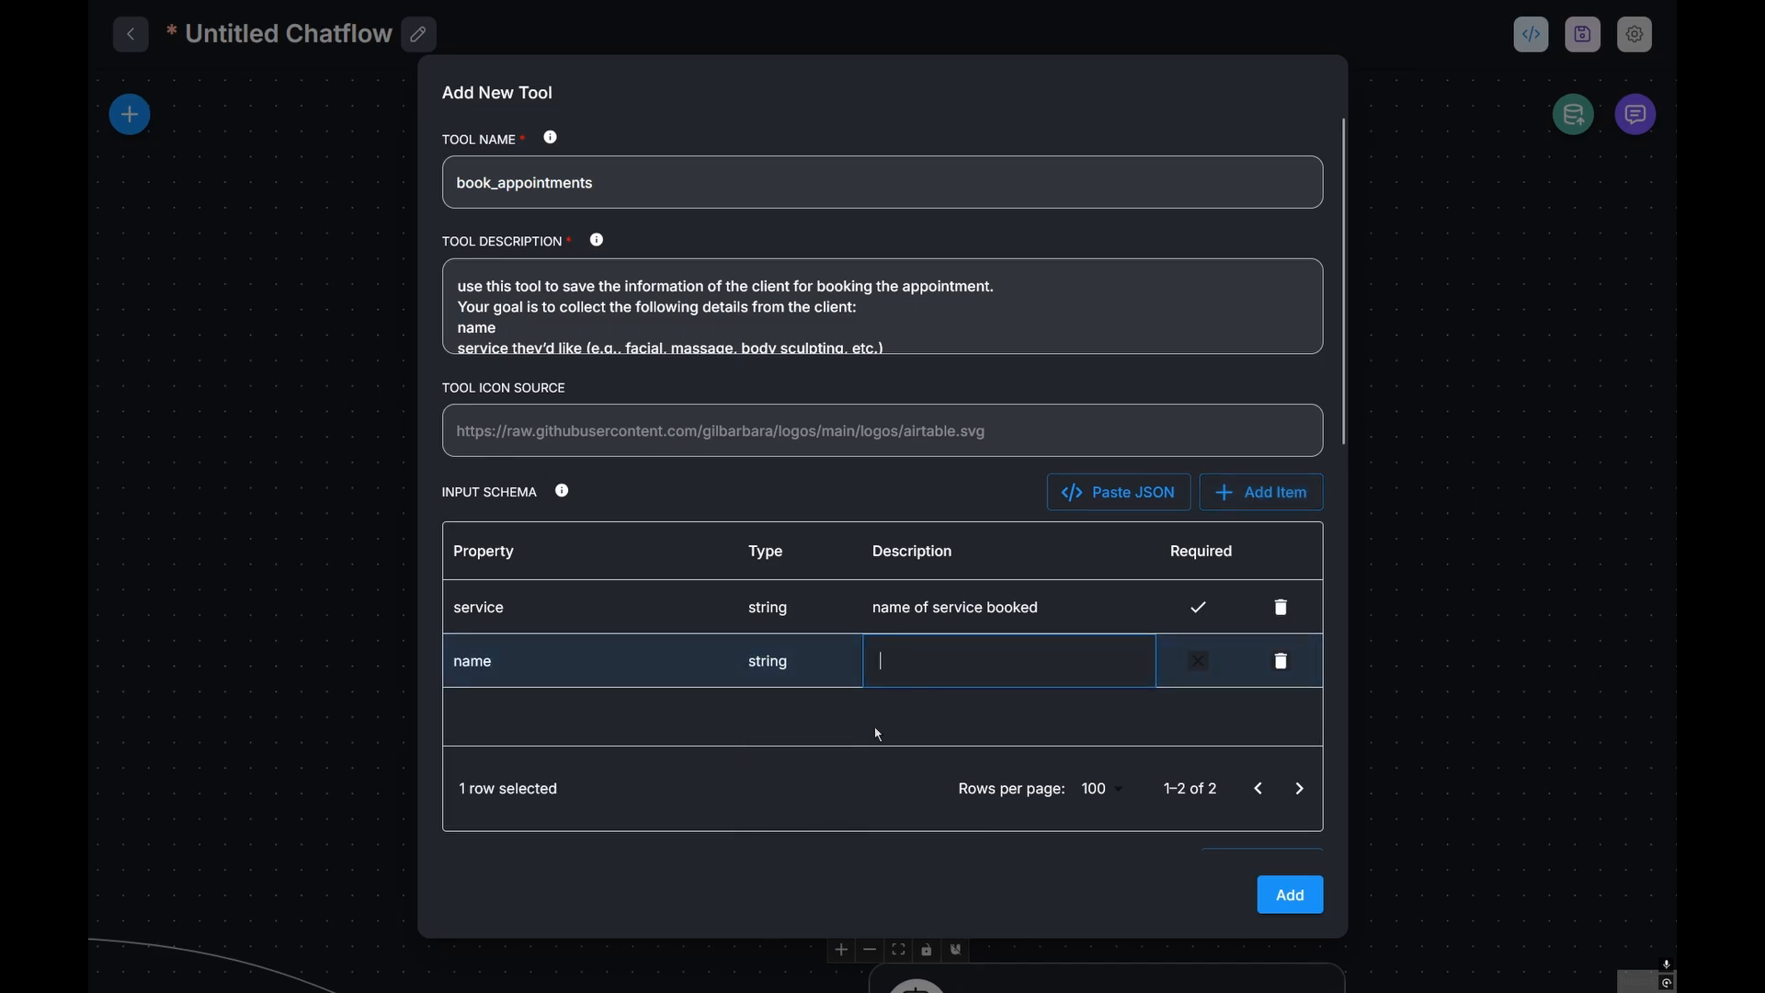
{"action": "type", "text": "ful"}
{"action": "type", "text": "l name o"}
{"action": "key", "text": "BackSpace"}
{"action": "type", "text": "name of the"}
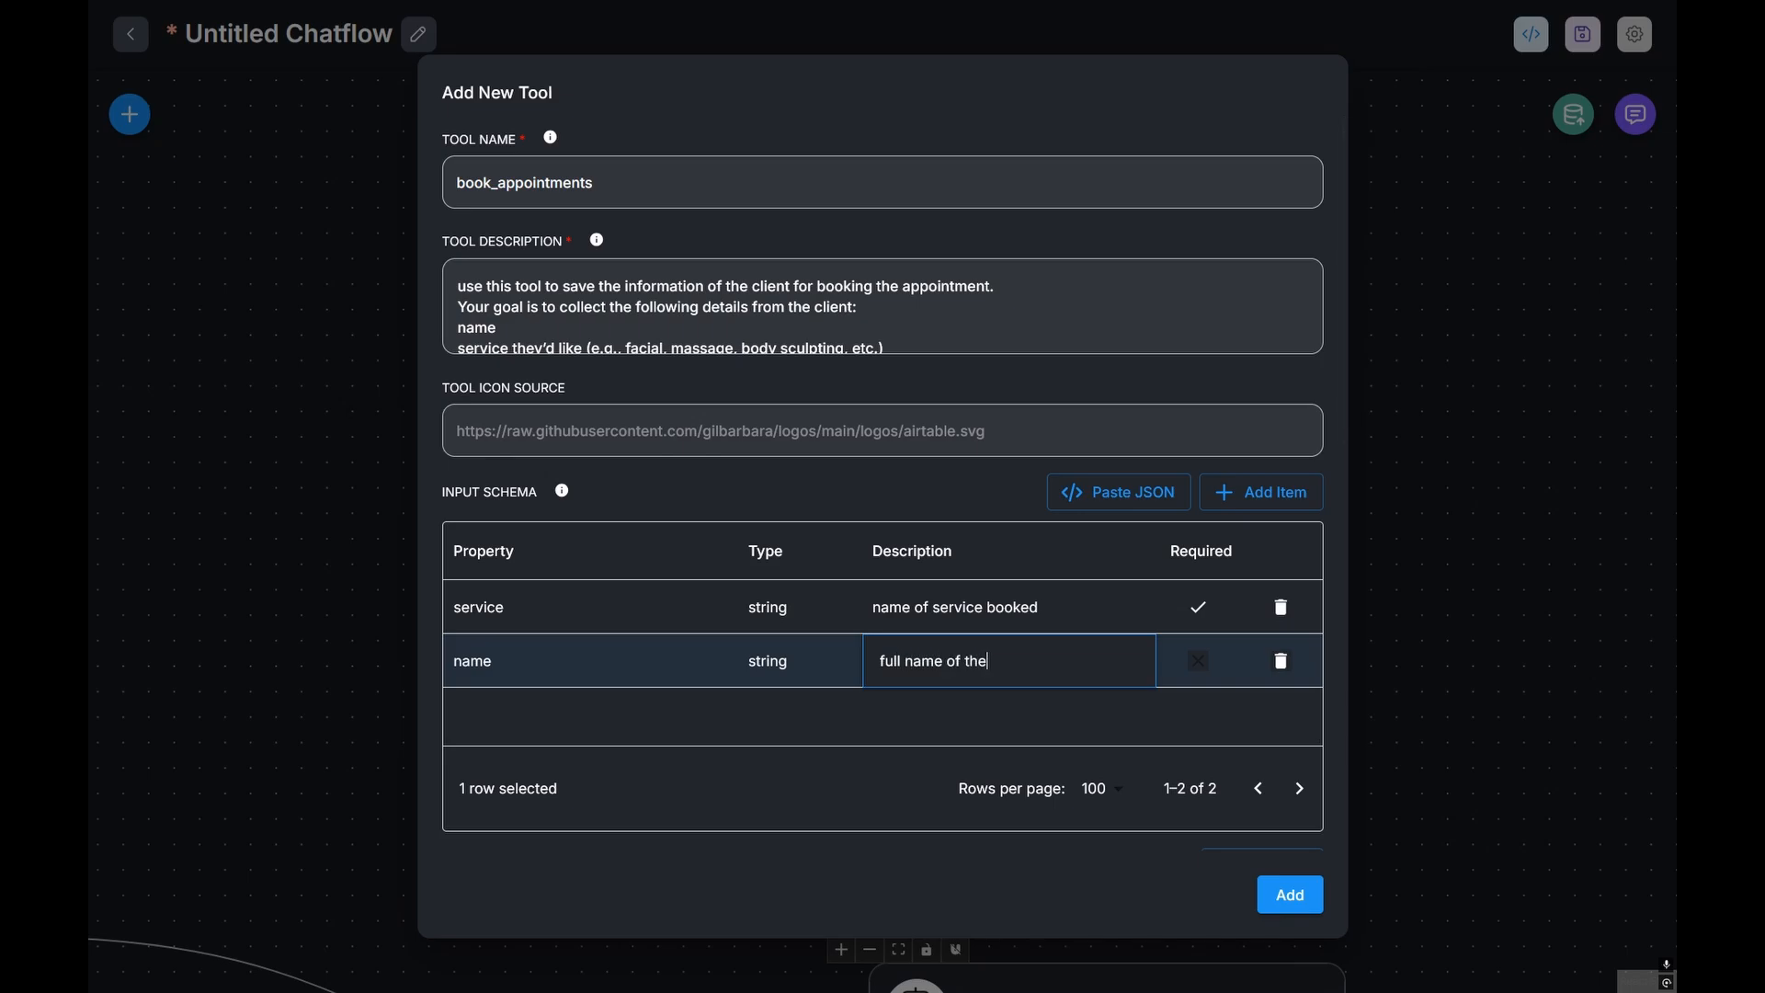
{"action": "type", "text": " client"}
{"action": "double_click", "coordinate": [1201, 661]}
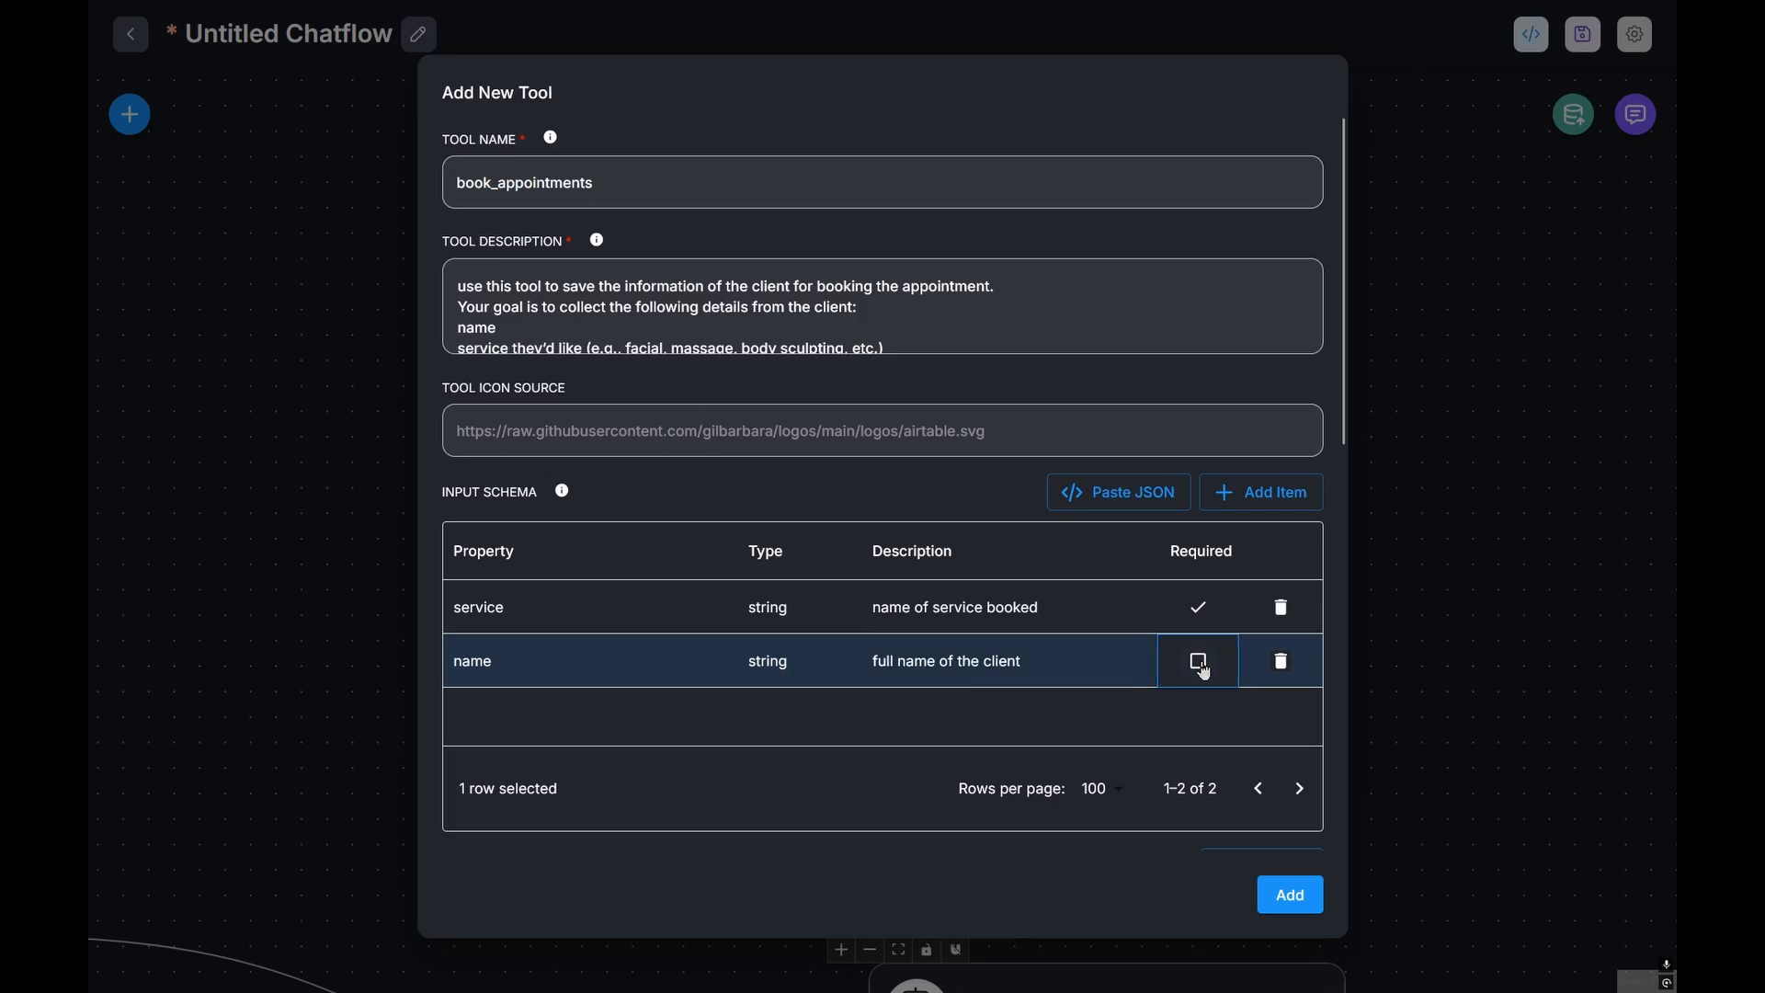
{"action": "left_click", "coordinate": [1200, 660]}
Step: Add 'date' and 'time' properties described as 'date of the appointment' and 'time of the appointment'
{"action": "left_click", "coordinate": [1261, 492]}
{"action": "type", "text": "date"}
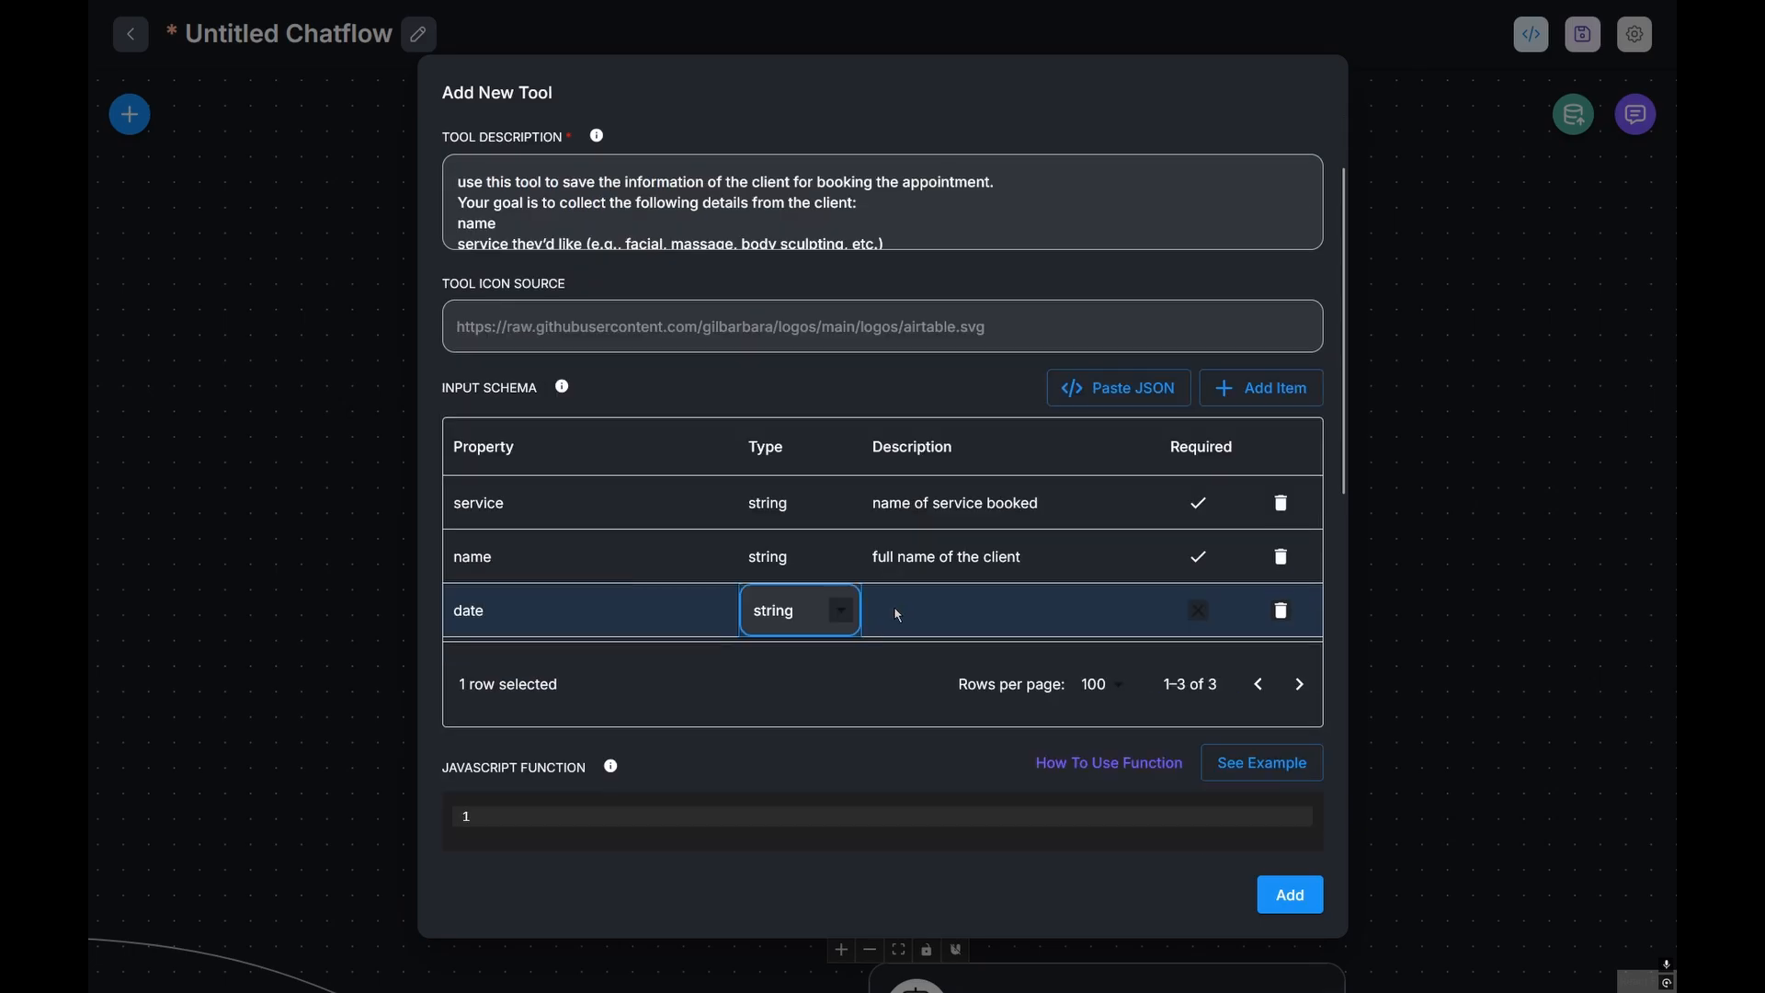
{"action": "double_click", "coordinate": [898, 613]}
{"action": "type", "text": "date"}
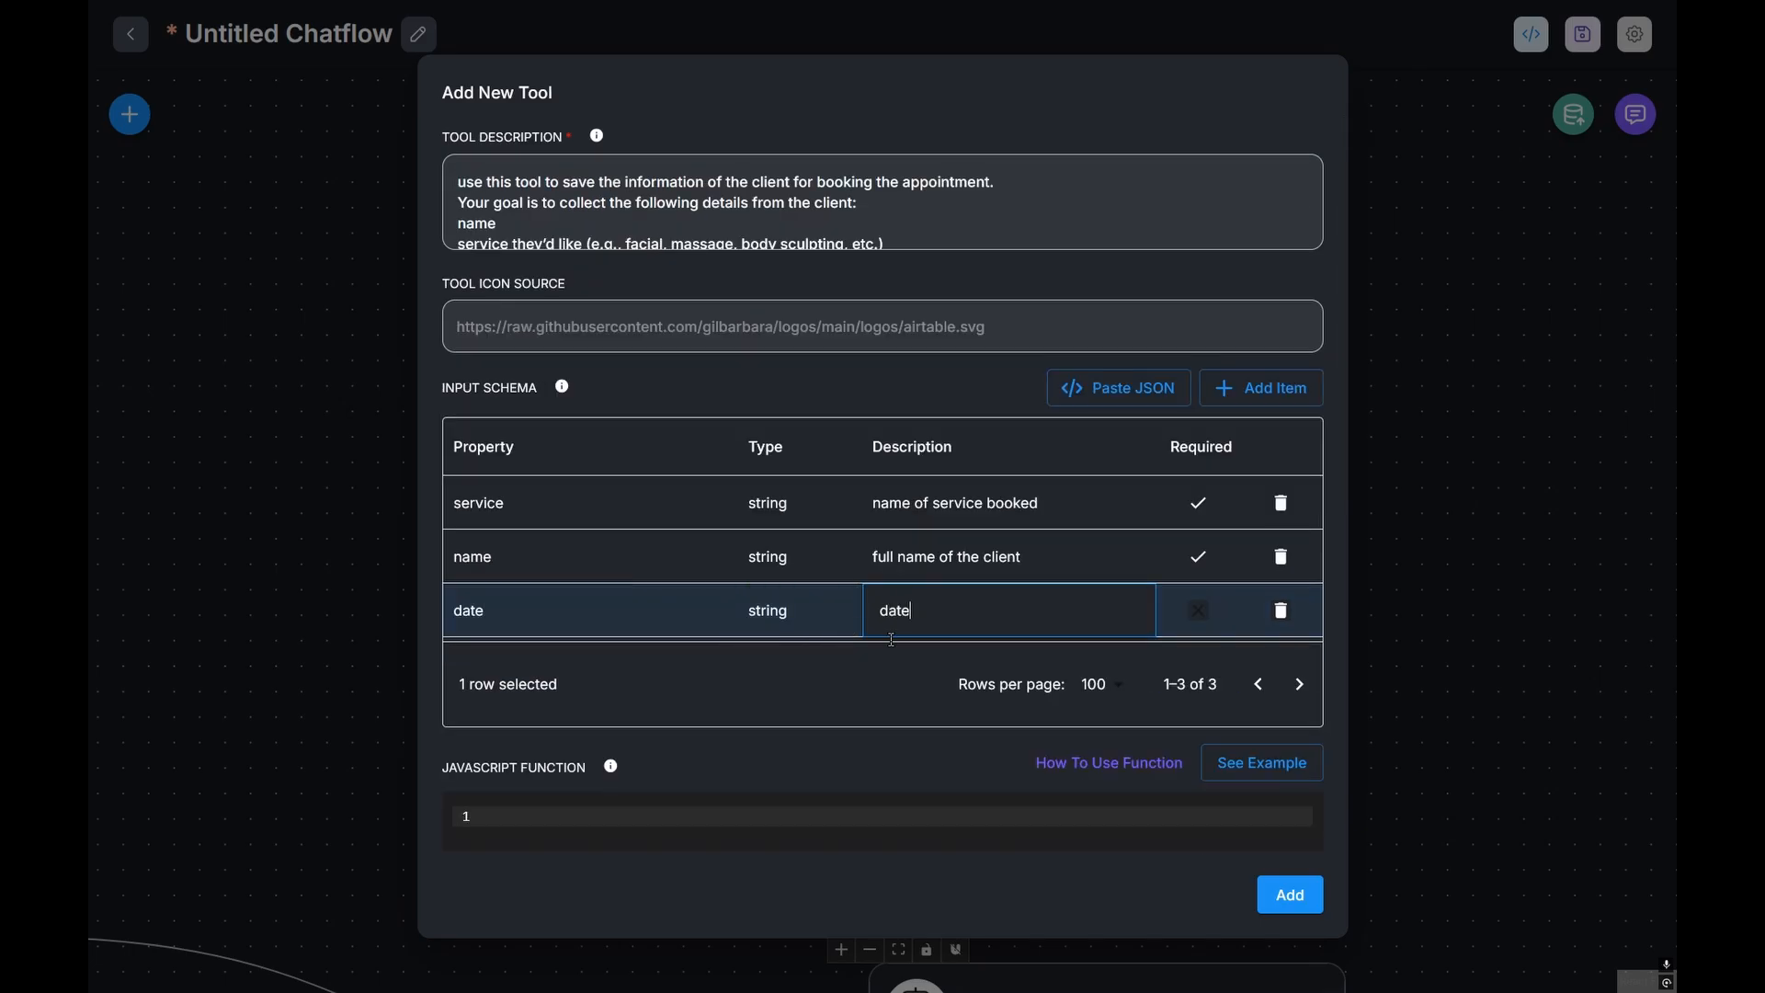
{"action": "type", "text": " of the appointment"}
{"action": "left_click", "coordinate": [1261, 388]}
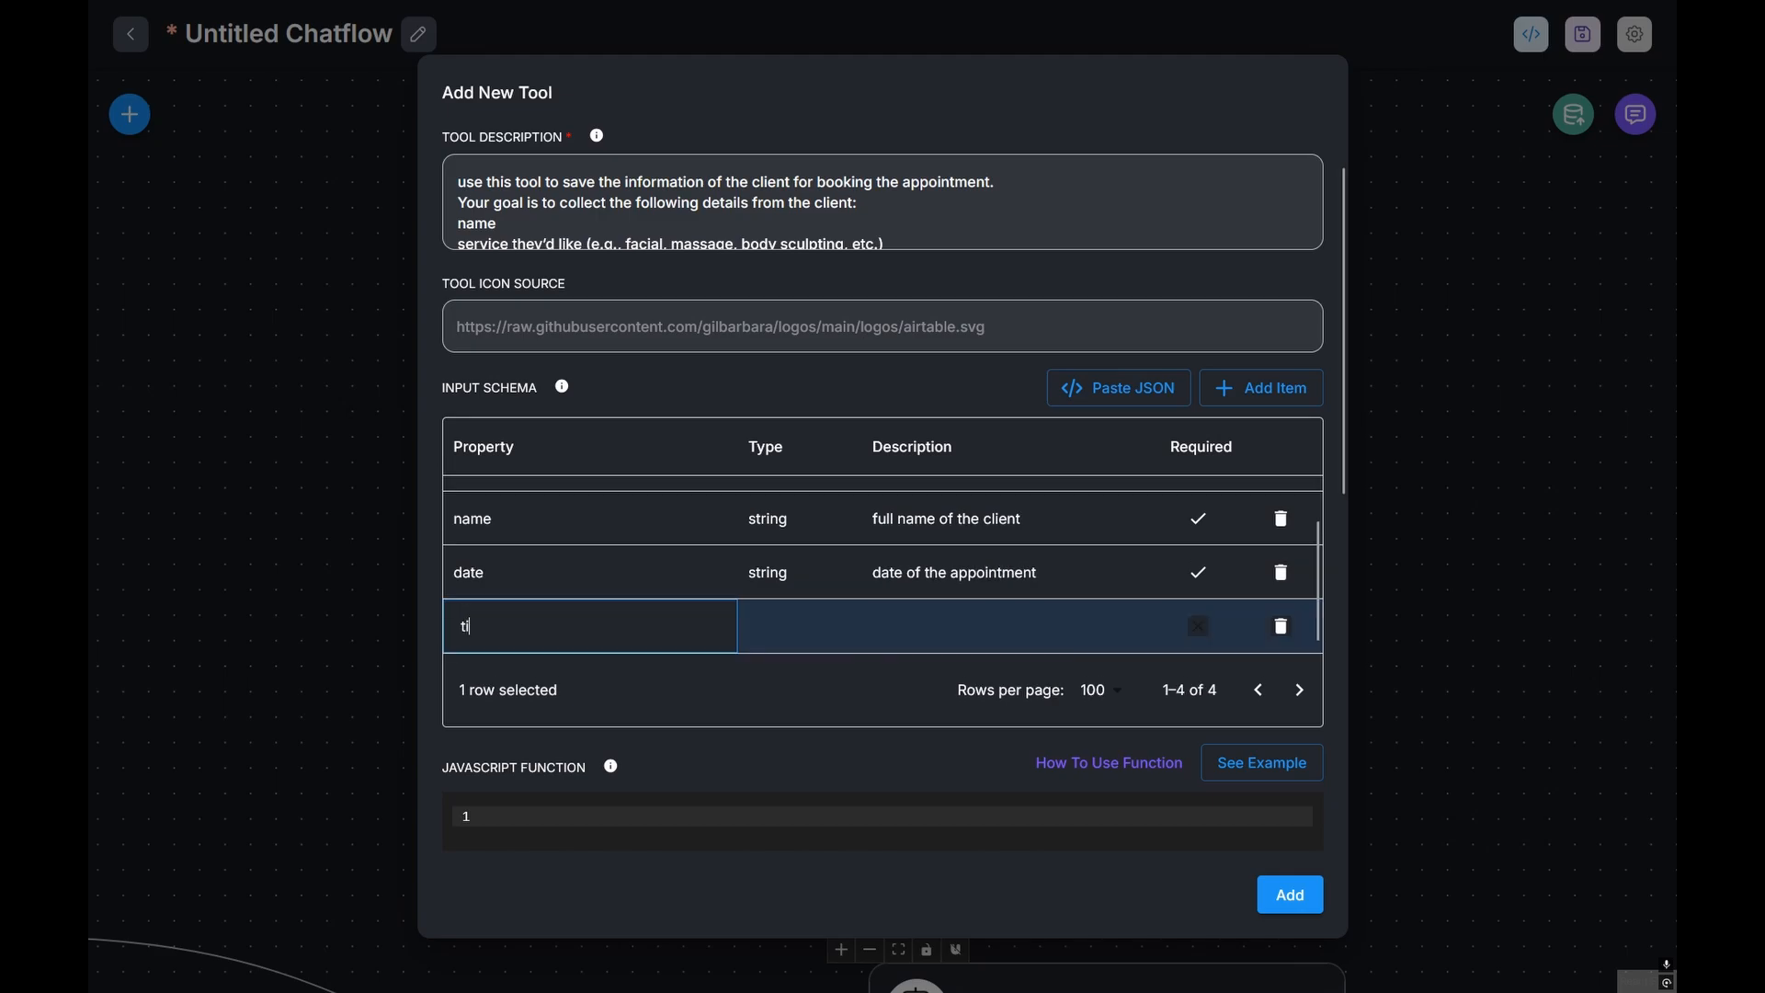
{"action": "type", "text": "time"}
{"action": "key", "text": "Tab"}
{"action": "left_click", "coordinate": [930, 622]}
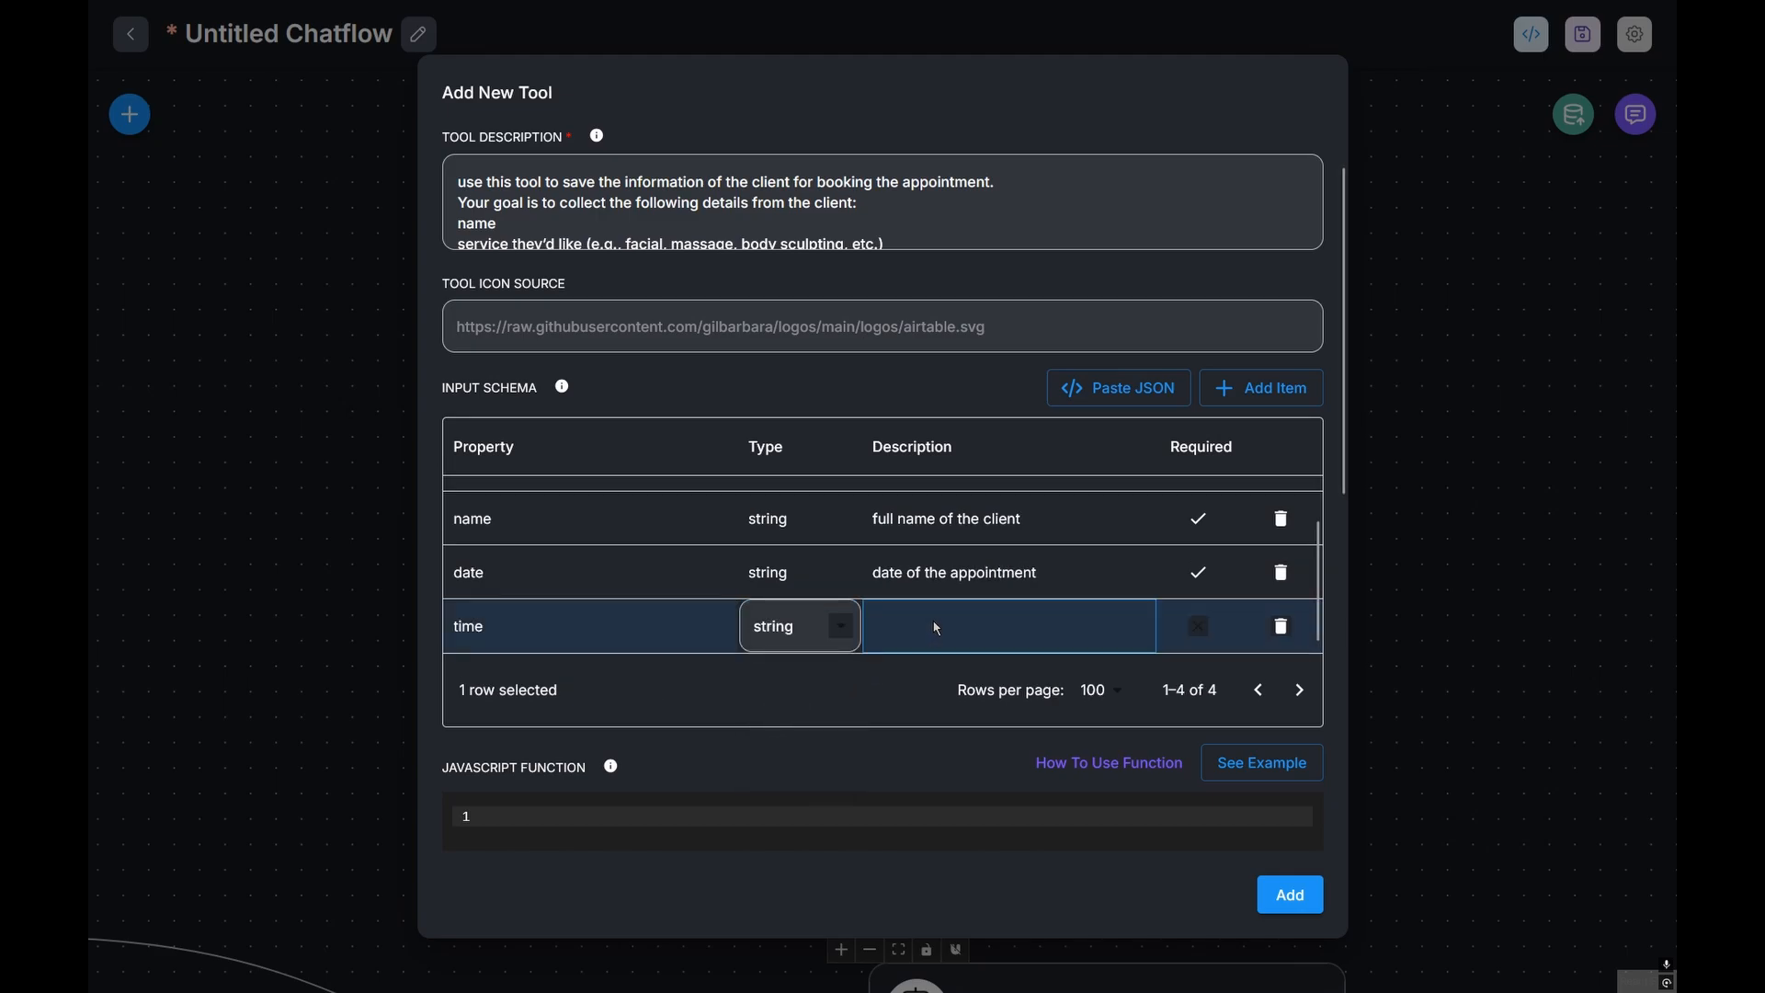
{"action": "type", "text": "time of "}
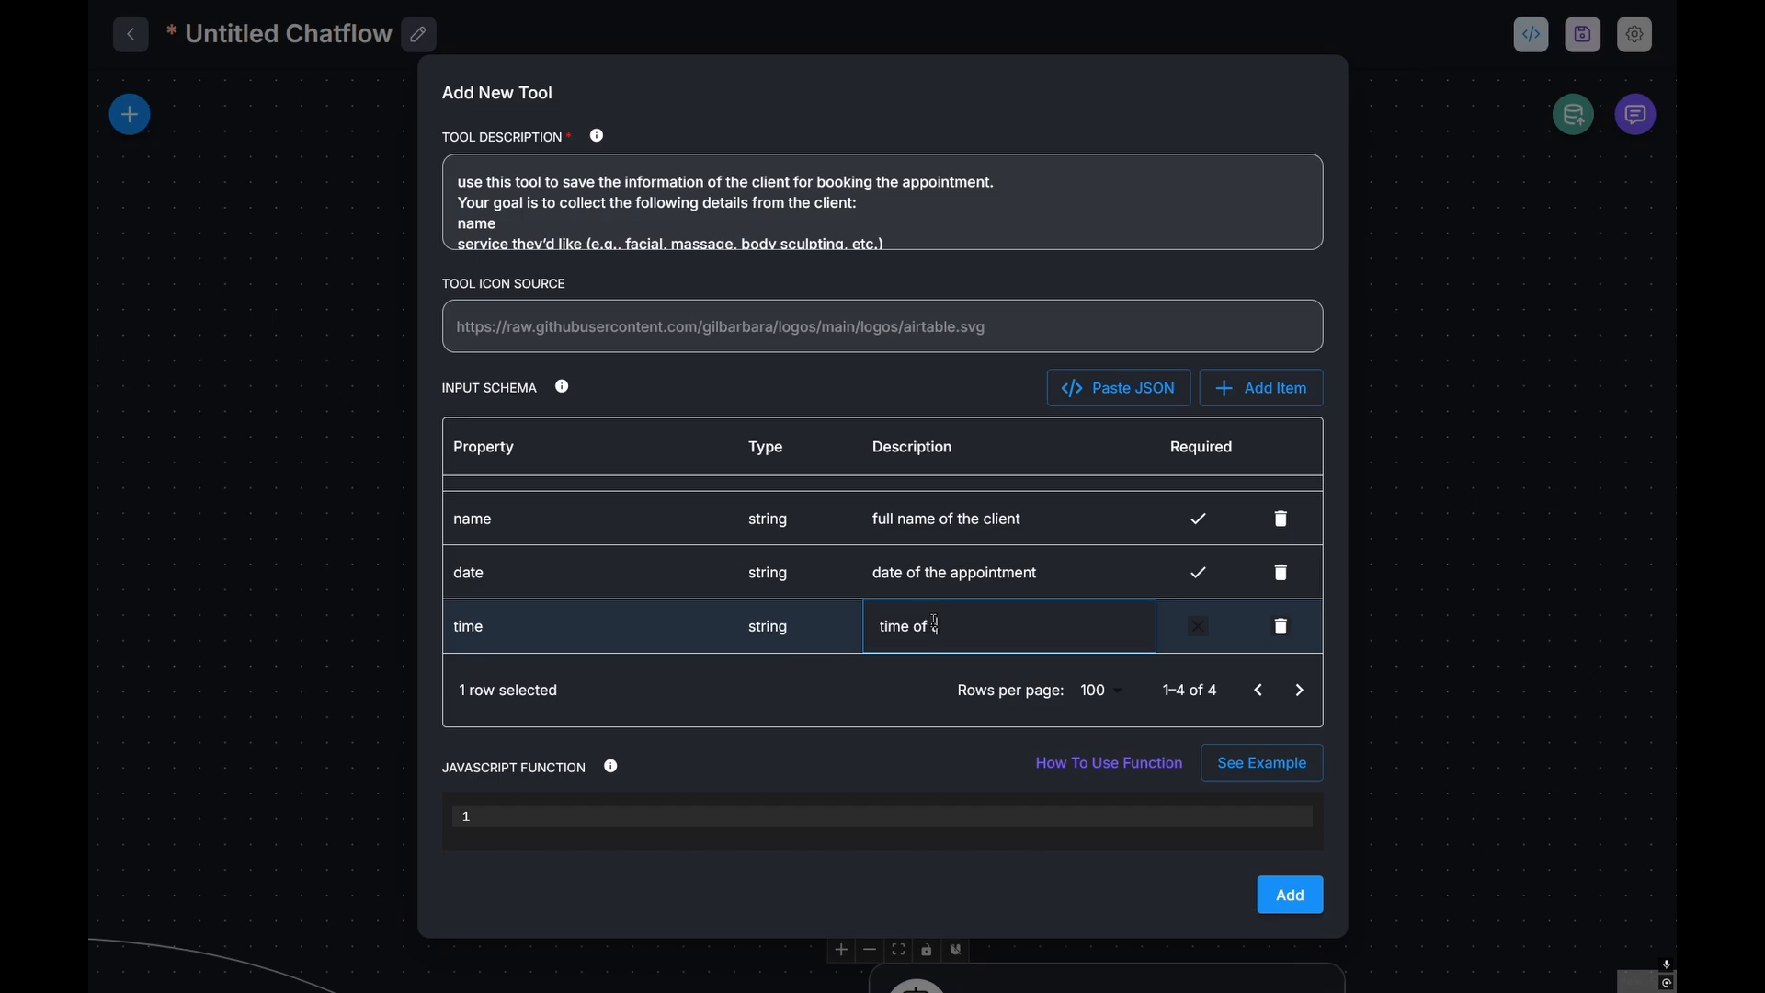
{"action": "type", "text": "the a"}
{"action": "type", "text": "ppointment"}
Step: Add a string 'email' property with the description 'email of the client'
{"action": "type", "text": "email"}
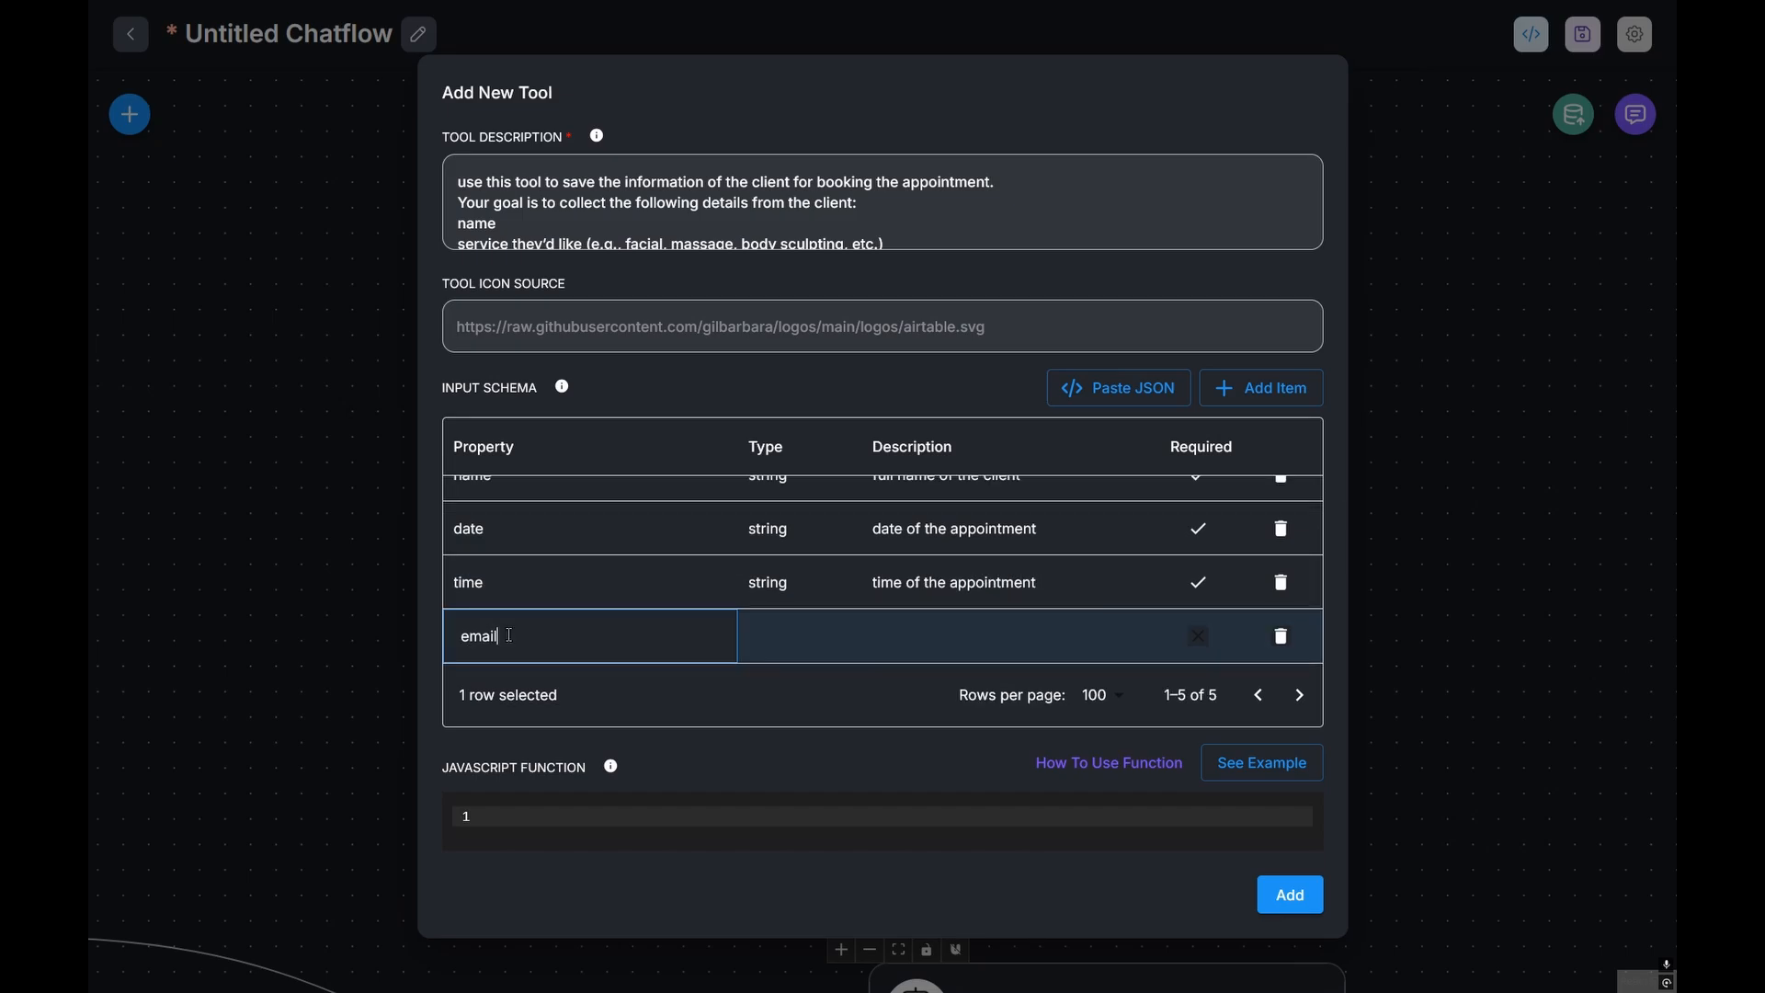
{"action": "double_click", "coordinate": [773, 636]}
{"action": "left_click", "coordinate": [778, 690]}
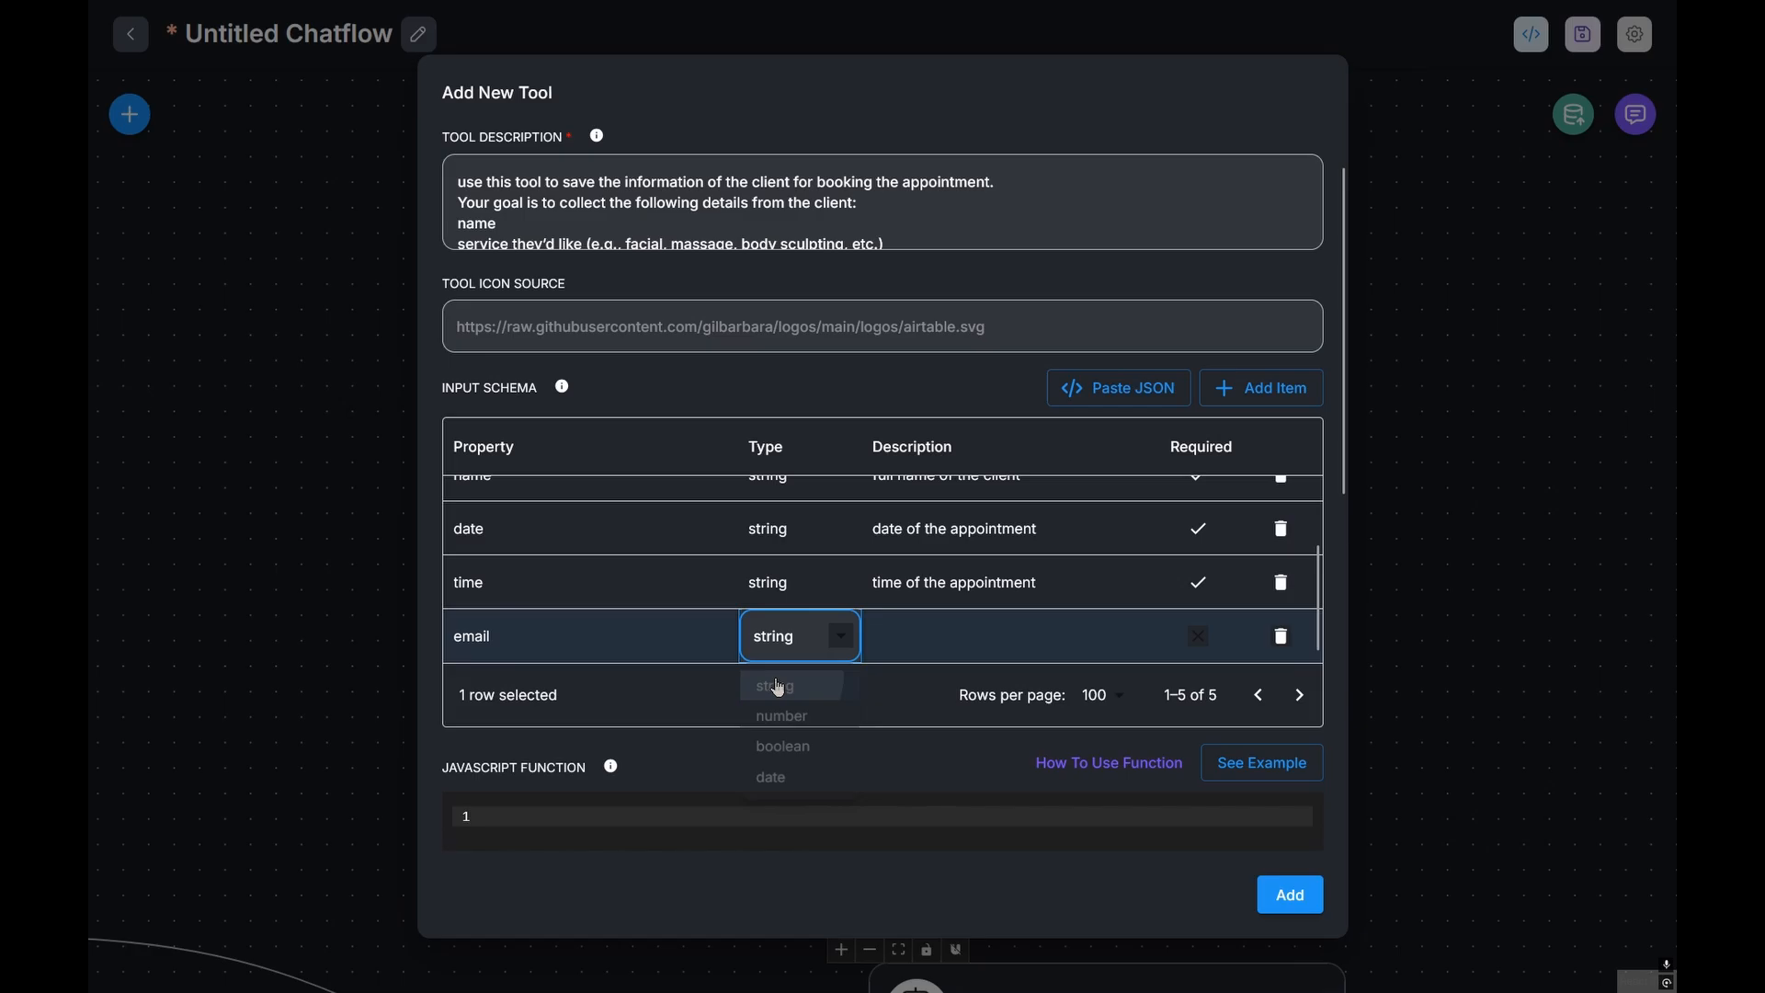
{"action": "double_click", "coordinate": [934, 635]}
{"action": "type", "text": "email of the clien"}
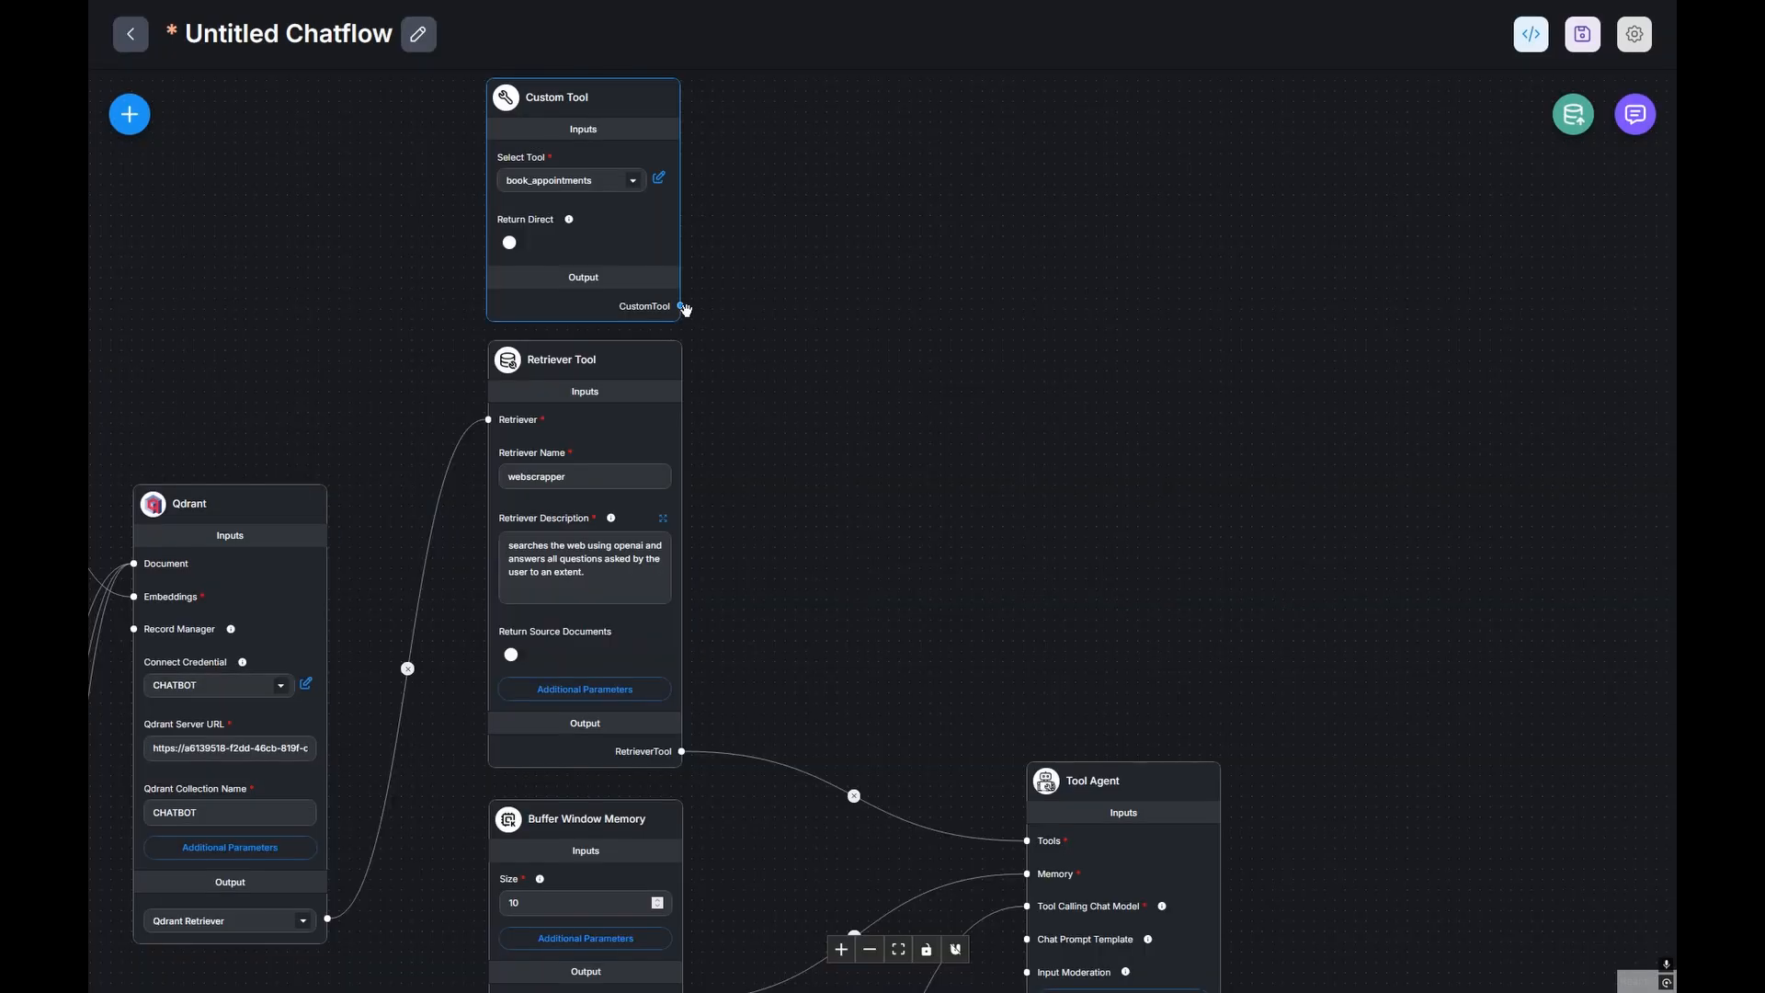
Step: Link the Custom Tool output to the Tool Agent's Tools input and save with Ctrl+S
{"action": "left_click_drag", "start_coordinate": [681, 306], "coordinate": [1025, 844]}
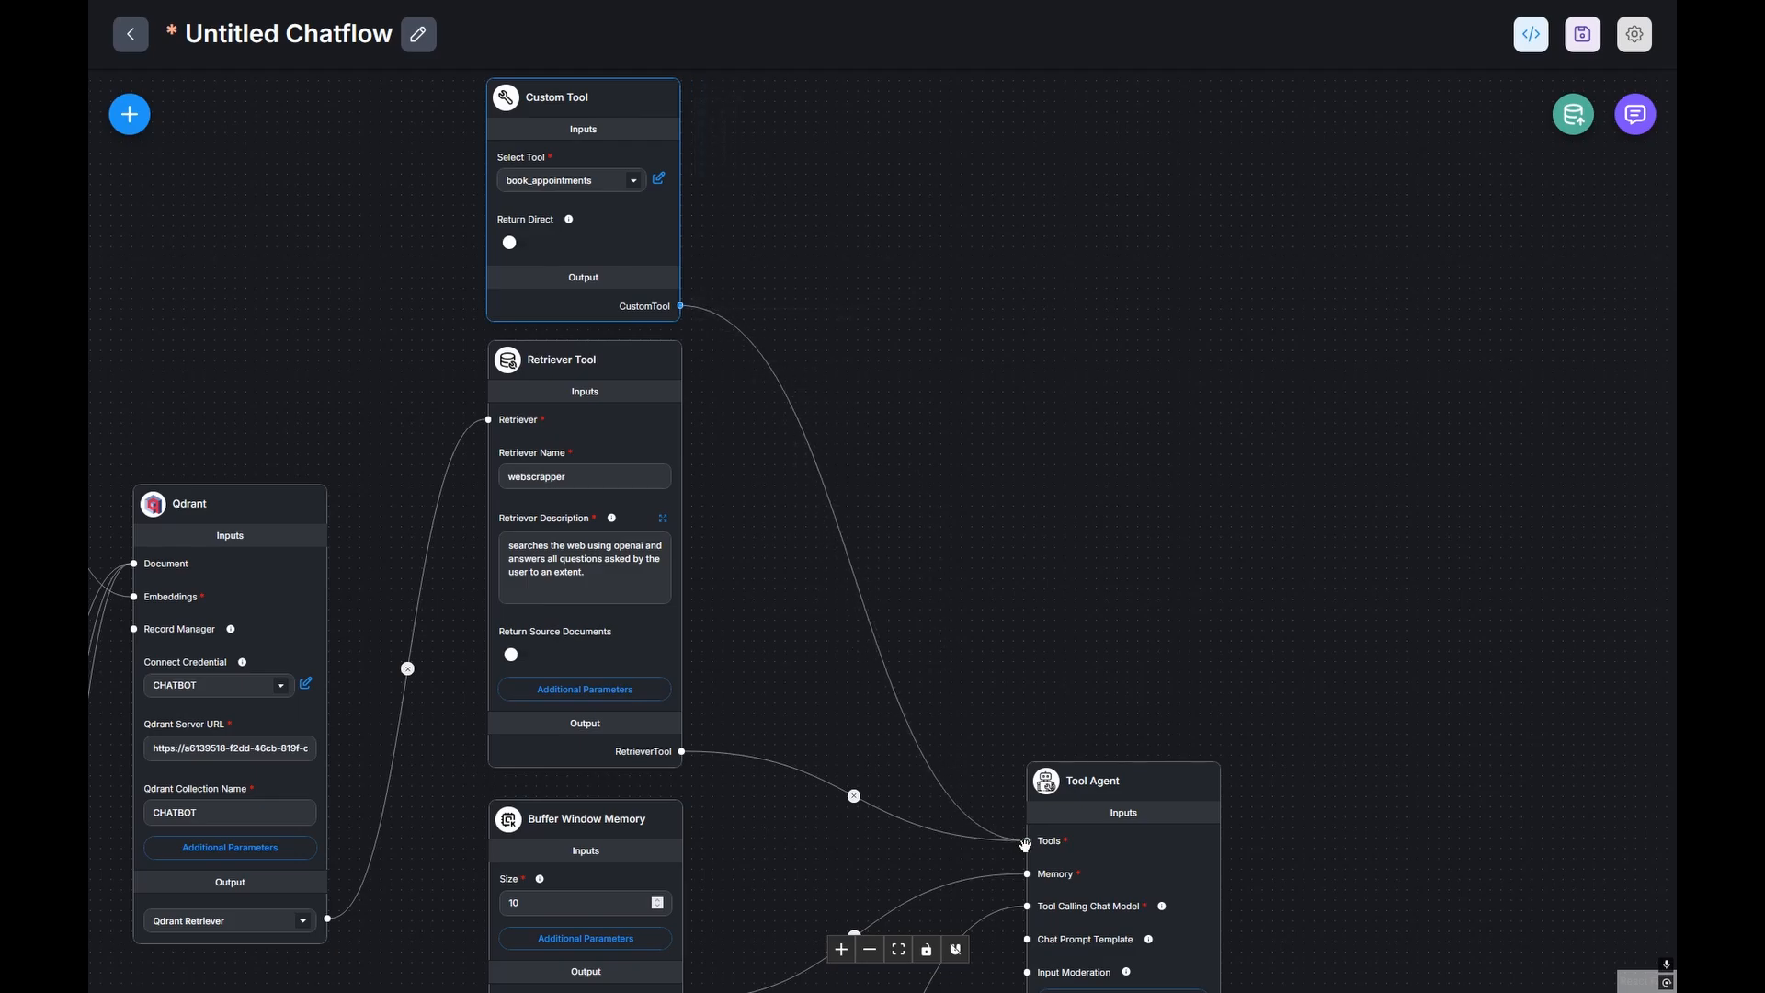
{"action": "scroll", "coordinate": [1149, 459], "scroll_direction": "down", "scroll_amount": 2}
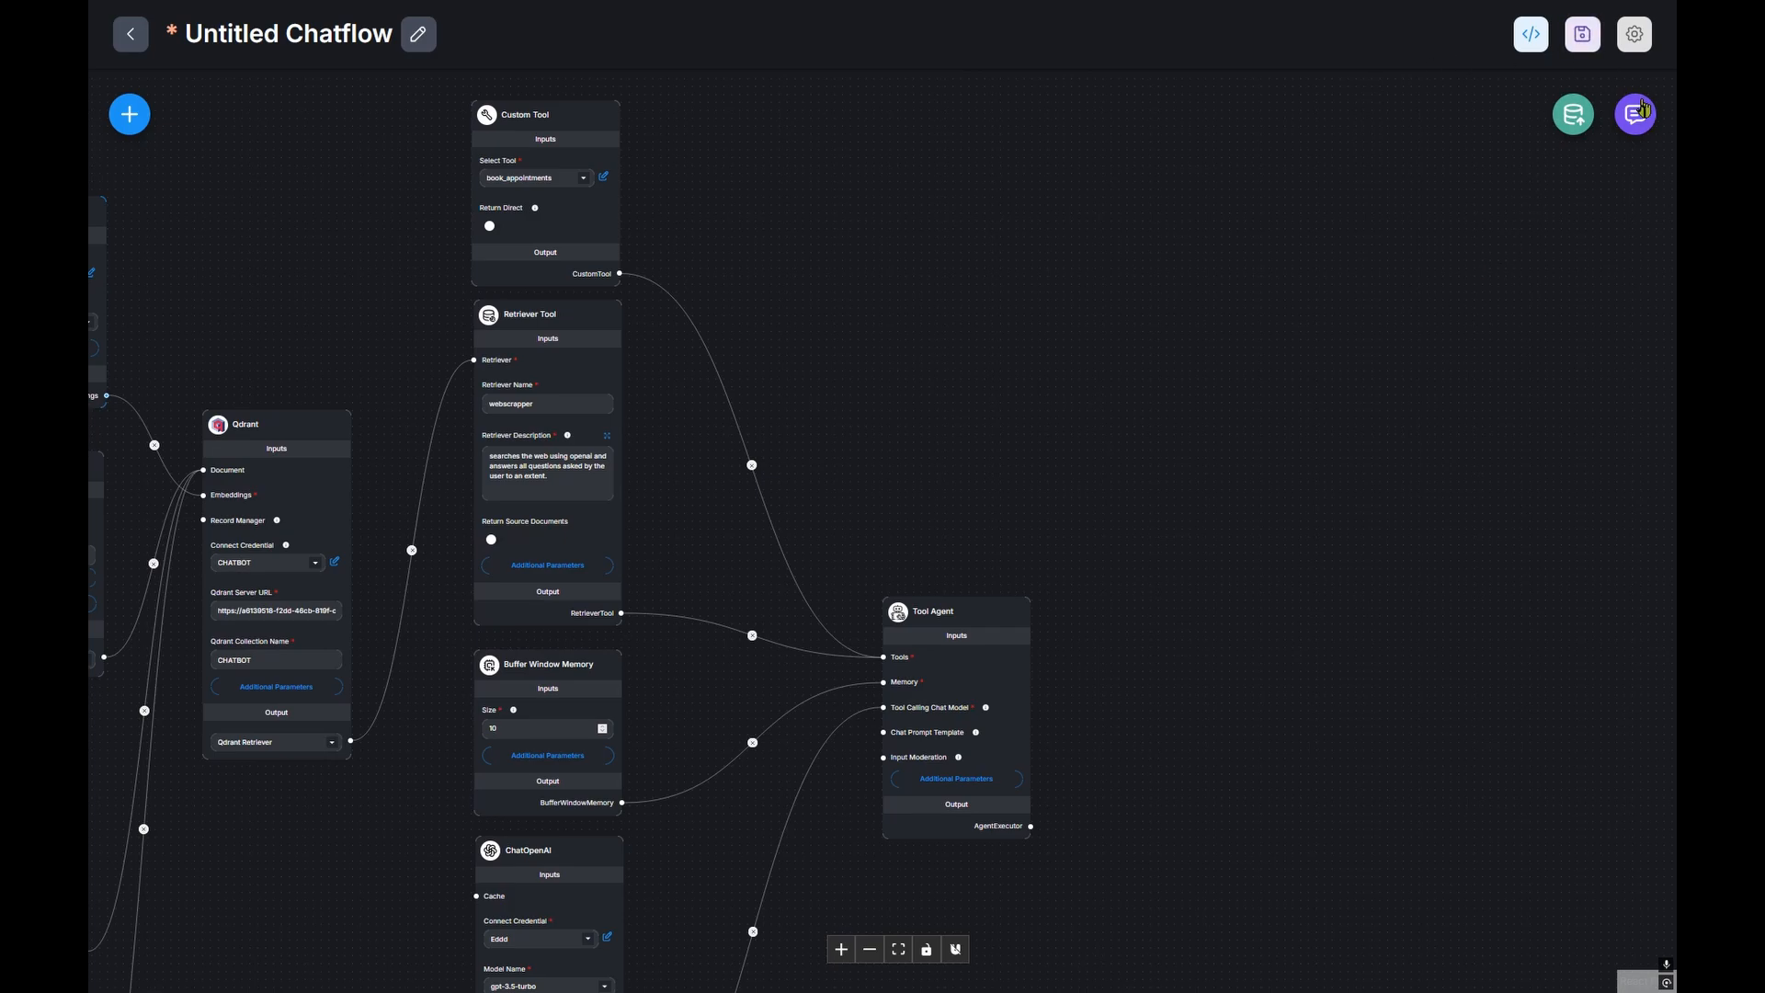
{"action": "key", "text": "ctrl+s"}
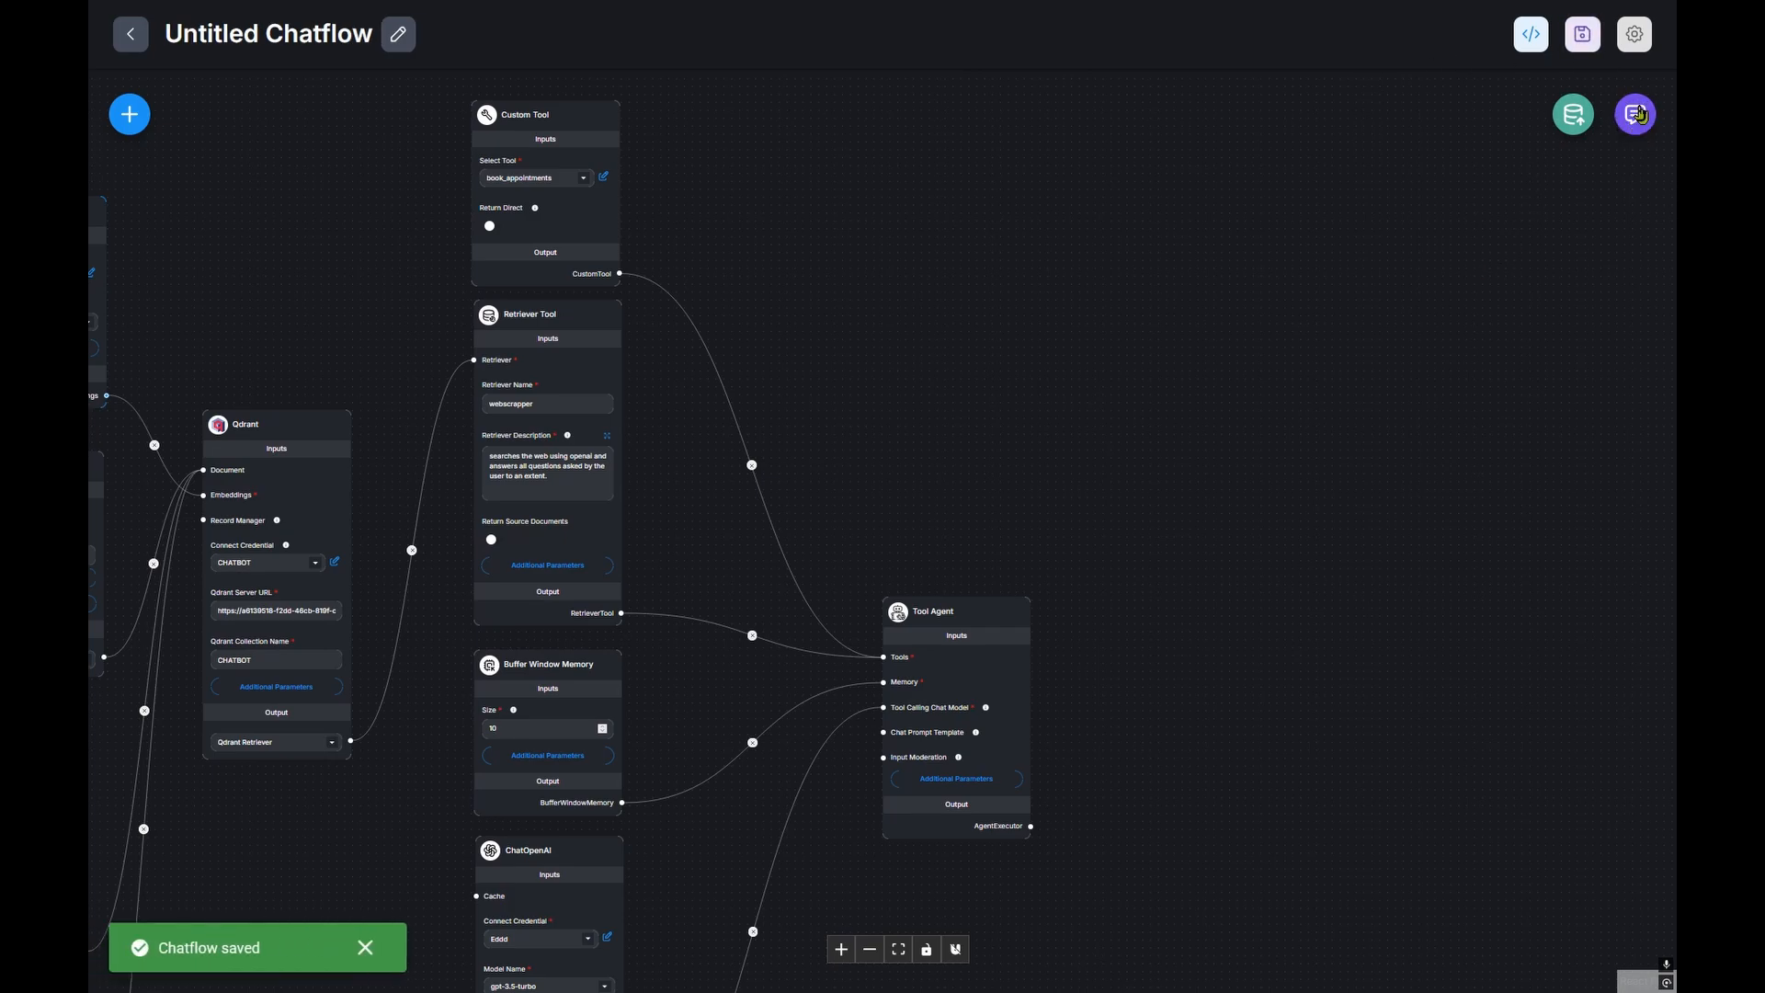
Step: Open the test chat and send 'hello,i would to make an appointment.'
{"action": "left_click", "coordinate": [1639, 114]}
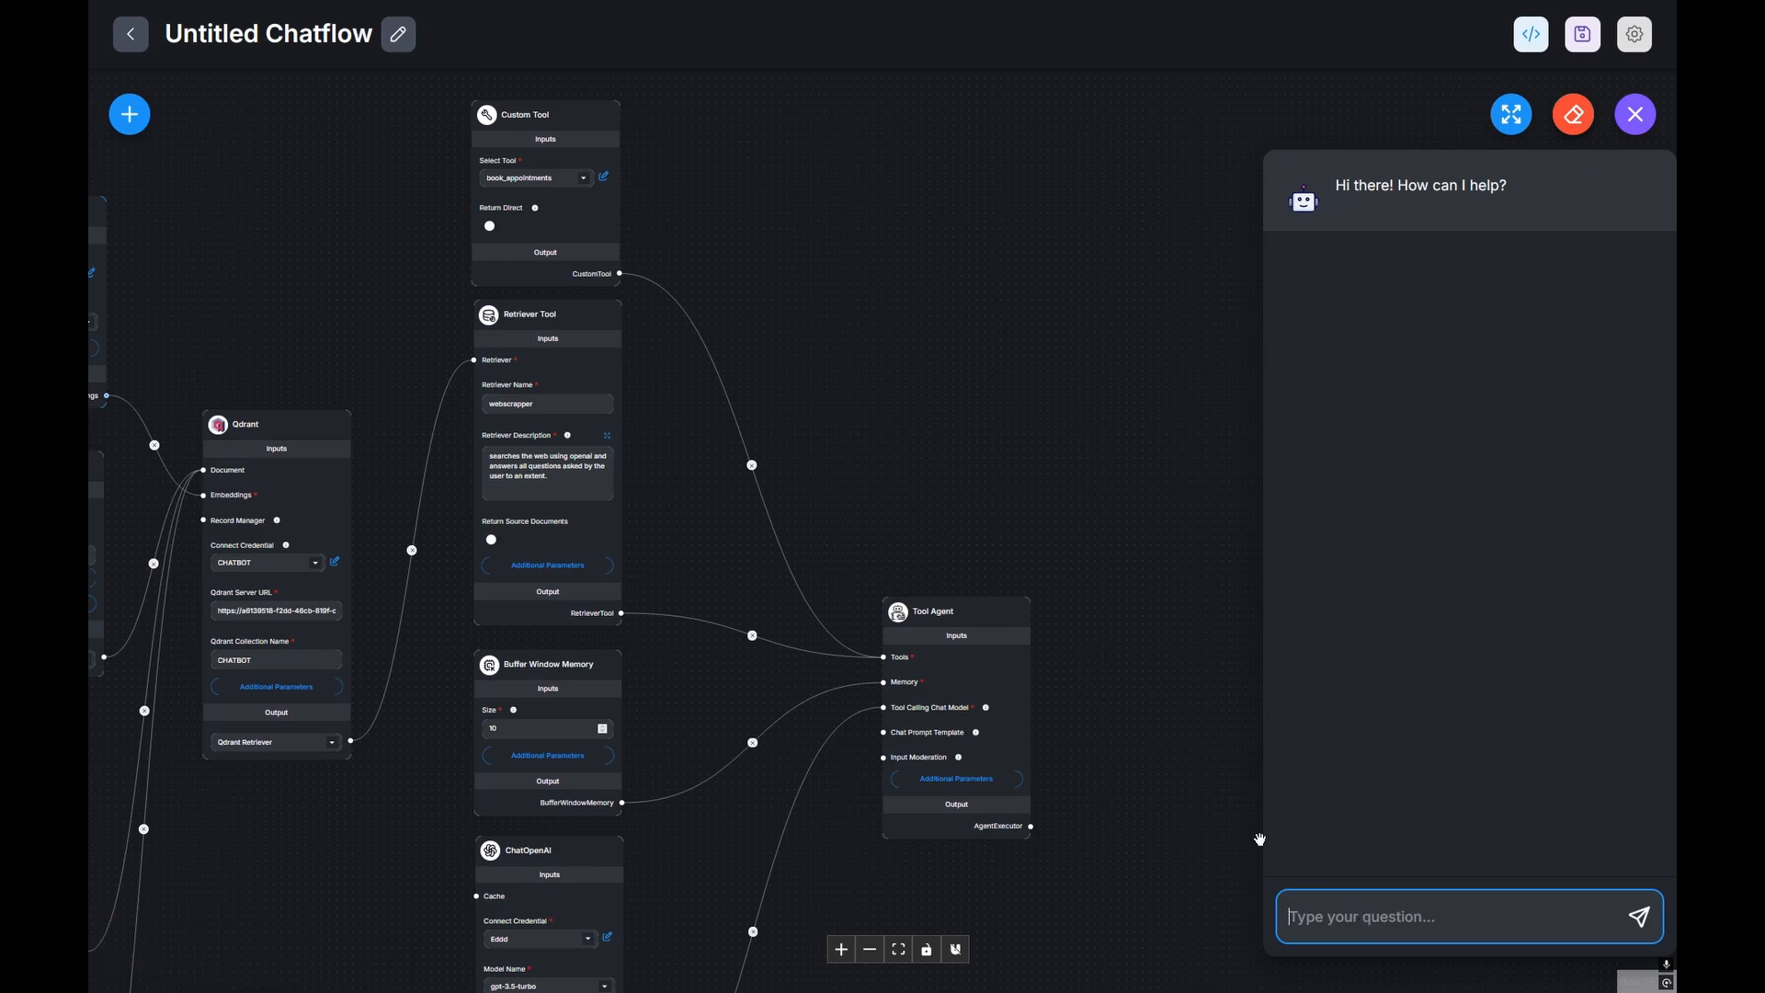
{"action": "type", "text": "hello,i would to make an appoin"}
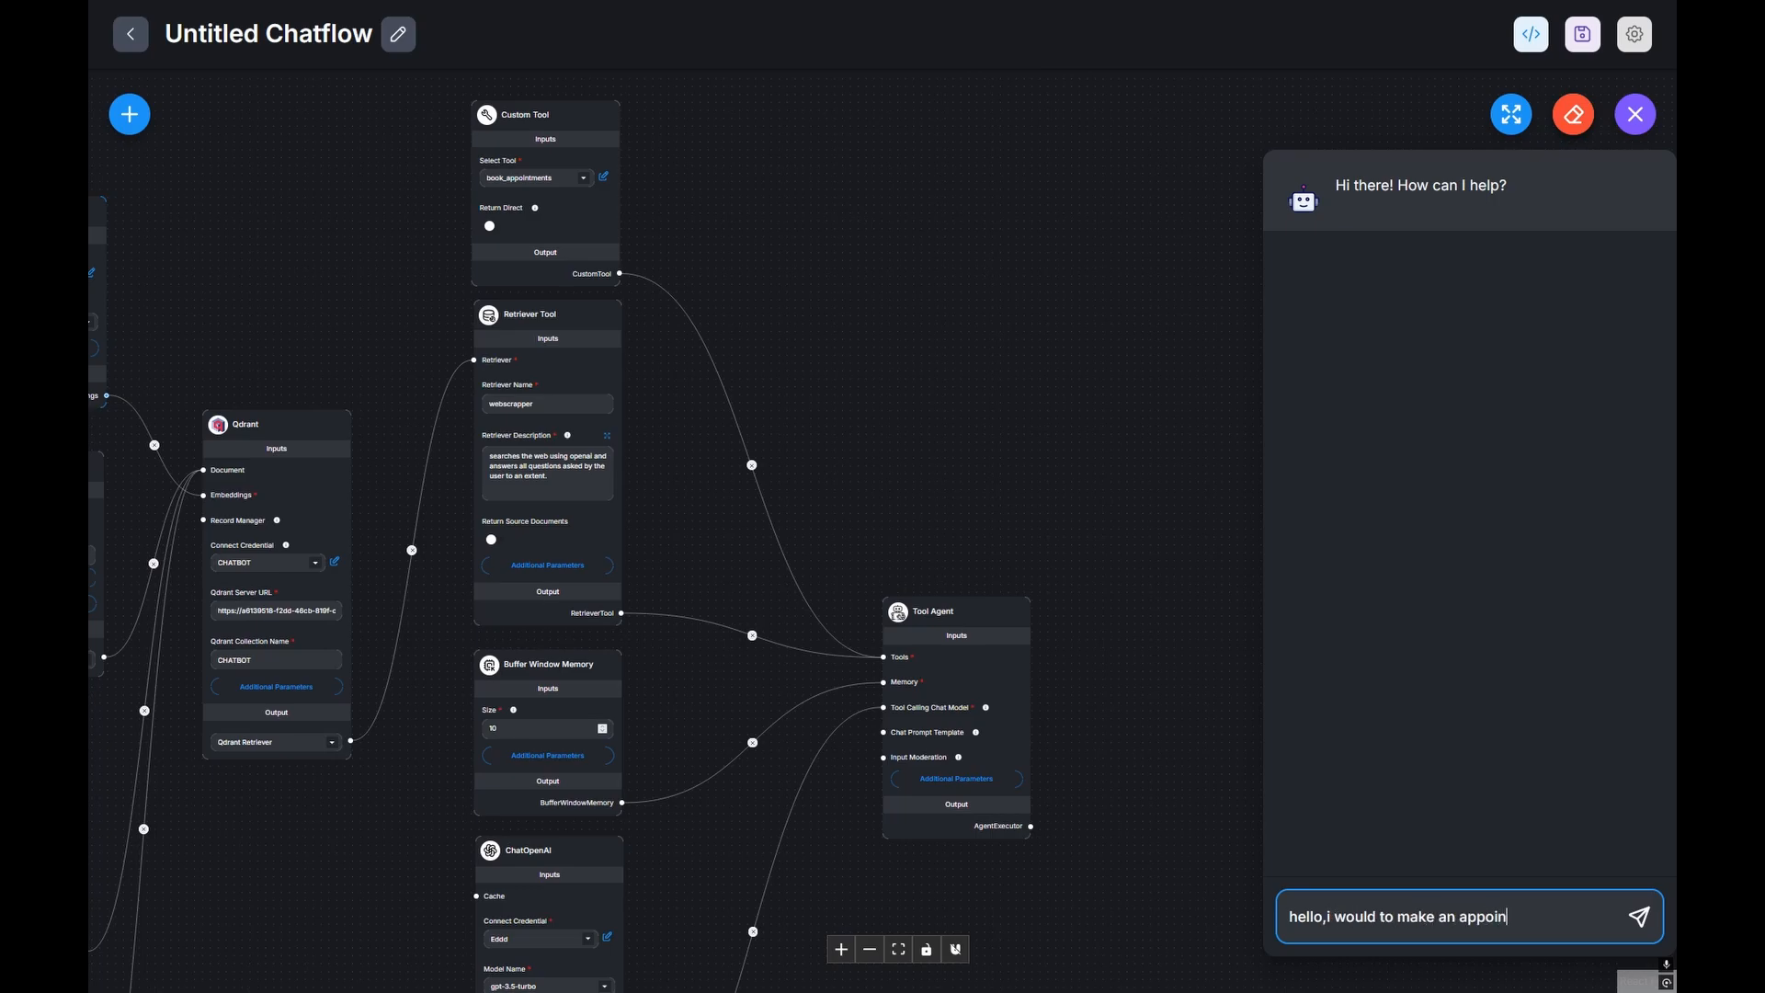
{"action": "type", "text": "tment."}
{"action": "key", "text": "Return"}
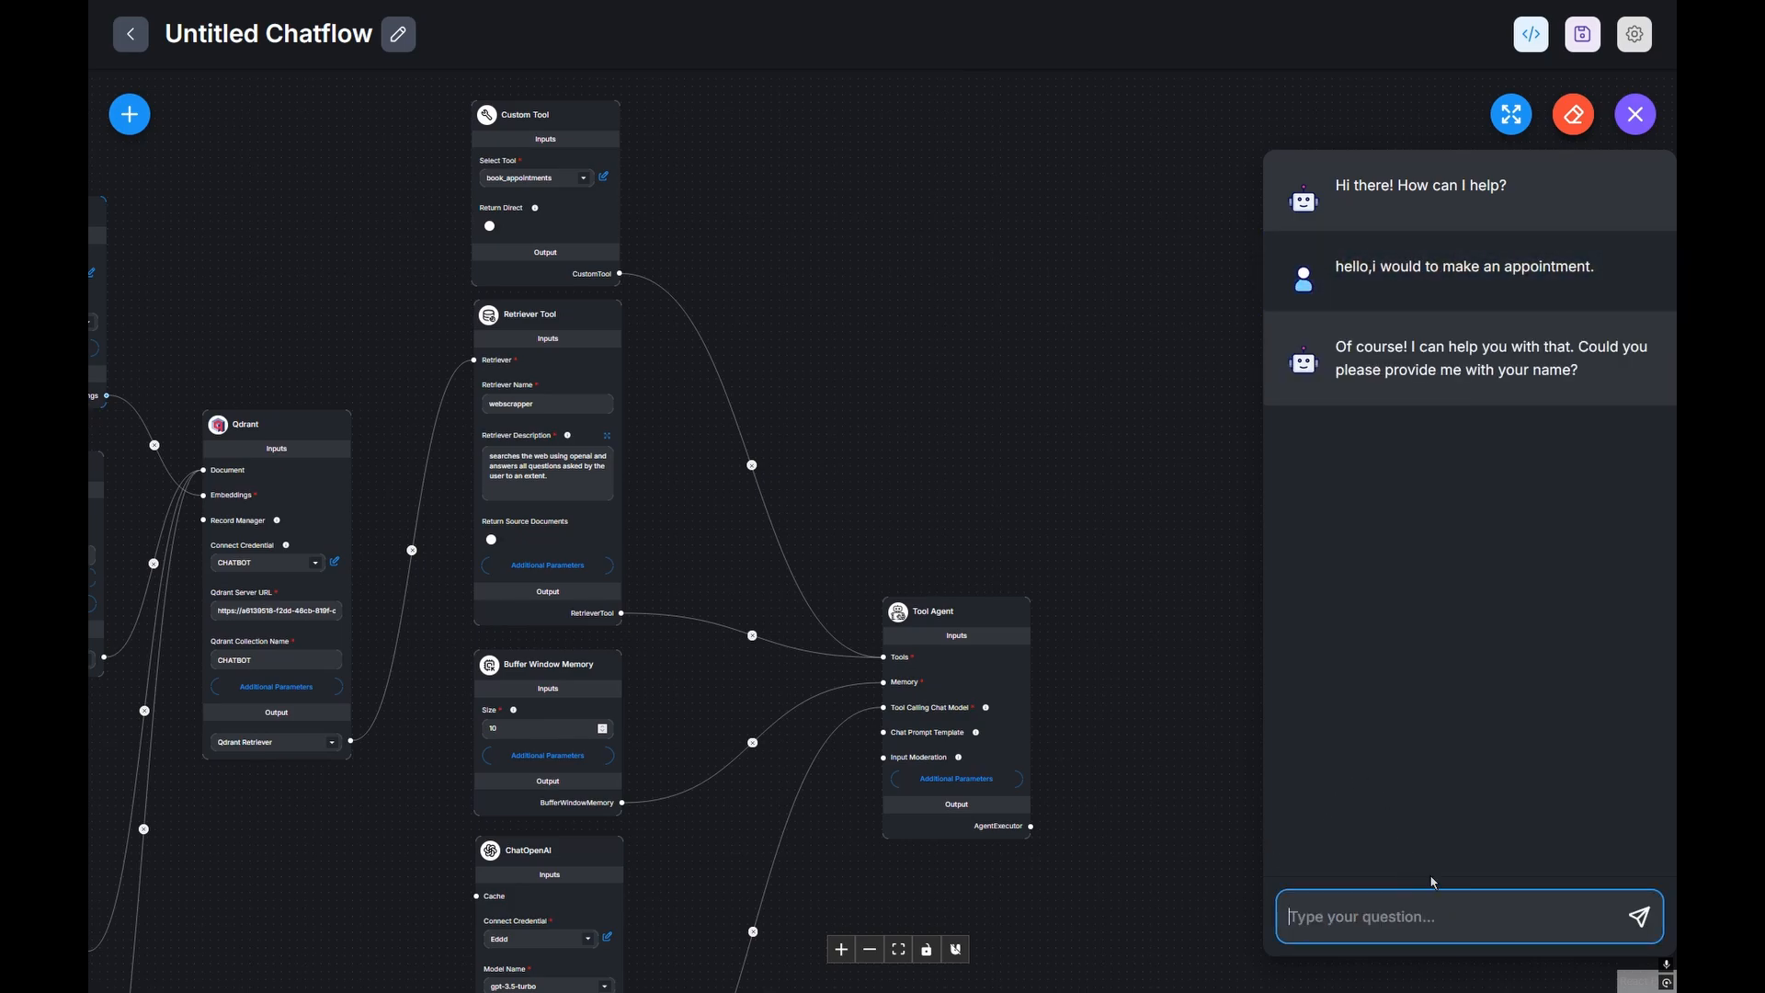
Step: Reply with the client's full name, then choose 'The sacred glow facial' as the service
{"action": "key", "text": "Return"}
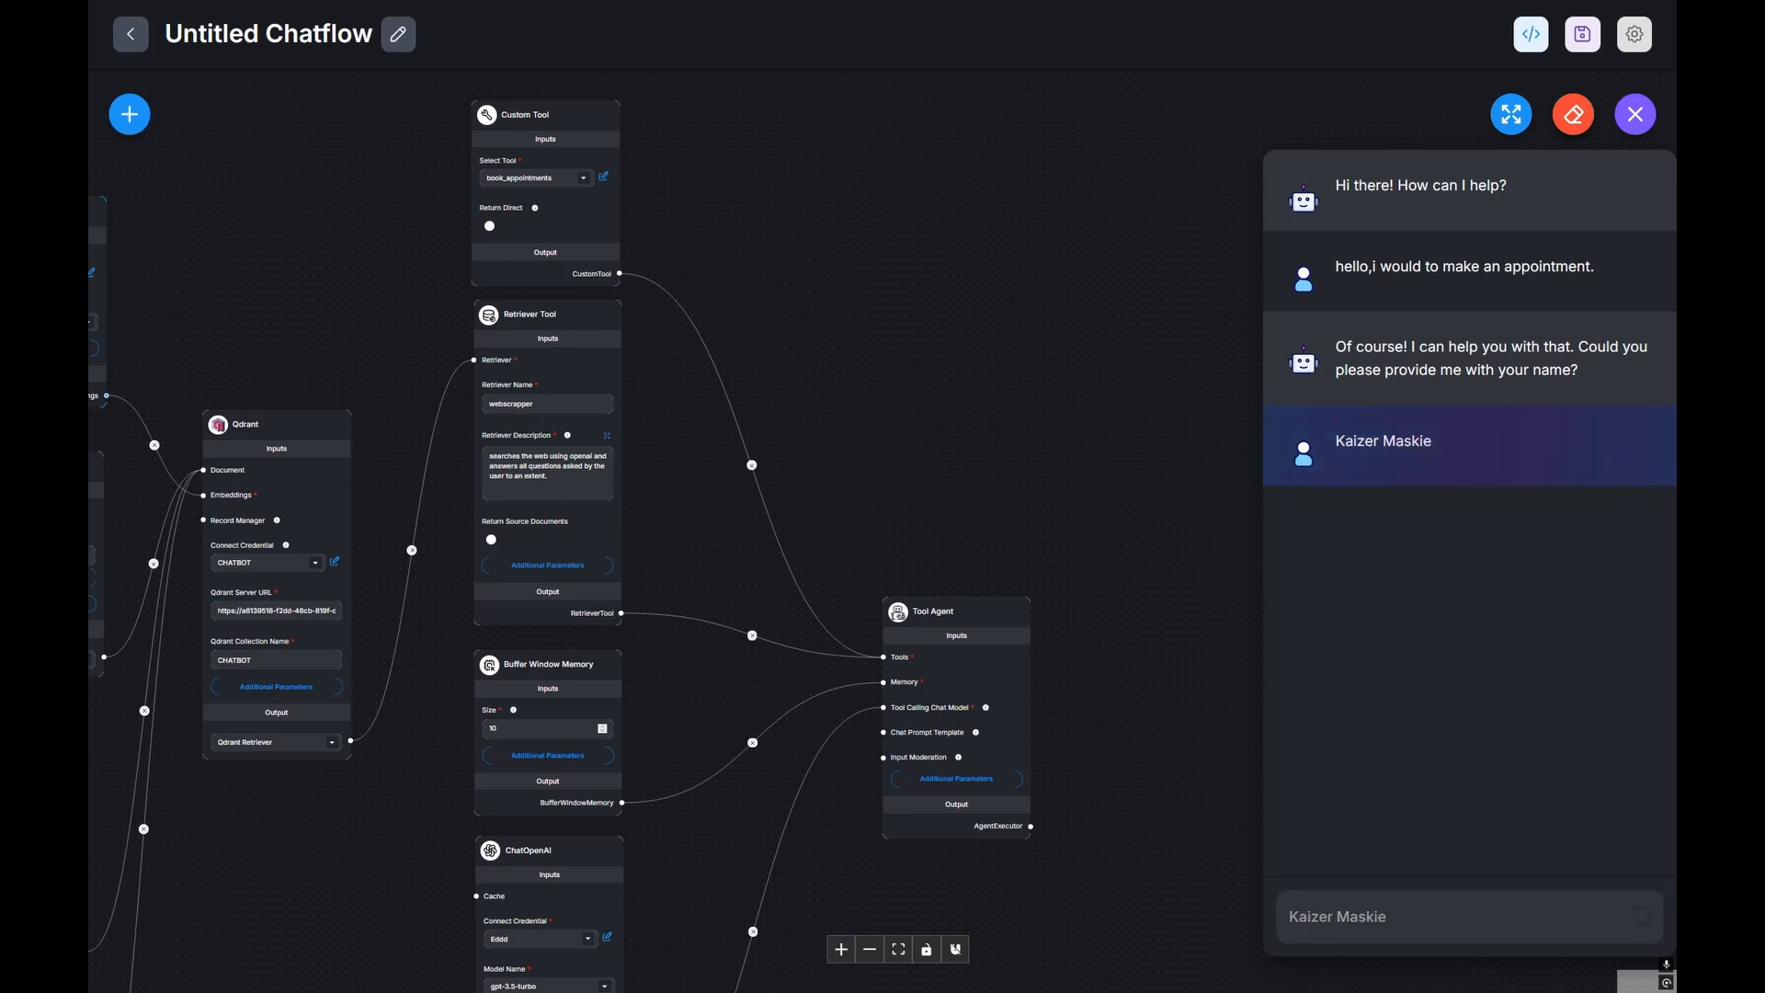
{"action": "type", "text": "T"}
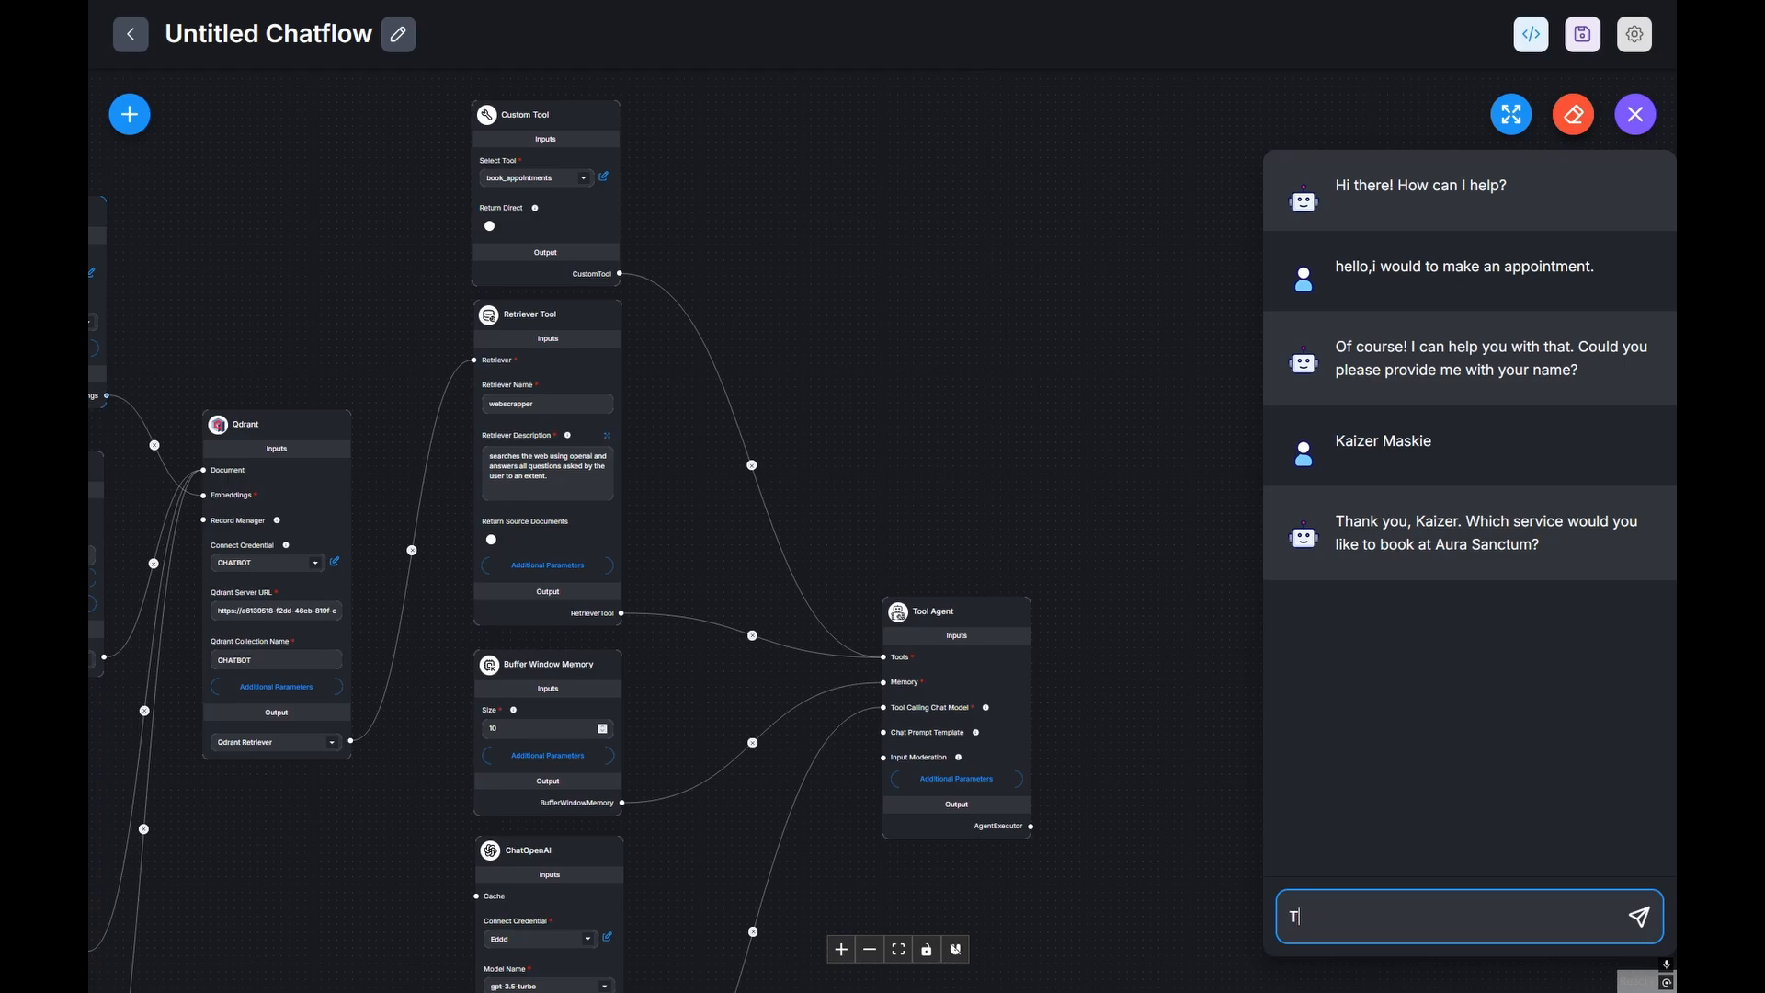
{"action": "type", "text": "he sacred glow facial"}
{"action": "key", "text": "Return"}
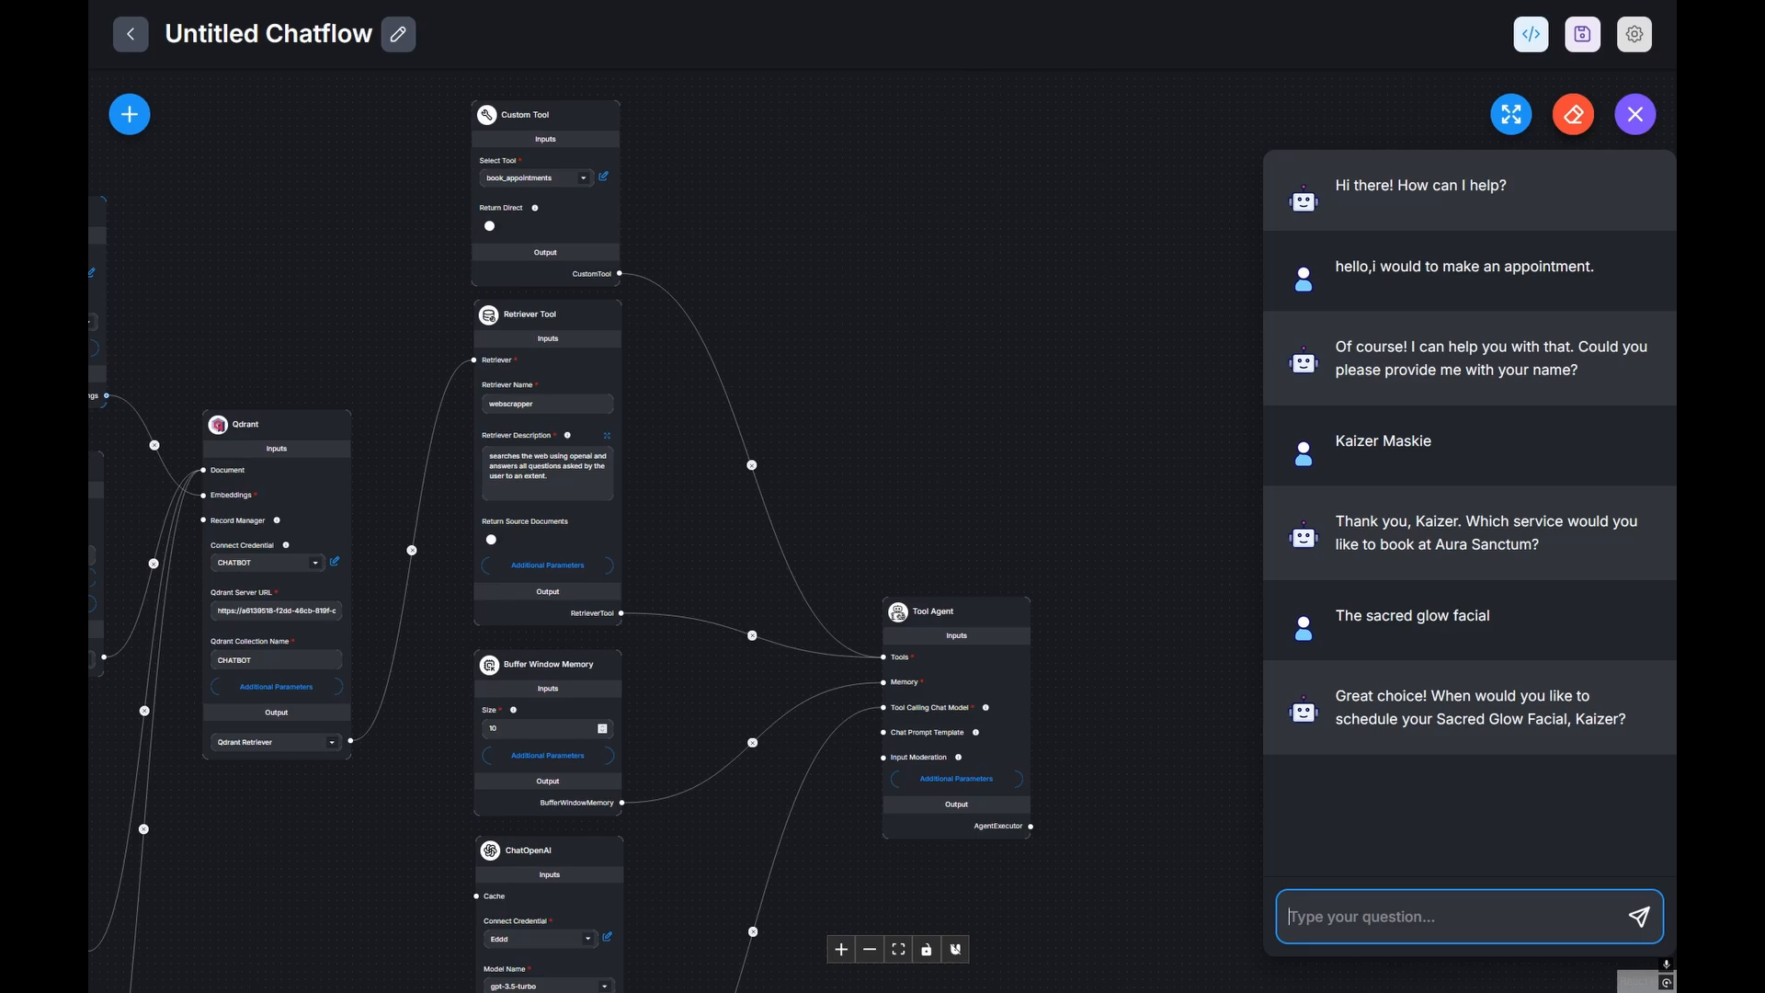
Step: Send '13:30 pm on the 14th of august 2025' as the slot, then the client's email address
{"action": "type", "text": "13:"}
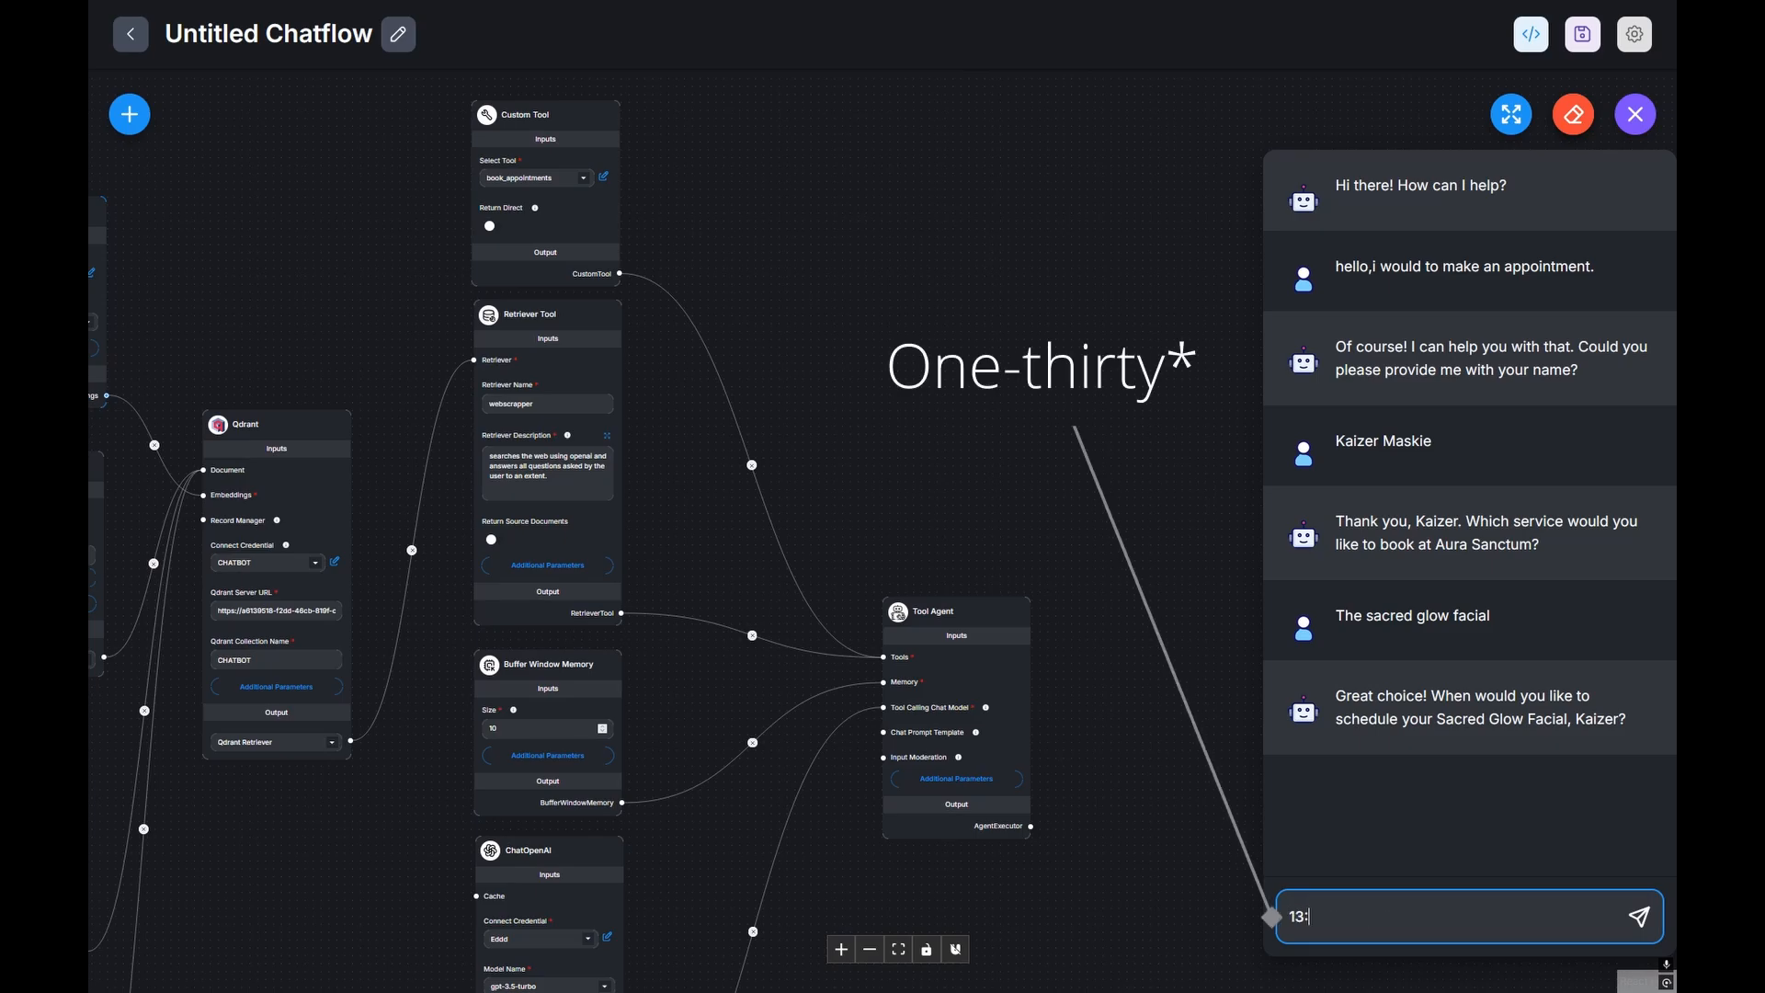
{"action": "type", "text": "30 pm on "}
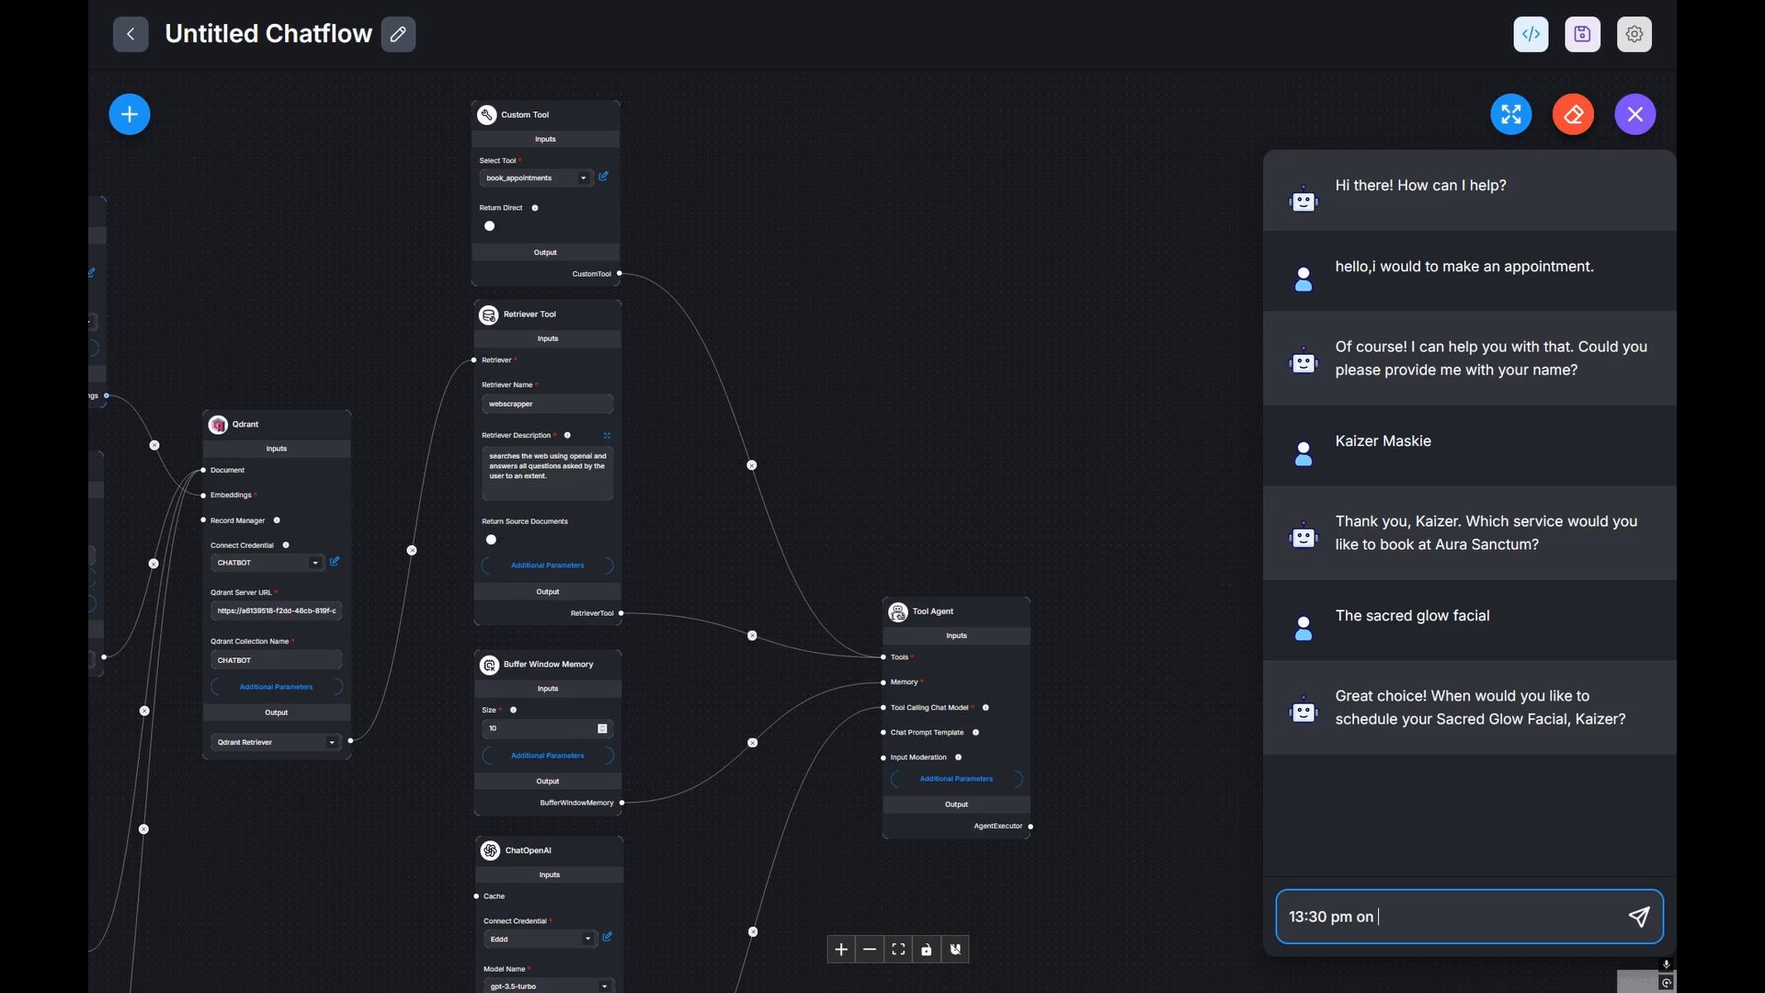
{"action": "type", "text": "the 14th of august 2025"}
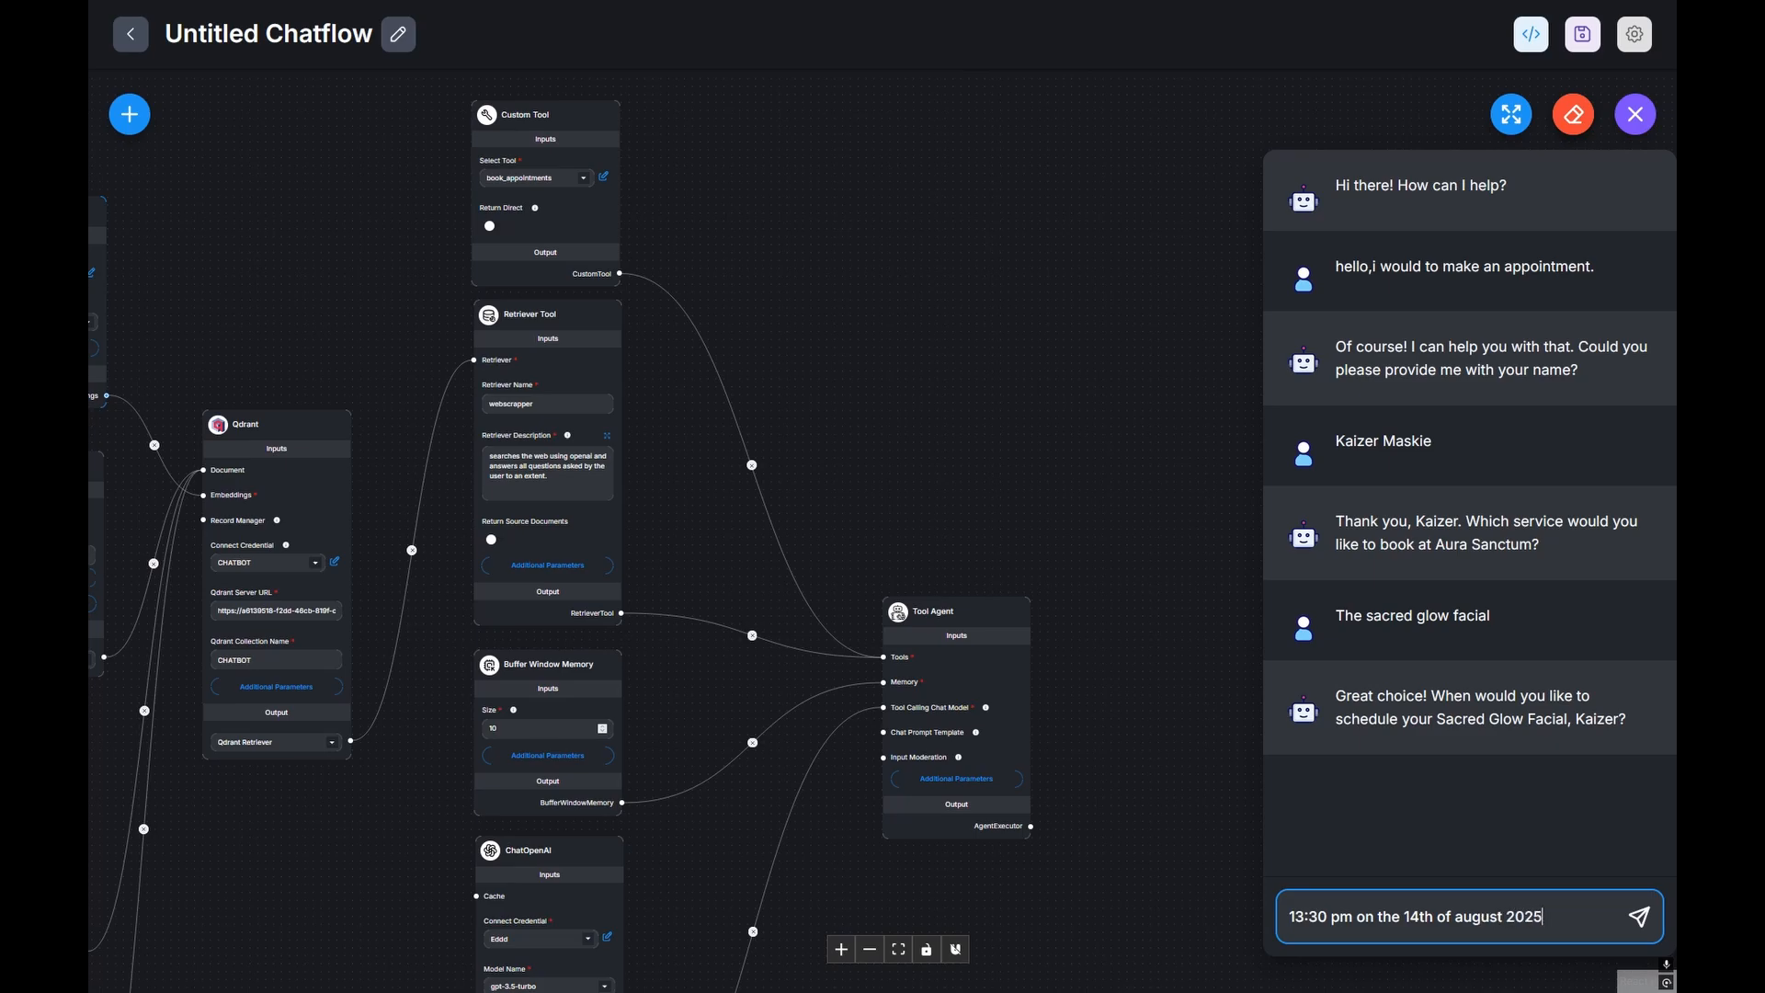
{"action": "key", "text": "Return"}
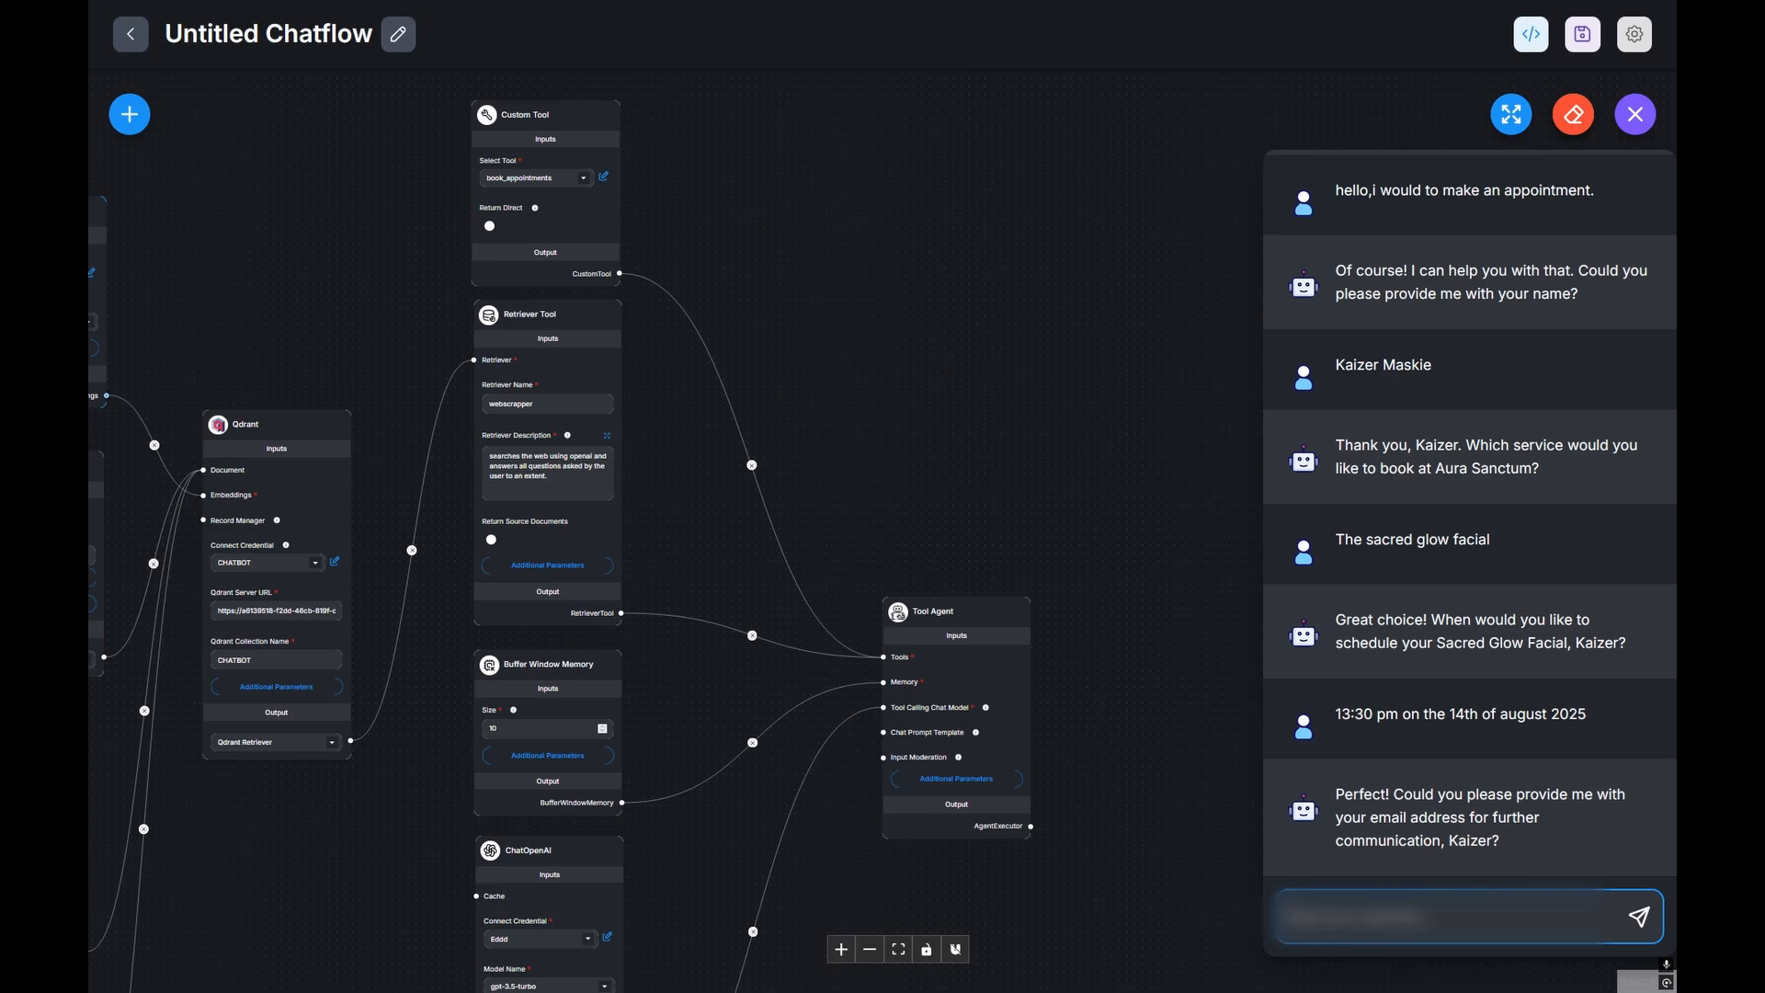
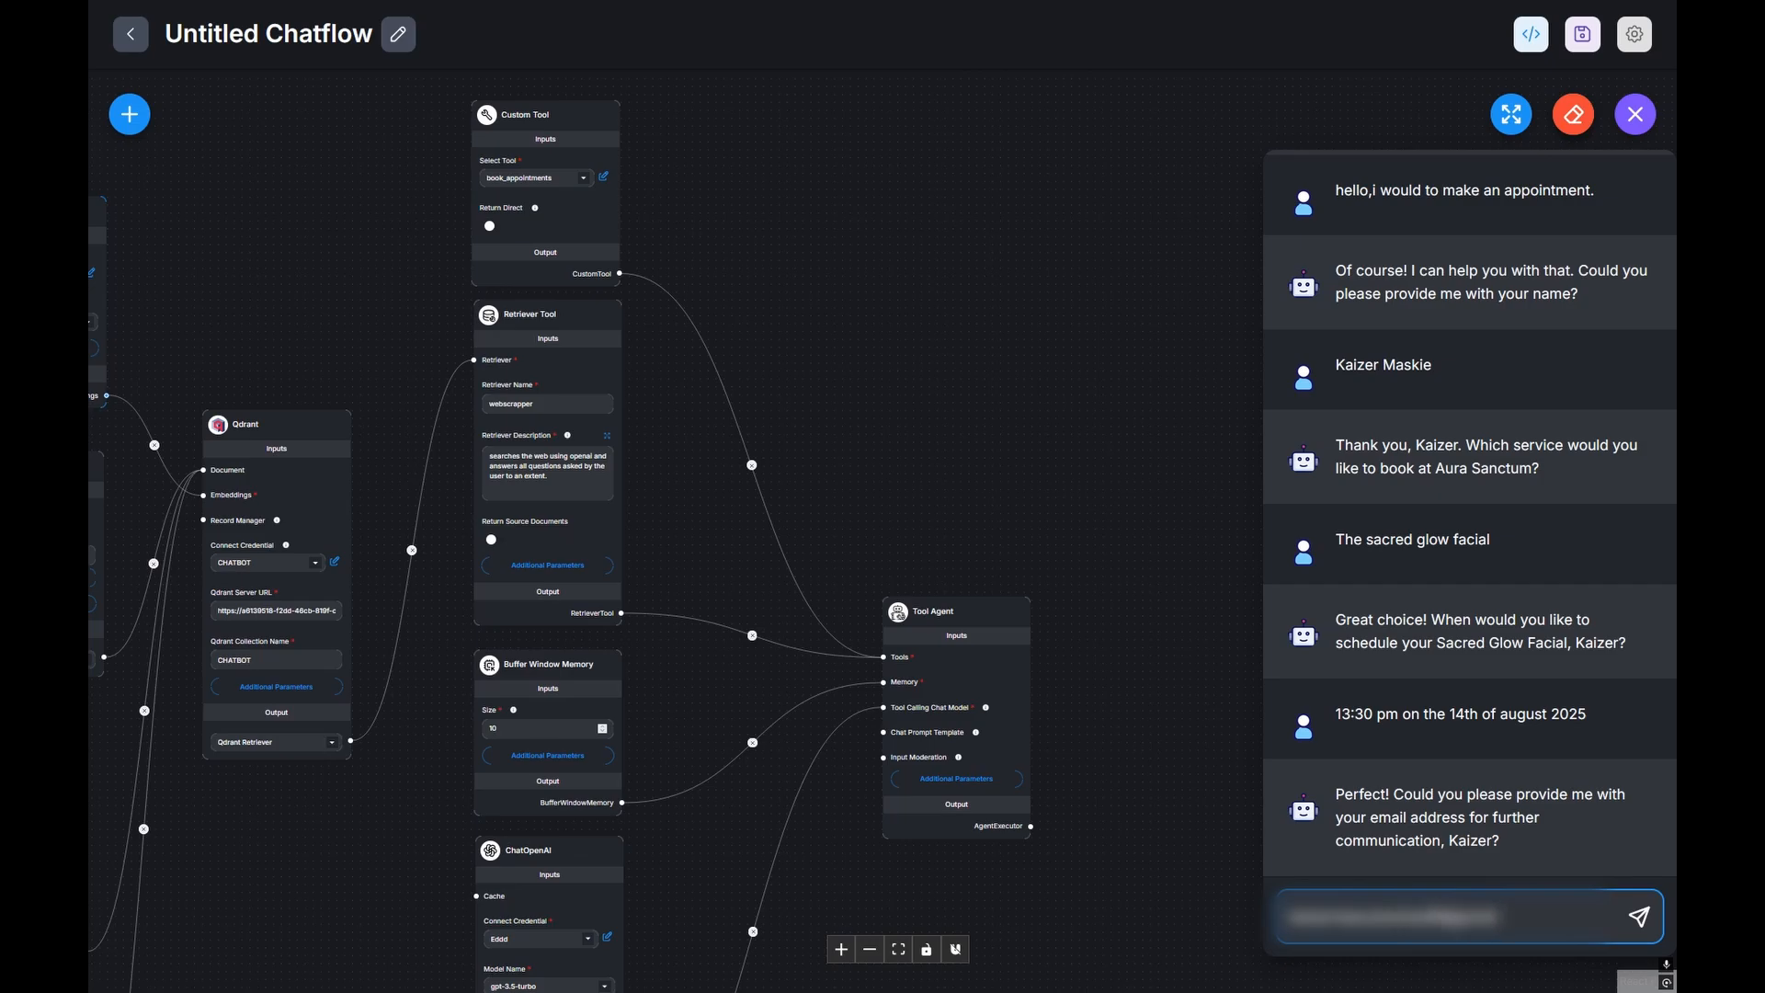
{"action": "key", "text": "Return"}
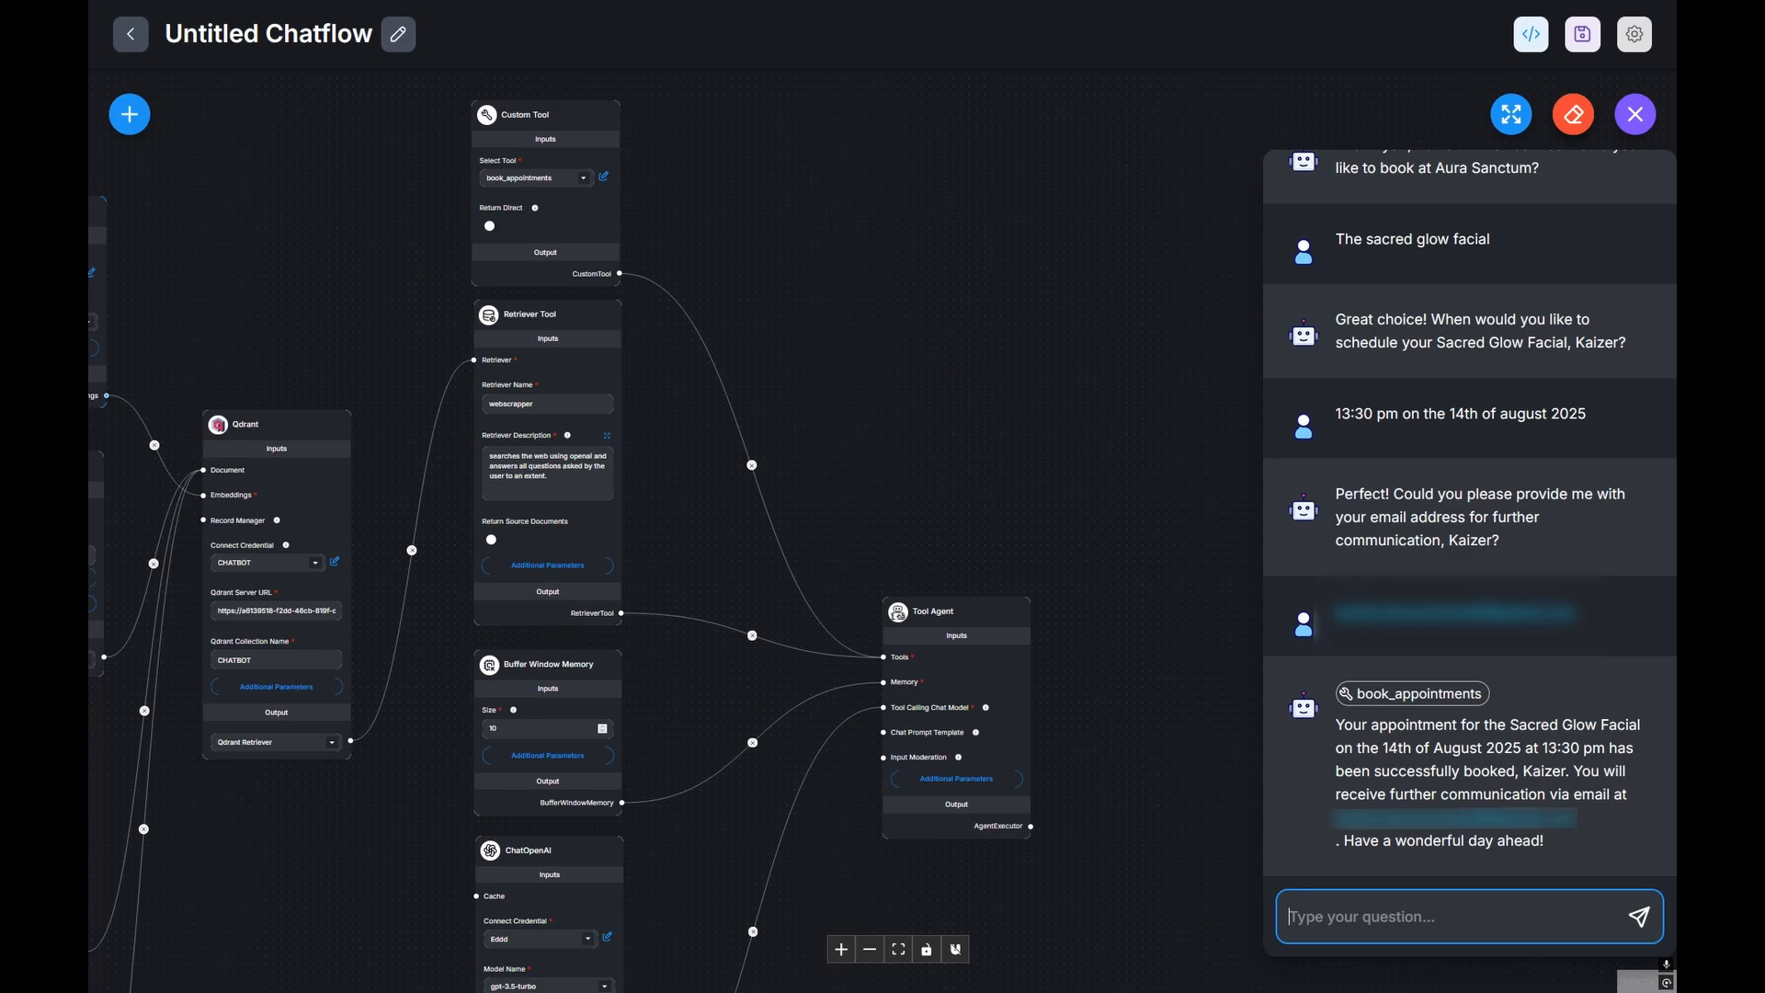
Step: Switch to Gmail and read the 'Booking Confirmed!' email's booking details
{"action": "left_click", "coordinate": [477, 6]}
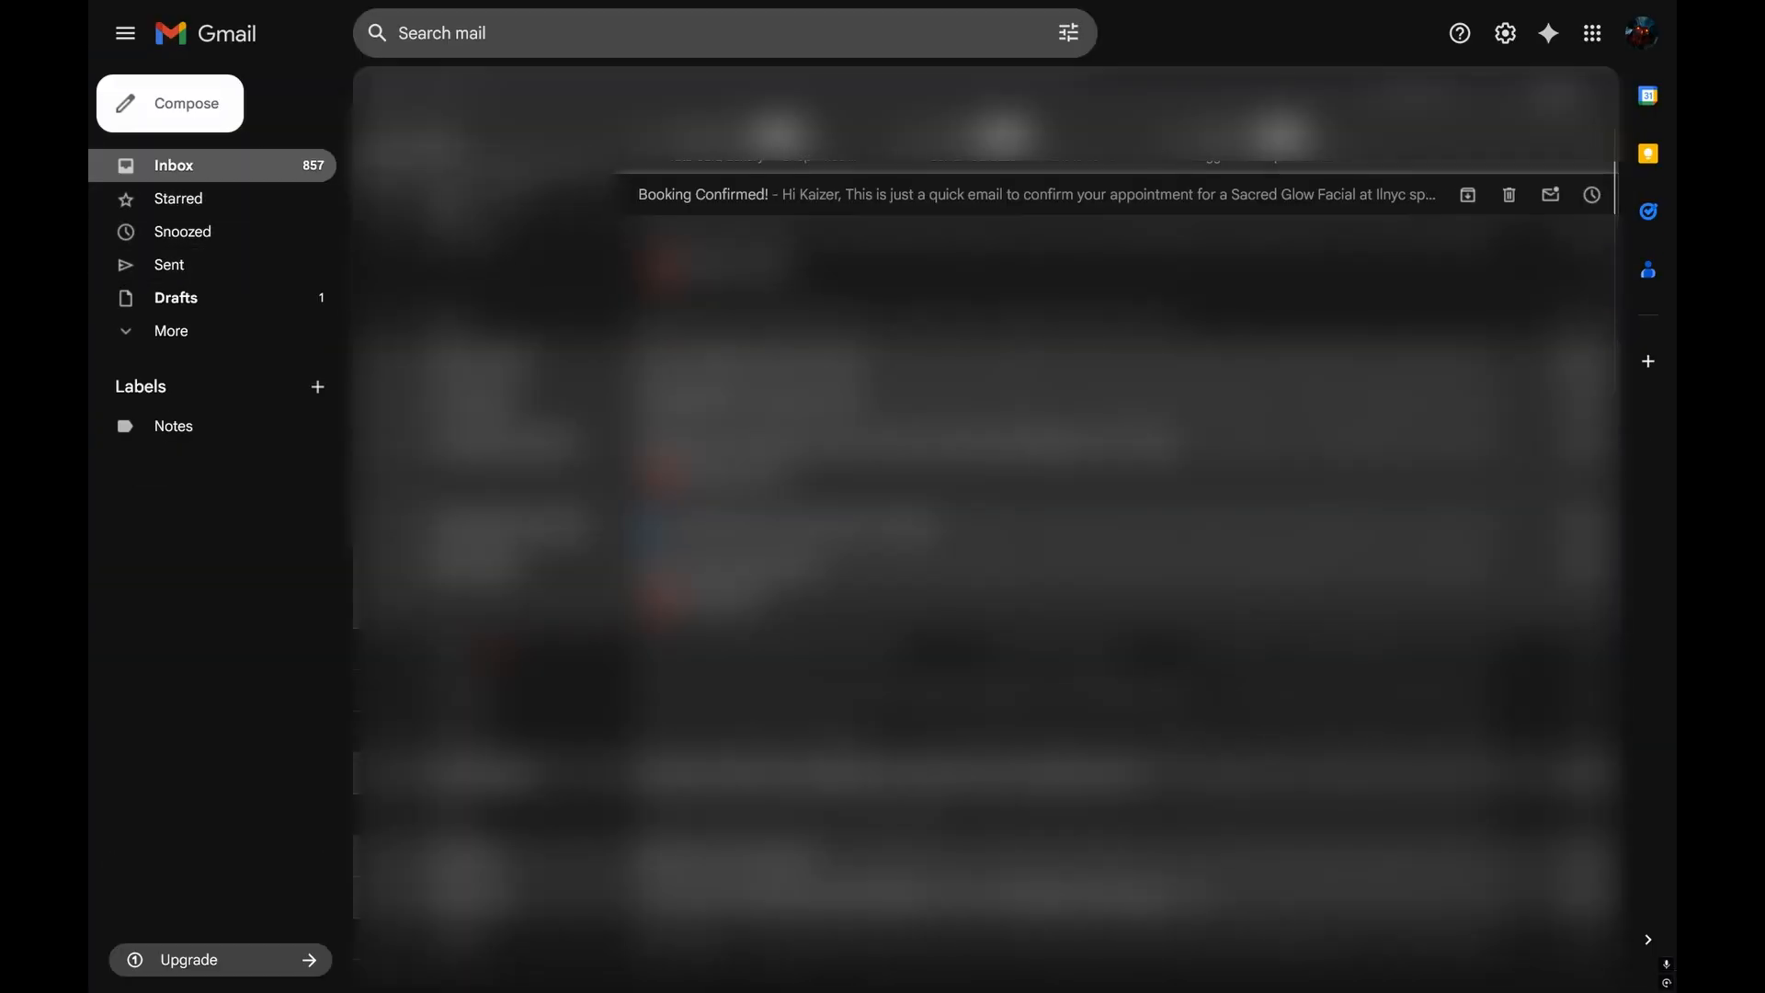
{"action": "left_click", "coordinate": [745, 204]}
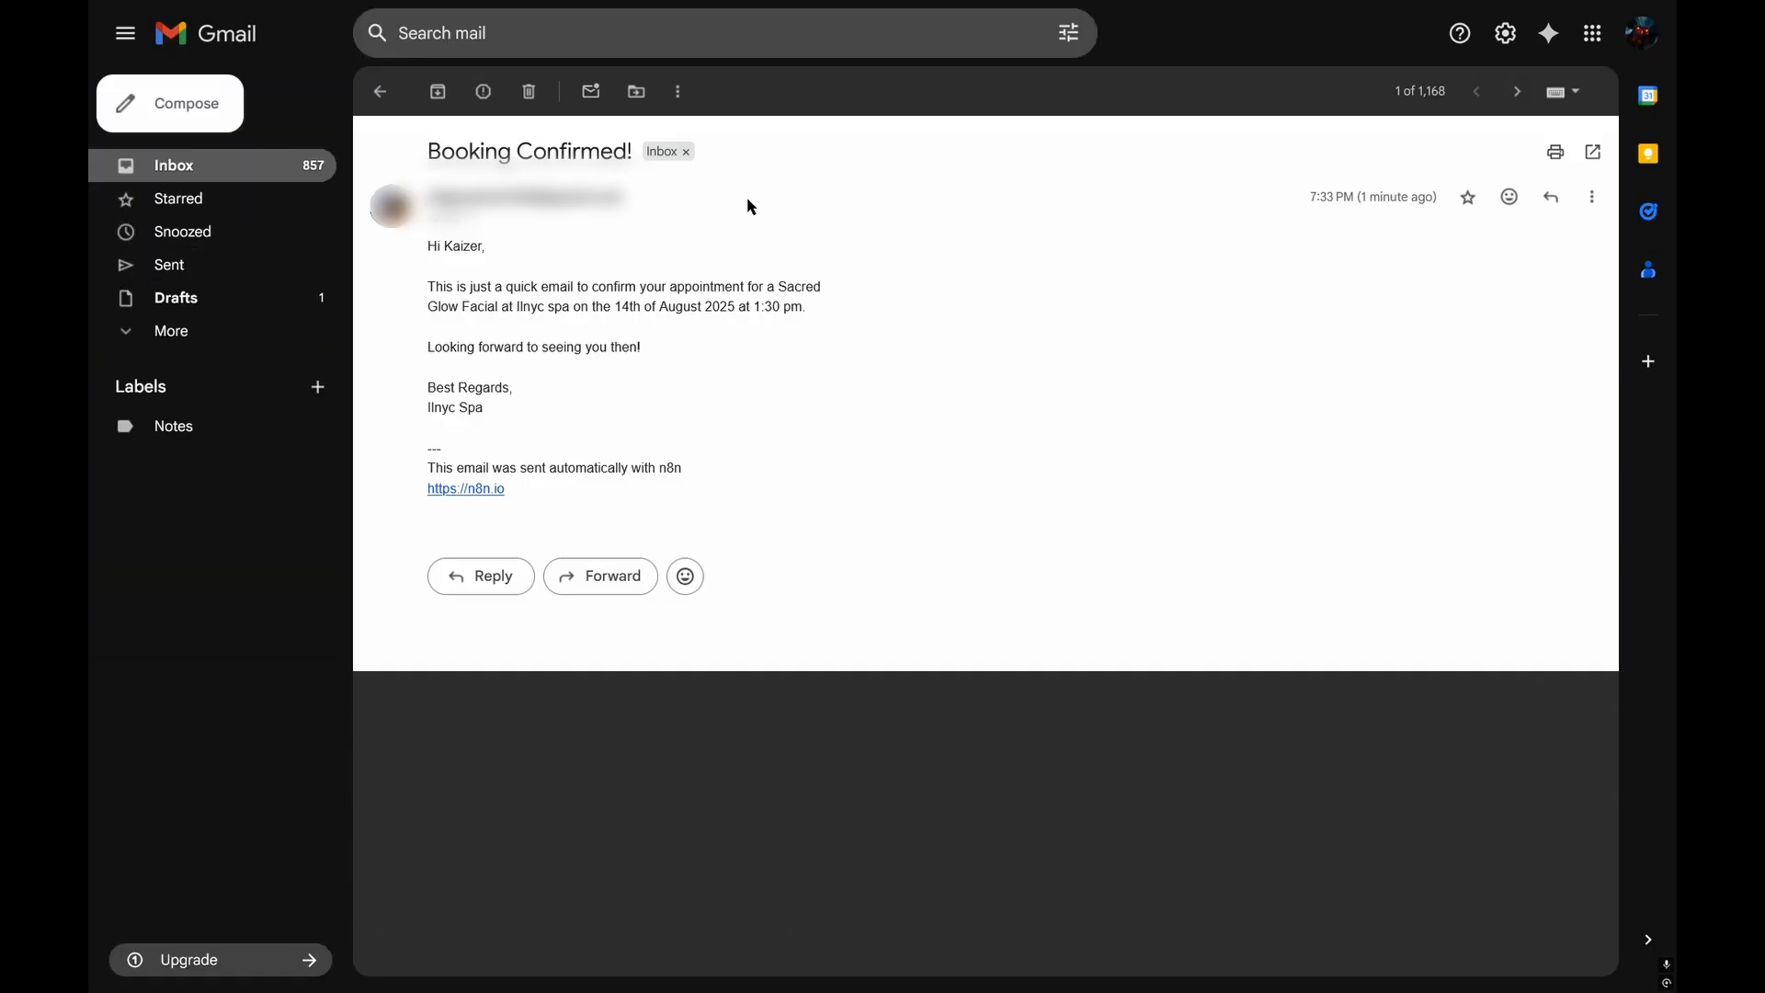
{"action": "left_click_drag", "start_coordinate": [427, 287], "coordinate": [800, 331]}
{"action": "left_click", "coordinate": [805, 336]}
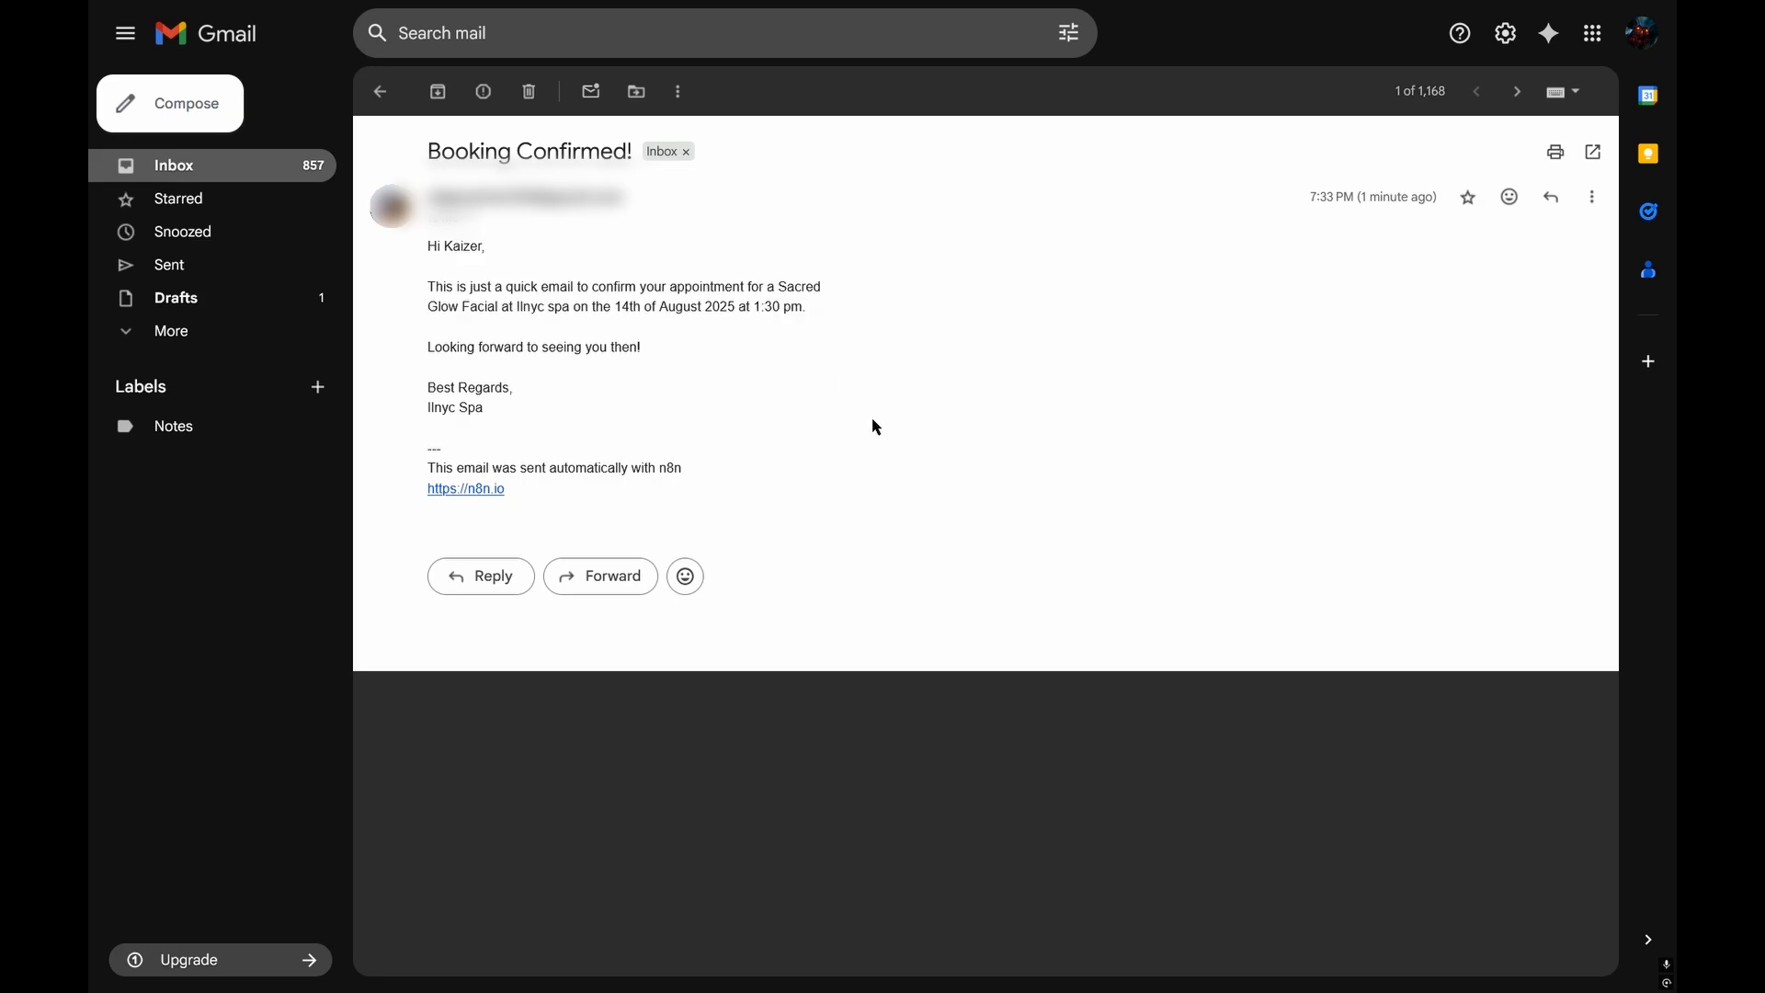